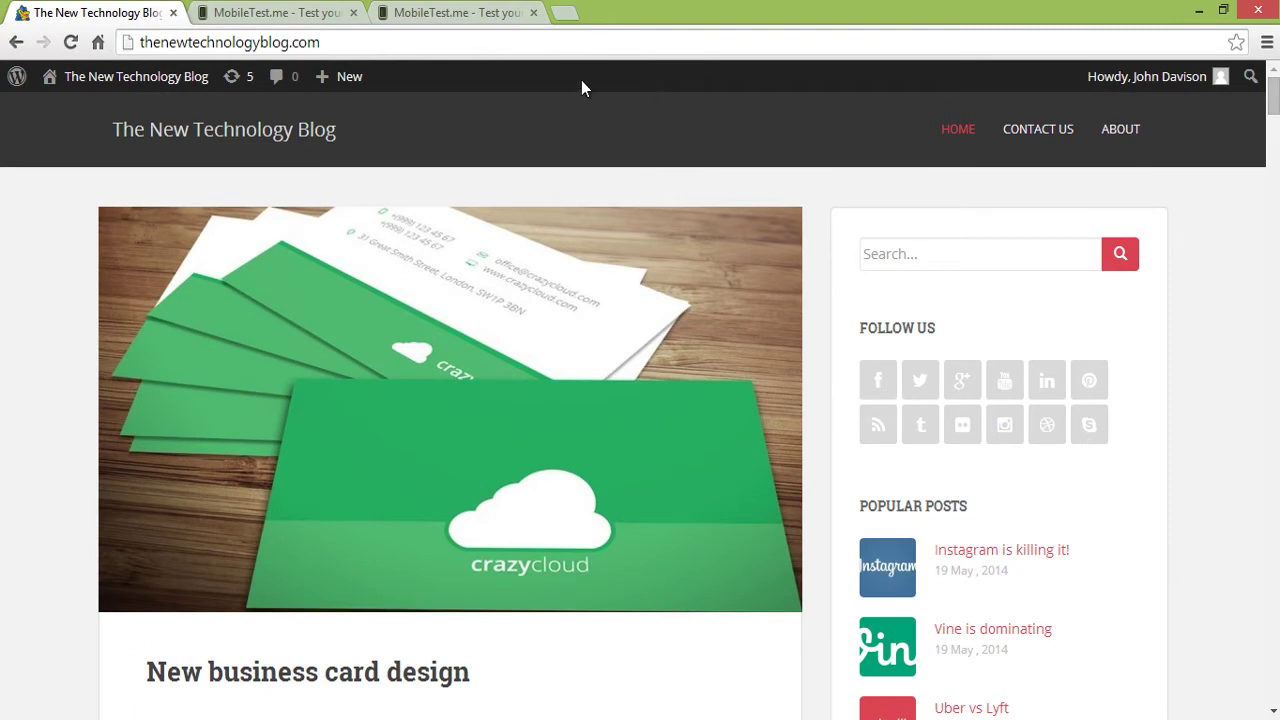
# - Preview the blog in the iPhone emulator, toggling its mobile menu, then in the iPad mini emulator
pyautogui.click(303, 12)
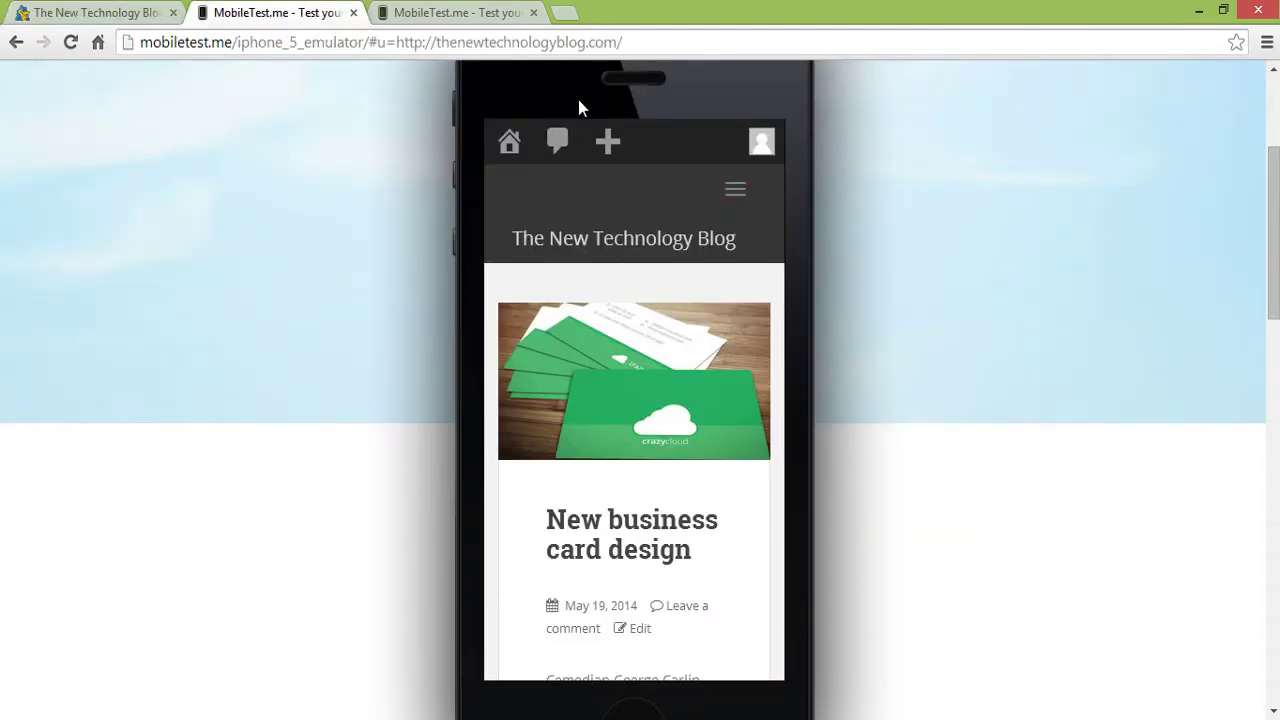
pyautogui.moveTo(1267, 232)
pyautogui.mouseDown()
pyautogui.moveTo(1267, 217)
pyautogui.moveTo(1267, 241)
pyautogui.mouseUp()
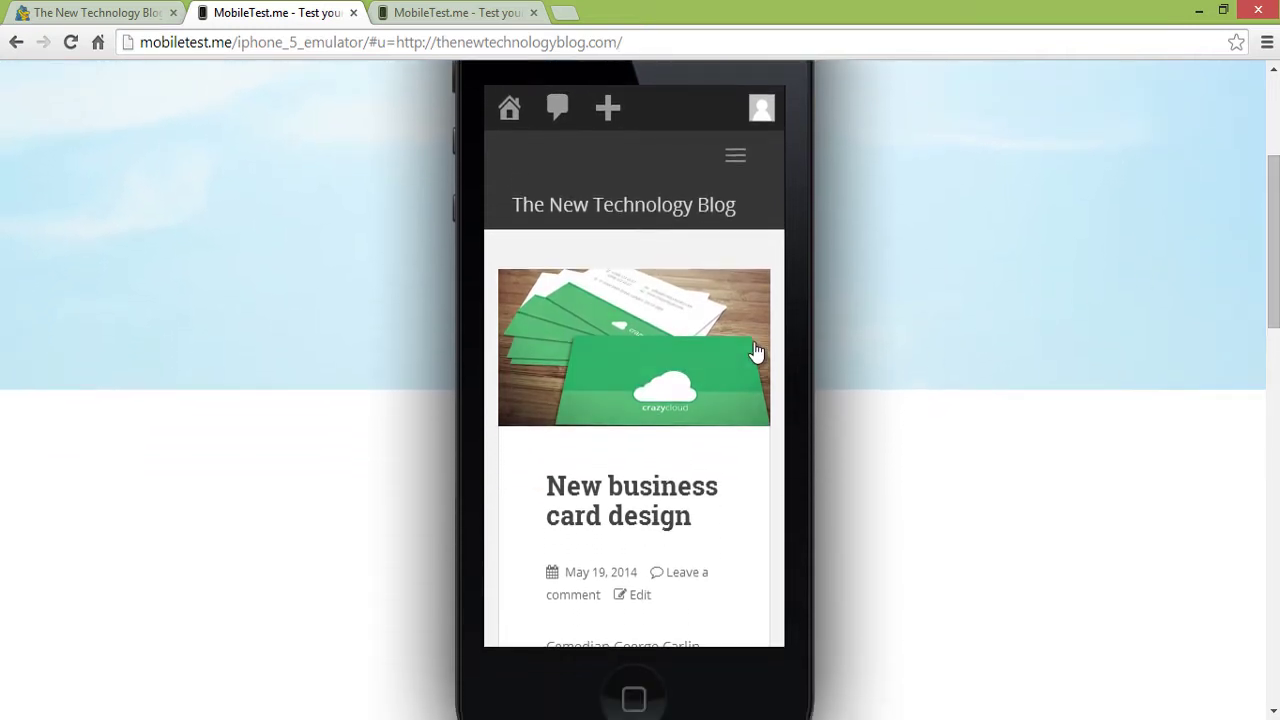
pyautogui.click(736, 170)
pyautogui.click(734, 167)
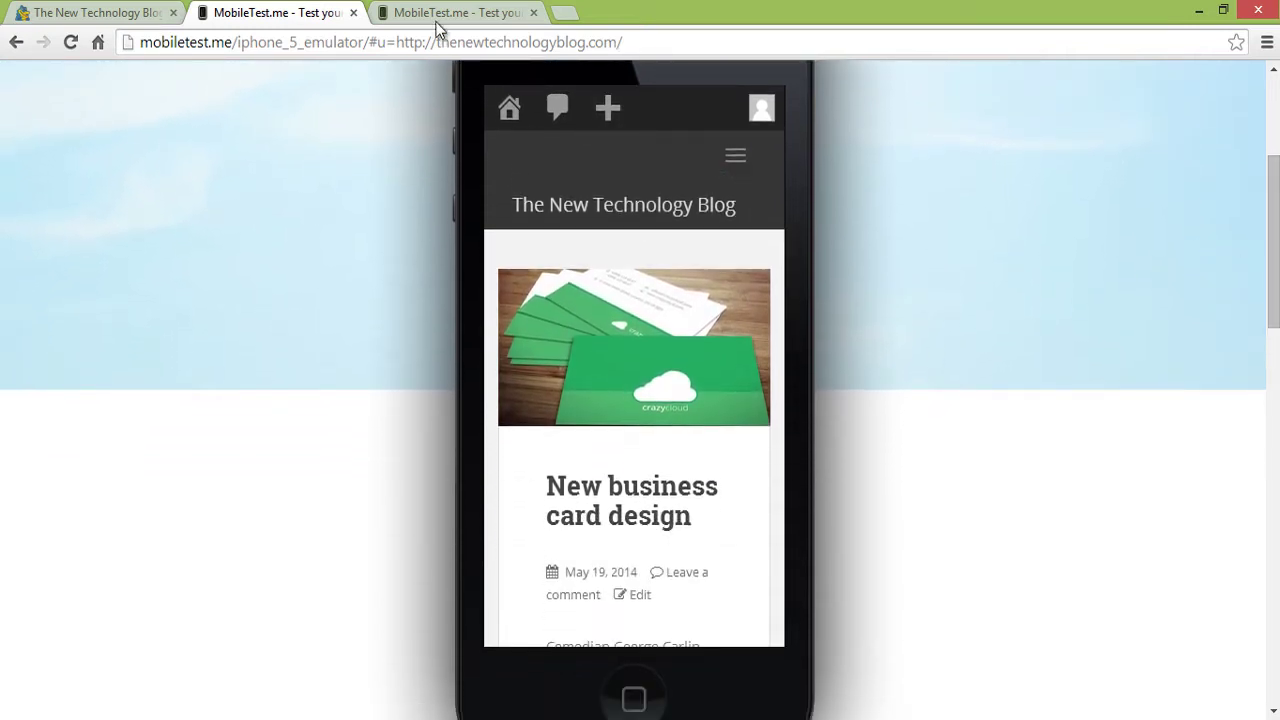
pyautogui.click(437, 12)
pyautogui.scroll(-2, 1098, 260)
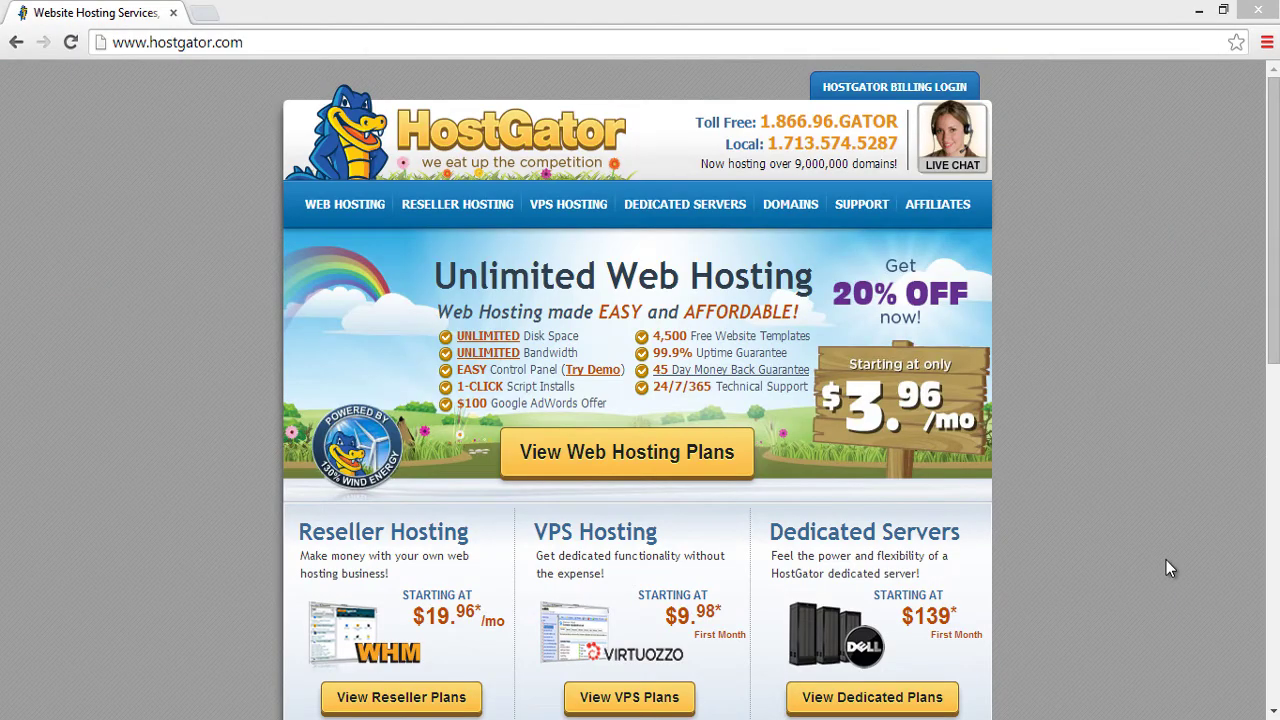
# - Go to HostGator's web hosting plans and choose Order Now for the Hatchling plan
pyautogui.click(1272, 325)
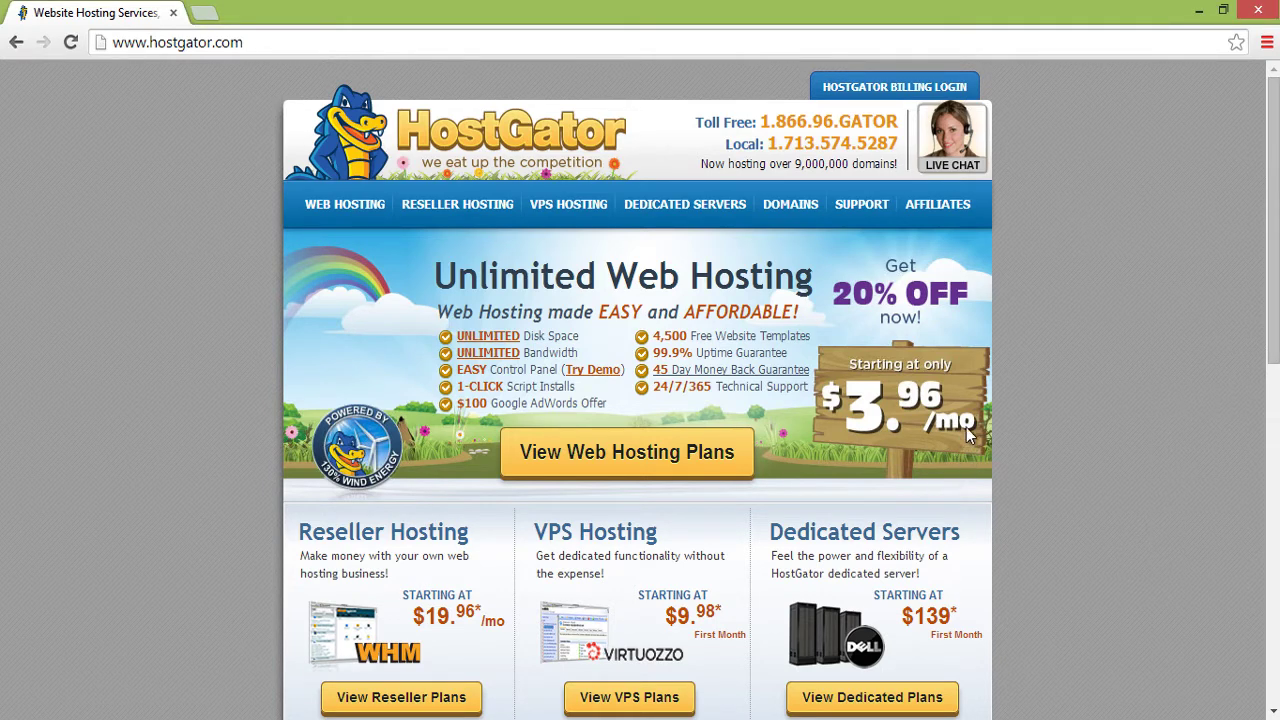
pyautogui.click(612, 463)
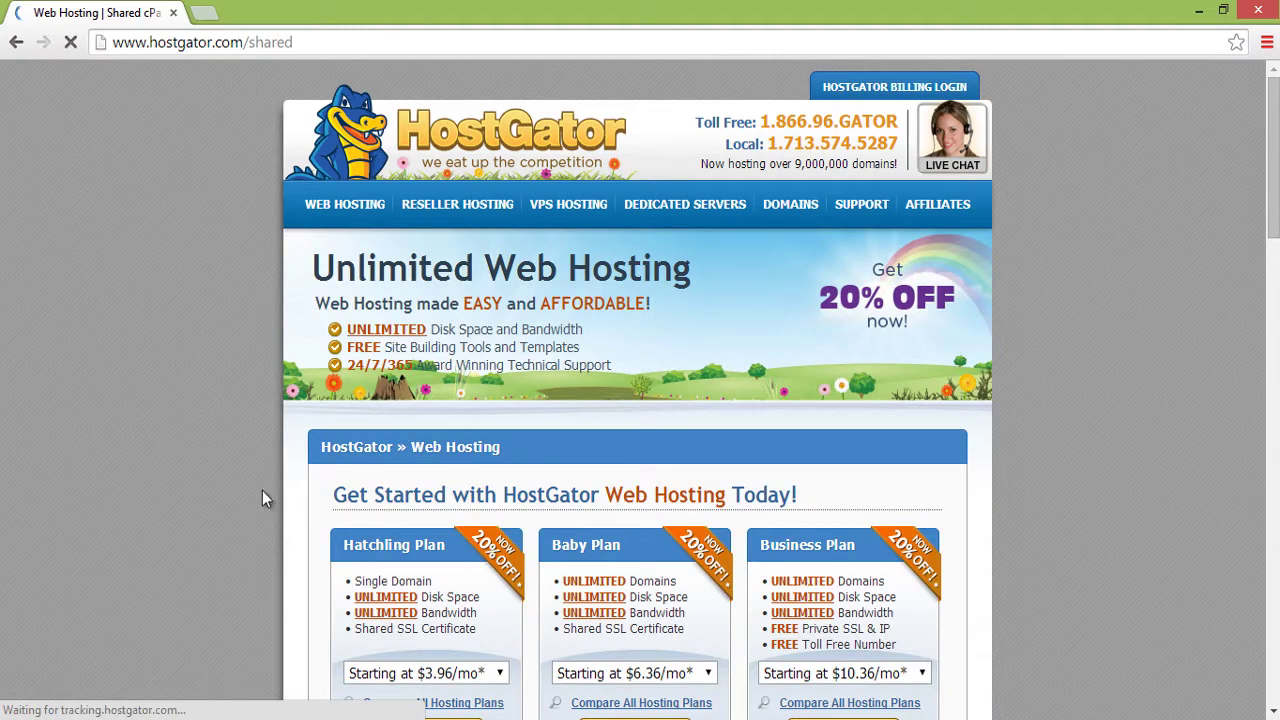
pyautogui.scroll(-4, 245, 556)
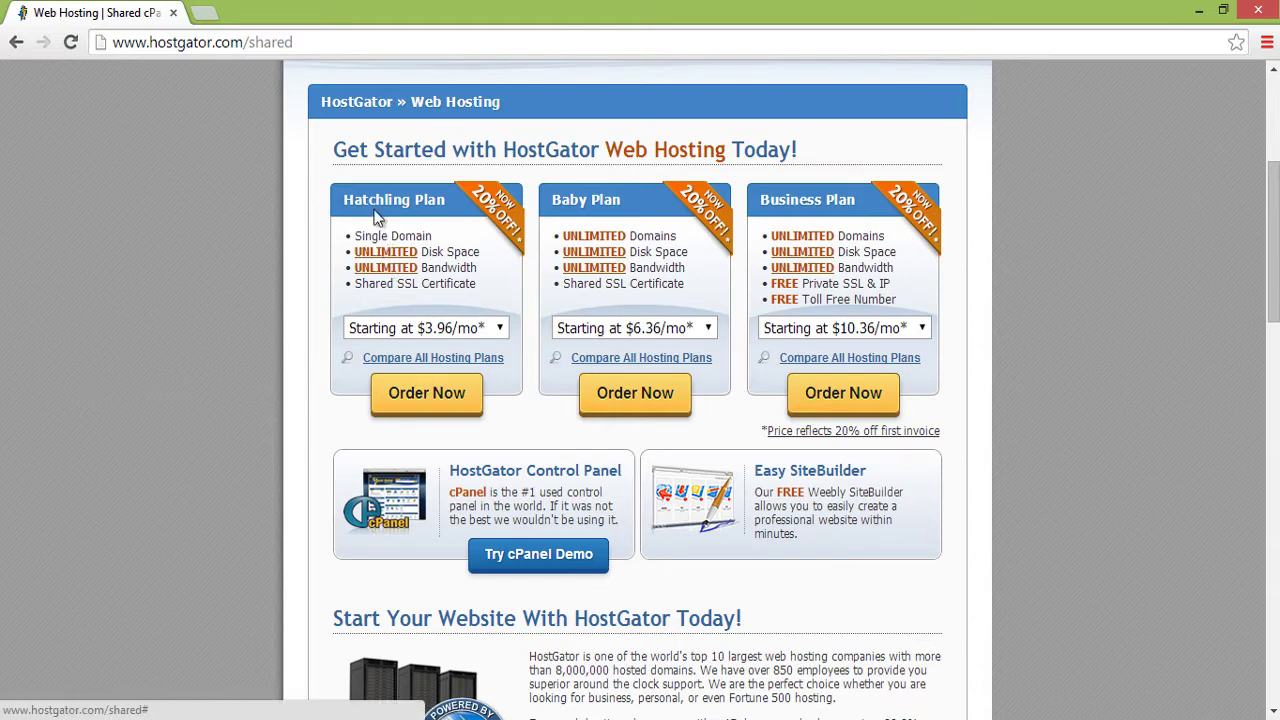
pyautogui.click(433, 395)
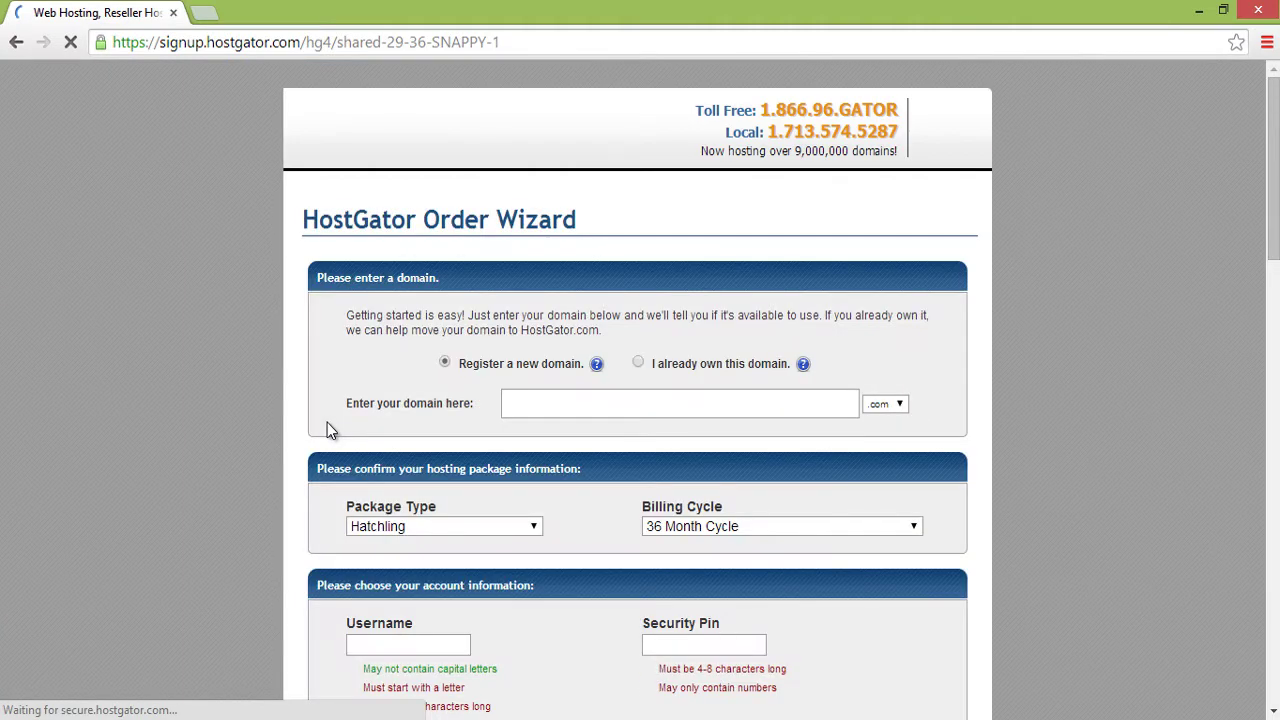
# - Paste thenewtechnologyblog.com into the domain box to check its availability
pyautogui.click(591, 400)
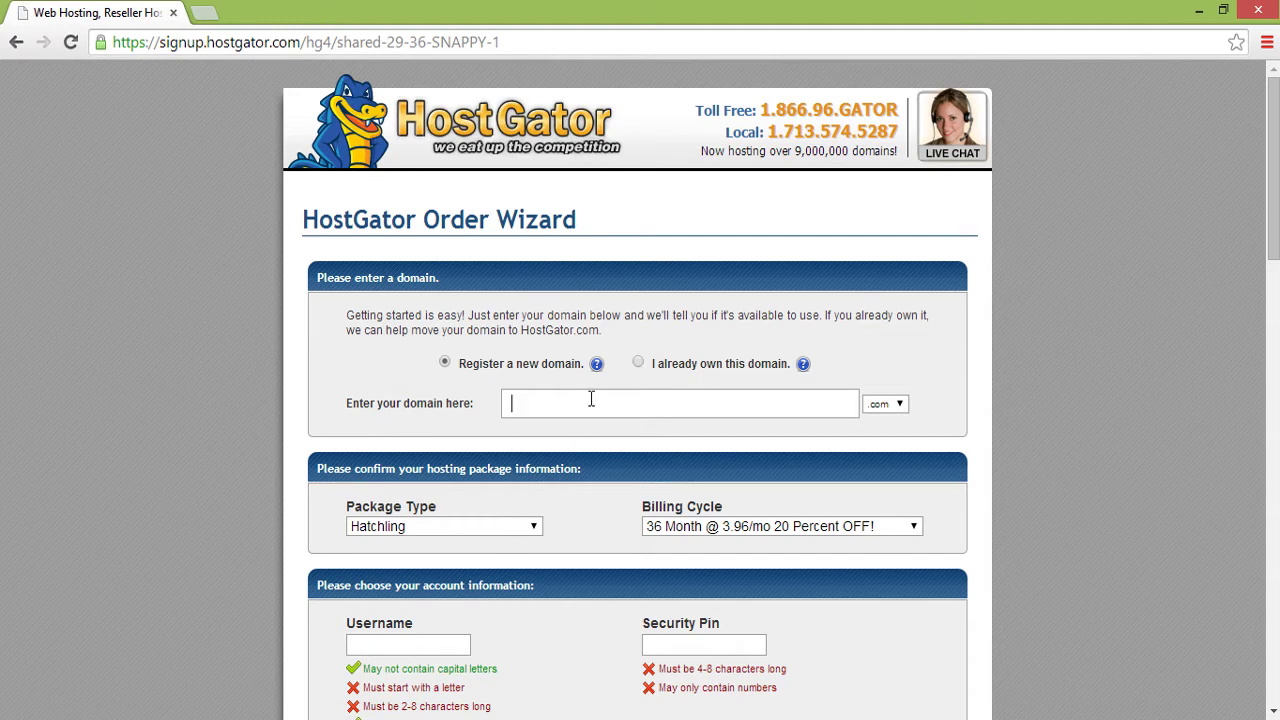
pyautogui.write('thenewtechnologyblog')
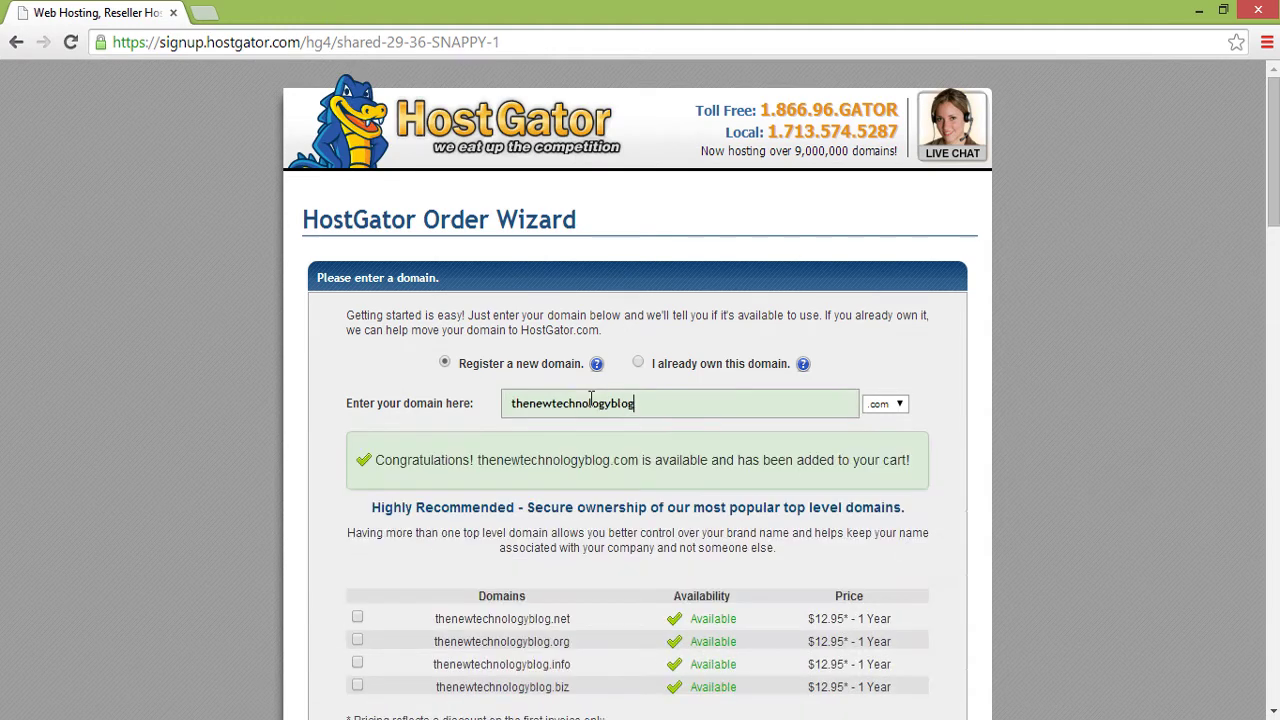
pyautogui.scroll(-5, 186, 514)
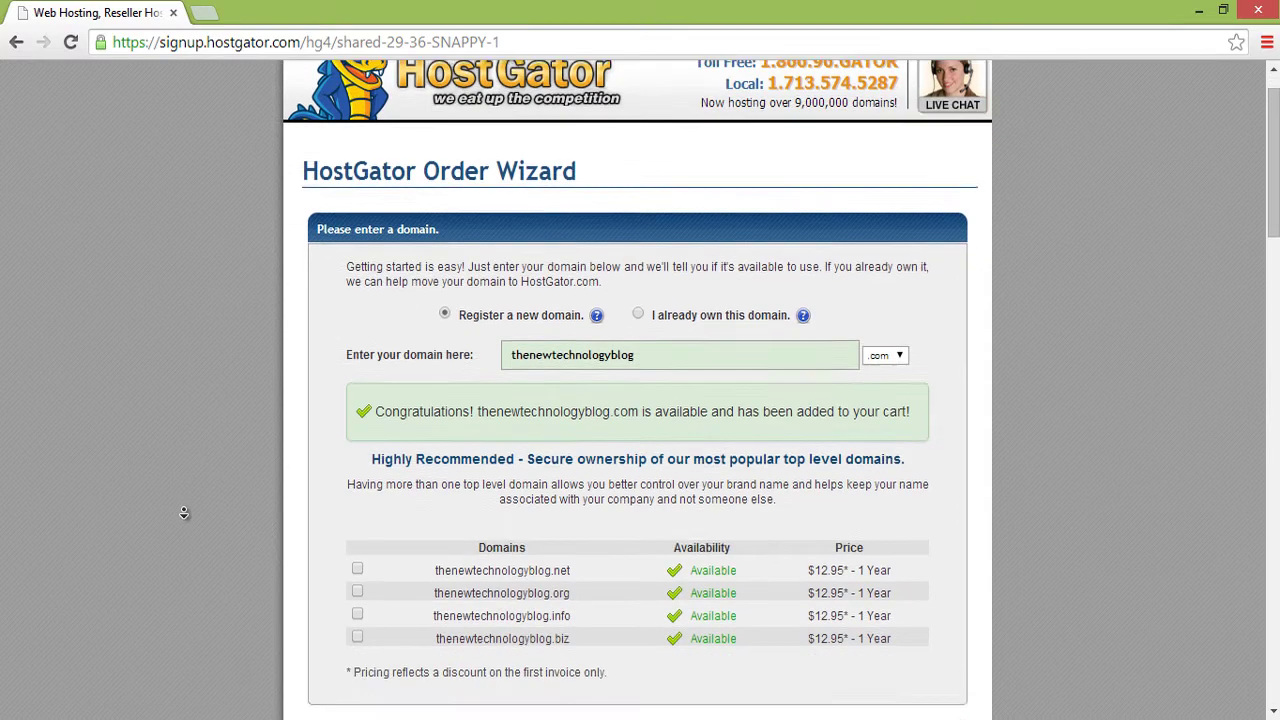
pyautogui.scroll(-2, 173, 533)
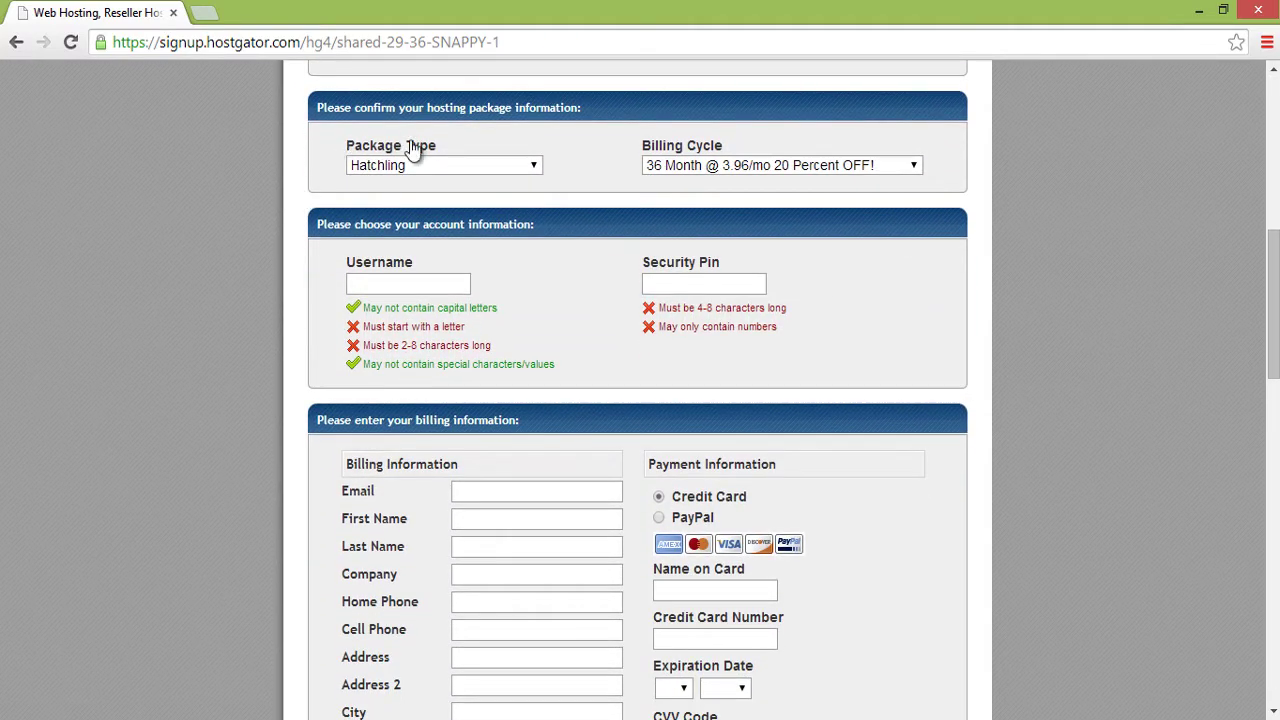
# - Keep the Hatchling package type and set the billing cycle to 1 Month @ 7.16/mo
pyautogui.click(514, 172)
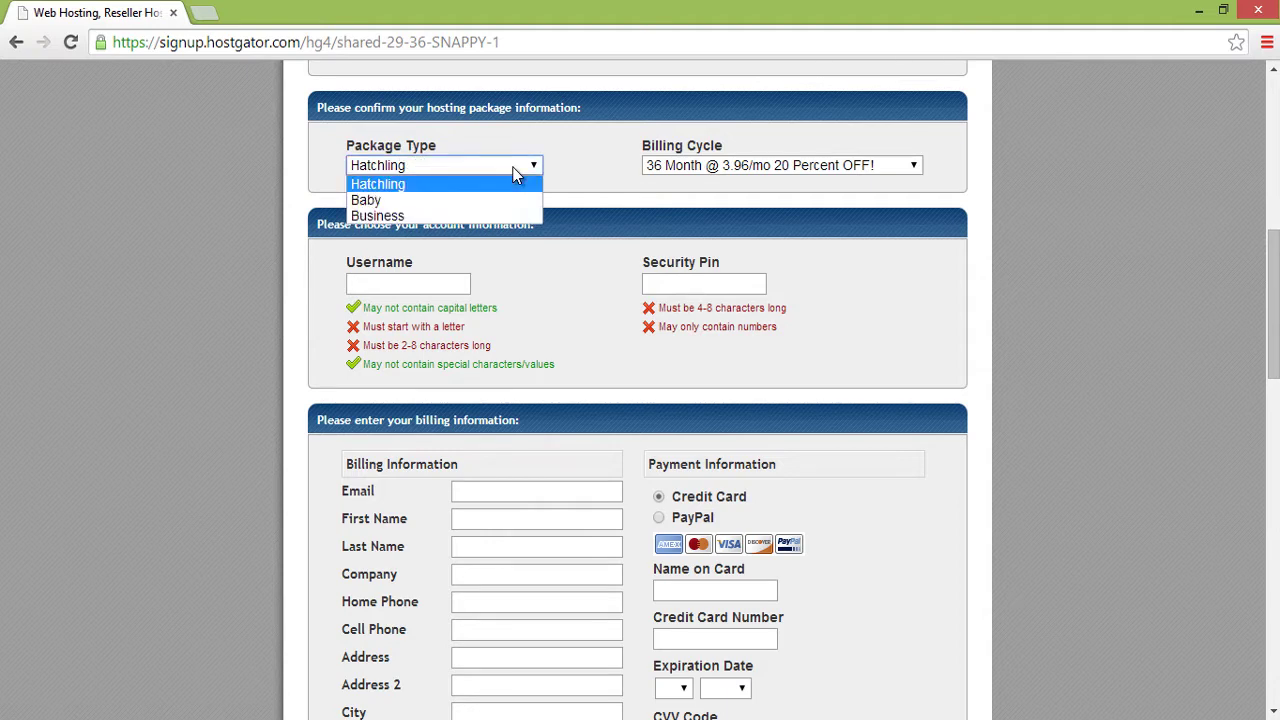
pyautogui.click(515, 186)
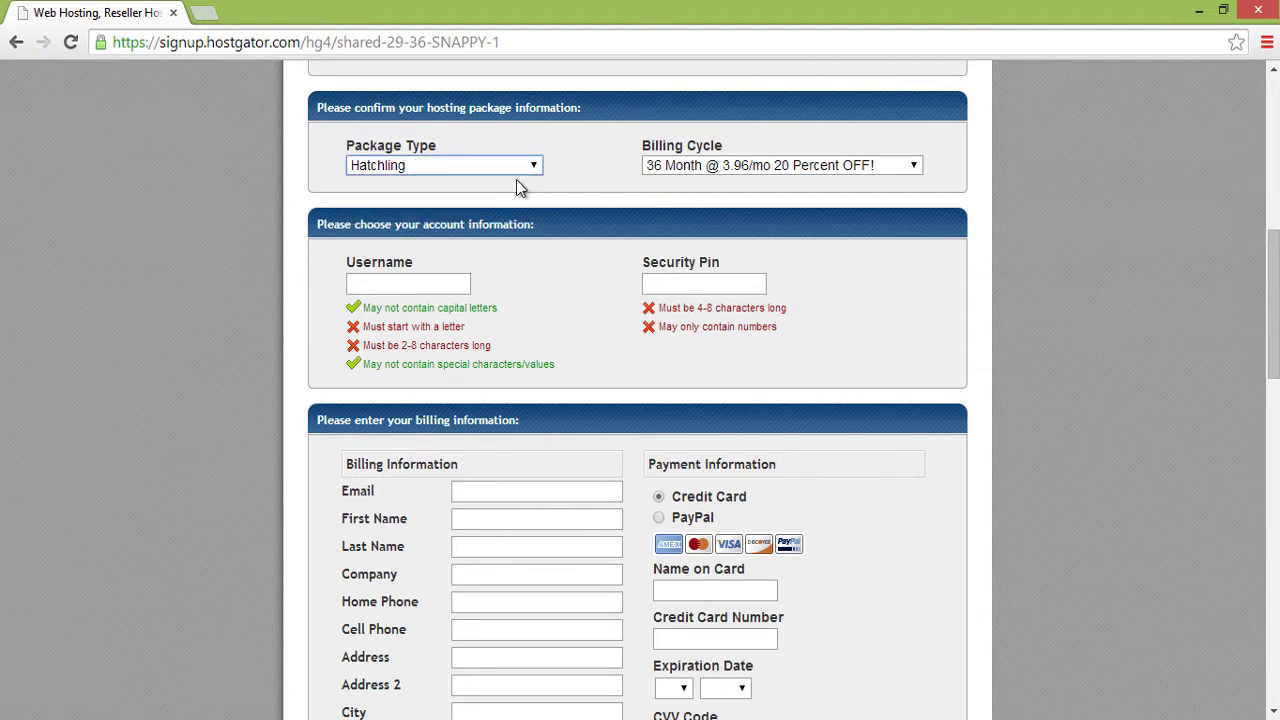
pyautogui.click(772, 168)
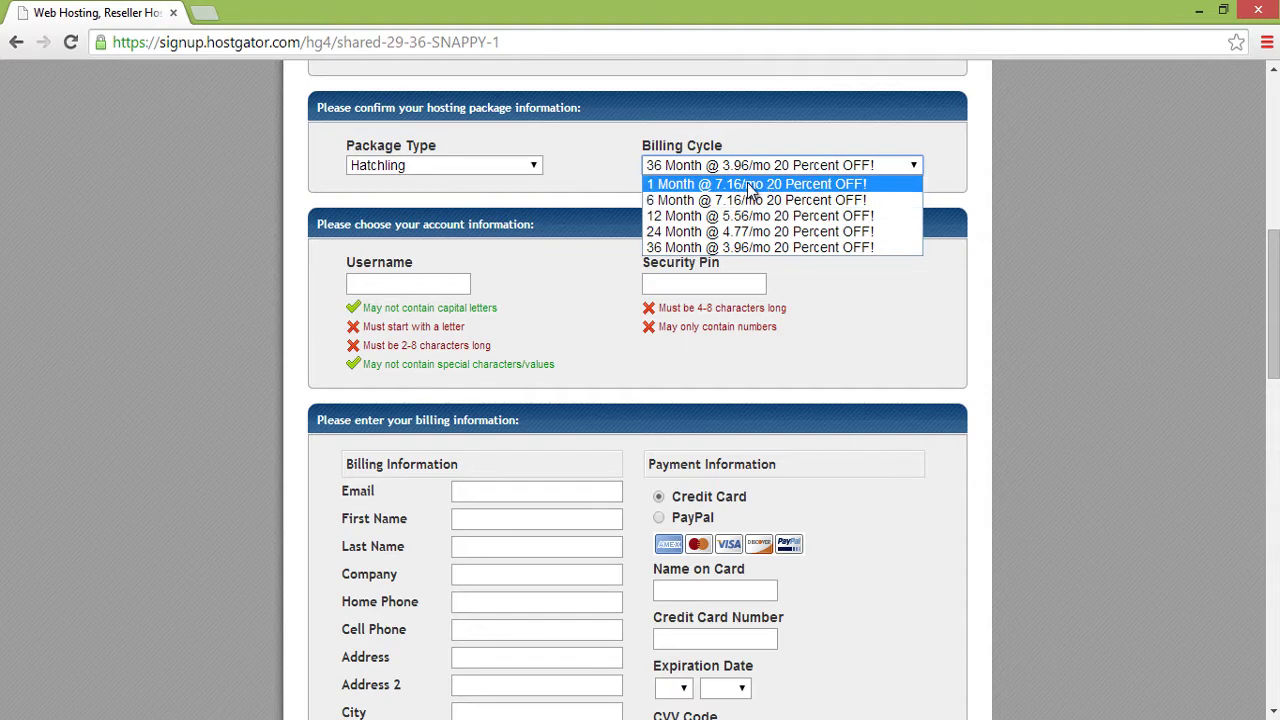
pyautogui.click(752, 187)
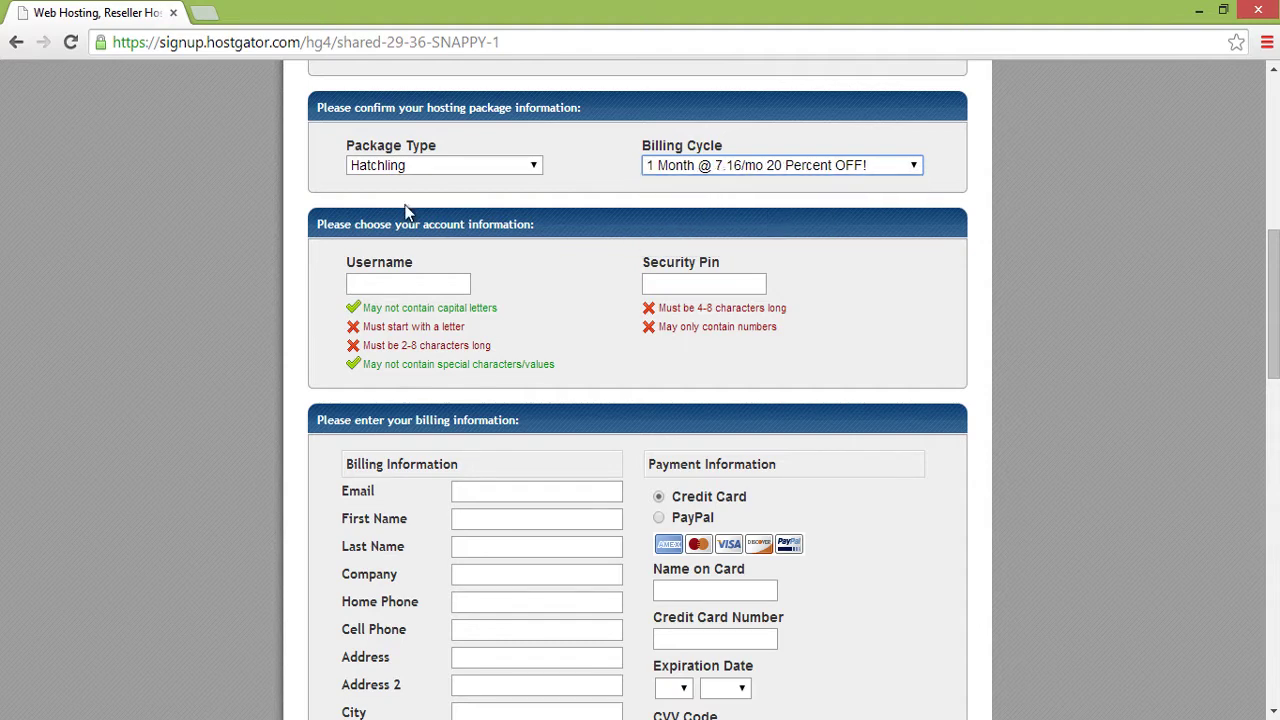
pyautogui.click(486, 250)
pyautogui.scroll(-1, 488, 290)
pyautogui.click(455, 201)
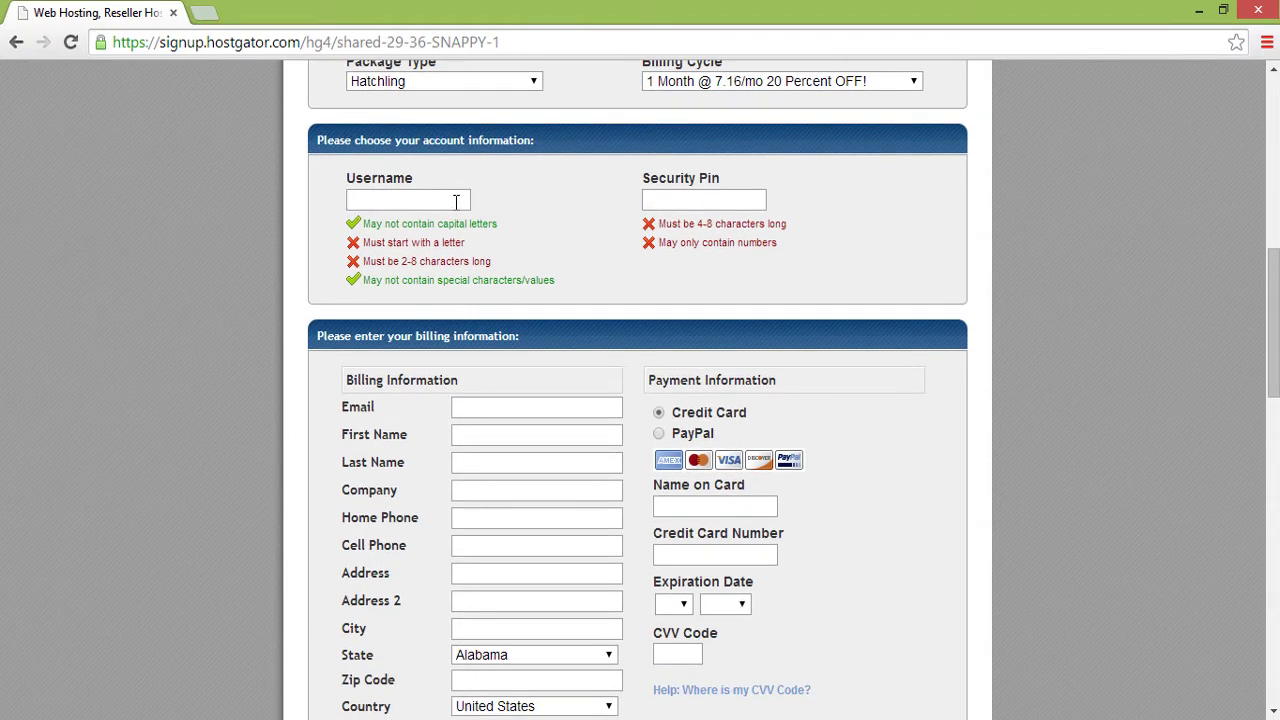
# - Enter the account username and a 4-digit security PIN so both validations pass
pyautogui.write('user')
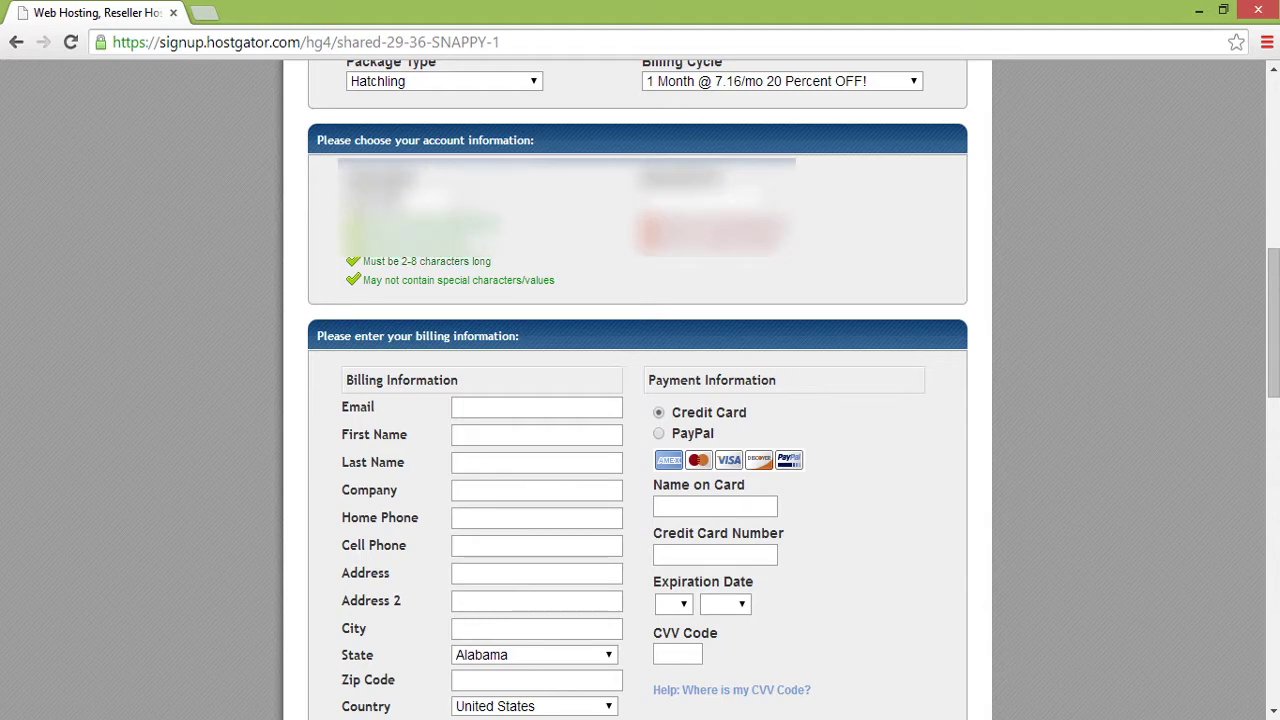
pyautogui.press('BackSpace')
pyautogui.press('BackSpace')
pyautogui.press('BackSpace')
pyautogui.press('BackSpace')
pyautogui.press('BackSpace')
pyautogui.press('BackSpace')
pyautogui.press('BackSpace')
pyautogui.press('BackSpace')
pyautogui.write('teach')
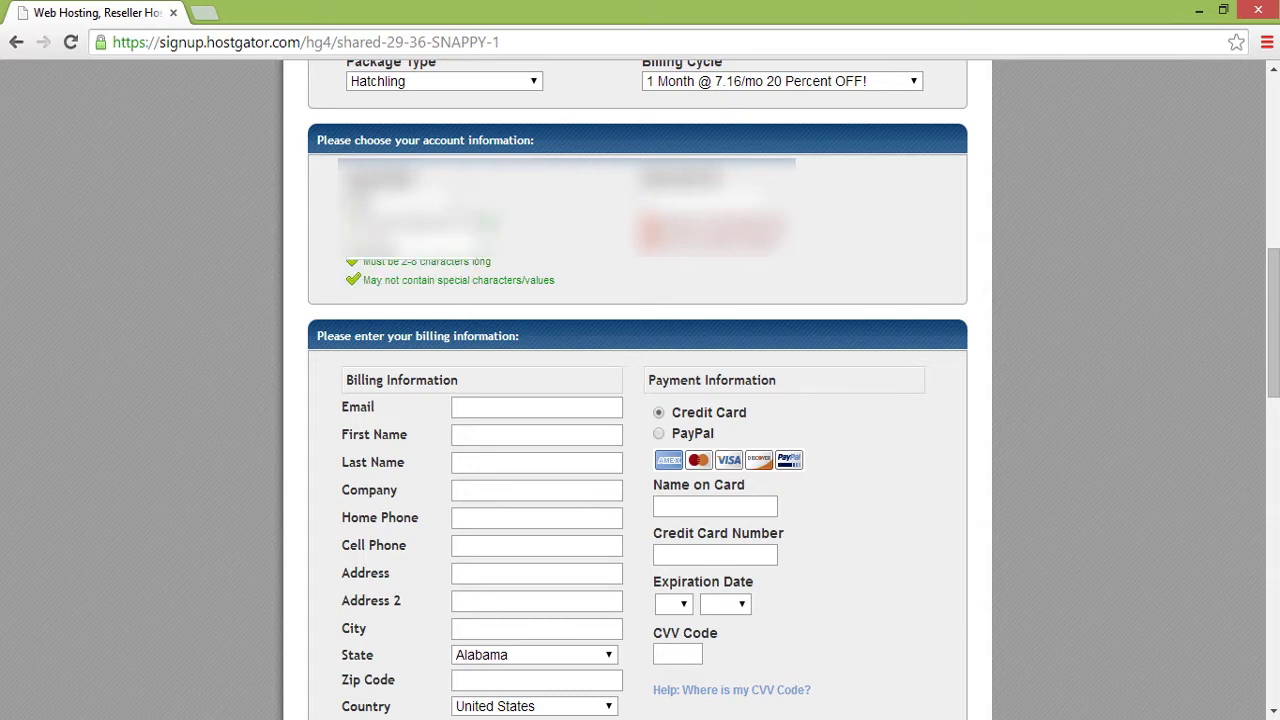
pyautogui.write('cher')
pyautogui.click(686, 198)
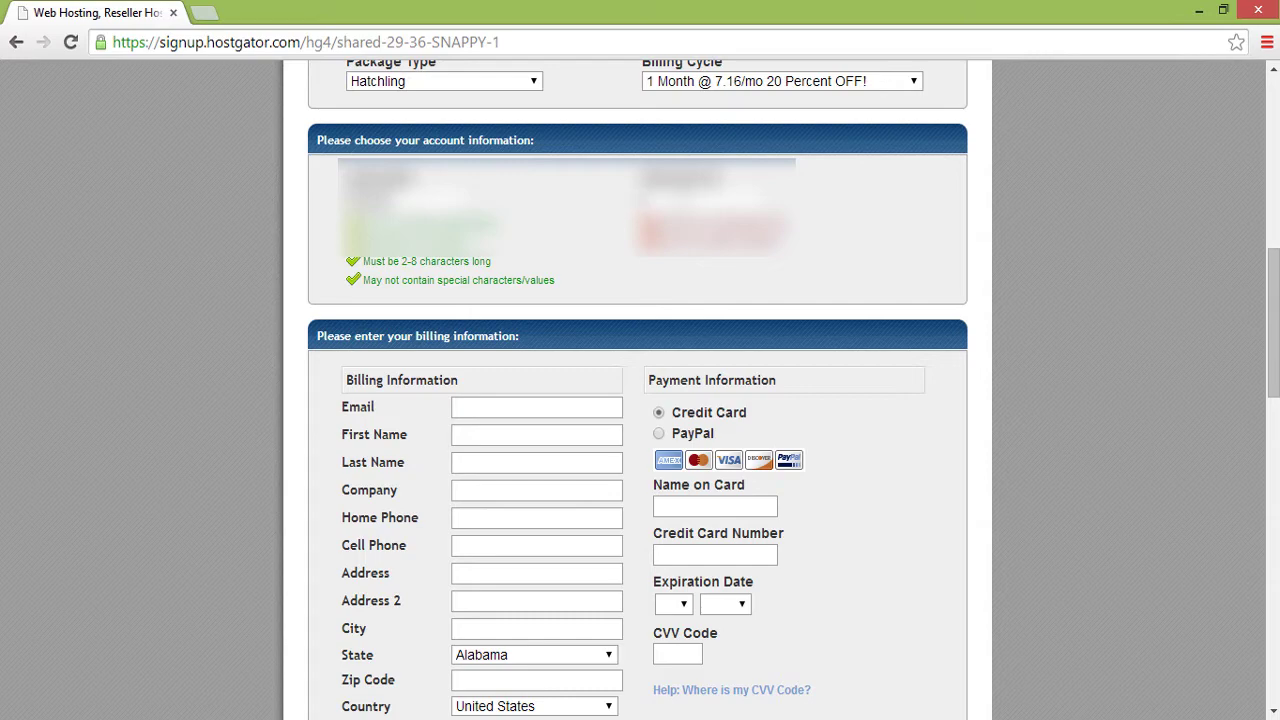
pyautogui.write('1234')
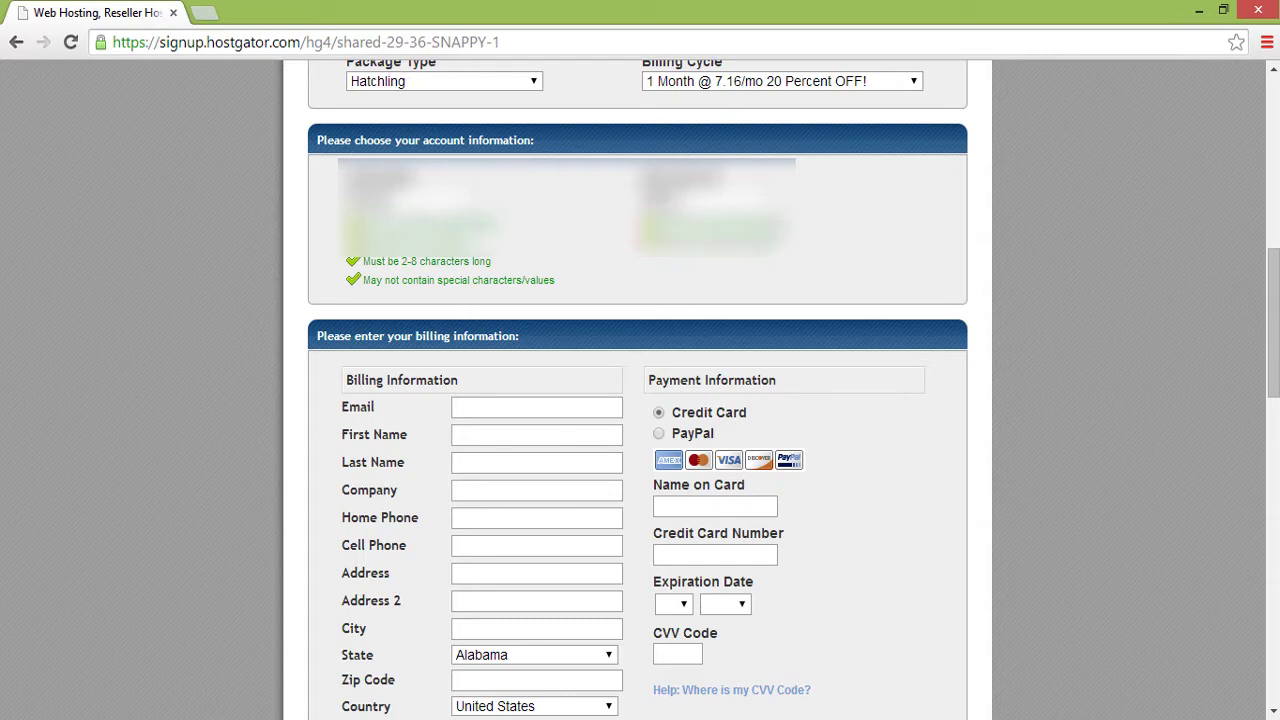
pyautogui.middleClick(274, 243)
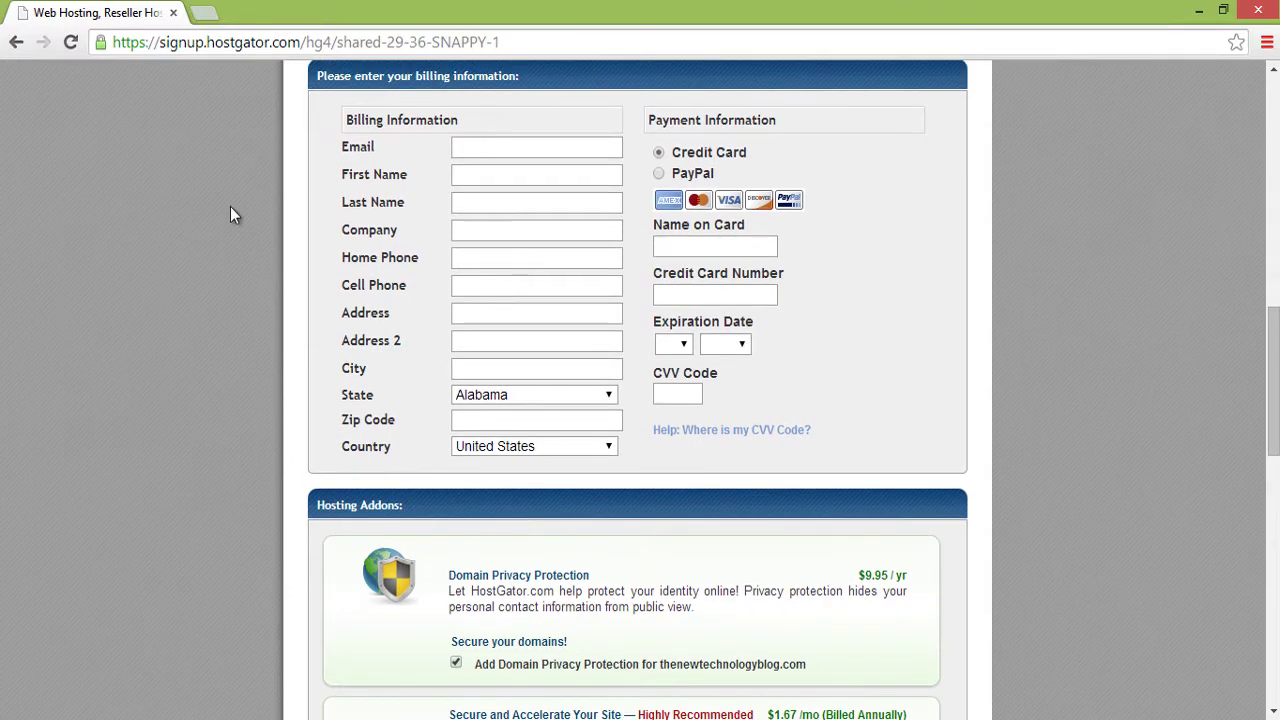
# - Autofill the billing contact details from saved browser data and pick the card expiry year
pyautogui.click(461, 148)
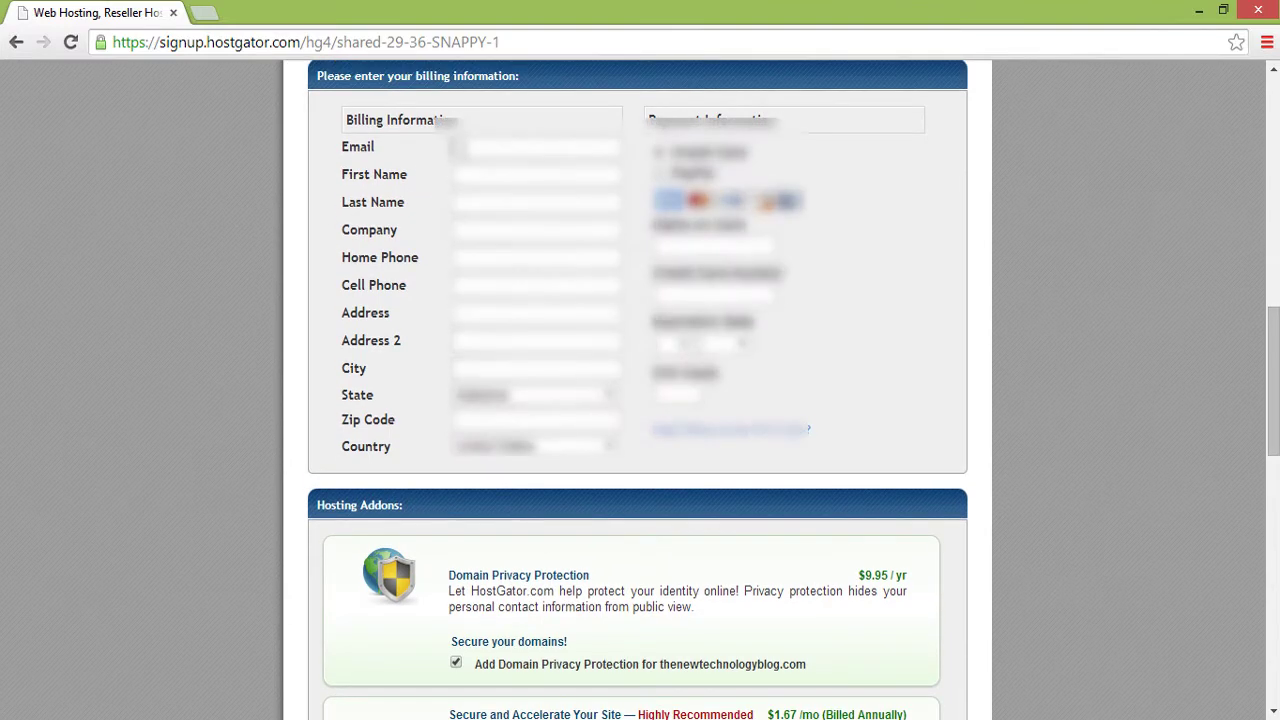
pyautogui.press('Down')
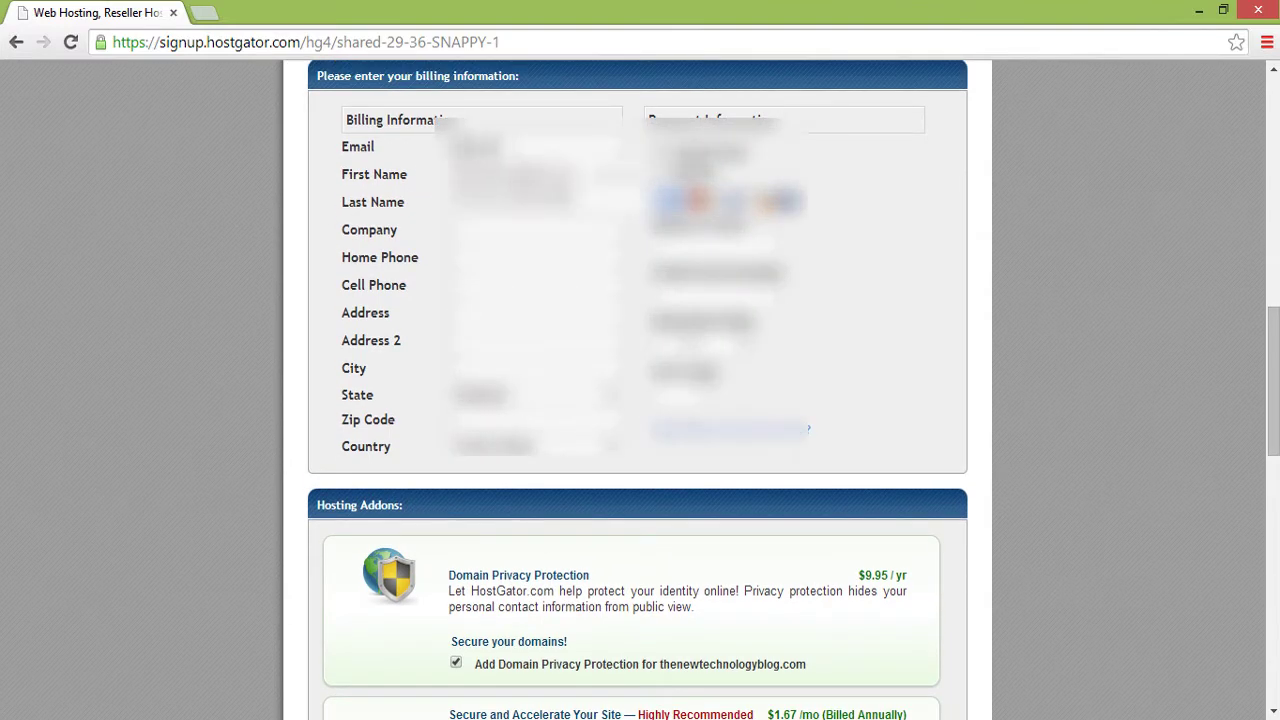
pyautogui.press('Return')
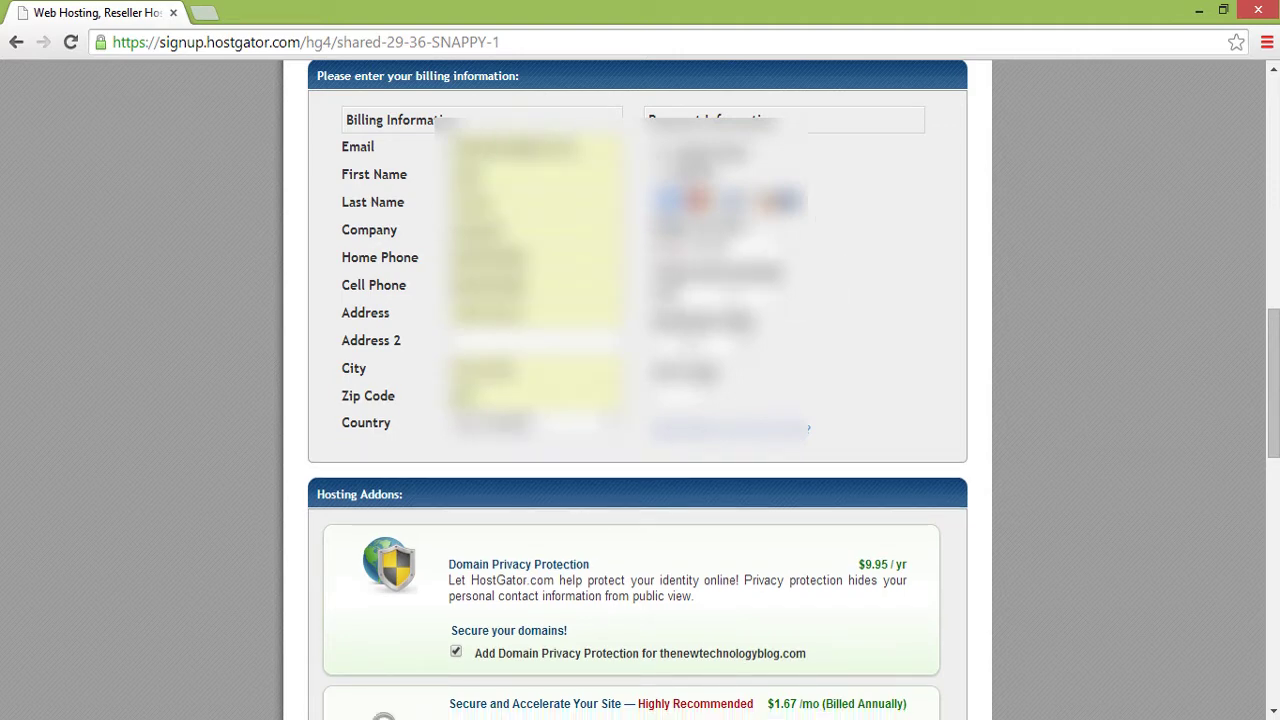
pyautogui.click(726, 432)
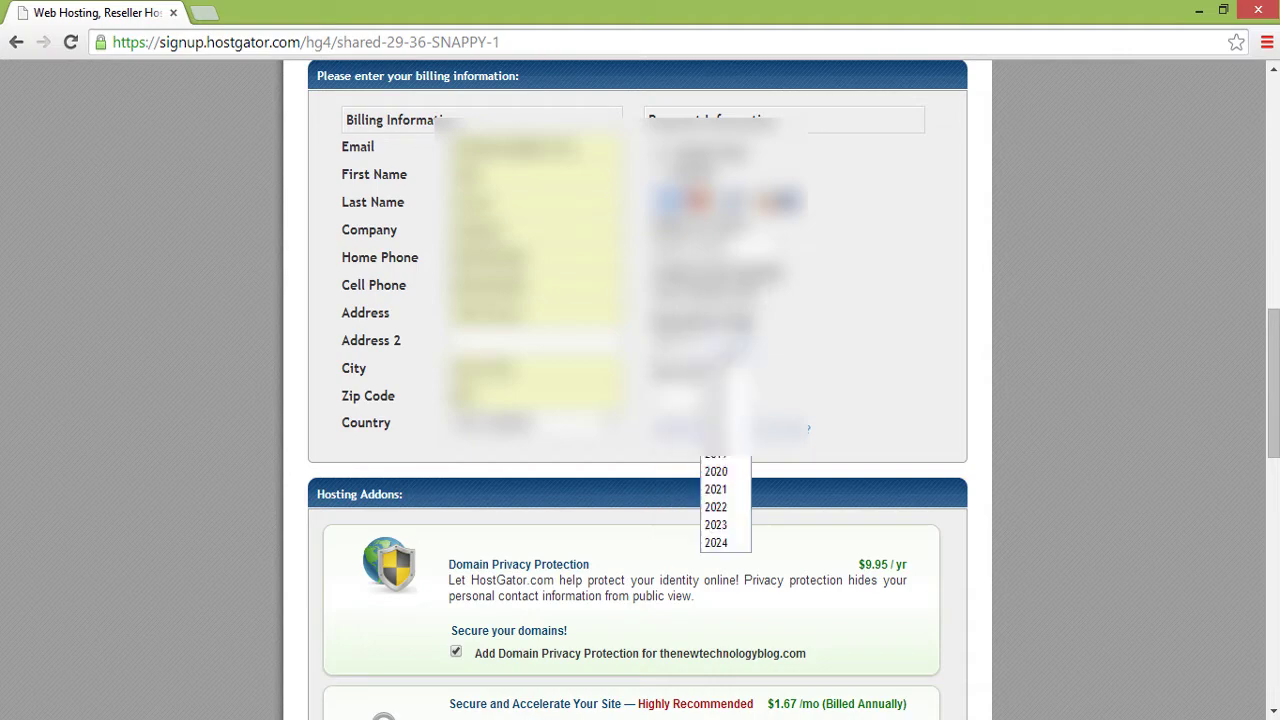
pyautogui.click(726, 500)
pyautogui.scroll(-4, 966, 328)
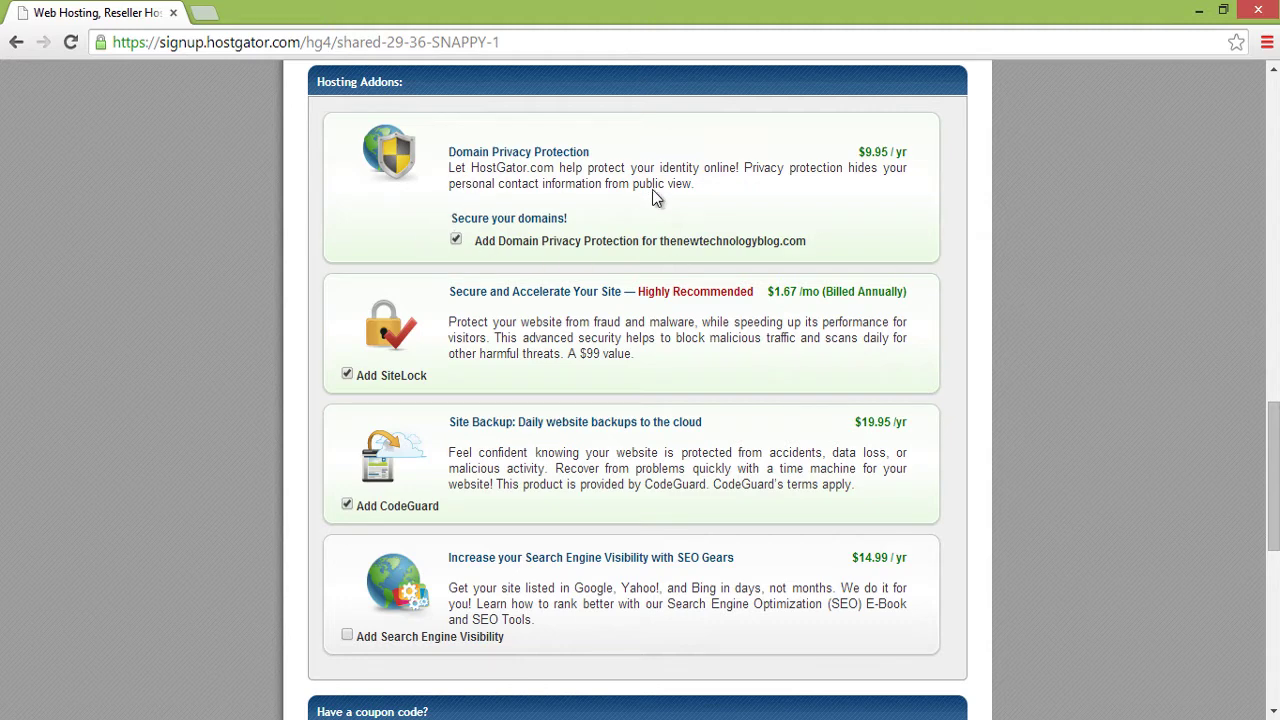
# - Untick Domain Privacy Protection, SiteLock and CodeGuard, then check the summary shows Total Due $20.11
pyautogui.click(456, 240)
pyautogui.click(347, 375)
pyautogui.scroll(-1, 198, 405)
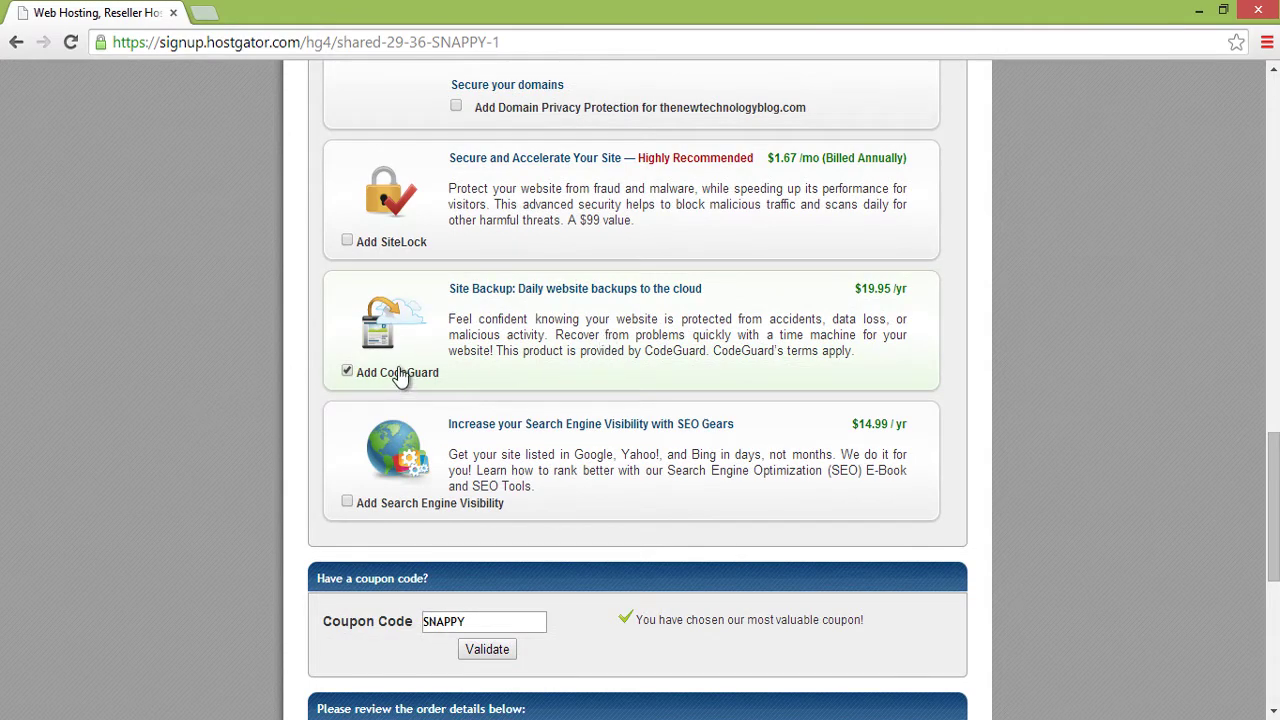
pyautogui.click(346, 374)
pyautogui.scroll(-2, 275, 400)
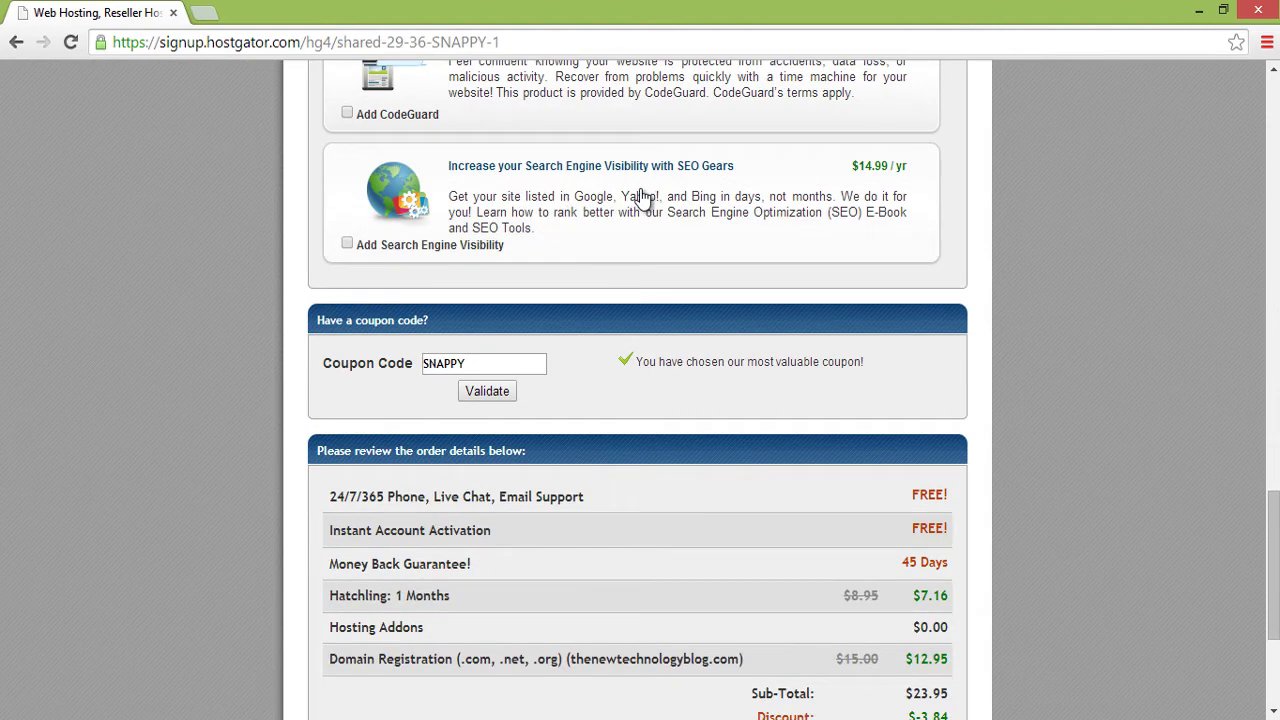
pyautogui.middleClick(264, 236)
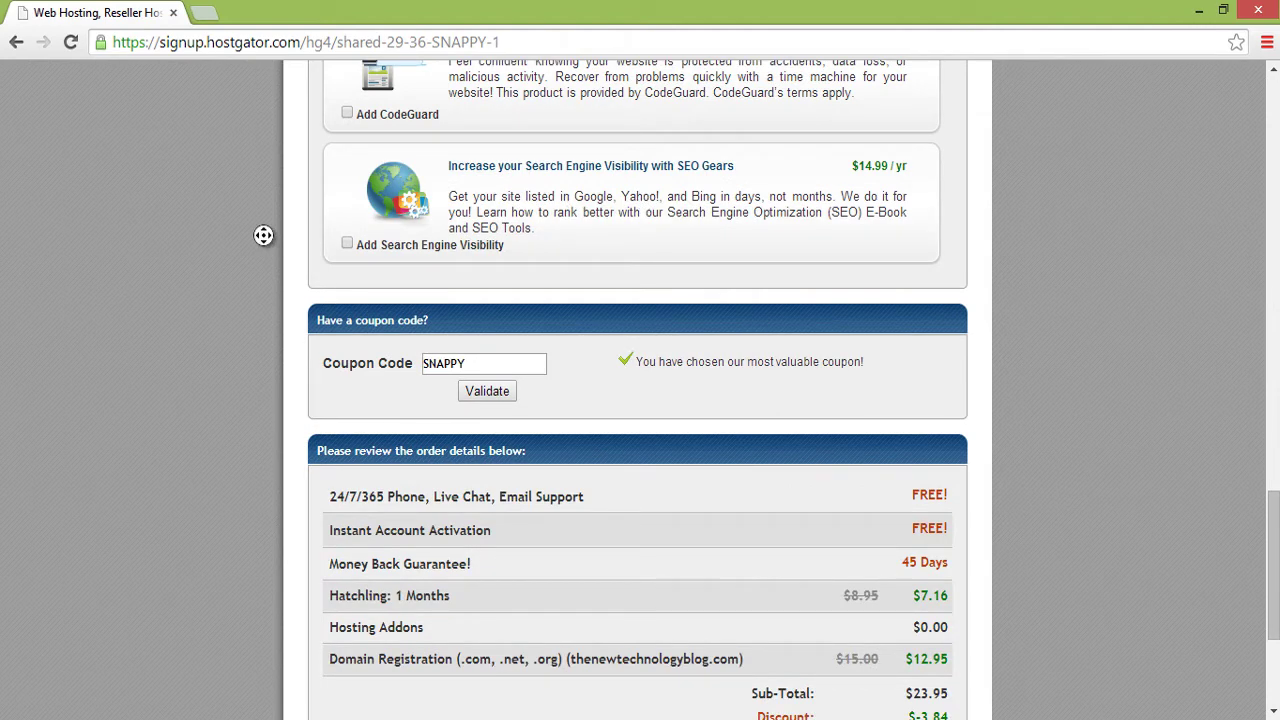
pyautogui.scroll(-5, 264, 236)
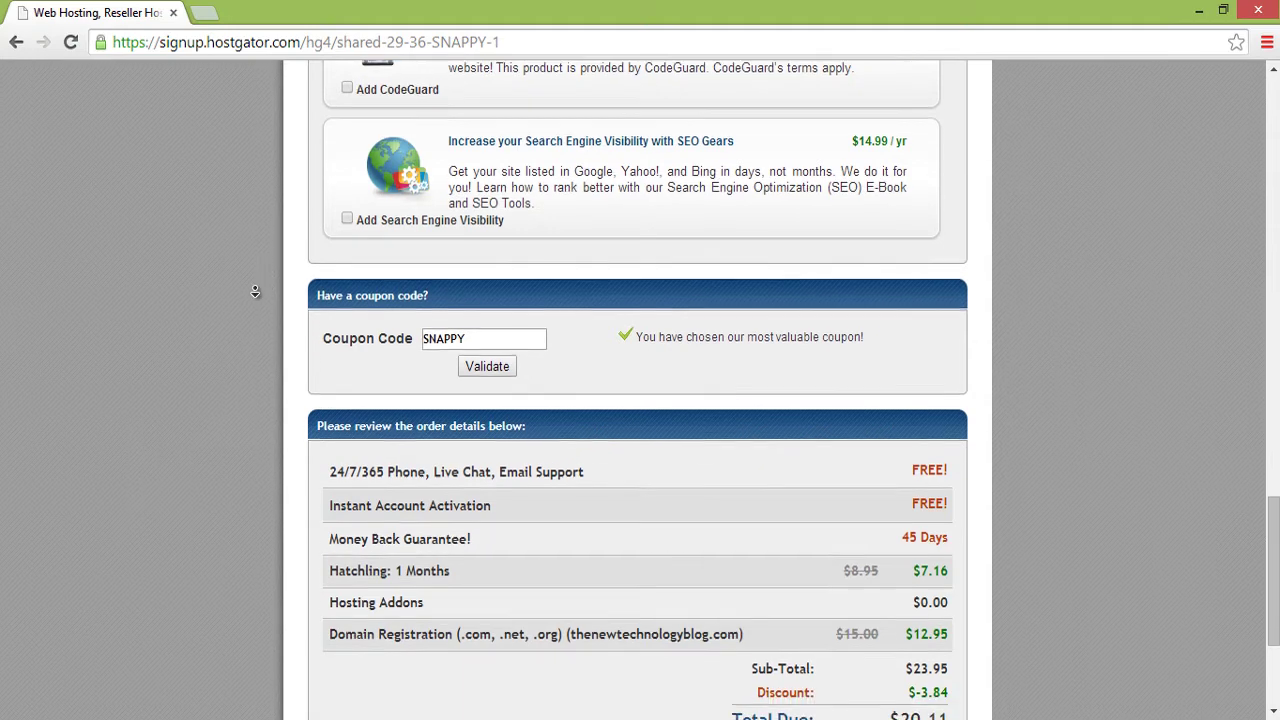
pyautogui.click(330, 147)
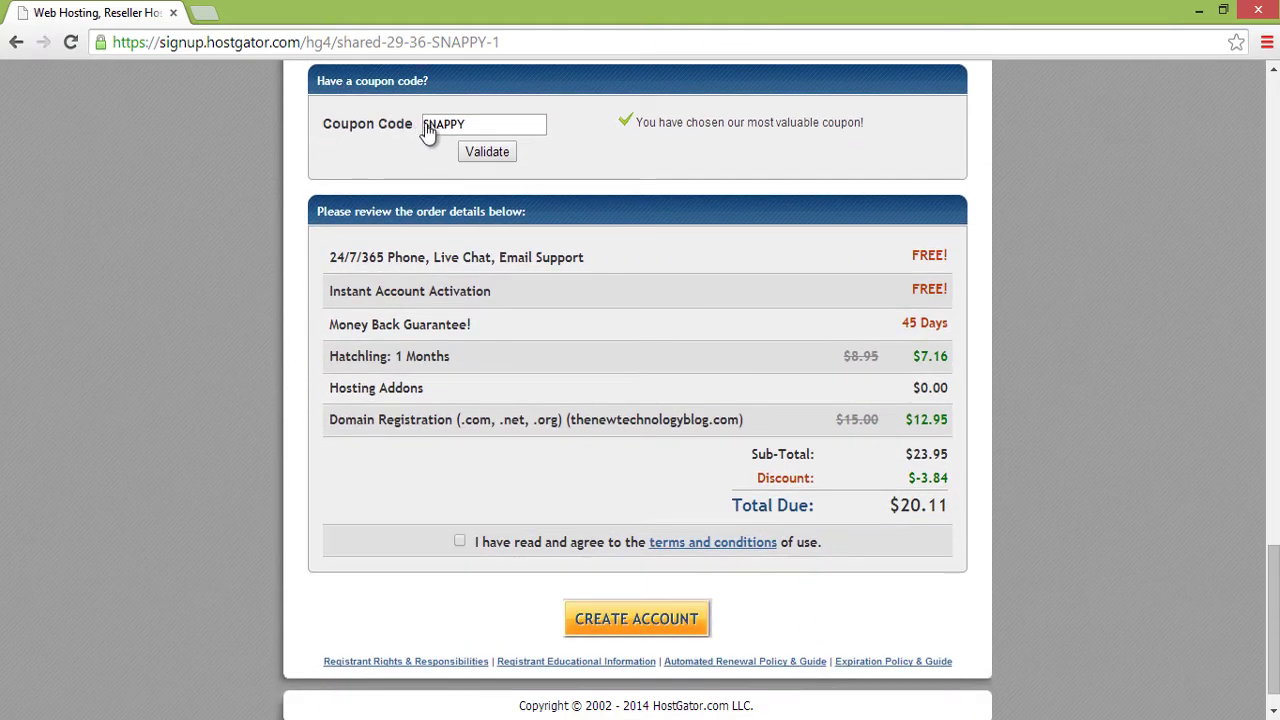
# - Replace the coupon code with mytechplaza and validate it, dropping the total to $12.96
pyautogui.moveTo(492, 126); pyautogui.dragTo(351, 135)
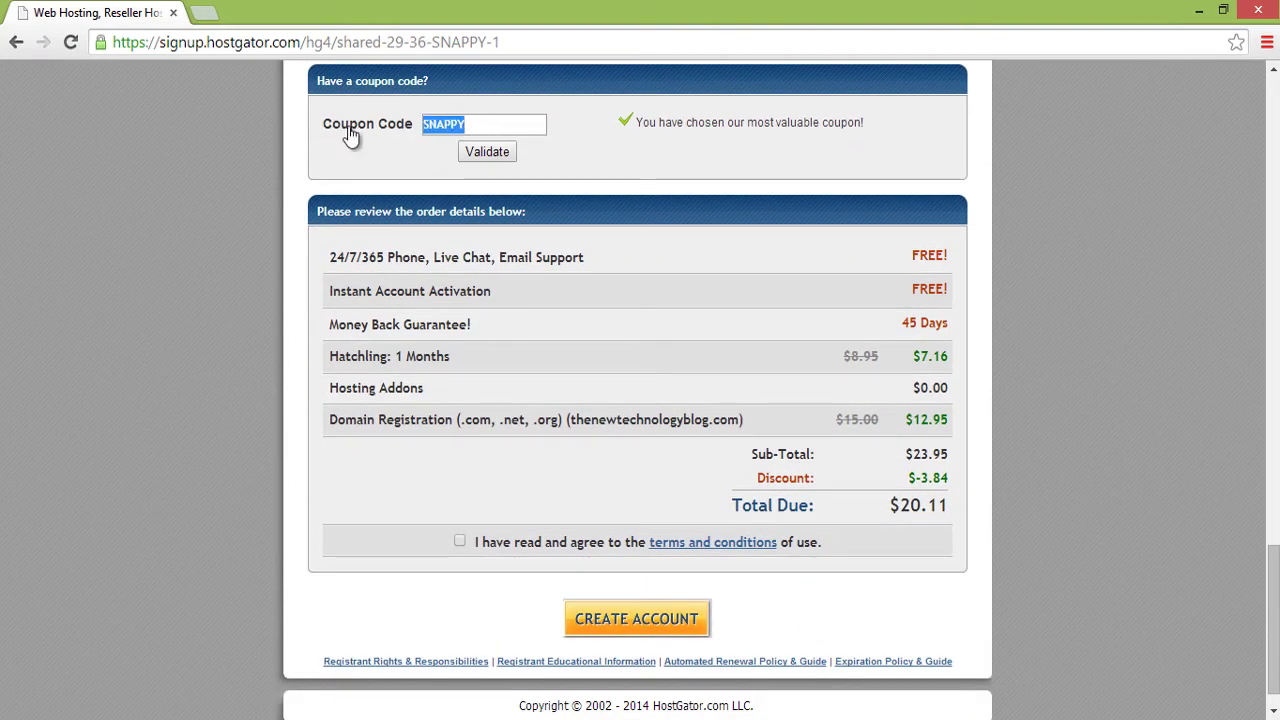
pyautogui.press('BackSpace')
pyautogui.write('myte')
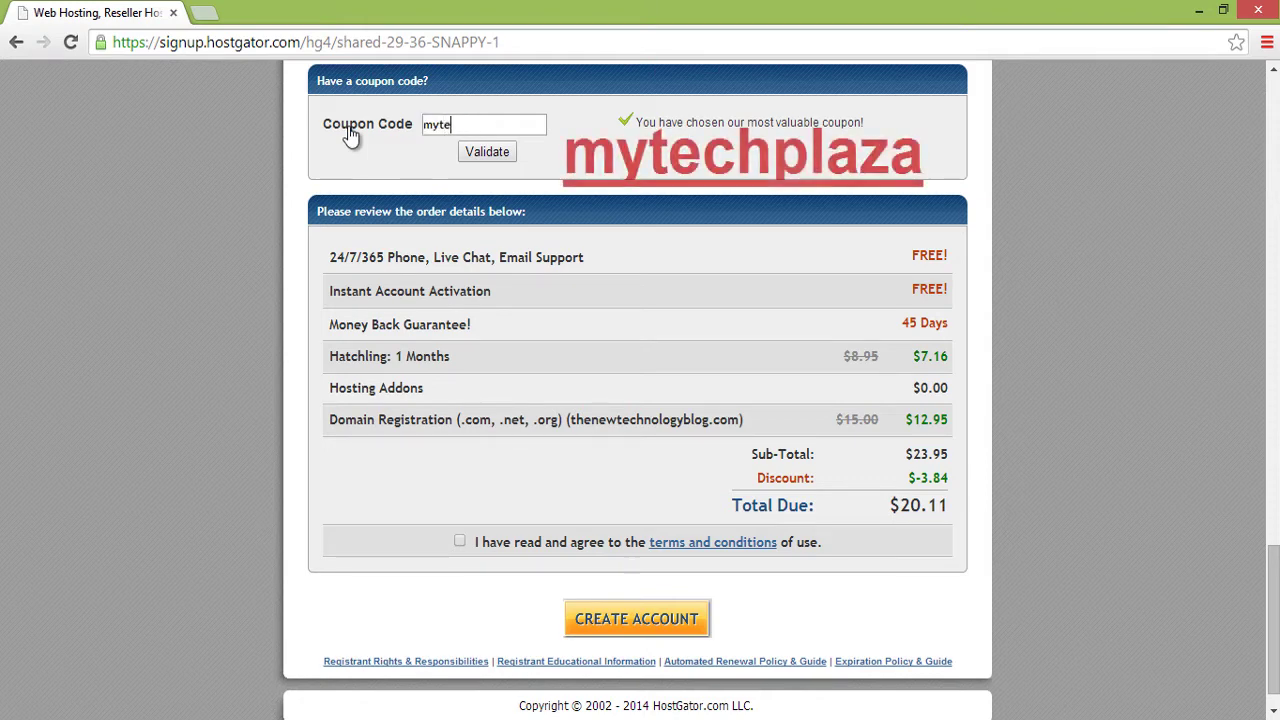
pyautogui.write('chplaza')
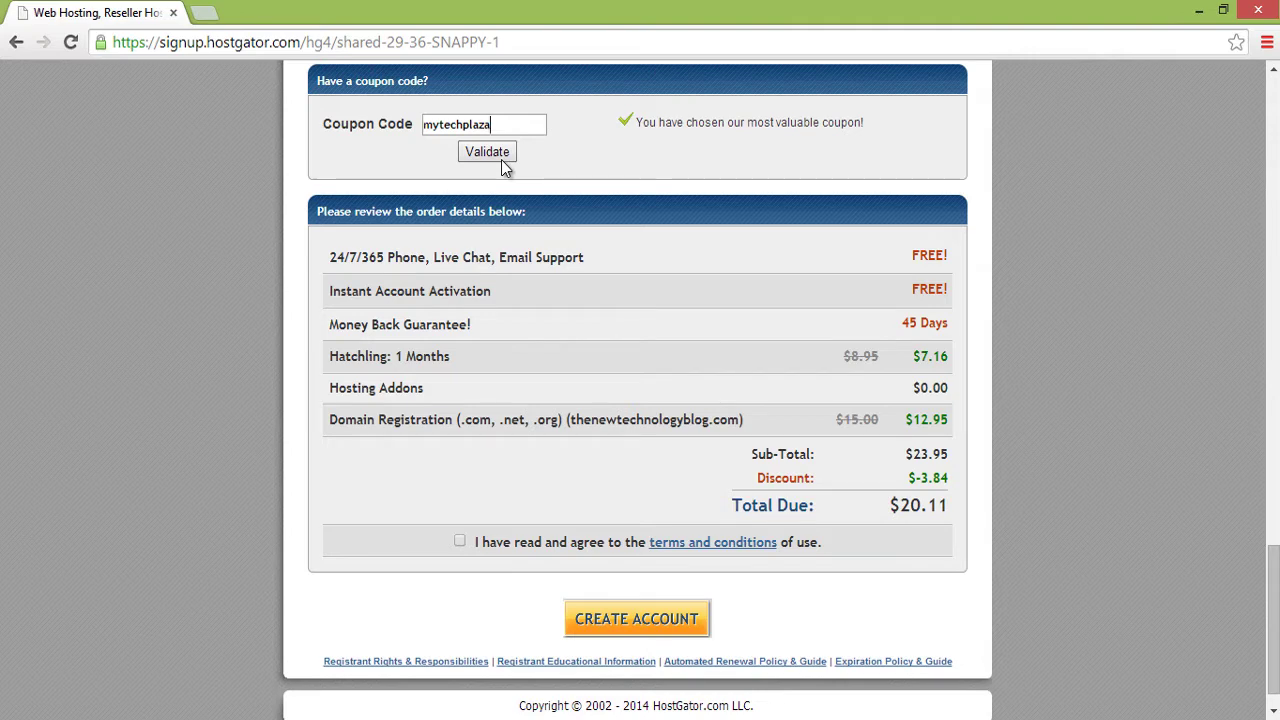
pyautogui.click(503, 152)
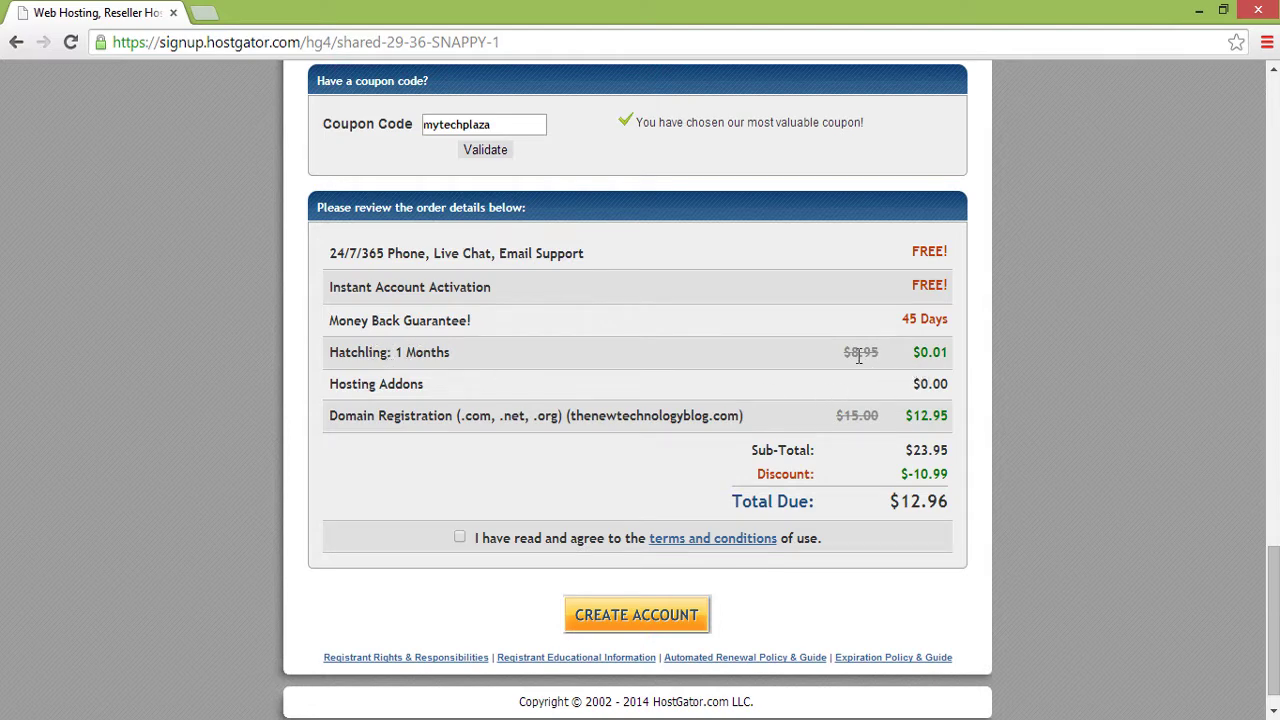
# - Accept the terms and conditions and submit the order with Create Account
pyautogui.moveTo(850, 356); pyautogui.dragTo(950, 356)
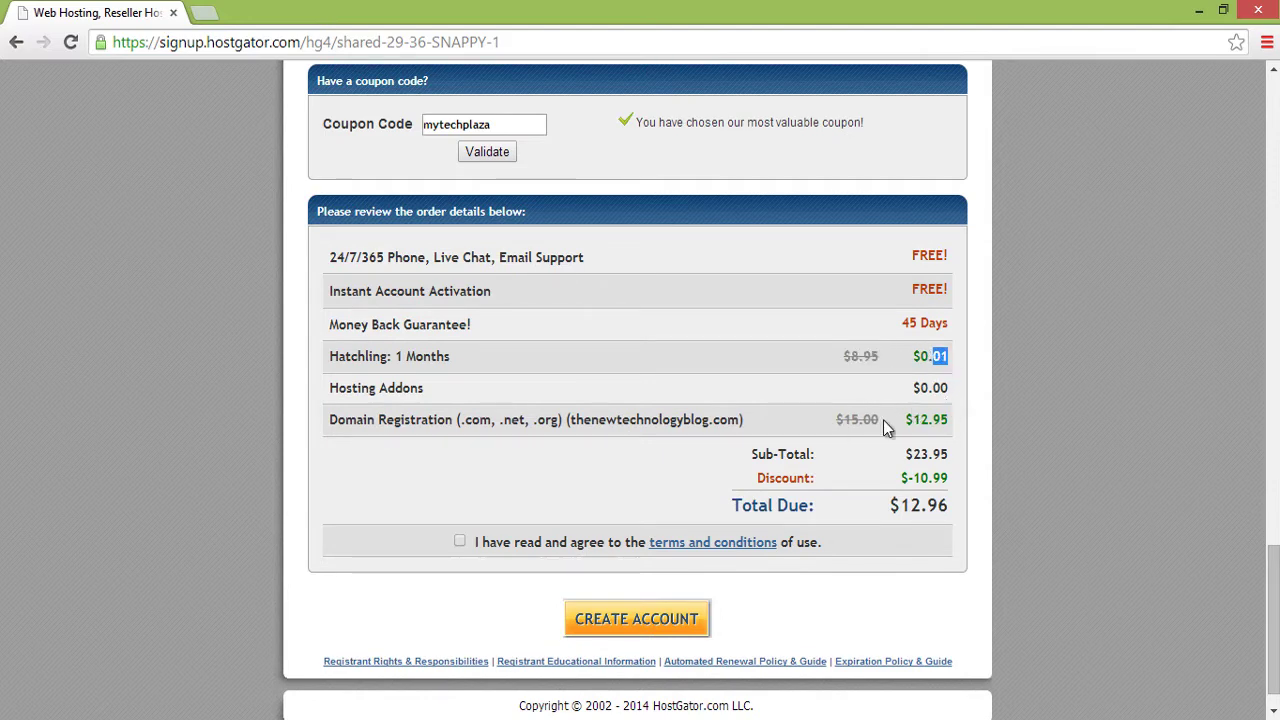
pyautogui.click(943, 421)
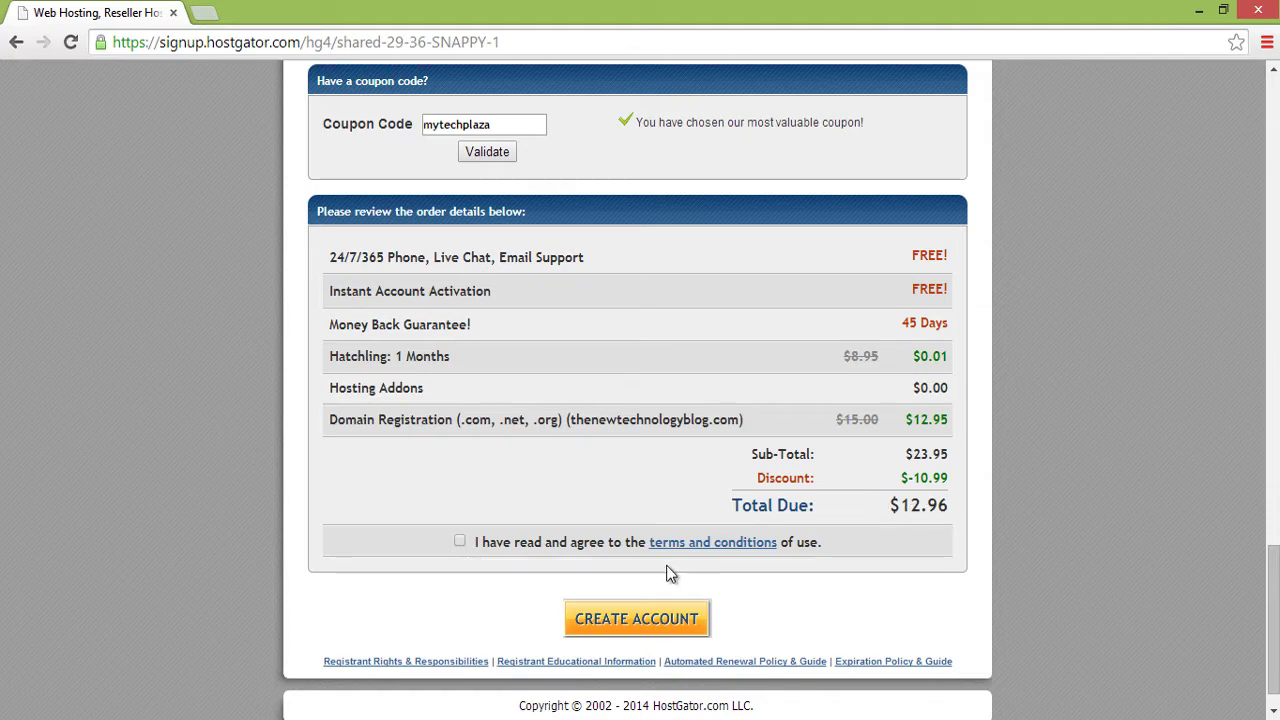
pyautogui.click(460, 543)
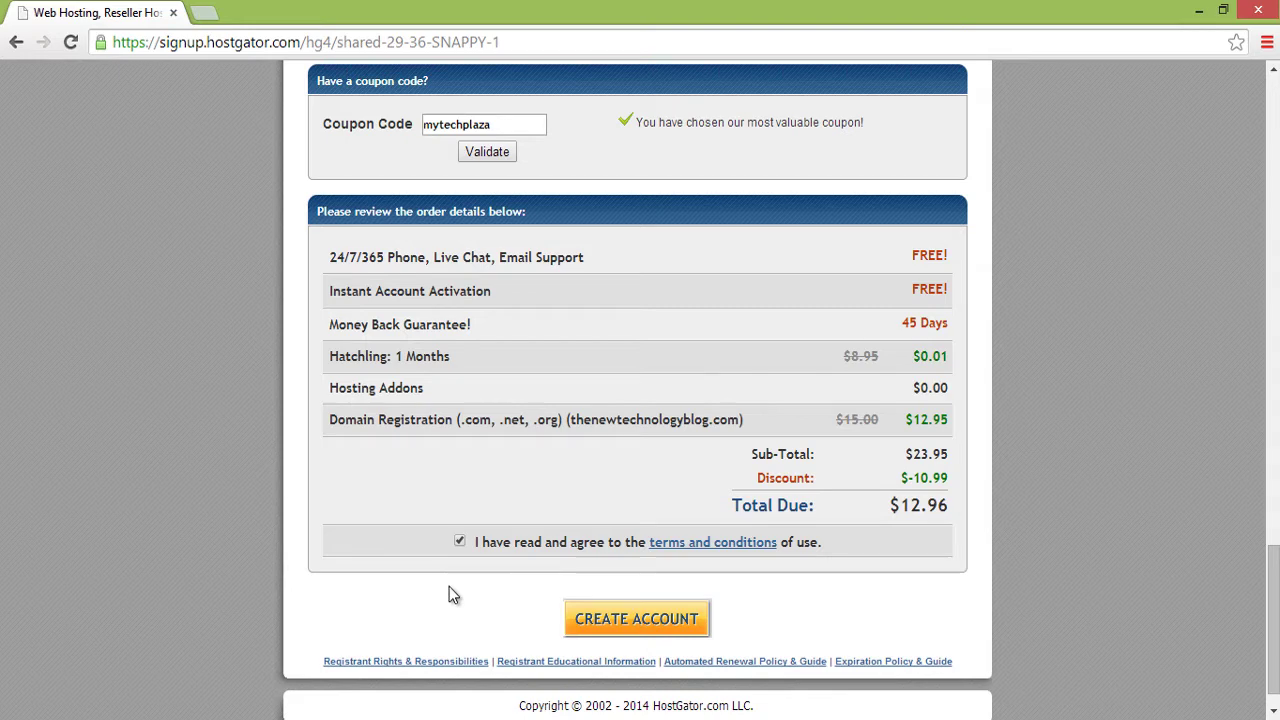
pyautogui.click(690, 622)
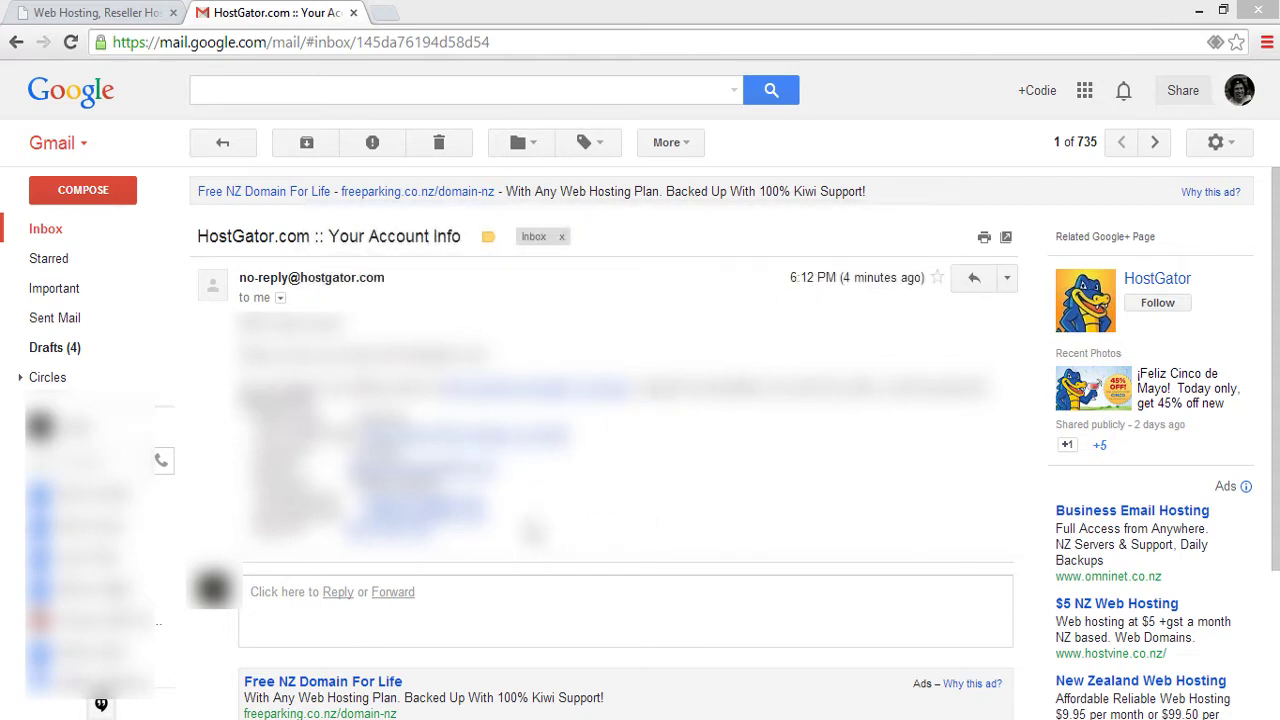
# - Follow the control panel link in HostGator's Account Info e-mail to the cPanel login page
pyautogui.click(415, 437)
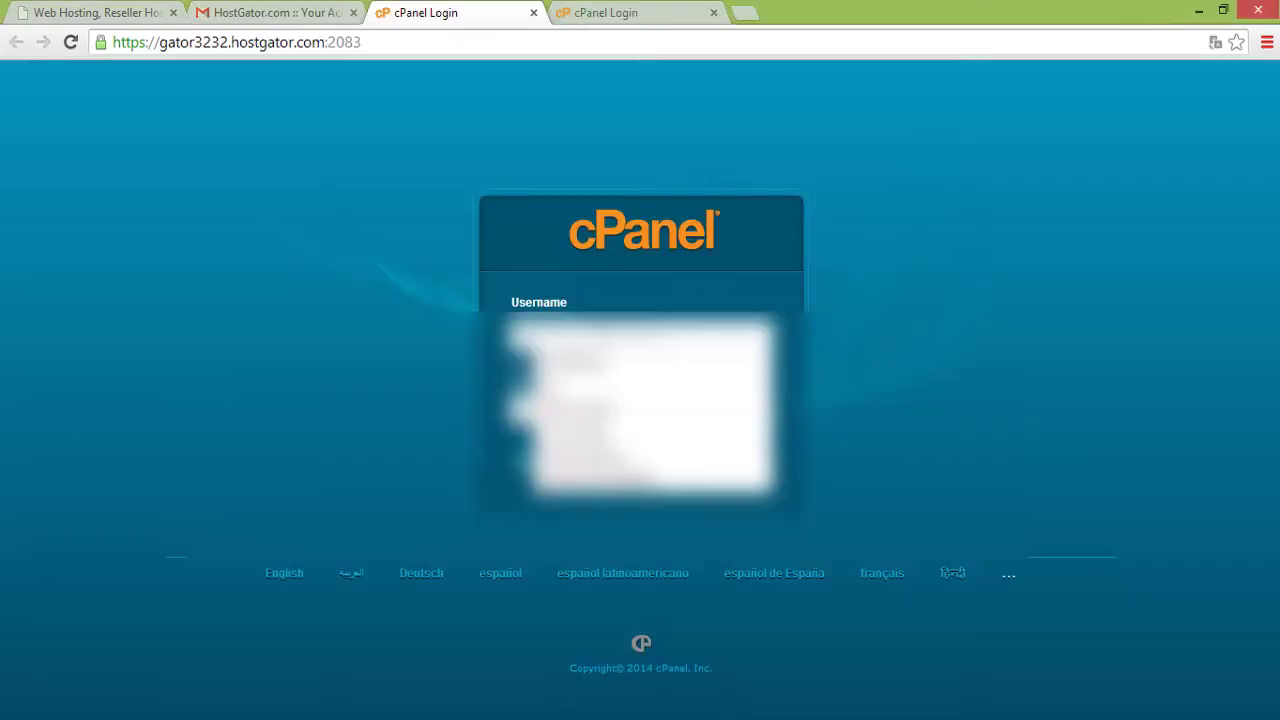
# - Log in to cPanel with the pasted account password and open Fantastico De Luxe
pyautogui.write('...')
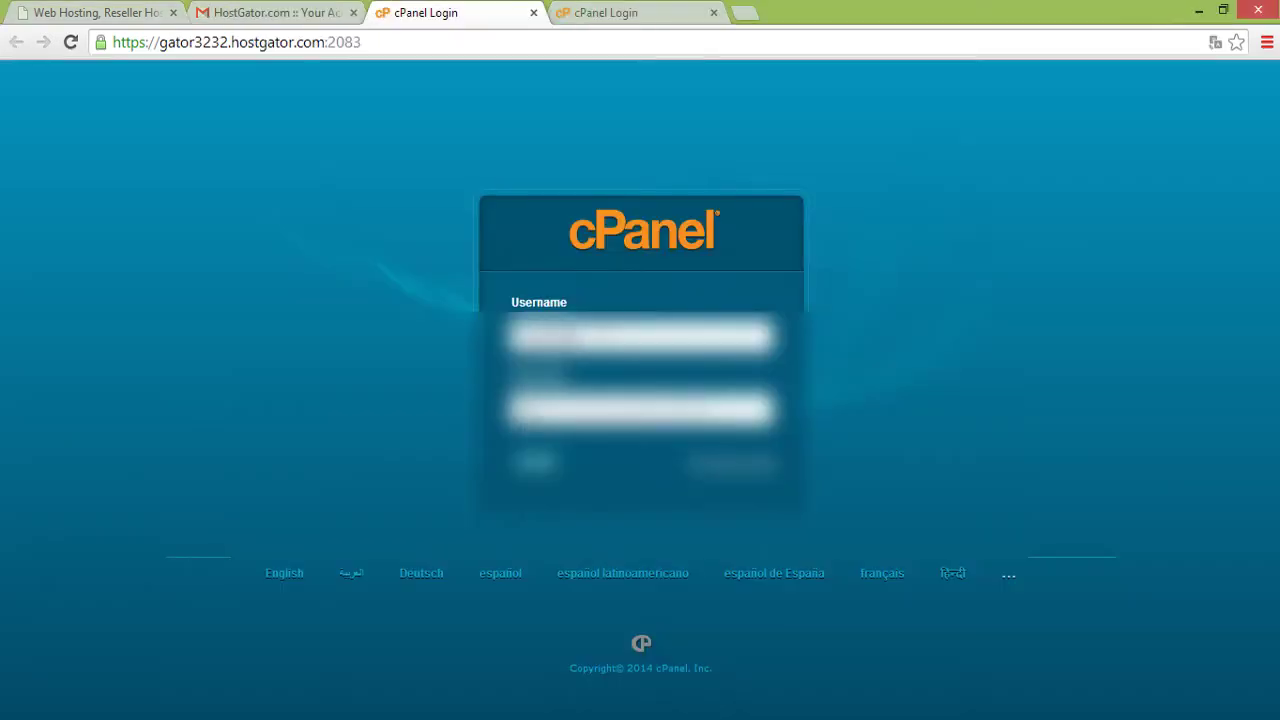
pyautogui.rightClick(565, 395)
pyautogui.click(566, 478)
pyautogui.press('Return')
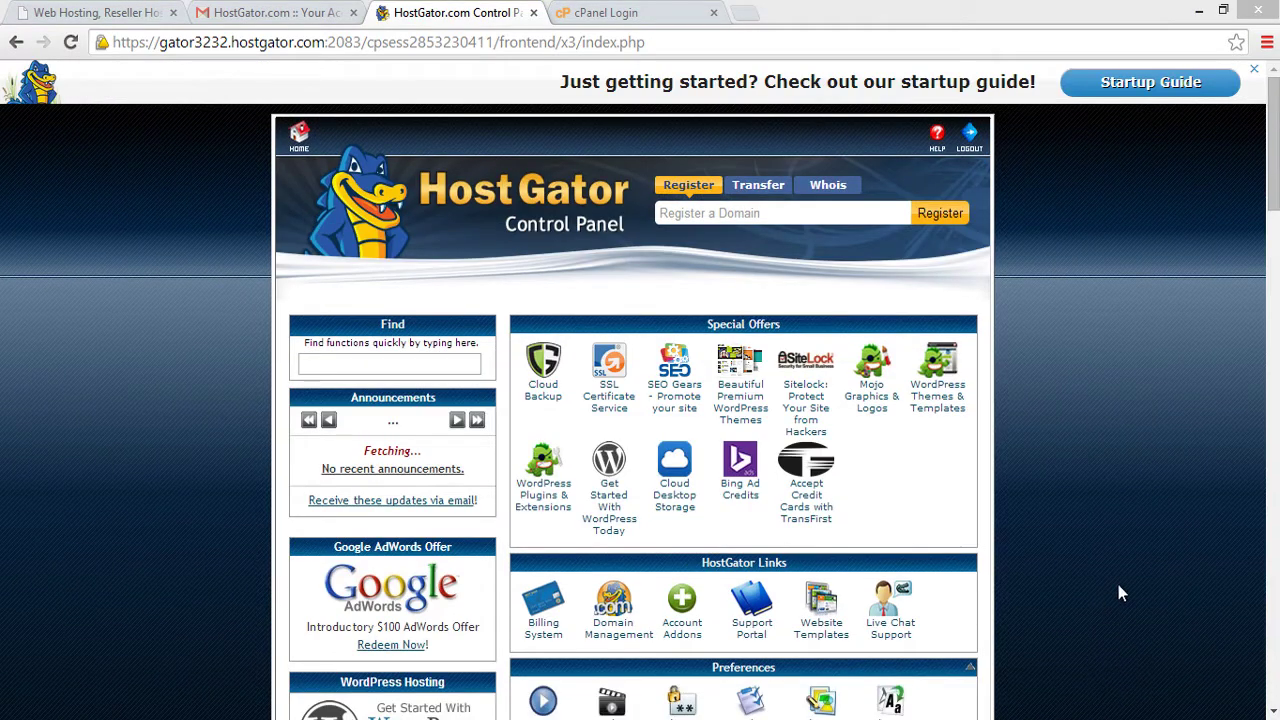
pyautogui.moveTo(1273, 200); pyautogui.dragTo(1230, 519)
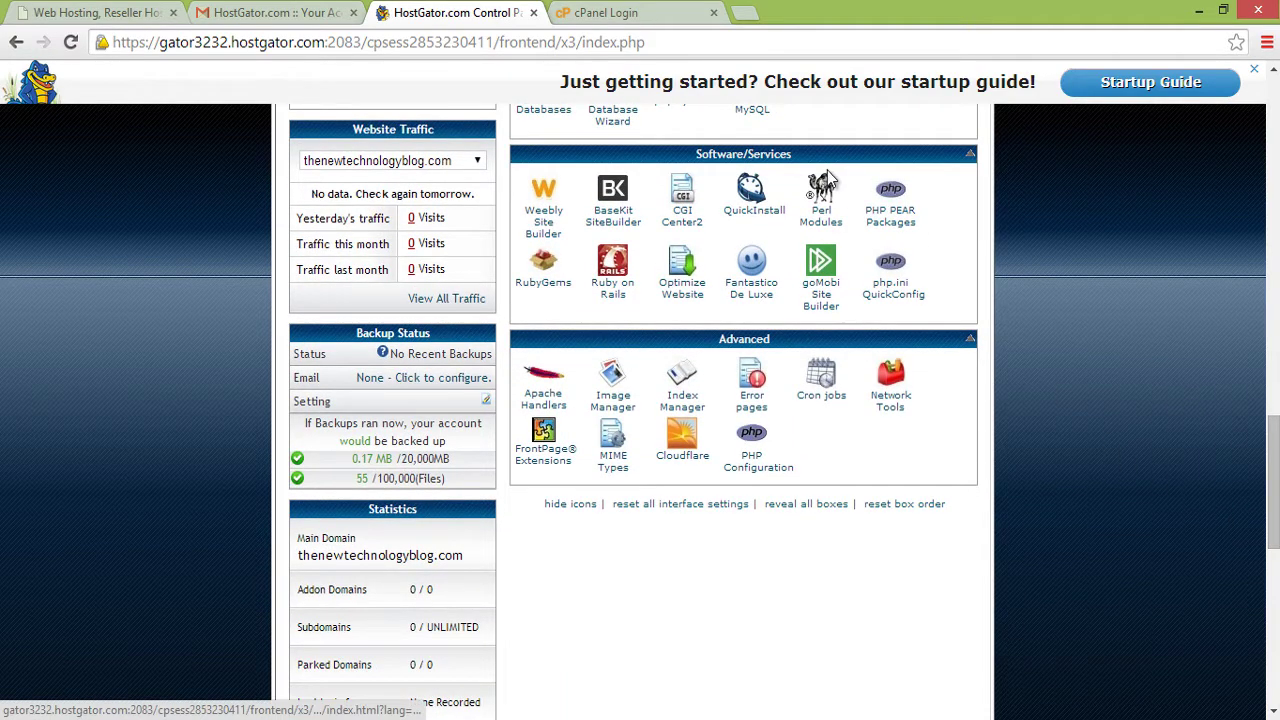
pyautogui.click(766, 290)
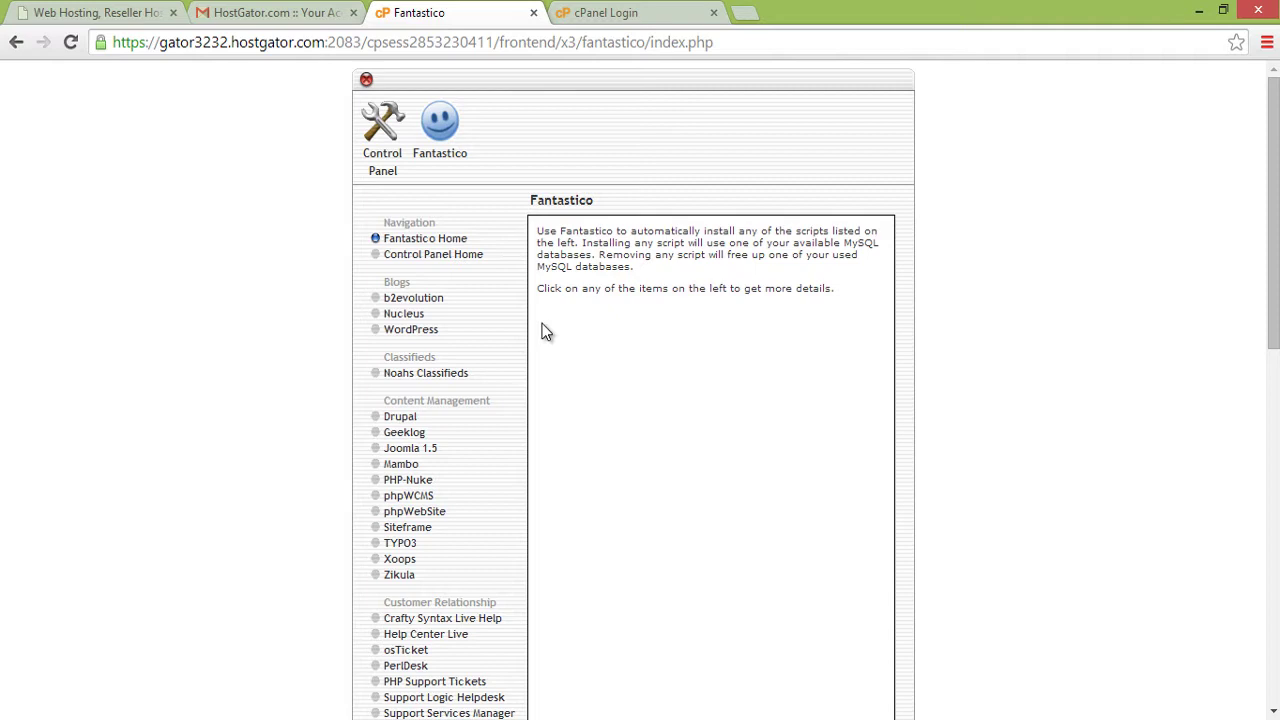
# - Open WordPress under Fantastico's Blogs section and start a New Installation
pyautogui.click(397, 333)
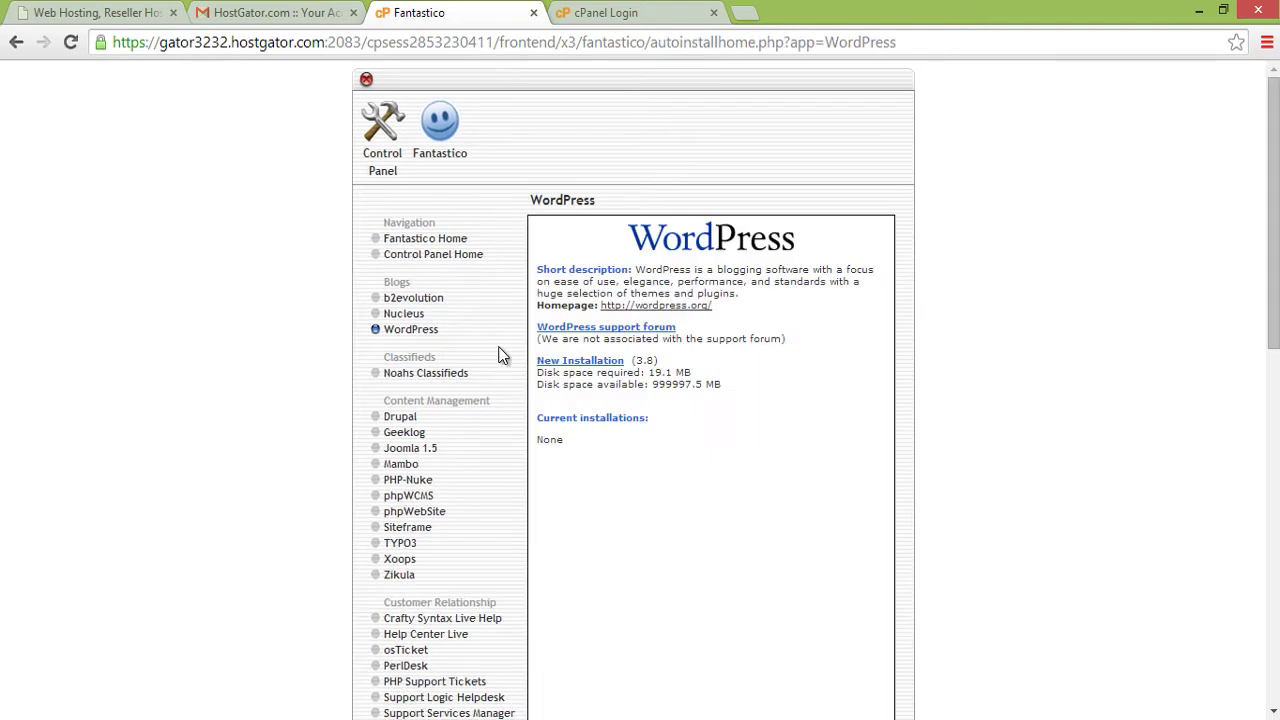
pyautogui.click(575, 362)
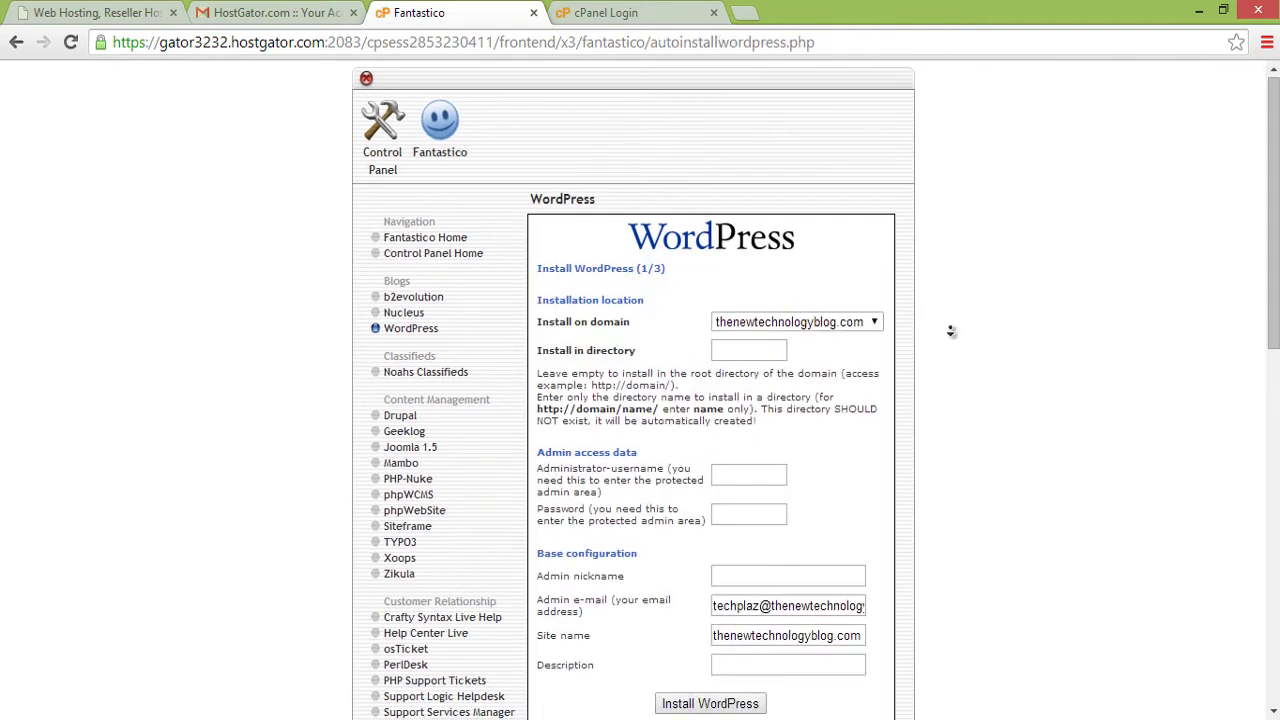
# - Keep thenewtechnologyblog.com as the install domain and leave the install directory blank for a root install
pyautogui.scroll(-2, 951, 331)
pyautogui.scroll(-1, 938, 351)
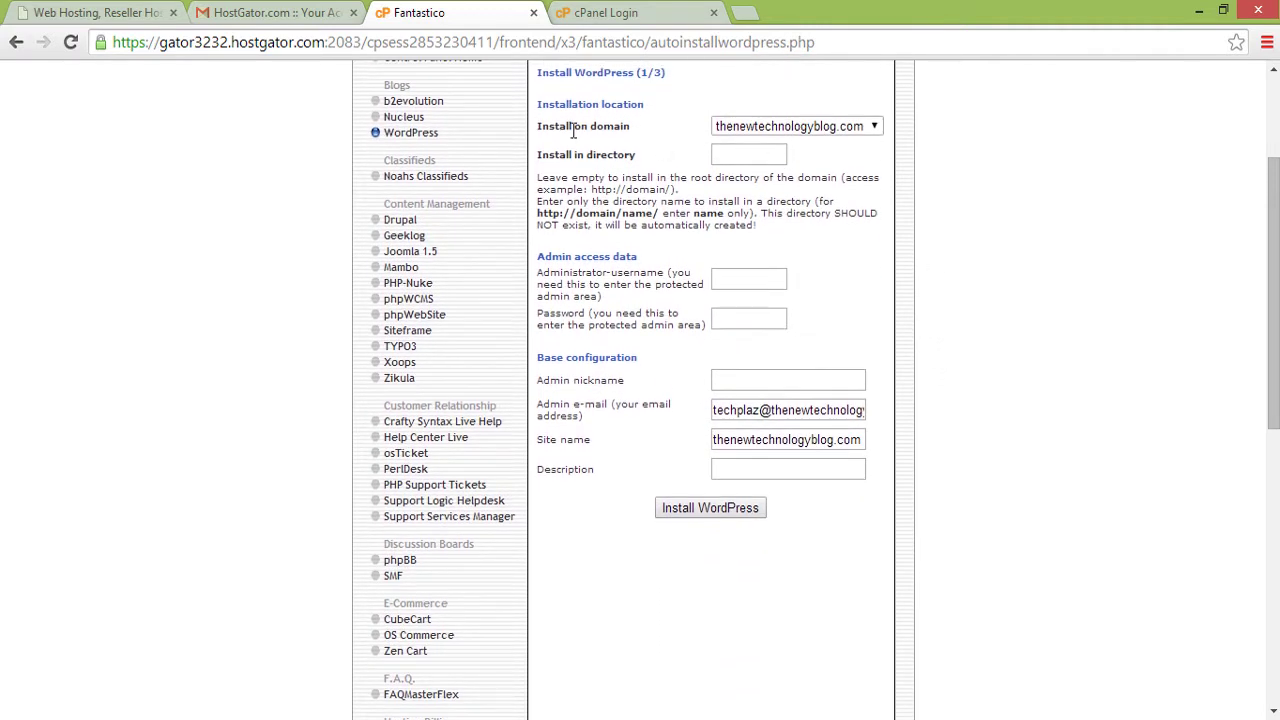
pyautogui.click(873, 130)
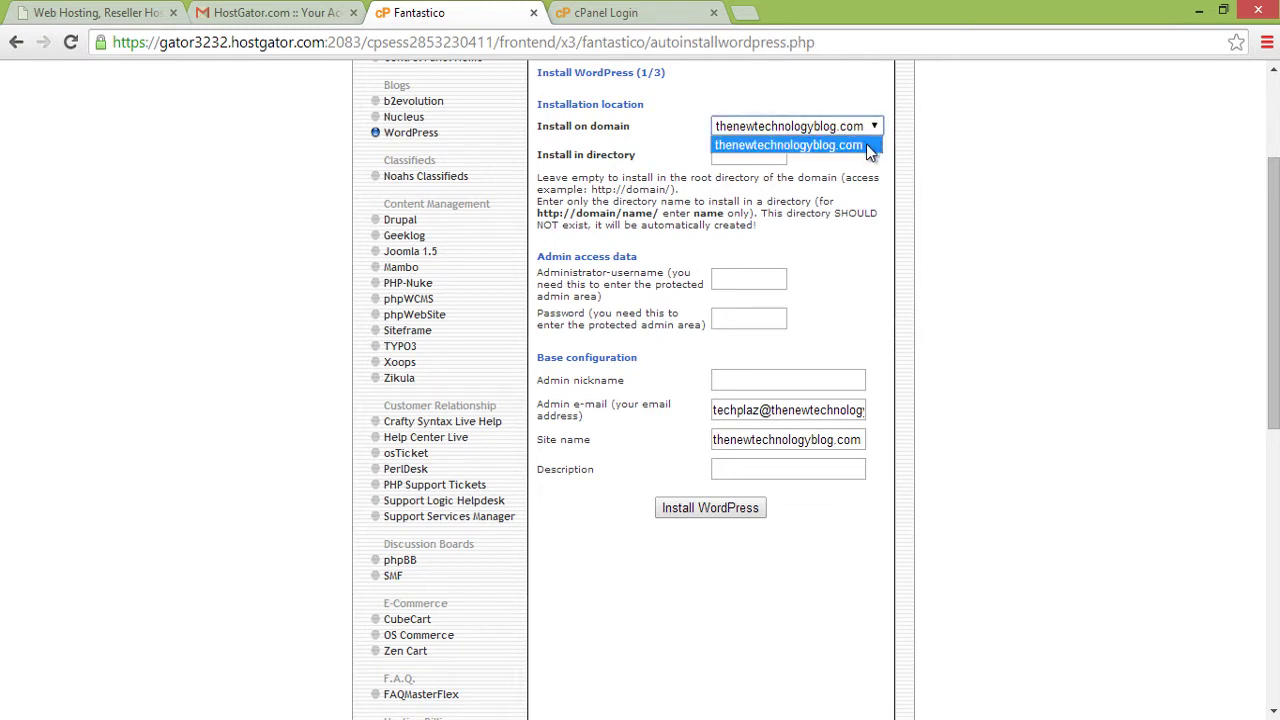
pyautogui.click(868, 147)
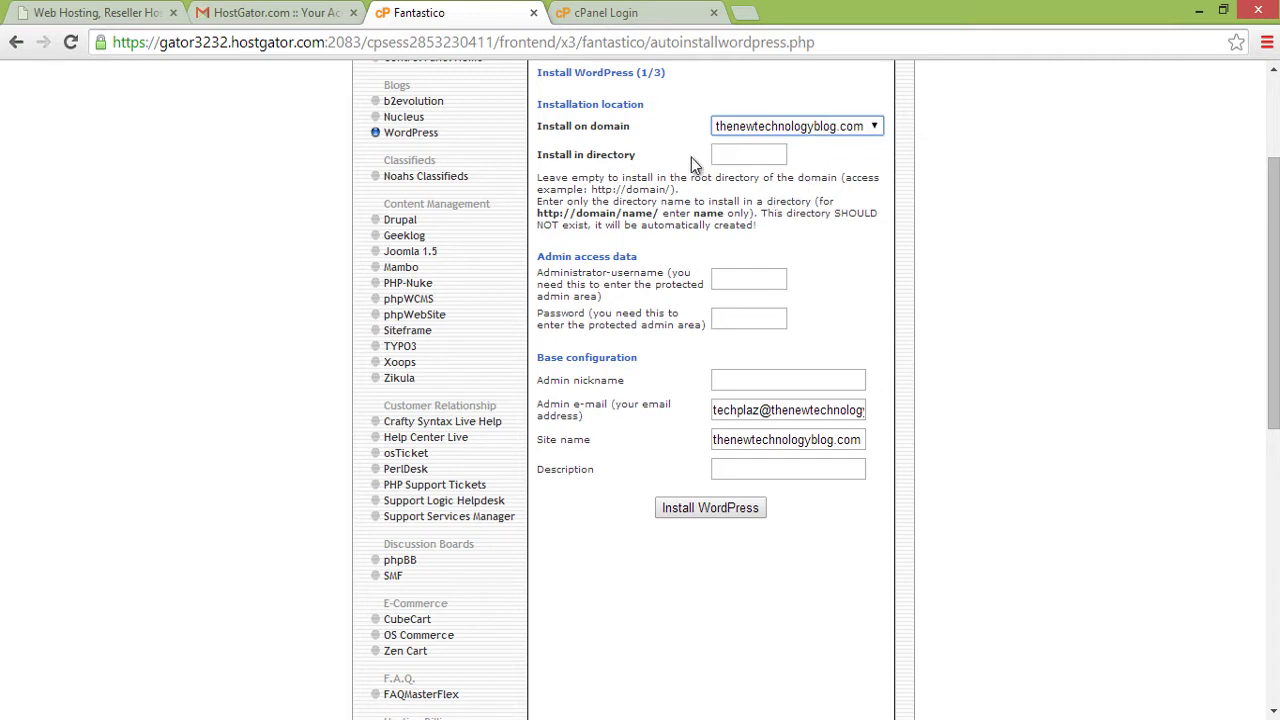
pyautogui.click(746, 160)
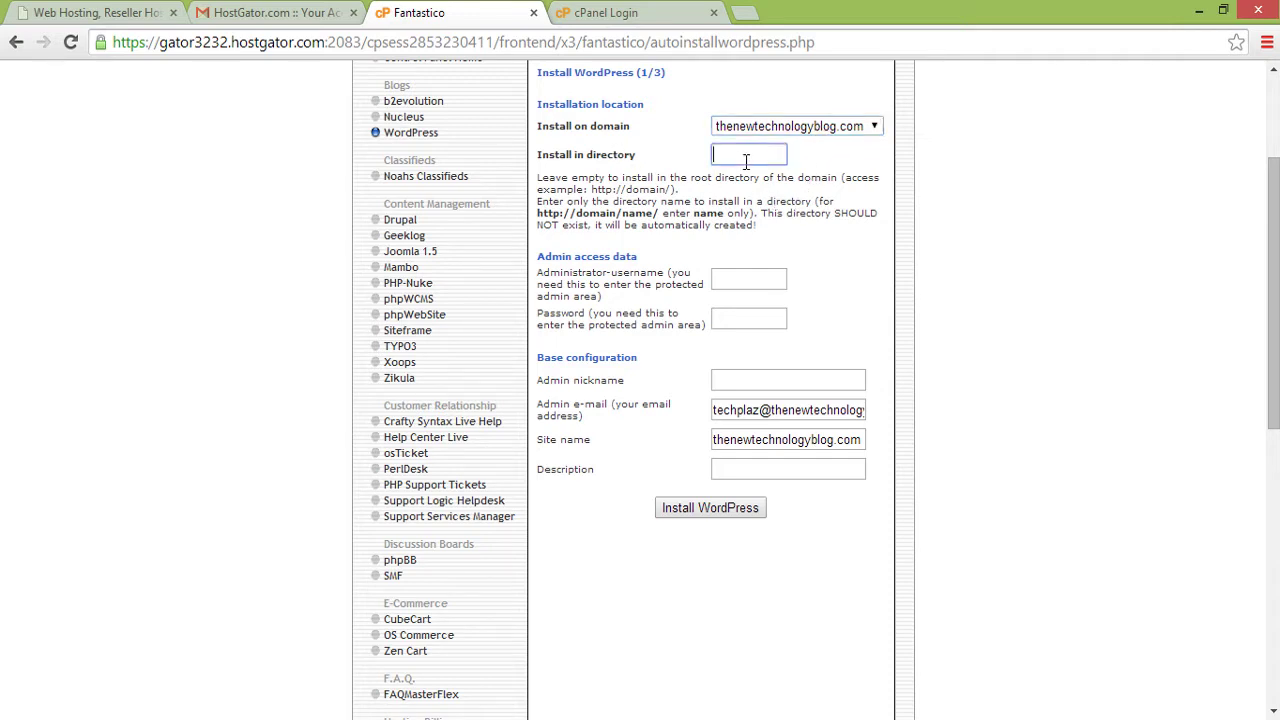
pyautogui.click(803, 178)
pyautogui.moveTo(668, 182); pyautogui.dragTo(645, 190)
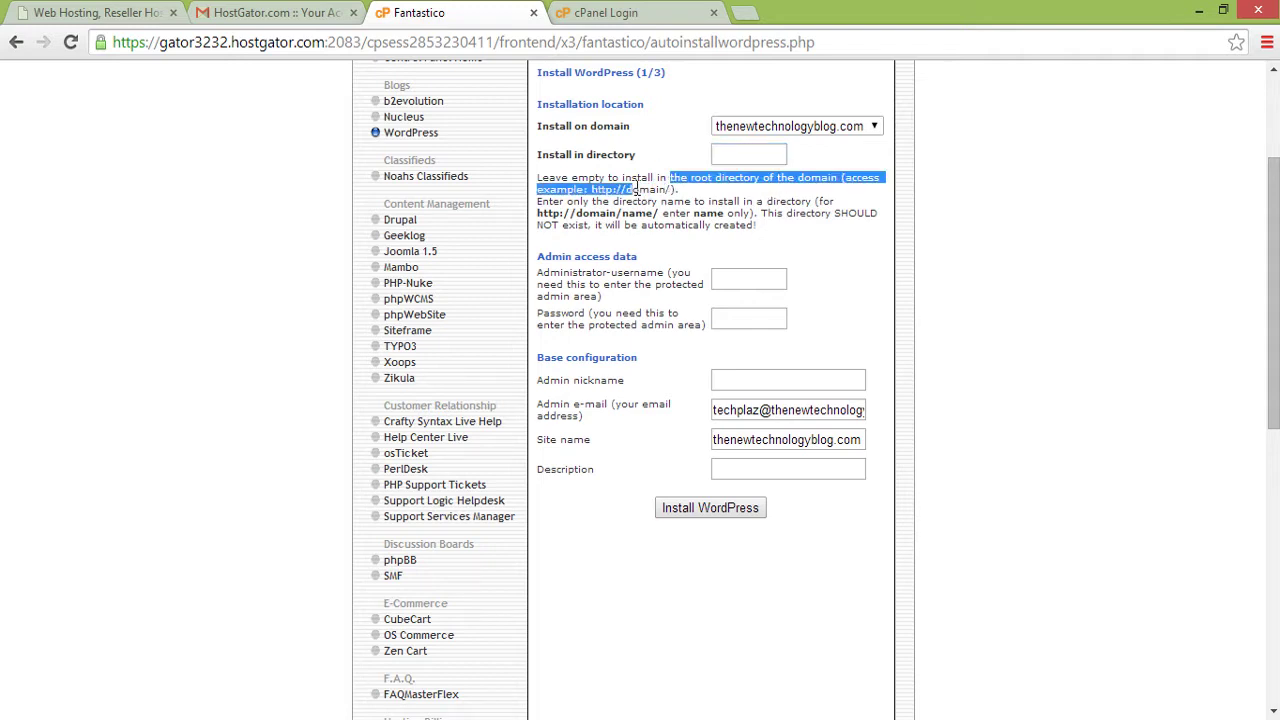
pyautogui.click(648, 188)
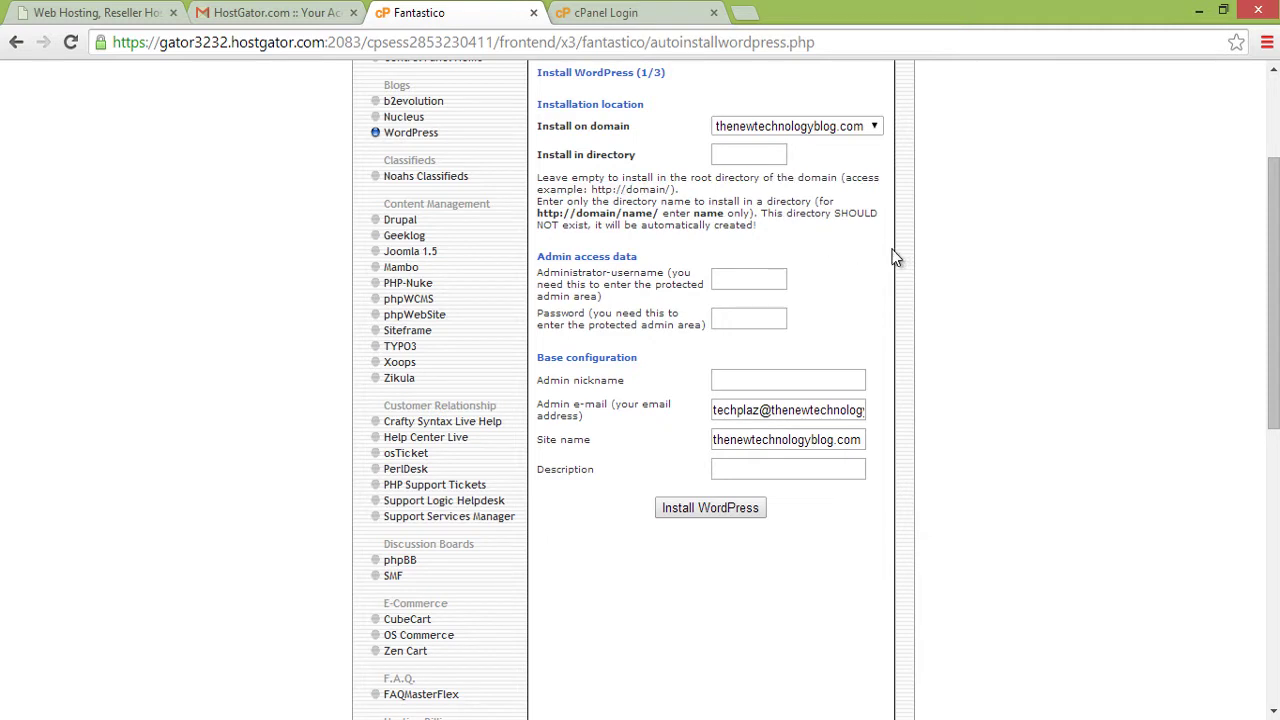
# - Enter the admin username, password, nickname and e-mail, name the site 'The New Technology Blog', and submit
pyautogui.click(720, 279)
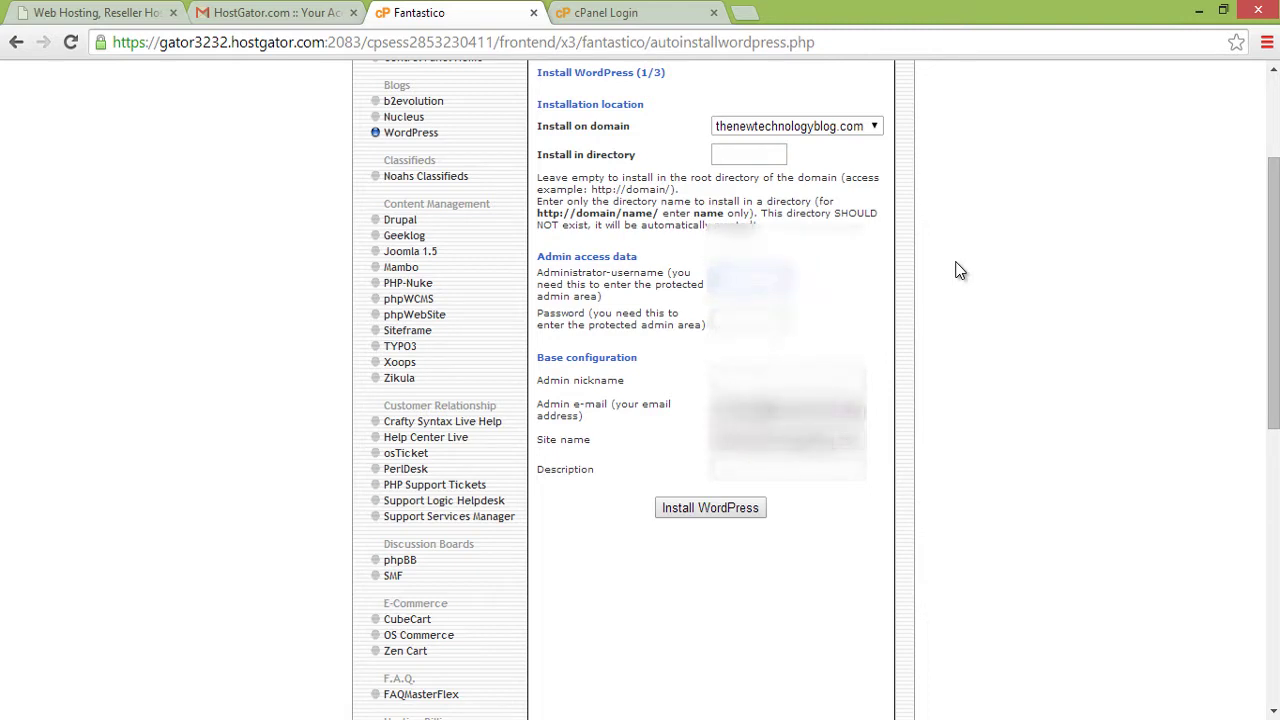
pyautogui.write('admin')
pyautogui.press('Tab')
pyautogui.write('admin')
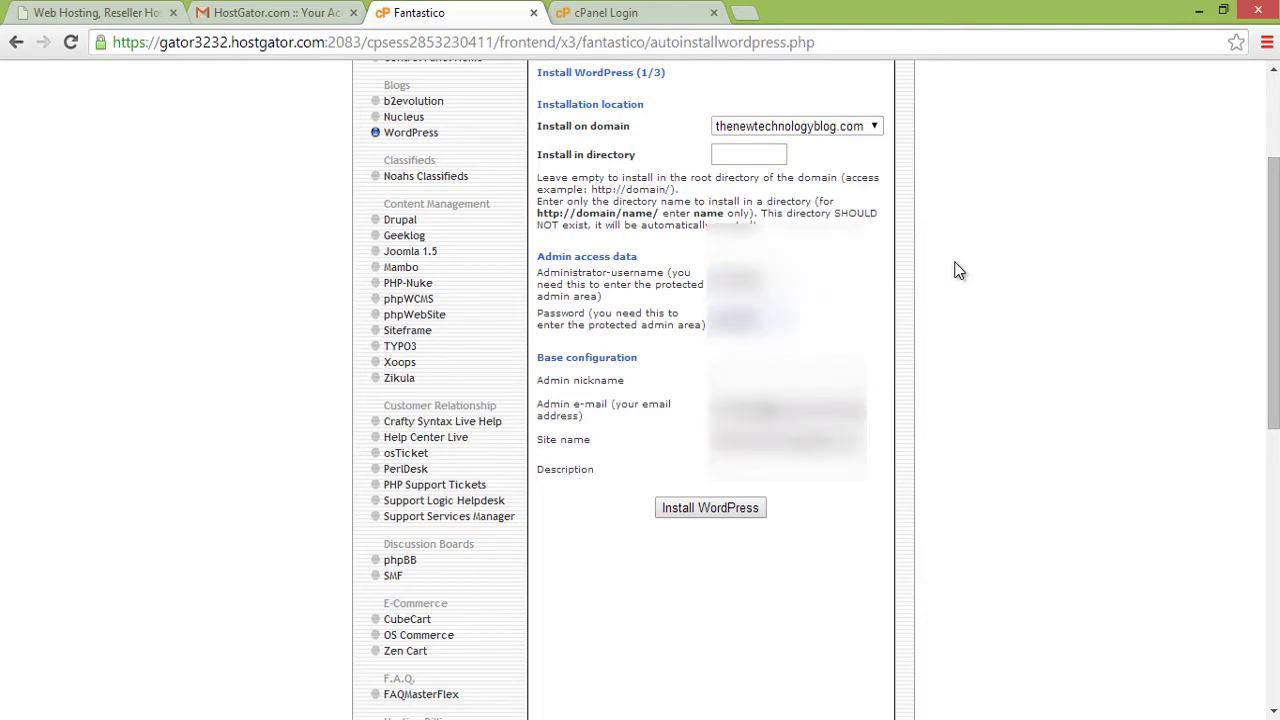
pyautogui.press('Tab')
pyautogui.write('admin')
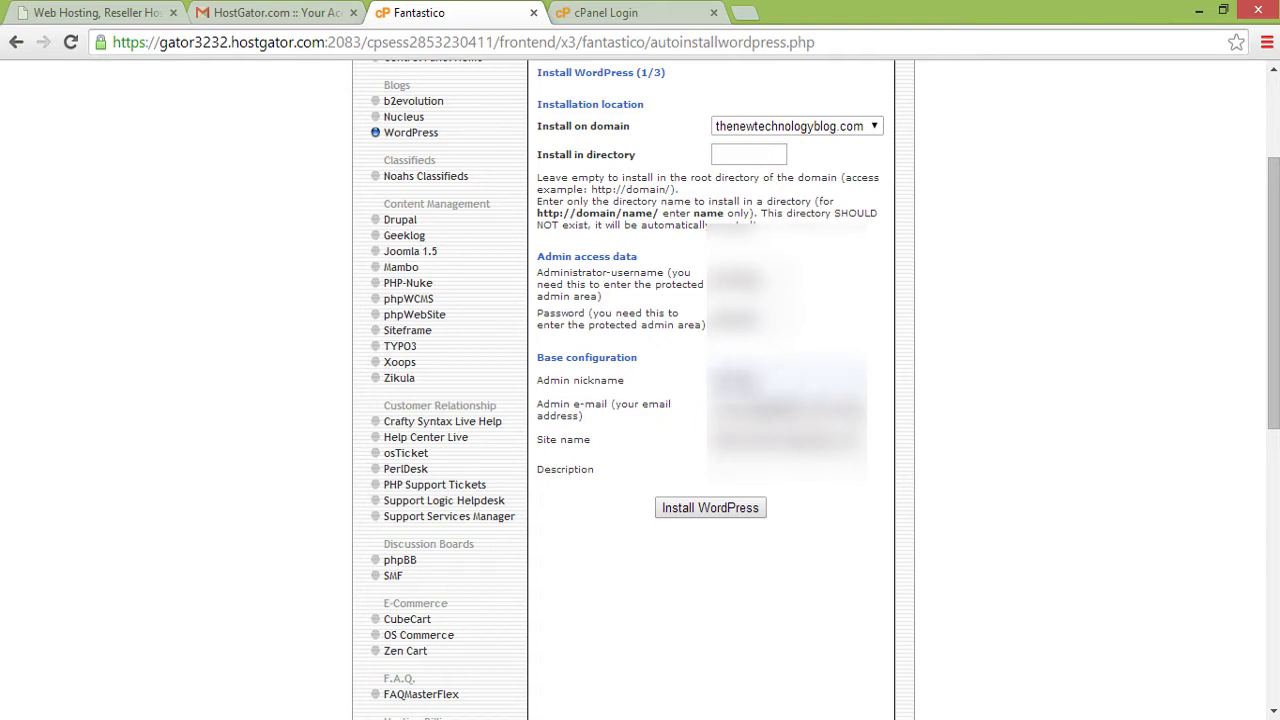
pyautogui.press('Tab')
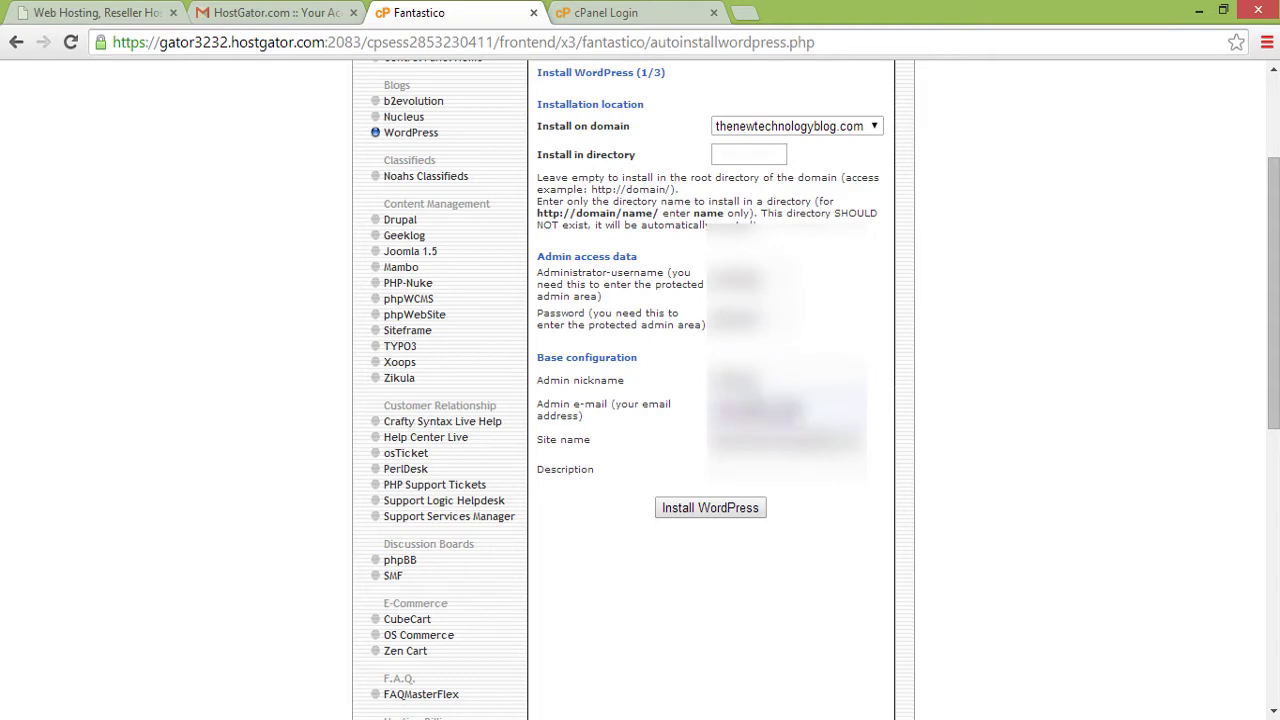
pyautogui.press('Tab')
pyautogui.write('The New Technology Blog')
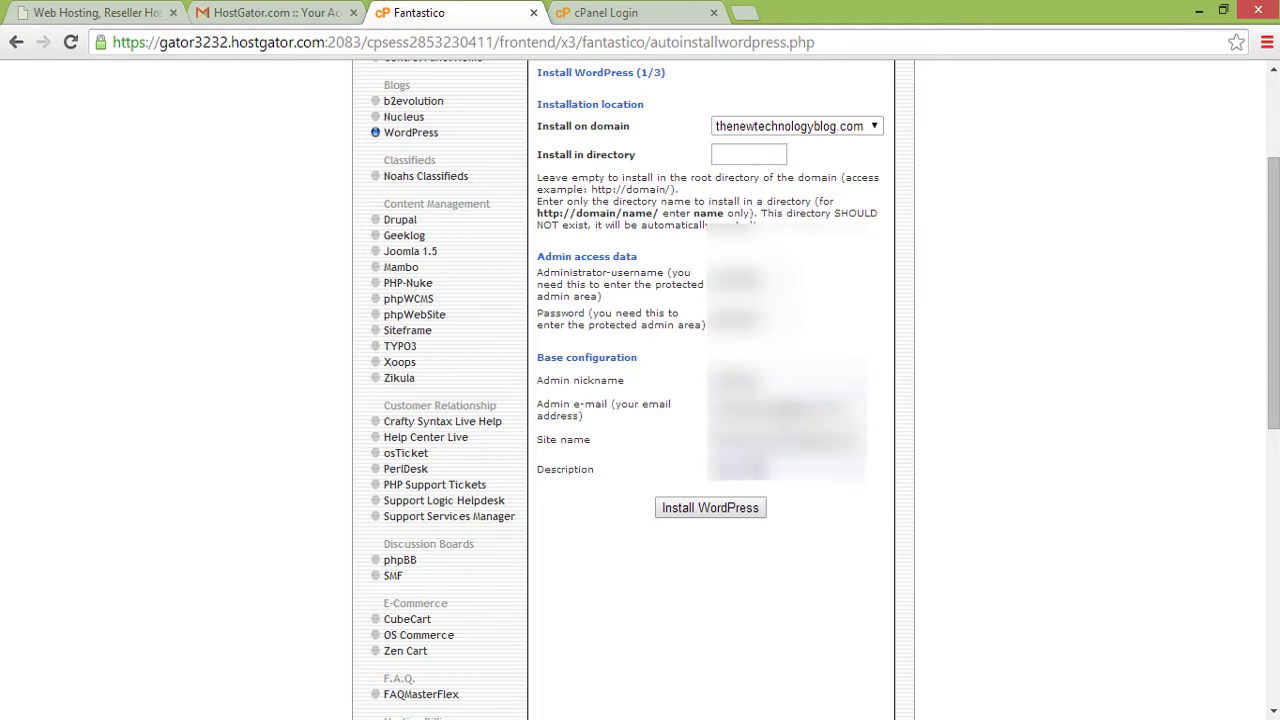
pyautogui.click(736, 511)
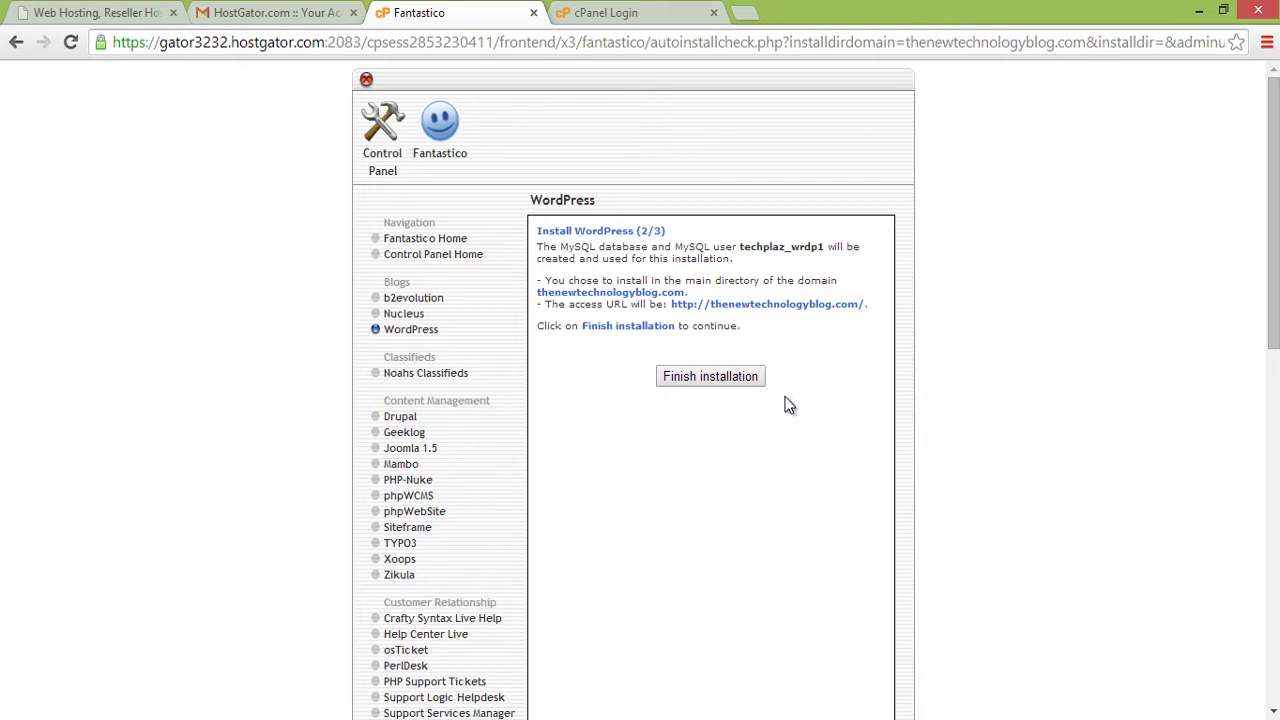
# - Finish the WordPress installation and open the blog's admin login in a new tab
pyautogui.click(729, 390)
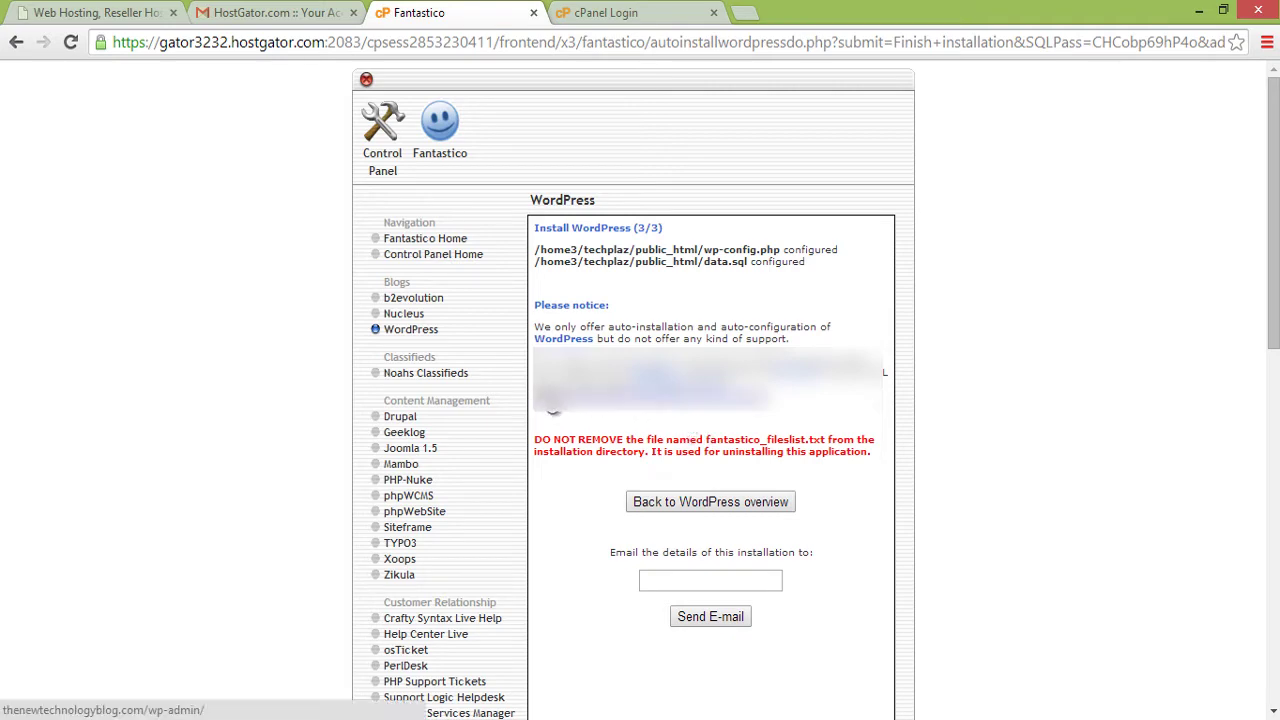
pyautogui.middleClick(555, 398)
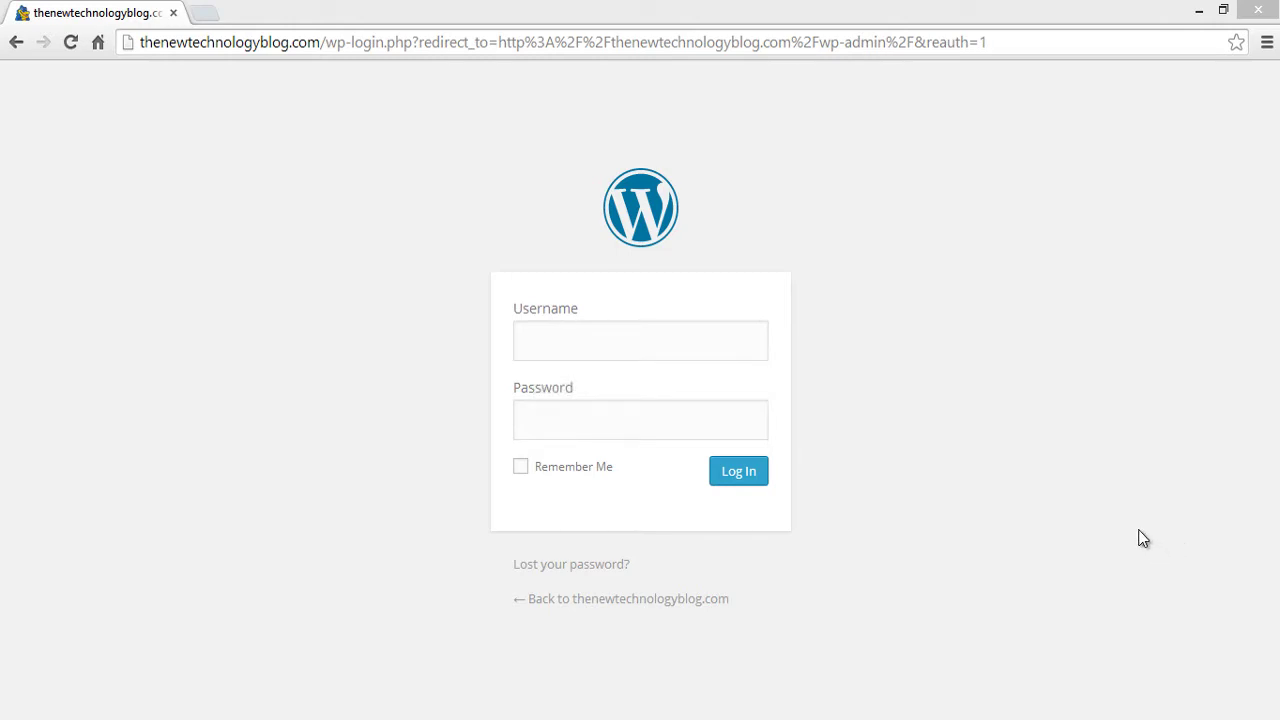
# - Sign in with the saved admin username, re-entering the password after the first attempt is rejected
pyautogui.click(731, 354)
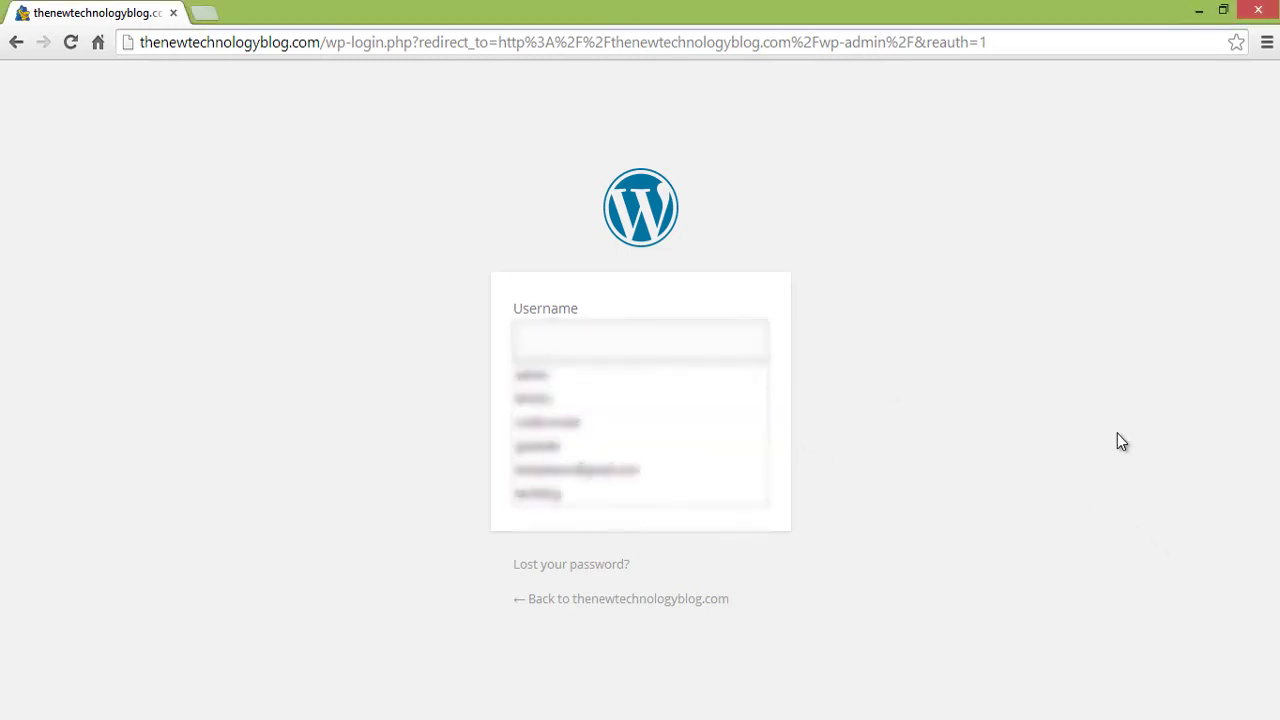
pyautogui.write('min')
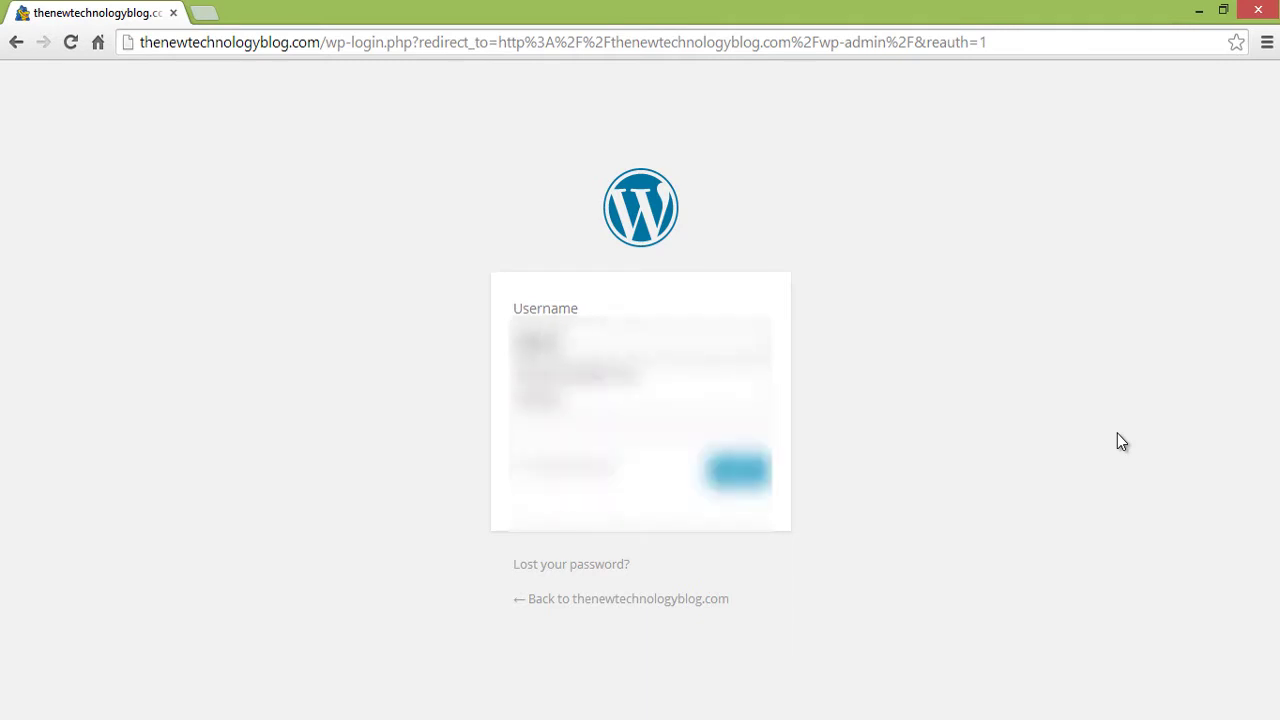
pyautogui.click(720, 398)
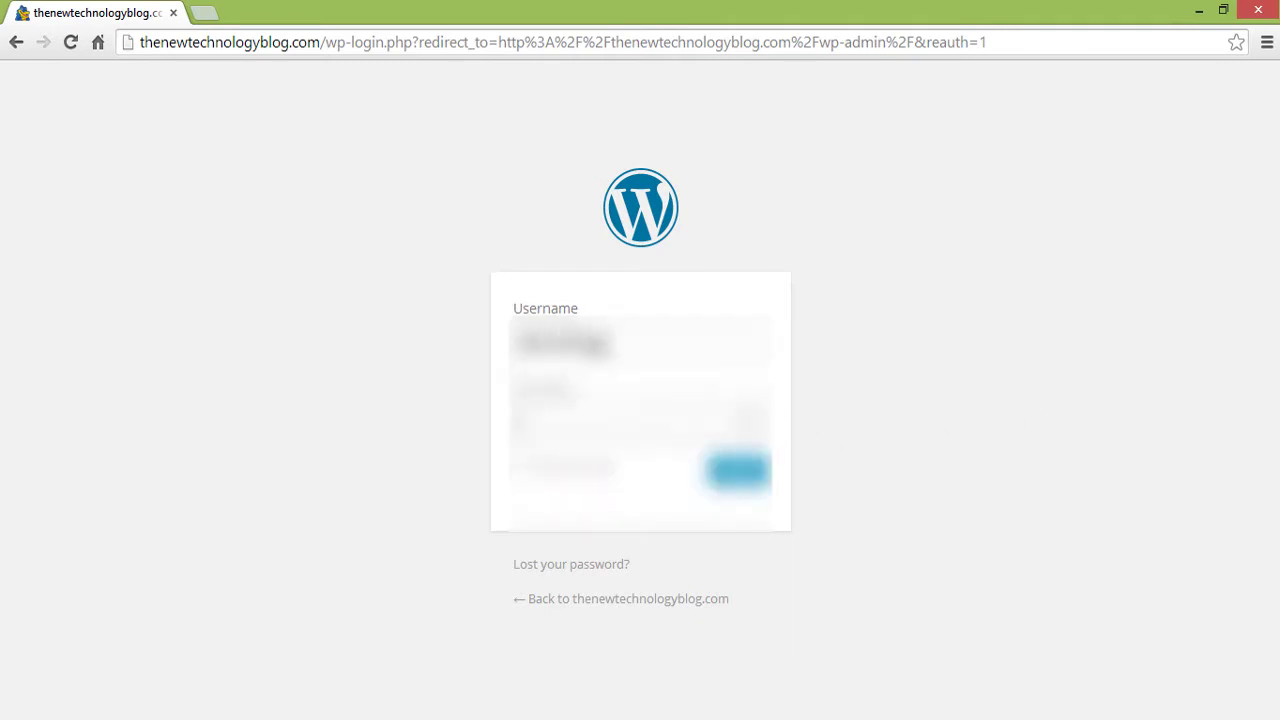
pyautogui.write('•••••')
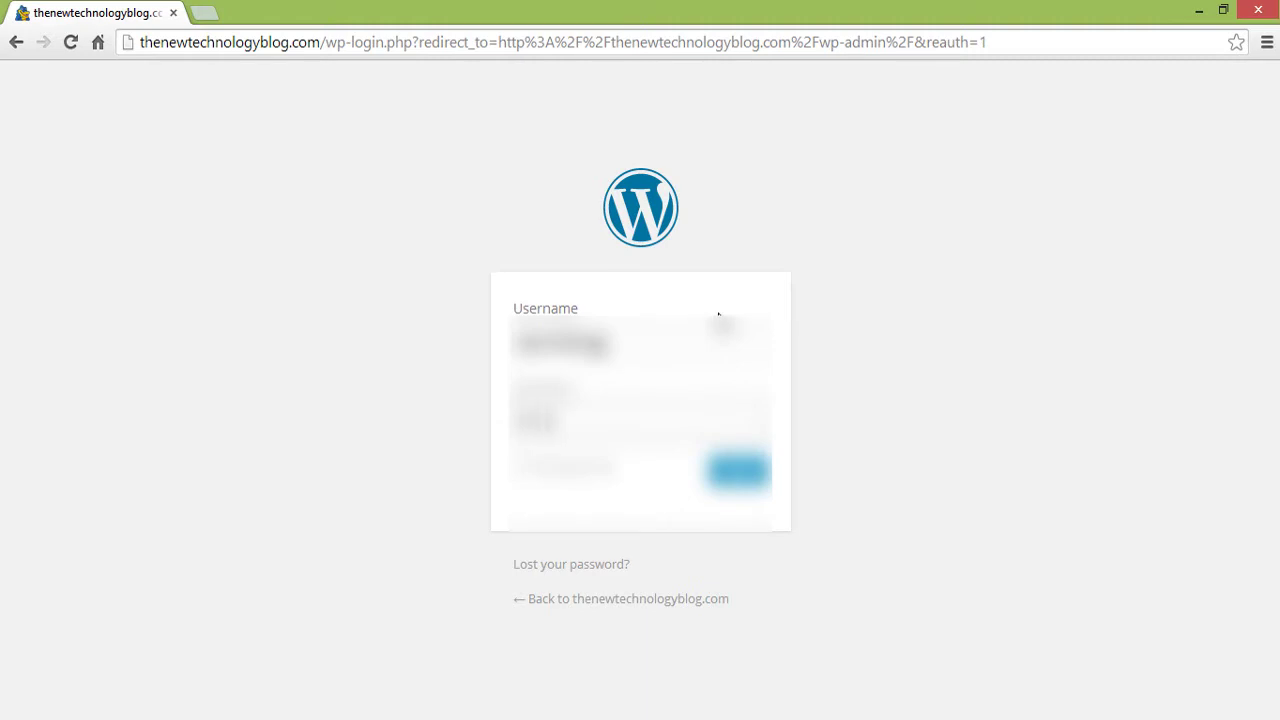
pyautogui.write('•')
pyautogui.click(738, 470)
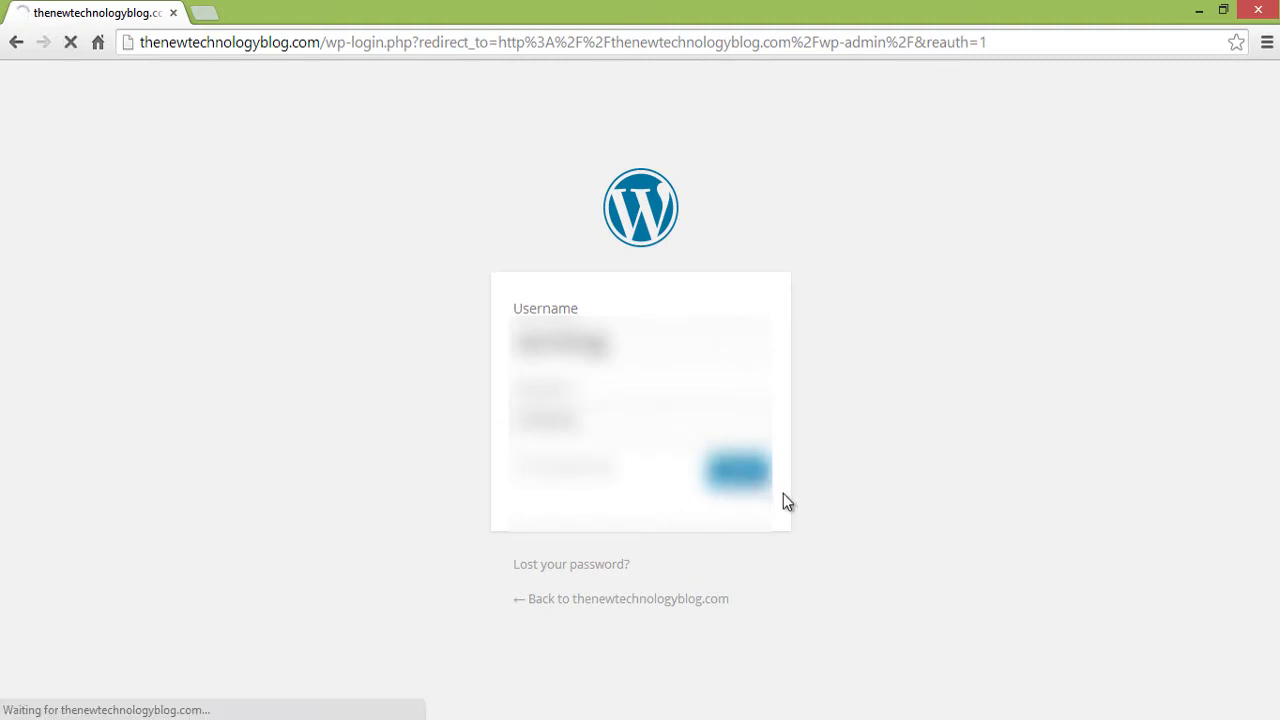
pyautogui.write('•••••••••')
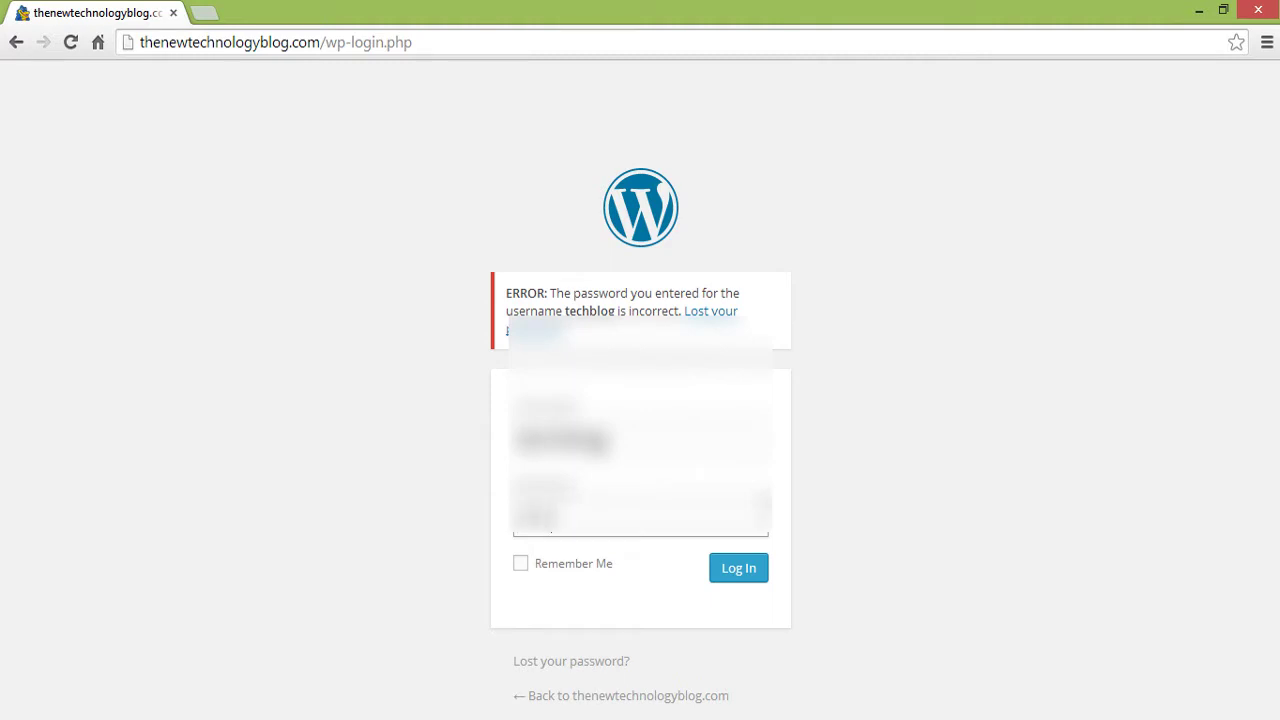
pyautogui.press('Return')
pyautogui.click(514, 78)
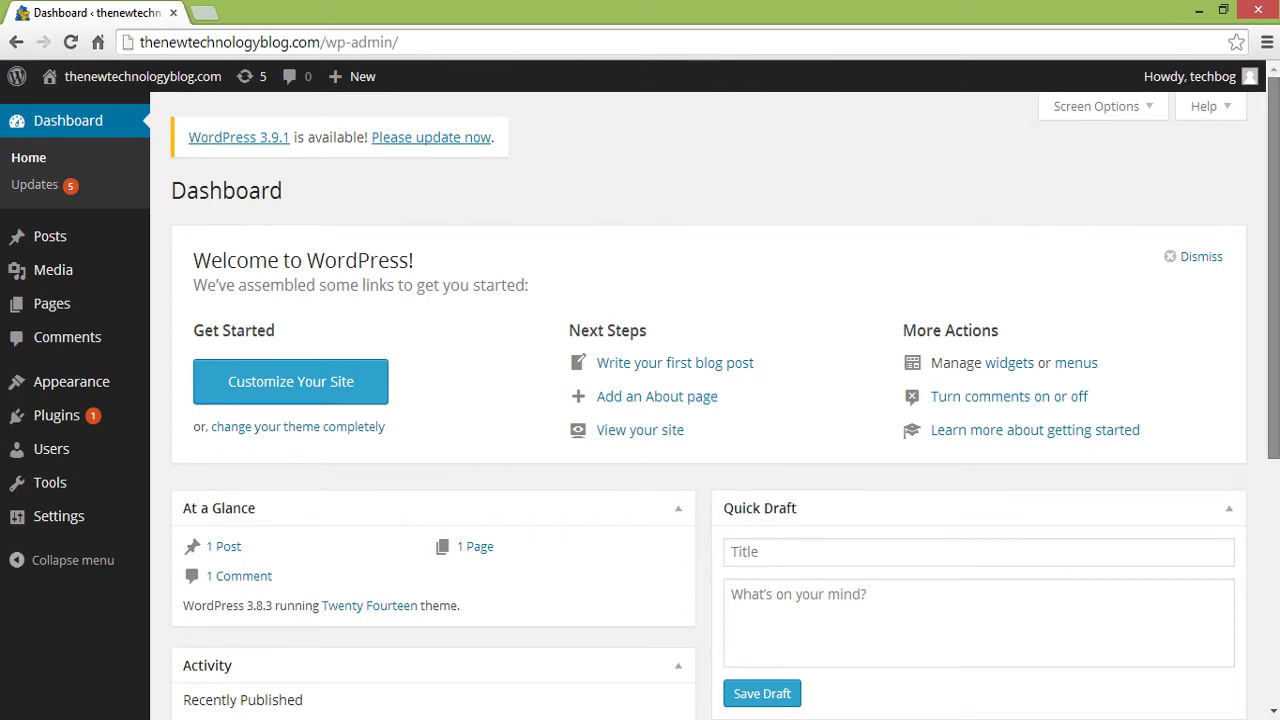
# - Scroll through the Dashboard and preview the submenus of each sidebar admin section
pyautogui.moveTo(1270, 225); pyautogui.dragTo(1253, 354)
pyautogui.scroll(-3, 1250, 368)
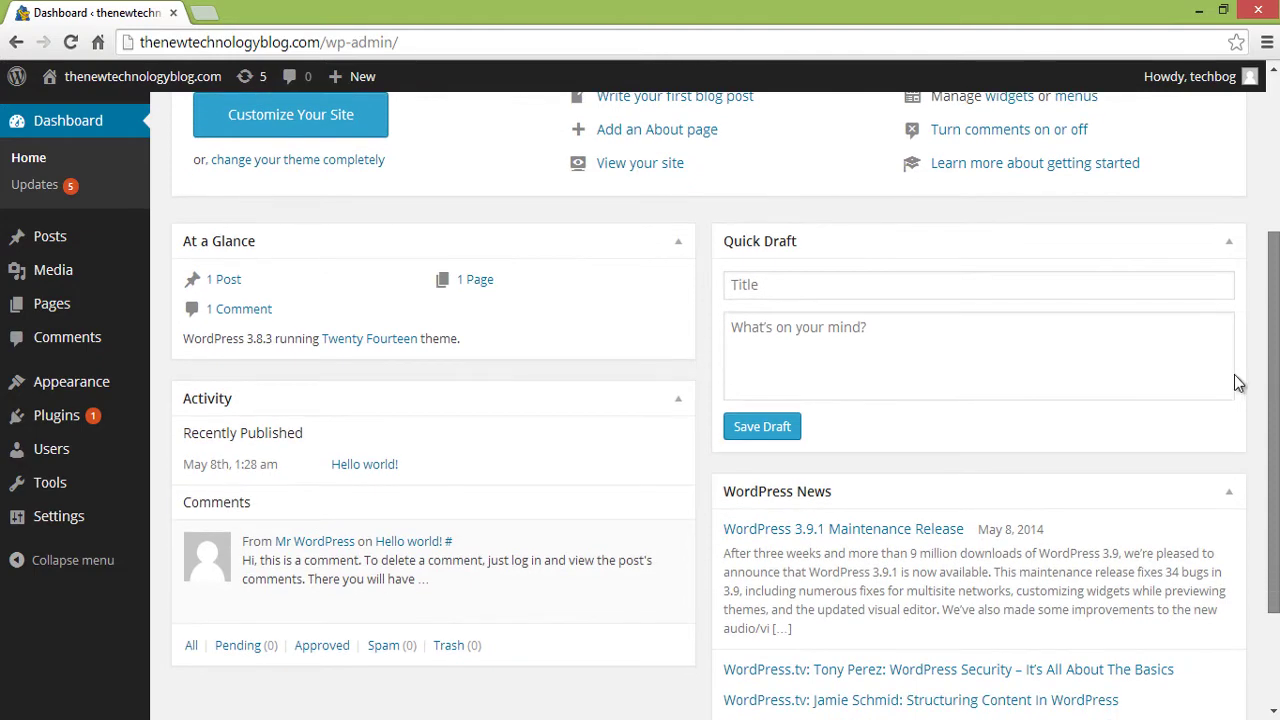
pyautogui.scroll(5, 1266, 391)
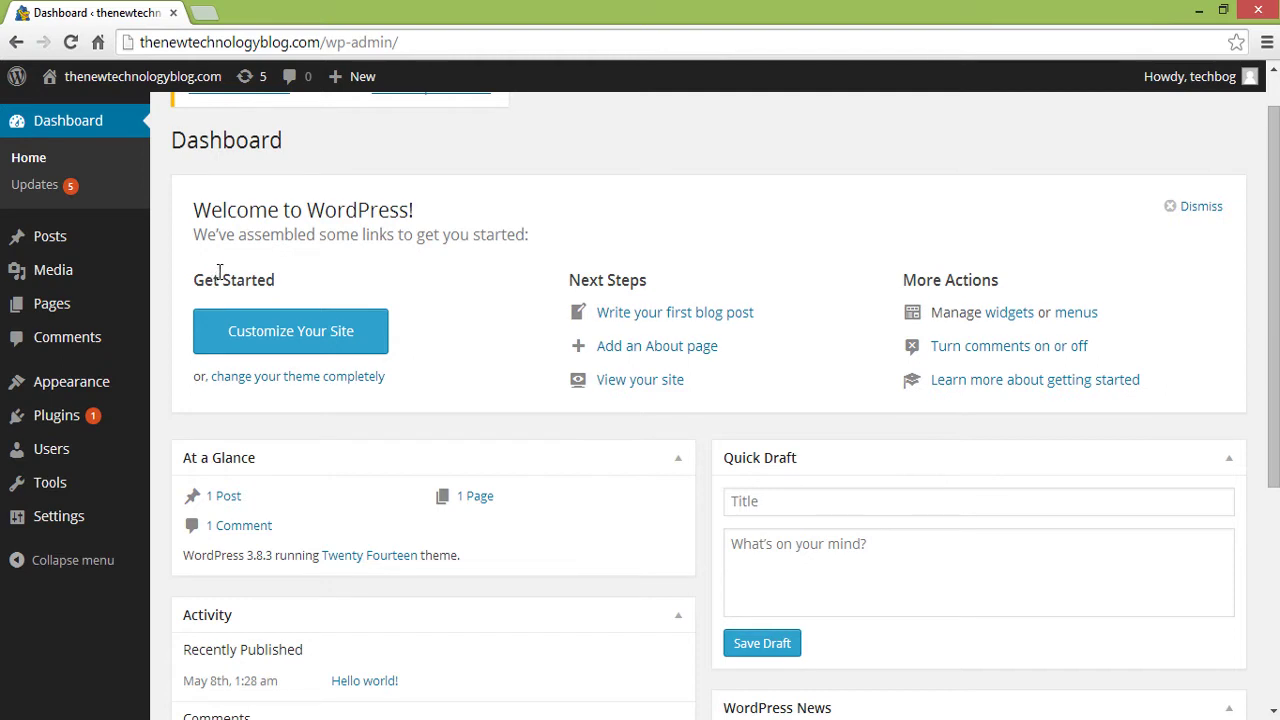
pyautogui.moveTo(118, 250)
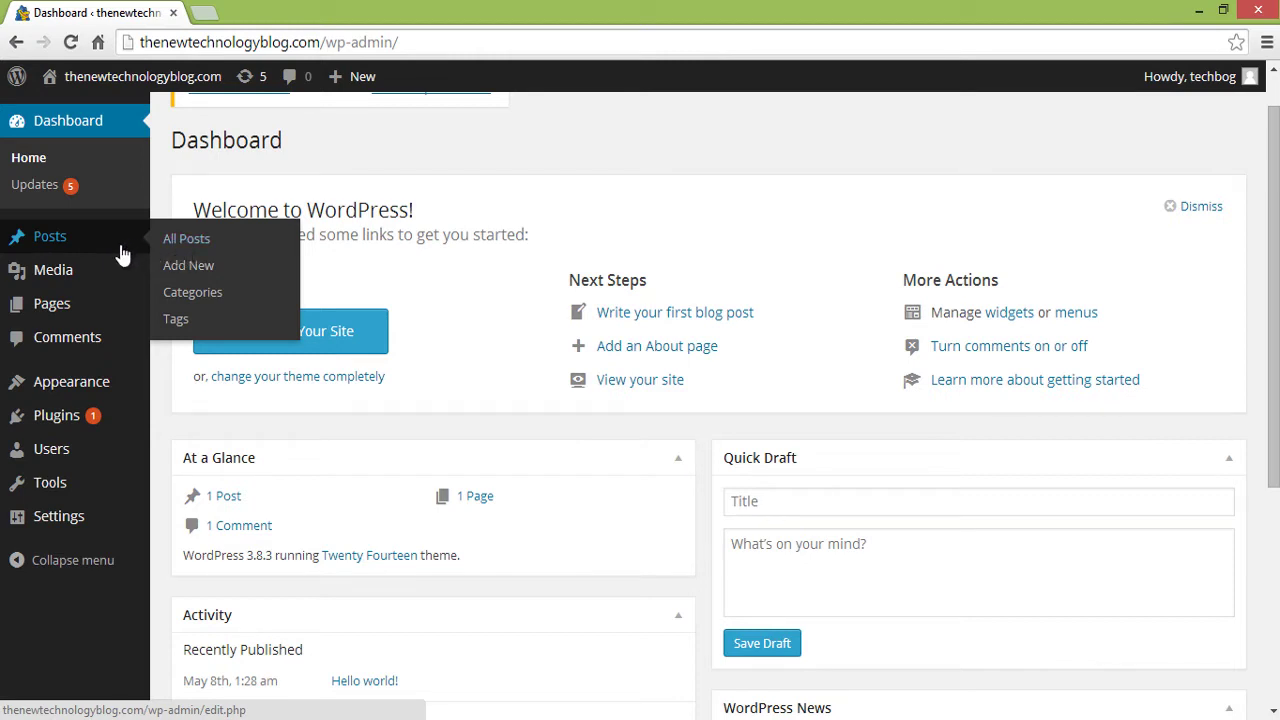
pyautogui.moveTo(101, 272)
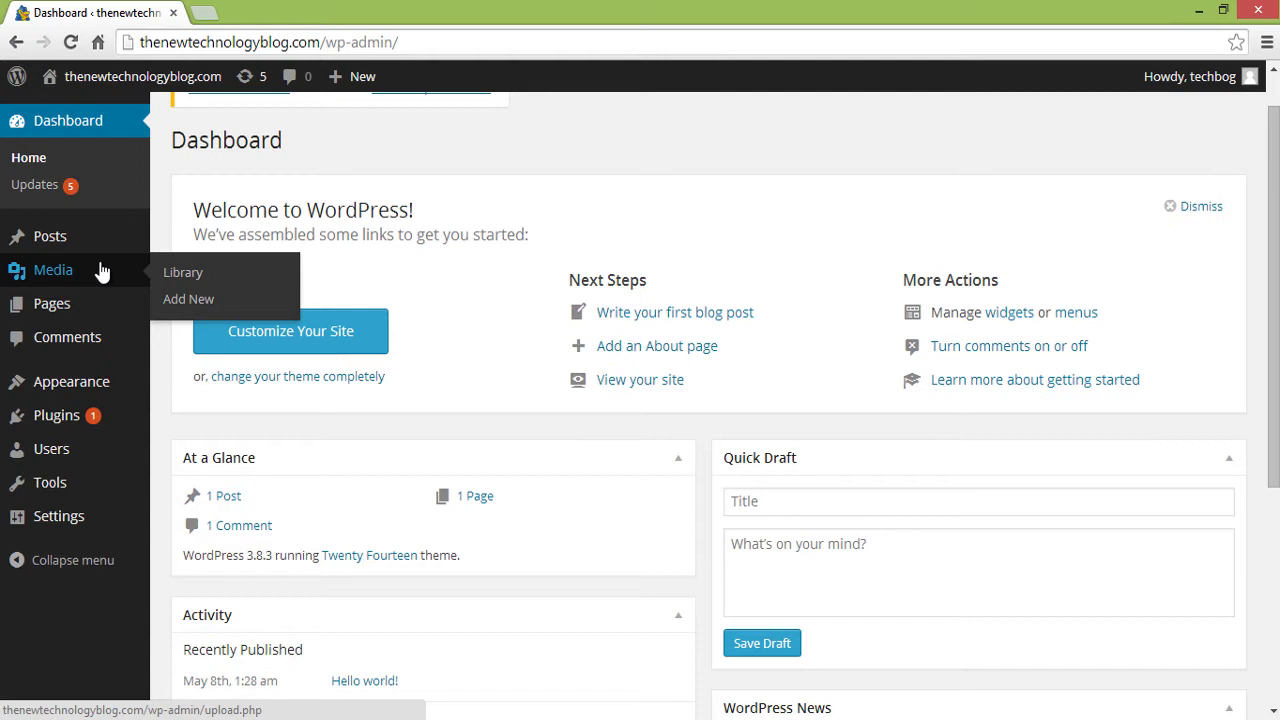
pyautogui.moveTo(94, 303)
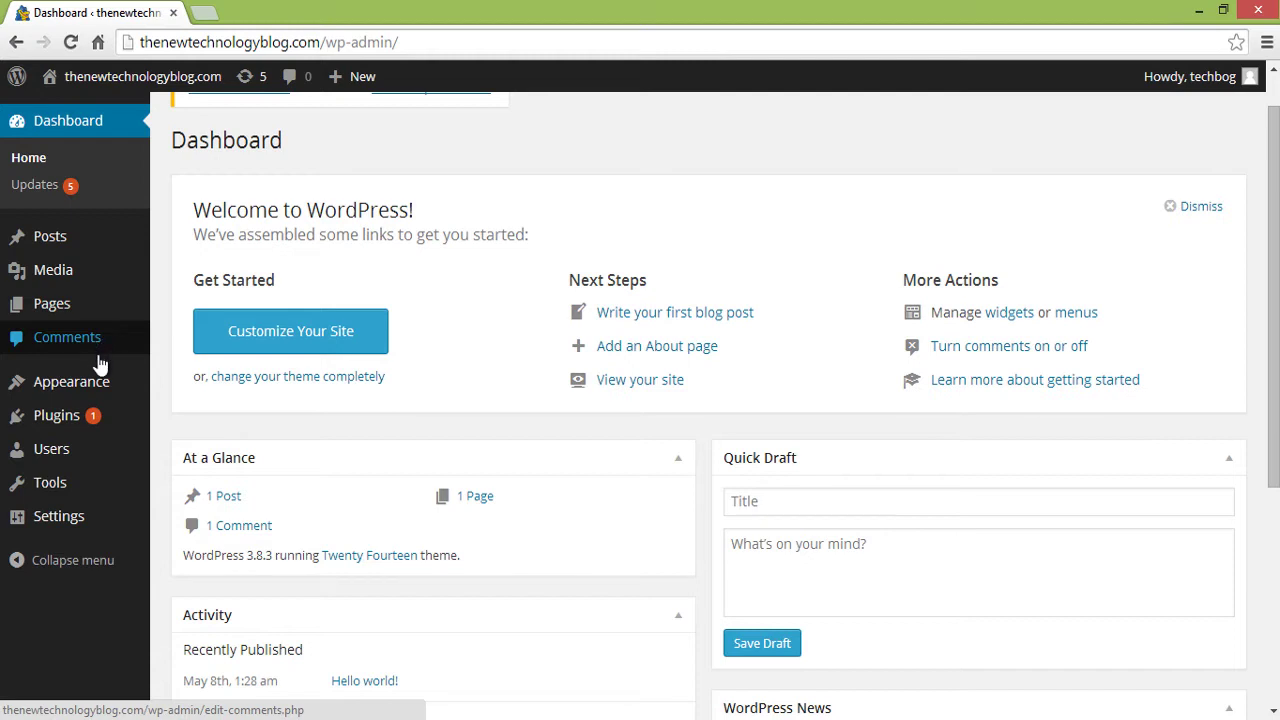
pyautogui.moveTo(97, 384)
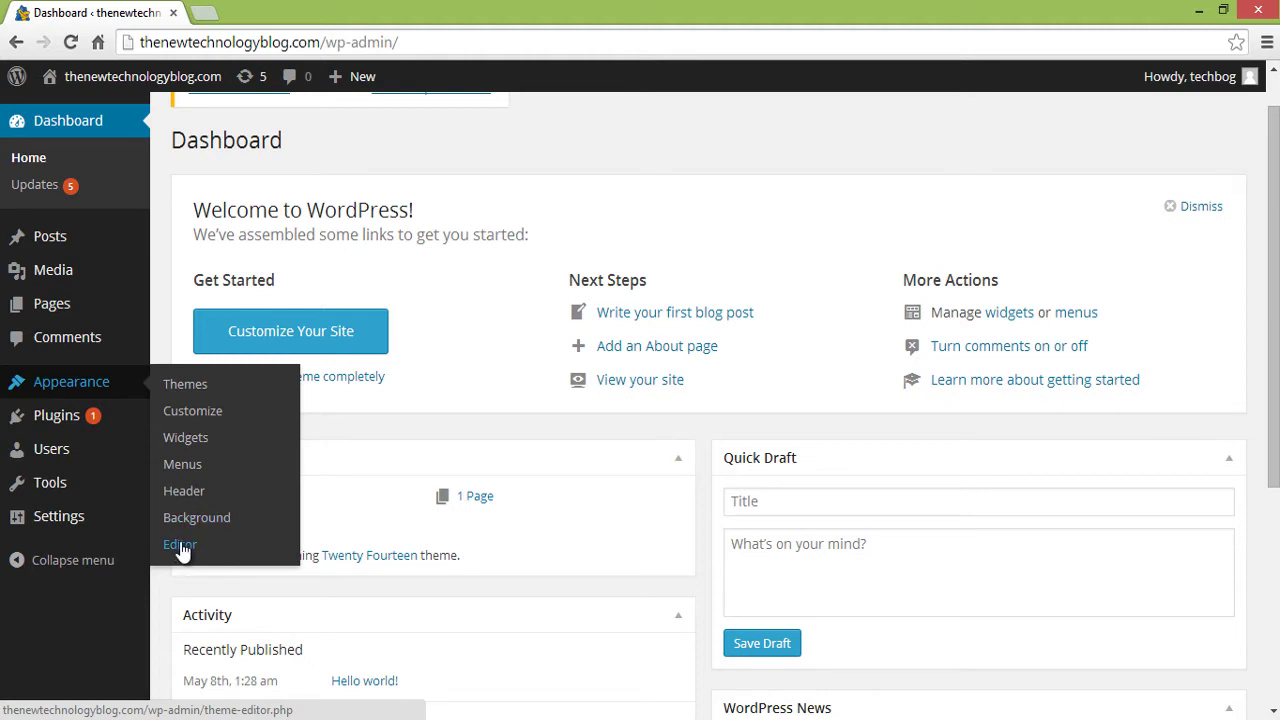
pyautogui.moveTo(95, 420)
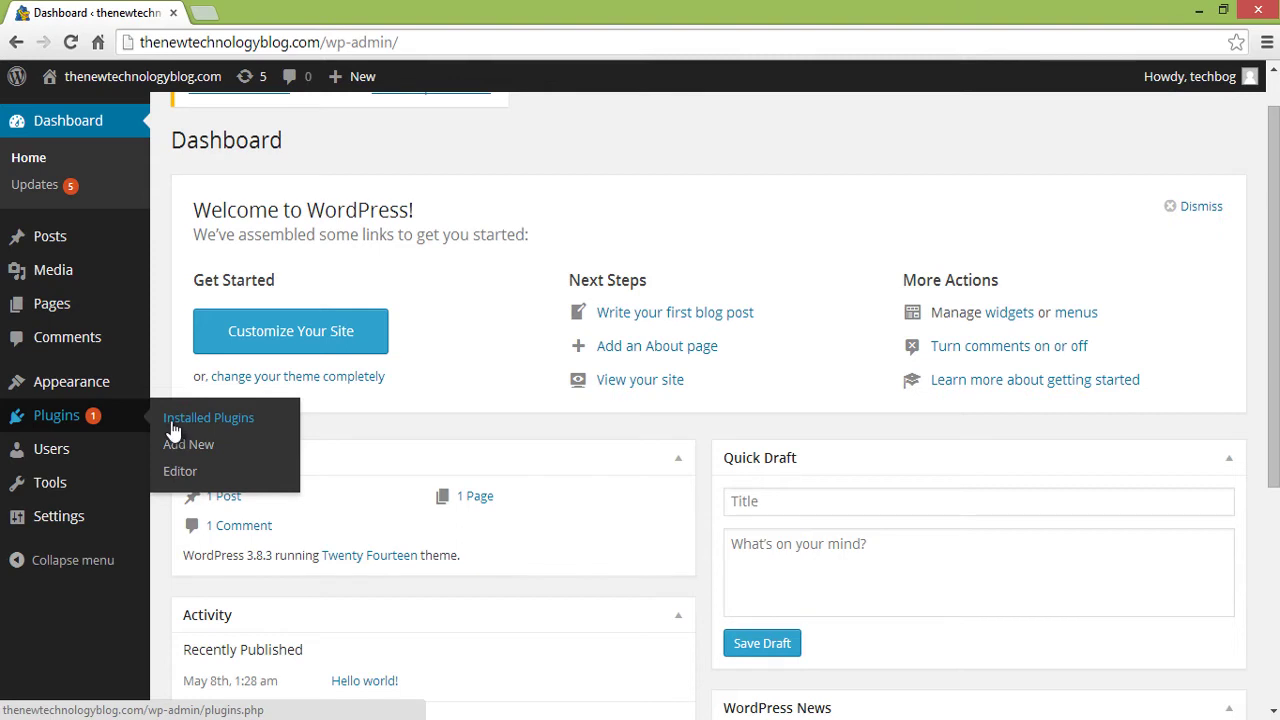
pyautogui.moveTo(85, 463)
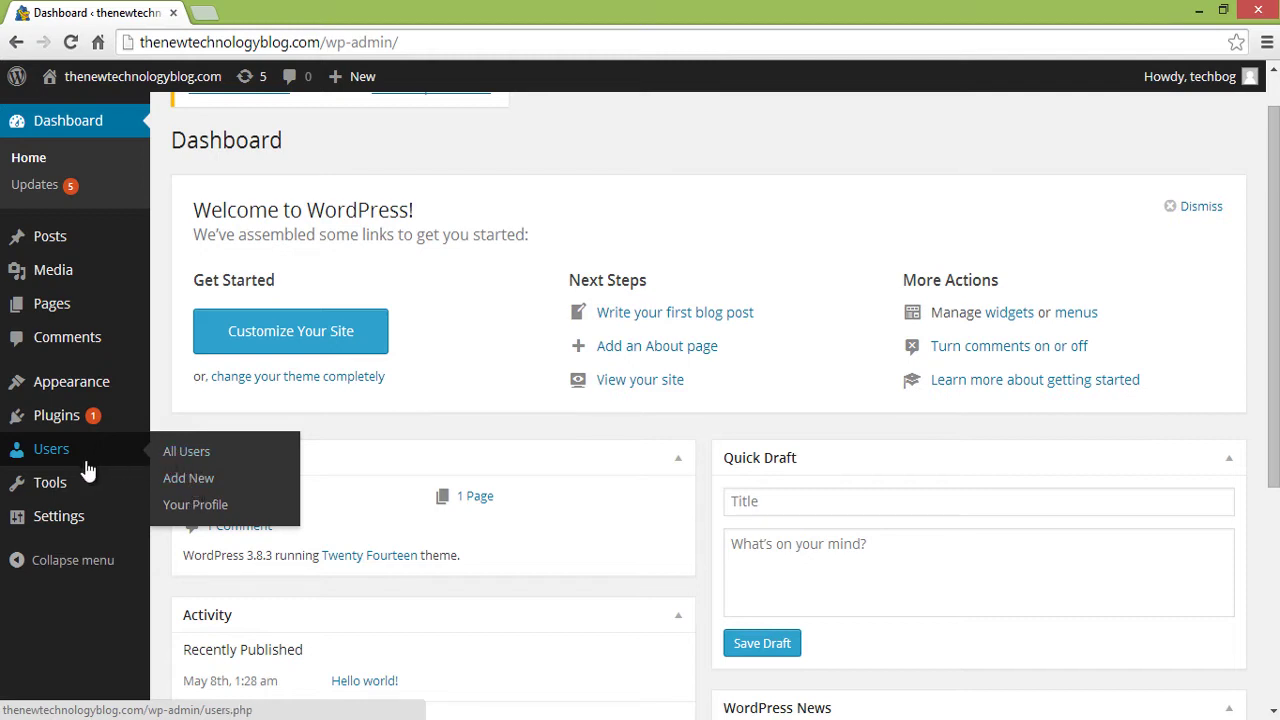
pyautogui.moveTo(115, 522)
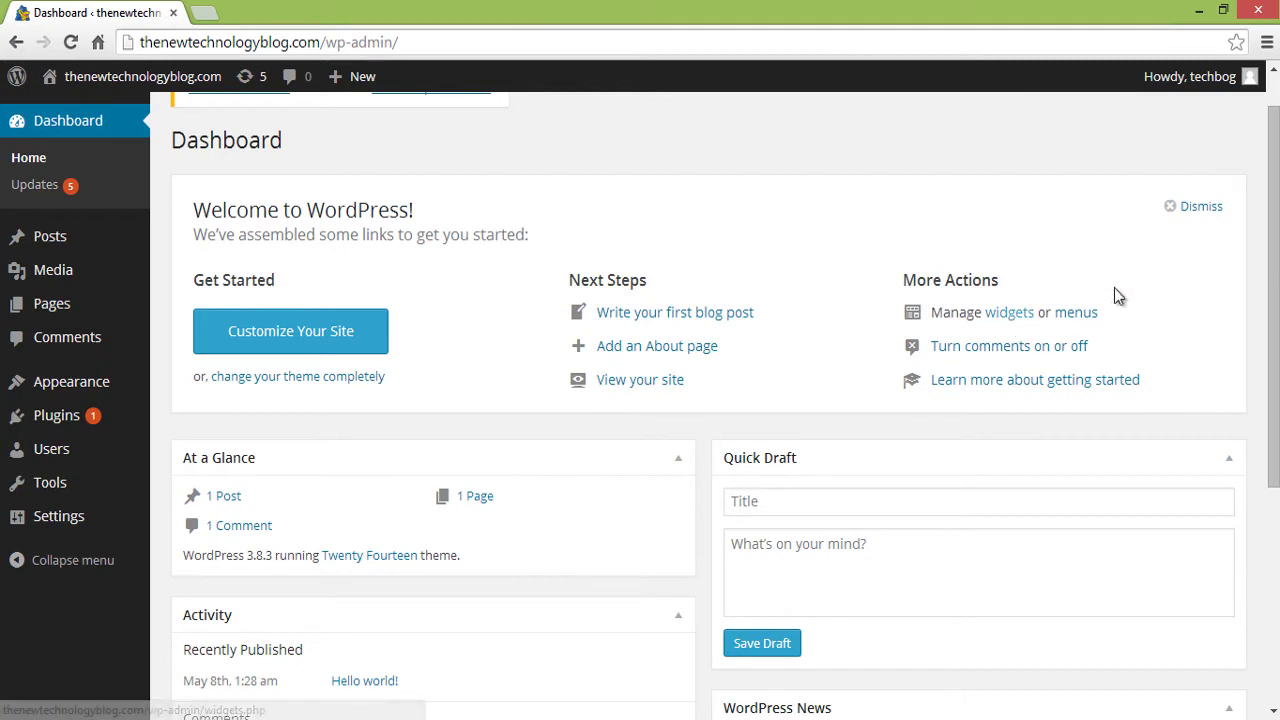
# - Go to Appearance > Themes
pyautogui.scroll(1, 1228, 243)
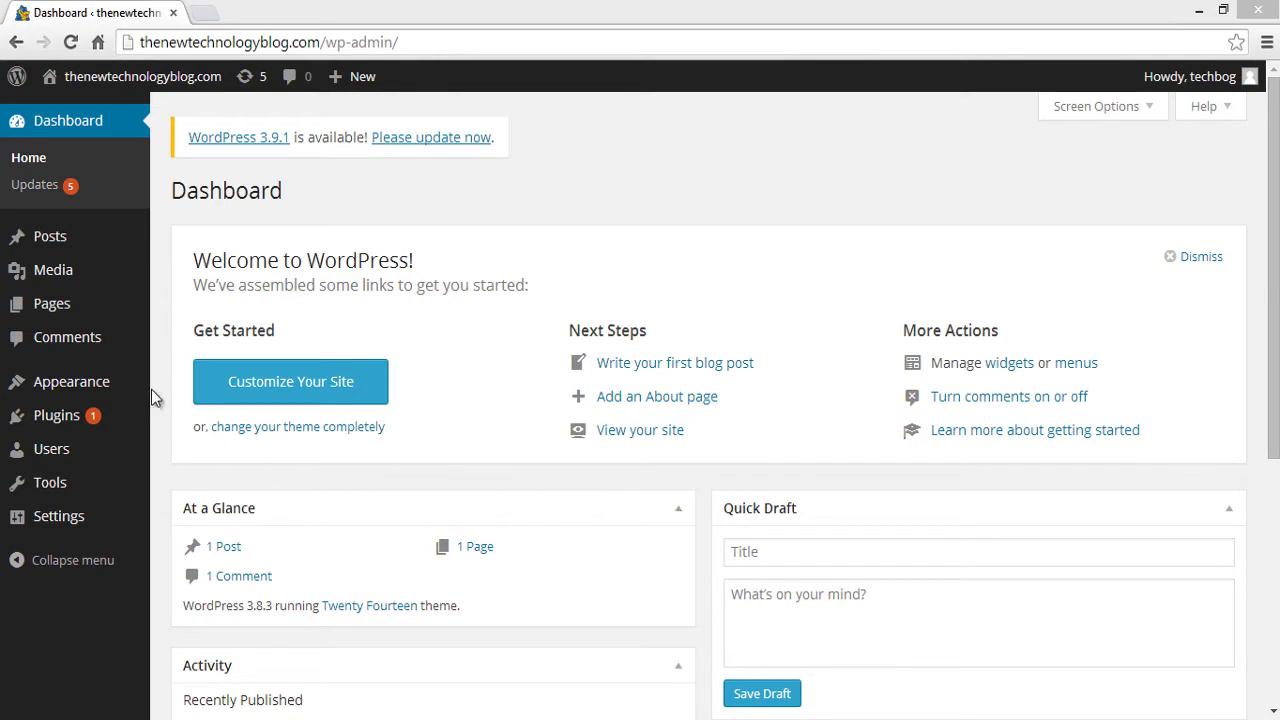
pyautogui.moveTo(152, 395)
pyautogui.click(205, 385)
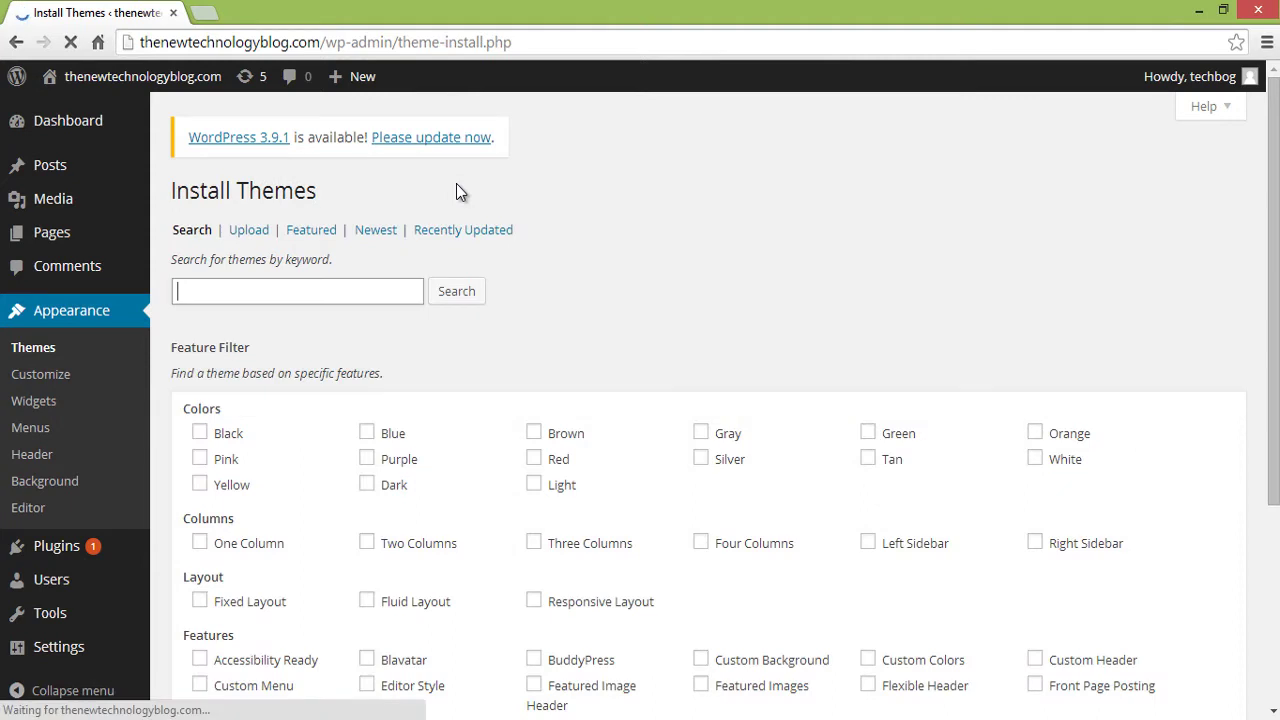
# - Search themes for 'sparkling', install Sparkling, and activate it
pyautogui.click(377, 290)
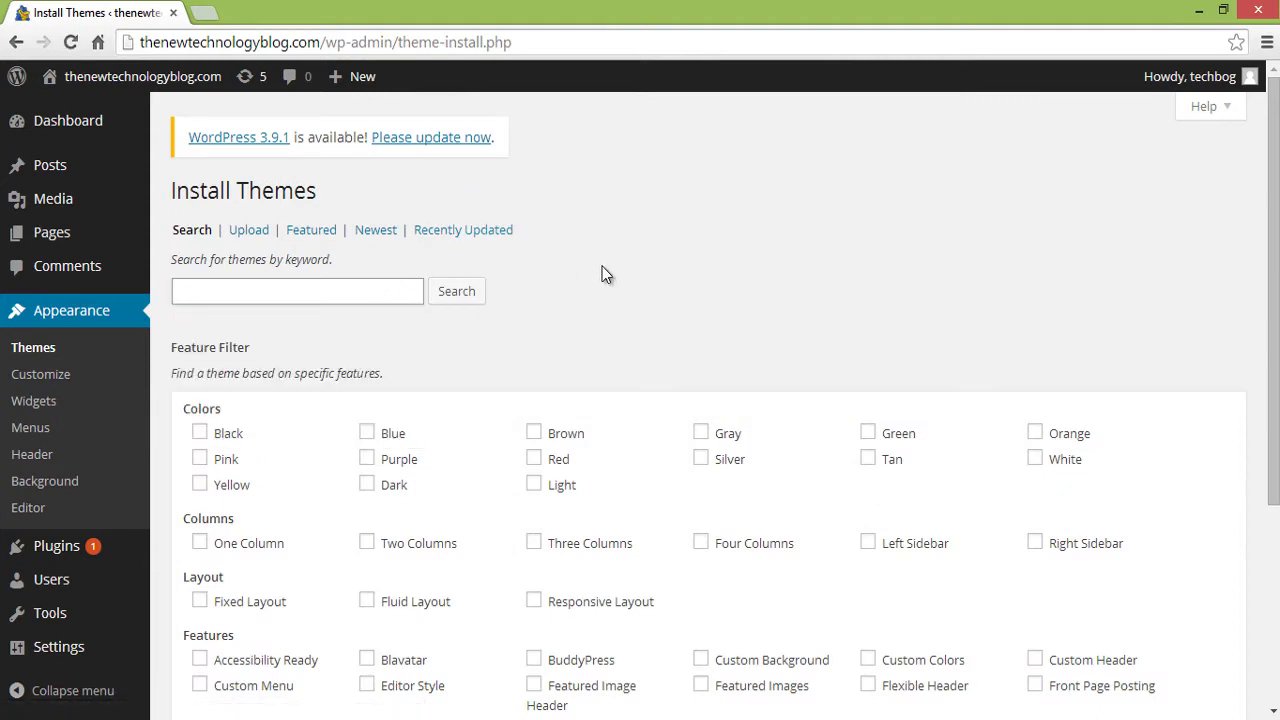
pyautogui.write('sparkling')
pyautogui.click(457, 295)
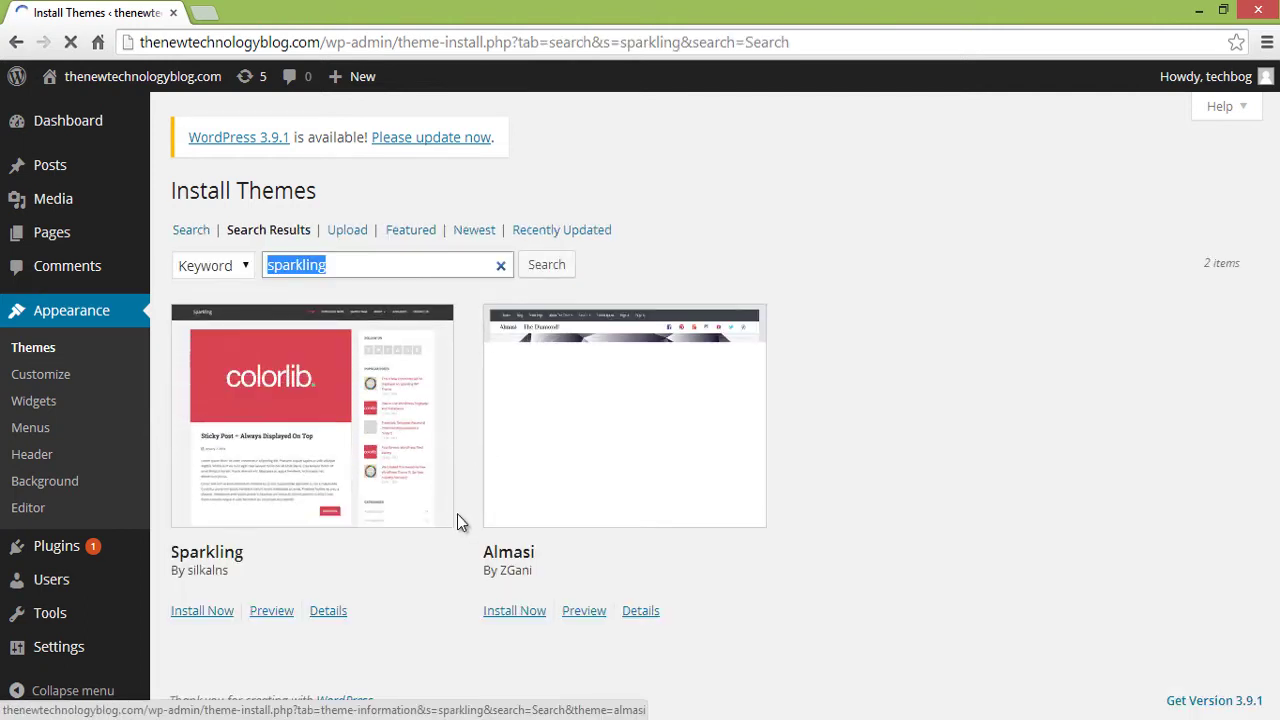
pyautogui.click(206, 613)
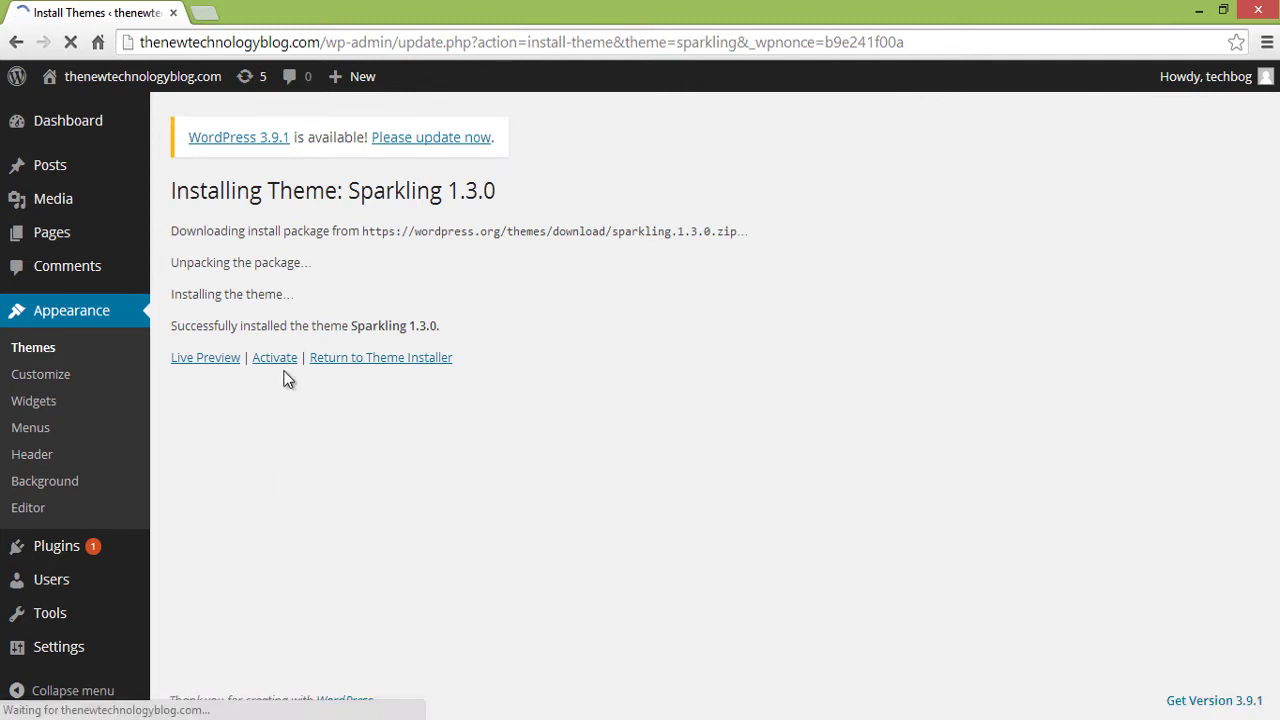
pyautogui.click(280, 362)
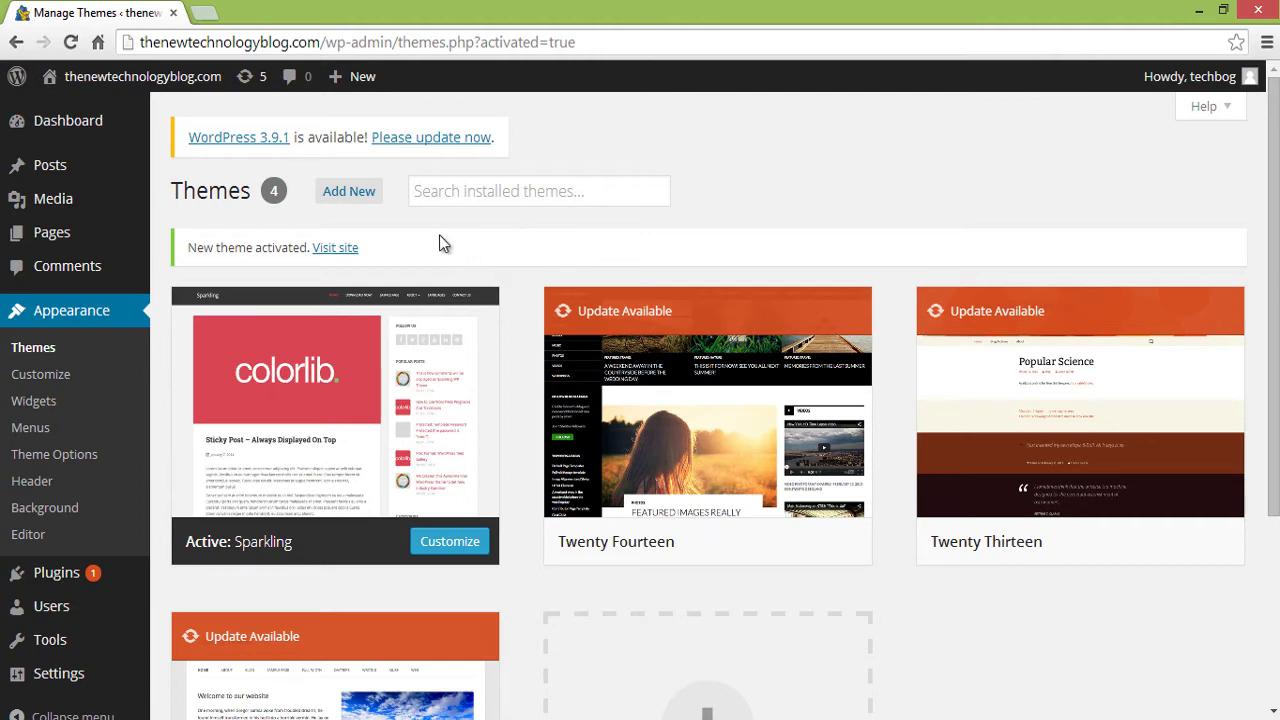
# - View the restyled Sparkling front page in a new tab, then return to the Dashboard
pyautogui.middleClick(335, 248)
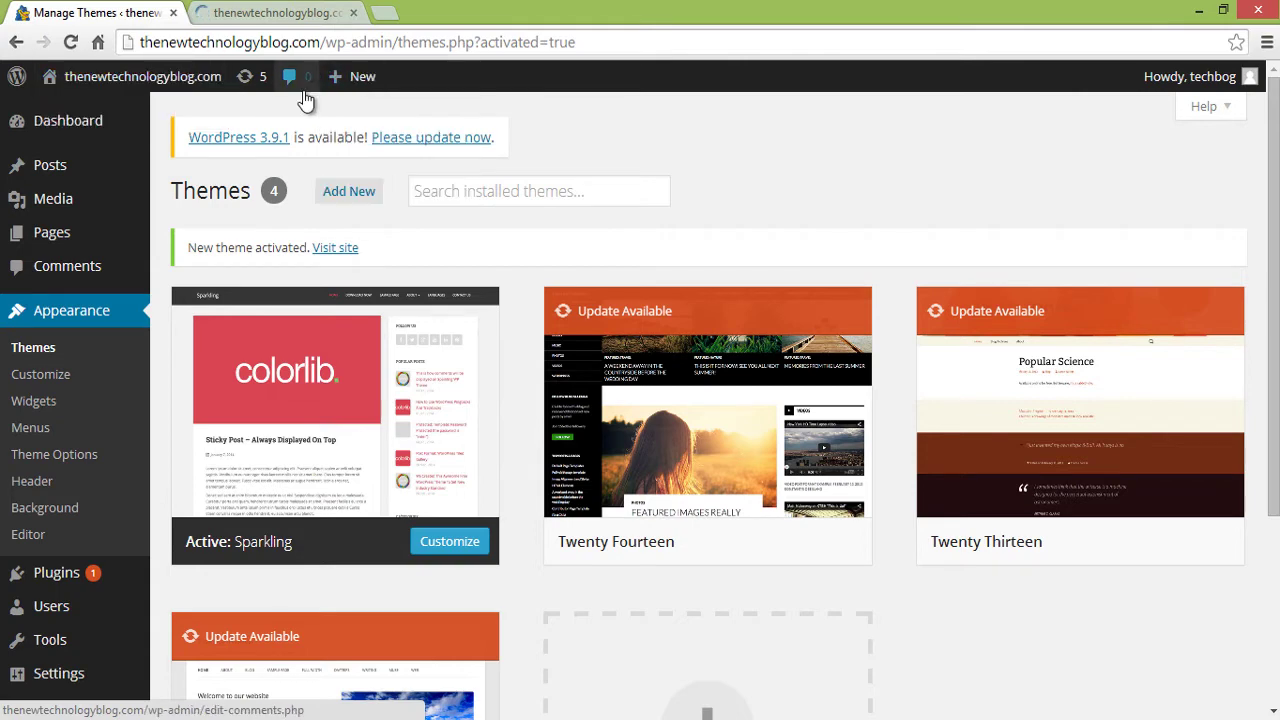
pyautogui.click(286, 12)
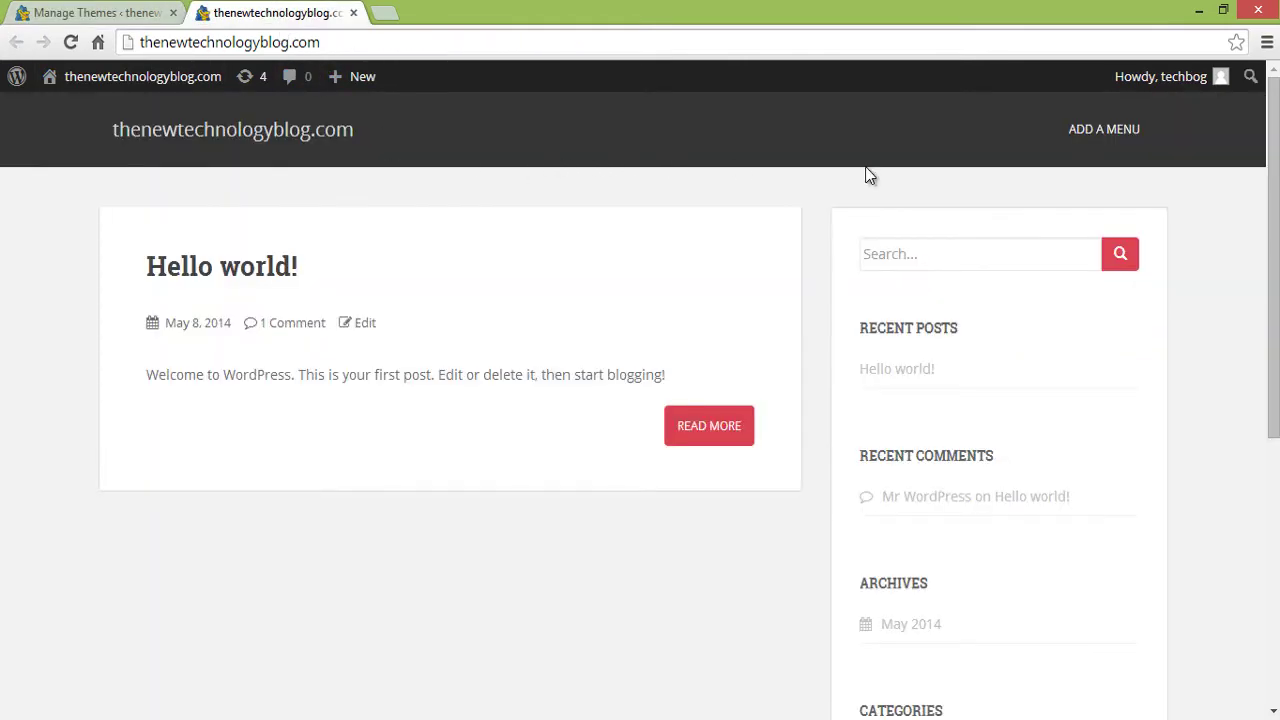
pyautogui.moveTo(1273, 205); pyautogui.dragTo(1267, 230)
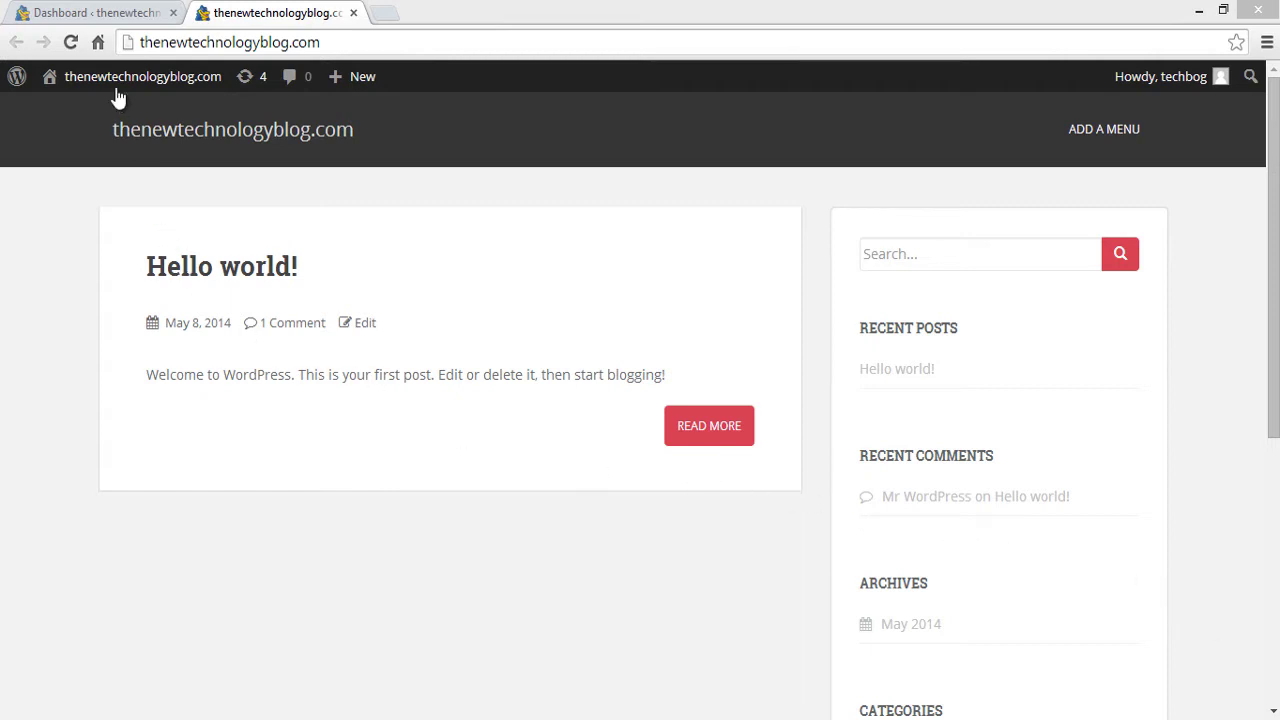
pyautogui.click(100, 12)
pyautogui.moveTo(80, 245)
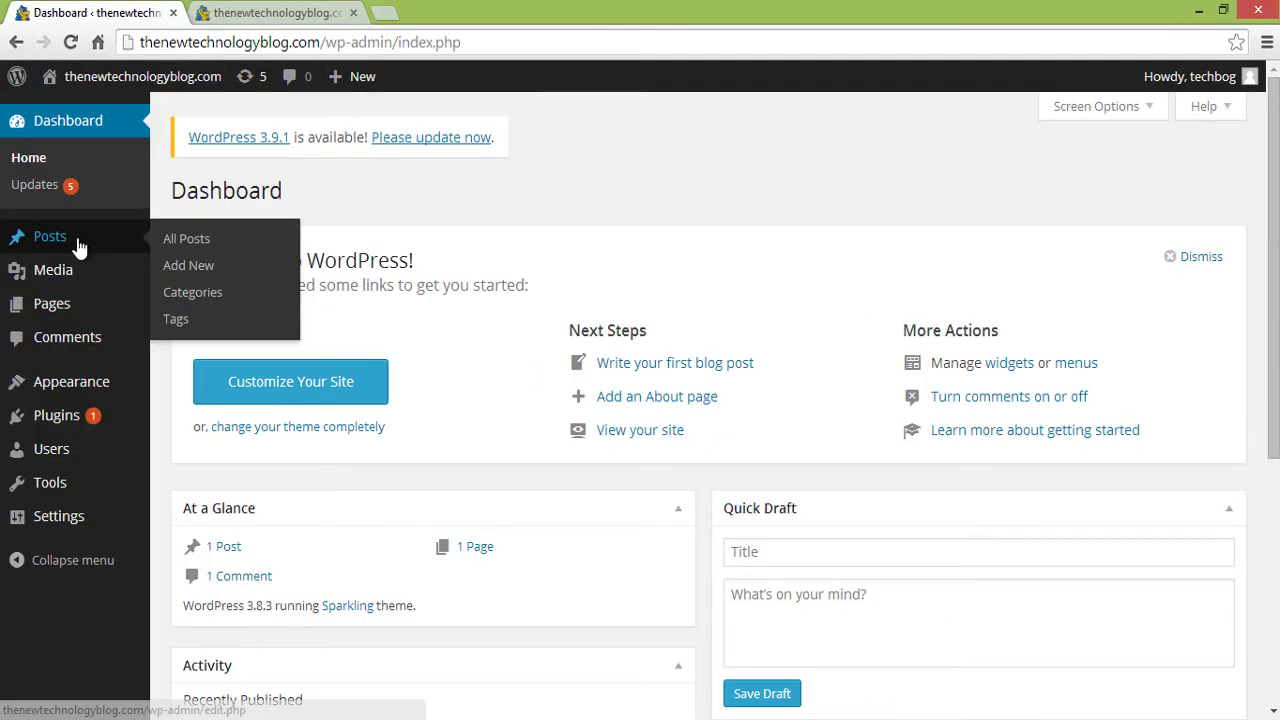
# - Create a new post titled 'Instagram is killing it!' and paste the article into its body as plain text
pyautogui.click(192, 264)
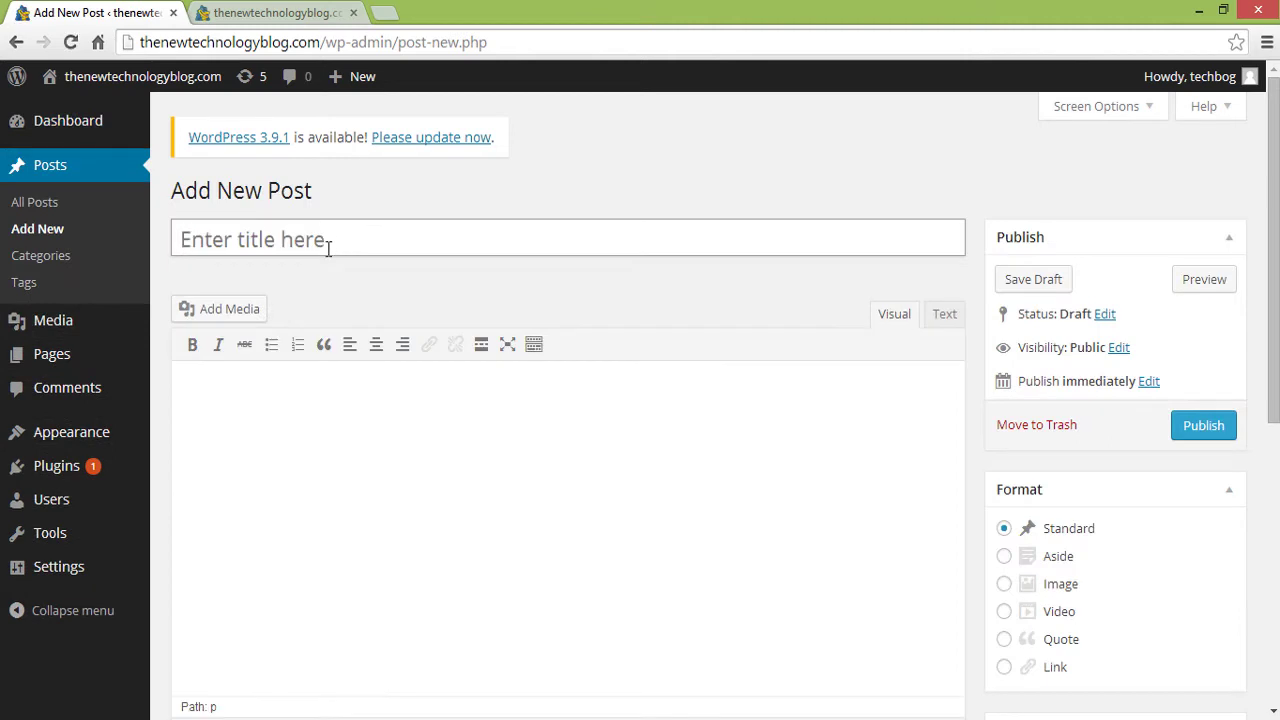
pyautogui.click(323, 240)
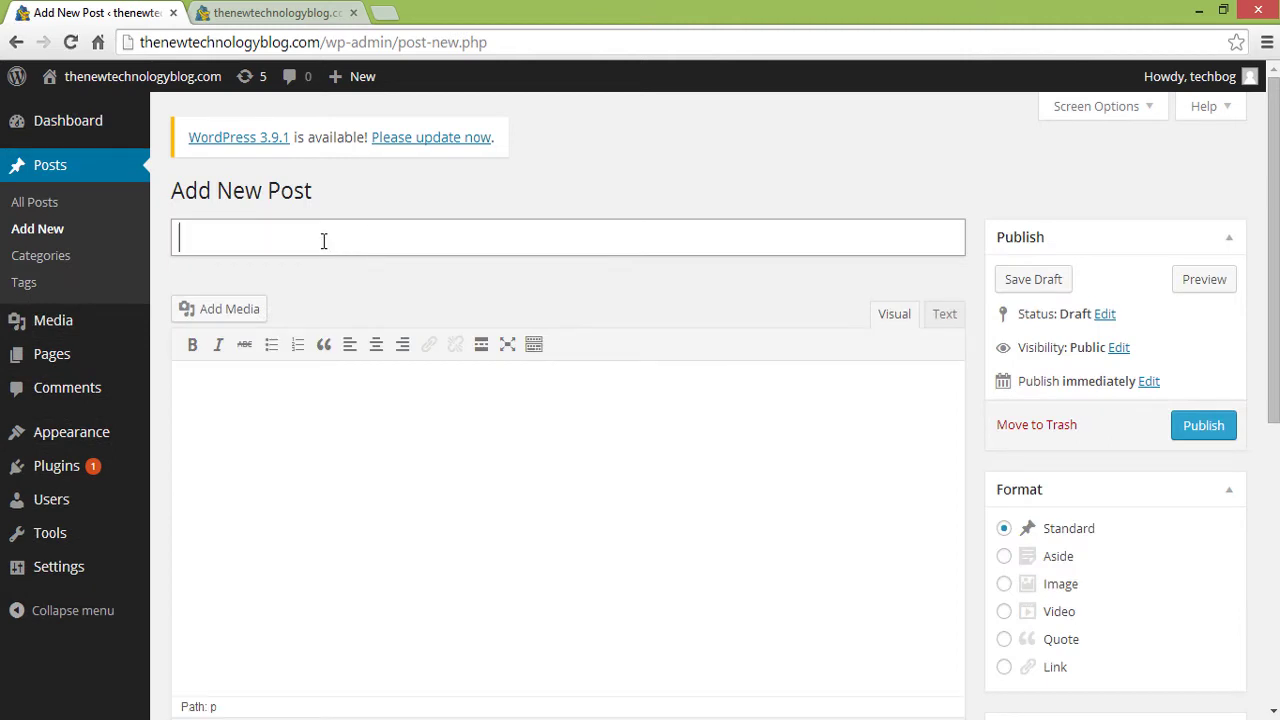
pyautogui.write('Instagram is ')
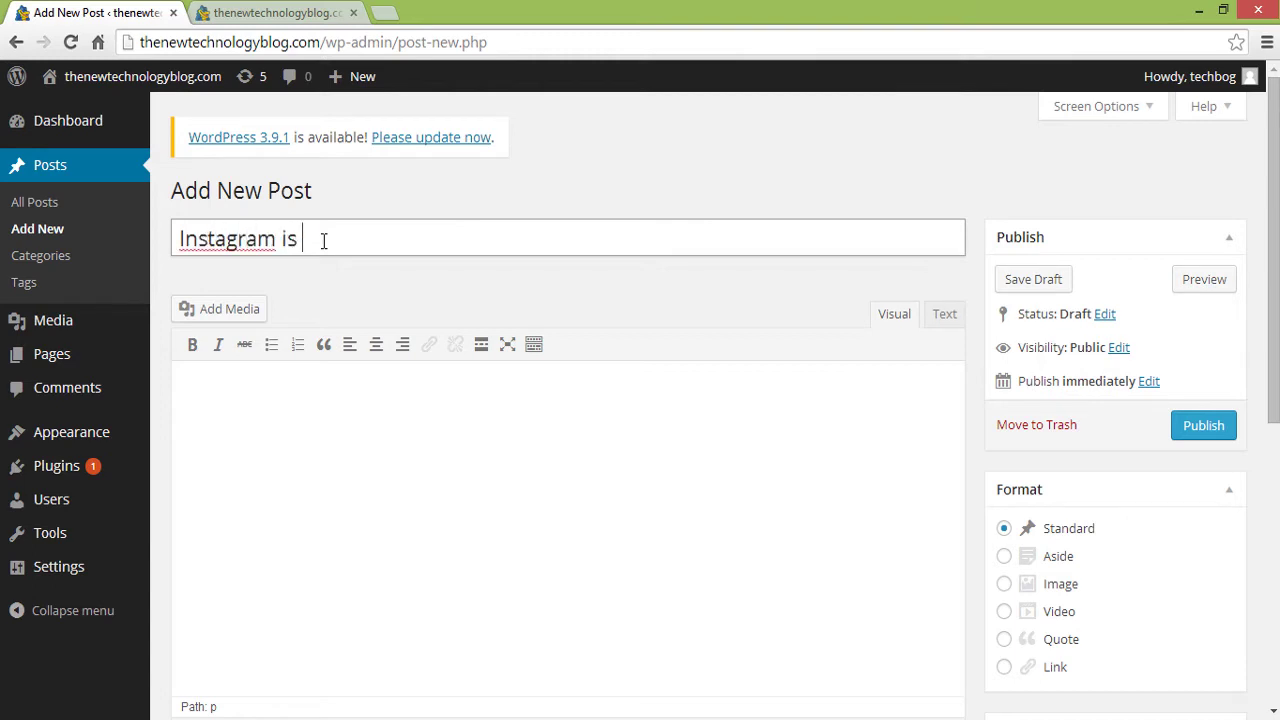
pyautogui.write('killing it')
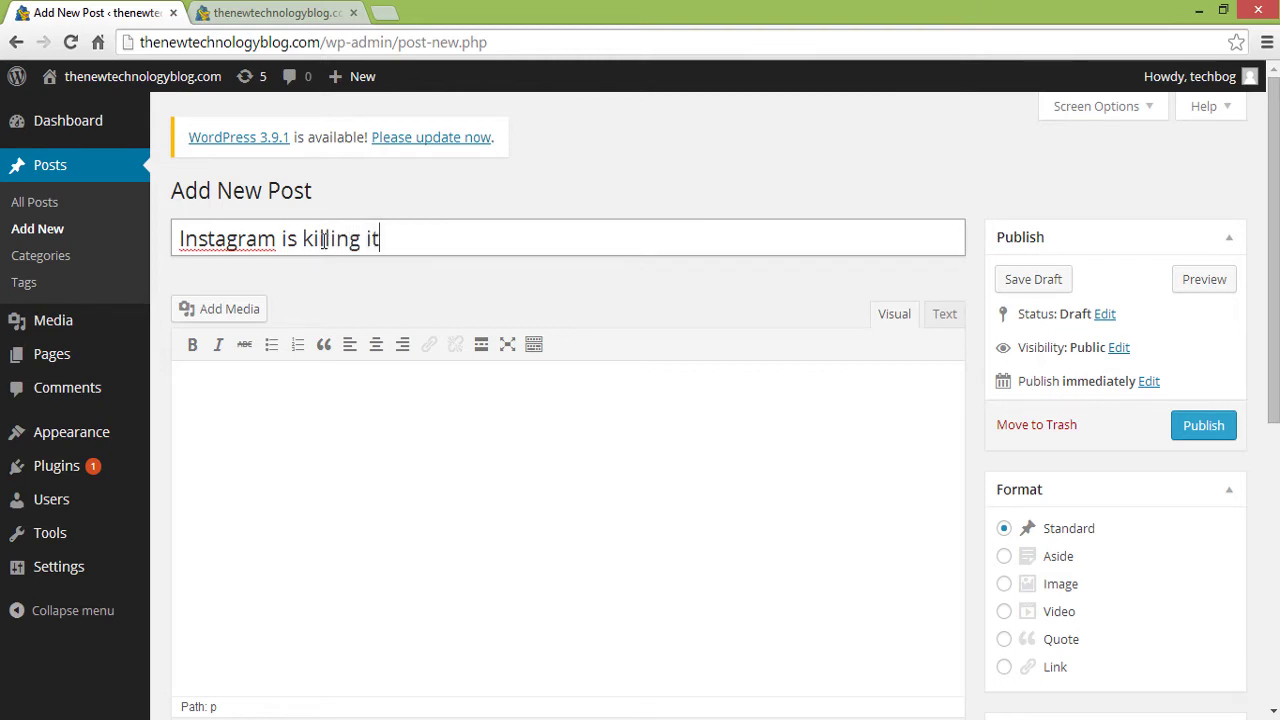
pyautogui.write('!')
pyautogui.click(380, 440)
pyautogui.rightClick(378, 440)
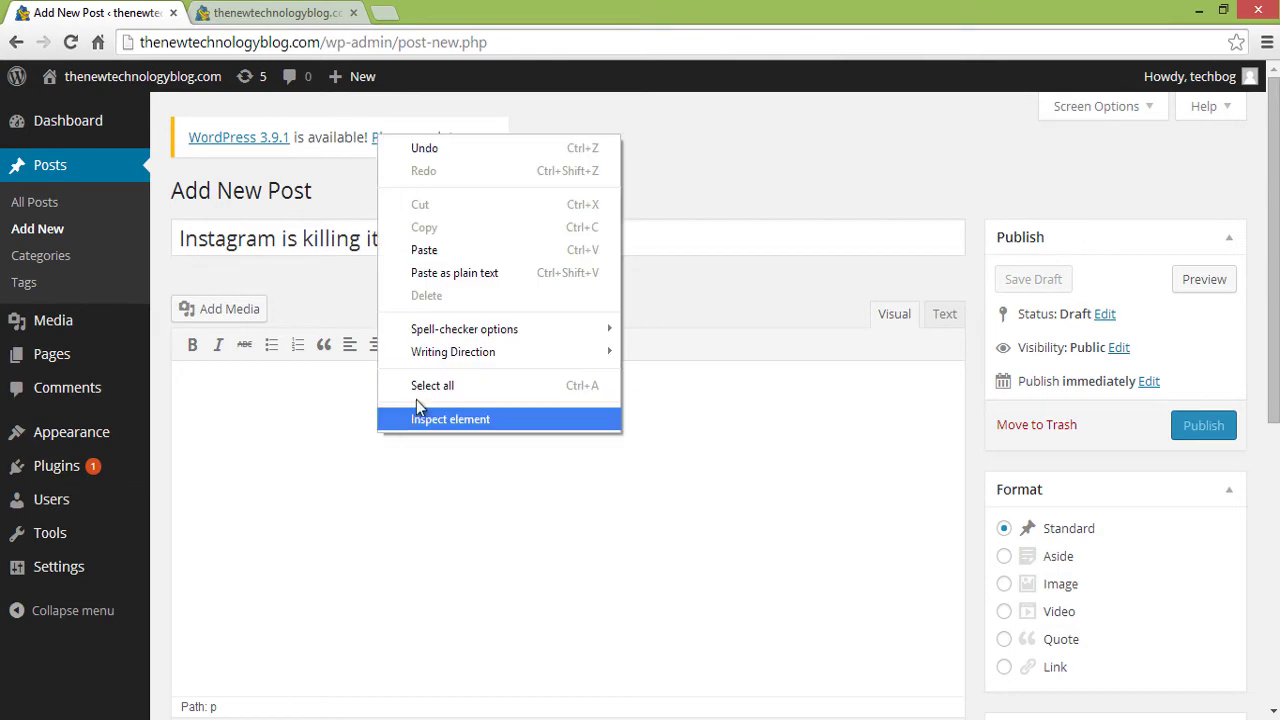
pyautogui.click(454, 273)
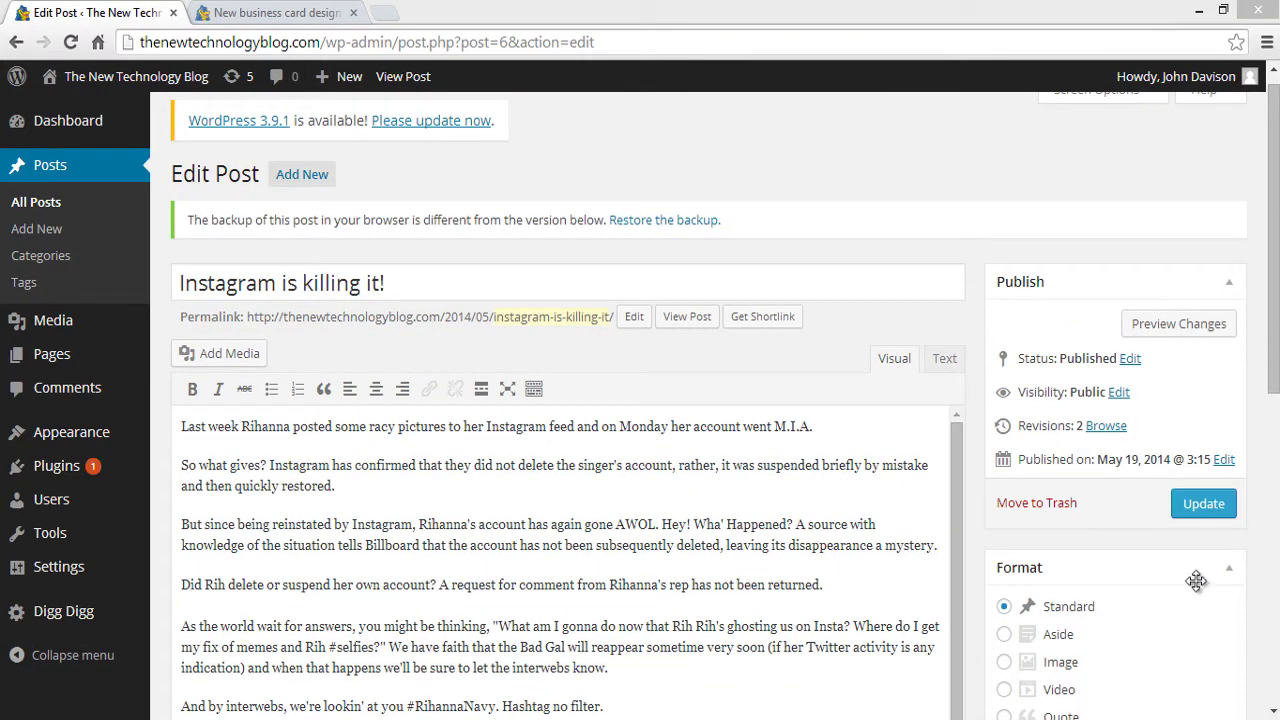
# - Upload instagram_logo_new-750x410.jpg and set it as the post's featured image
pyautogui.scroll(-6, 1250, 560)
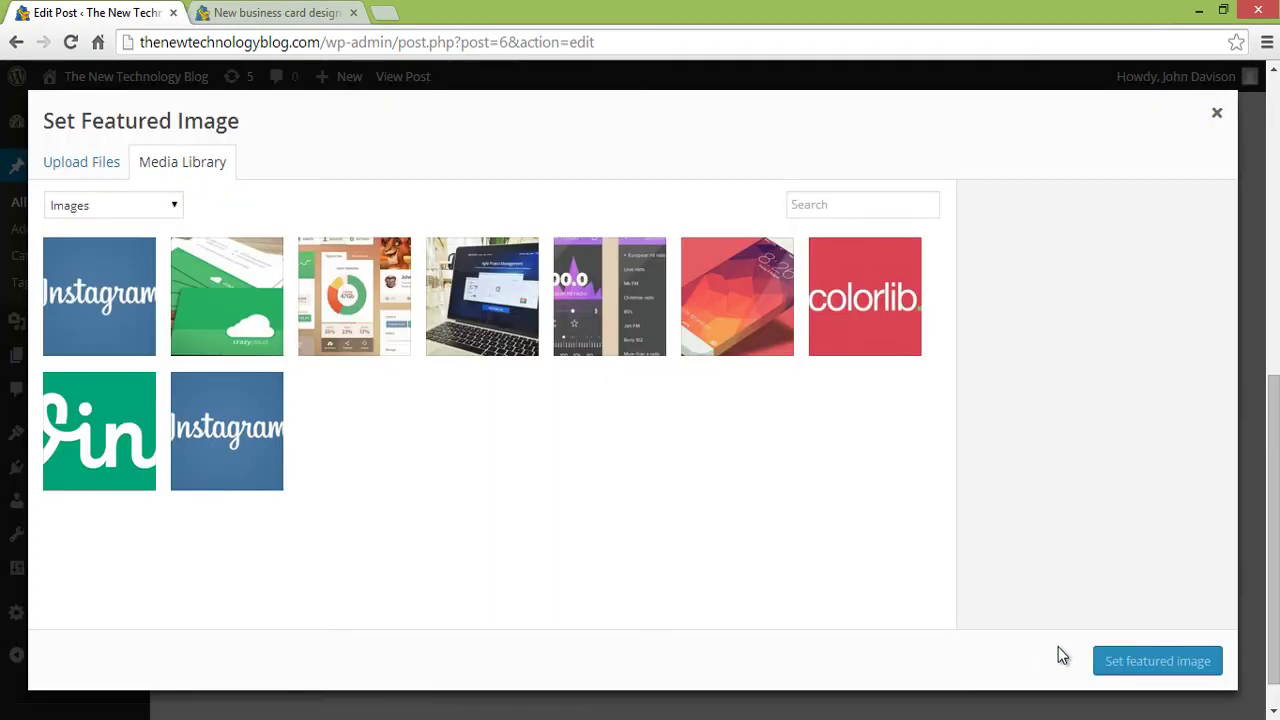
pyautogui.click(110, 164)
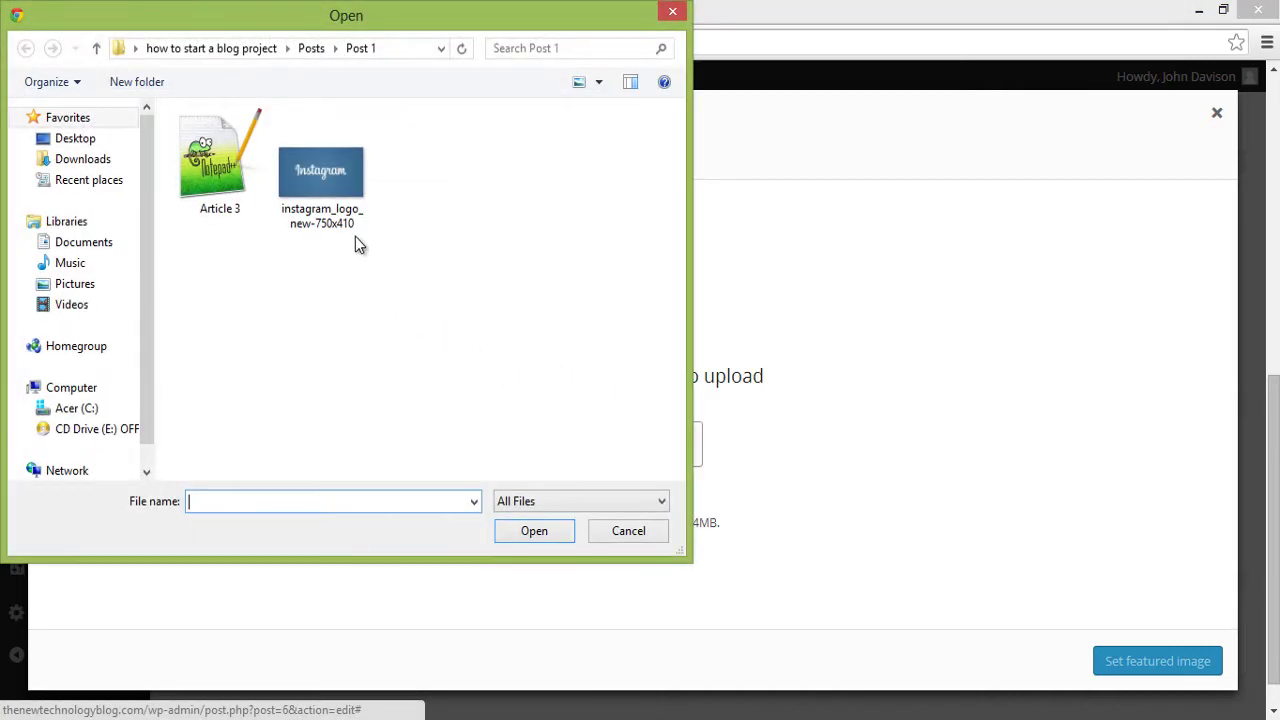
pyautogui.click(354, 236)
pyautogui.doubleClick(340, 225)
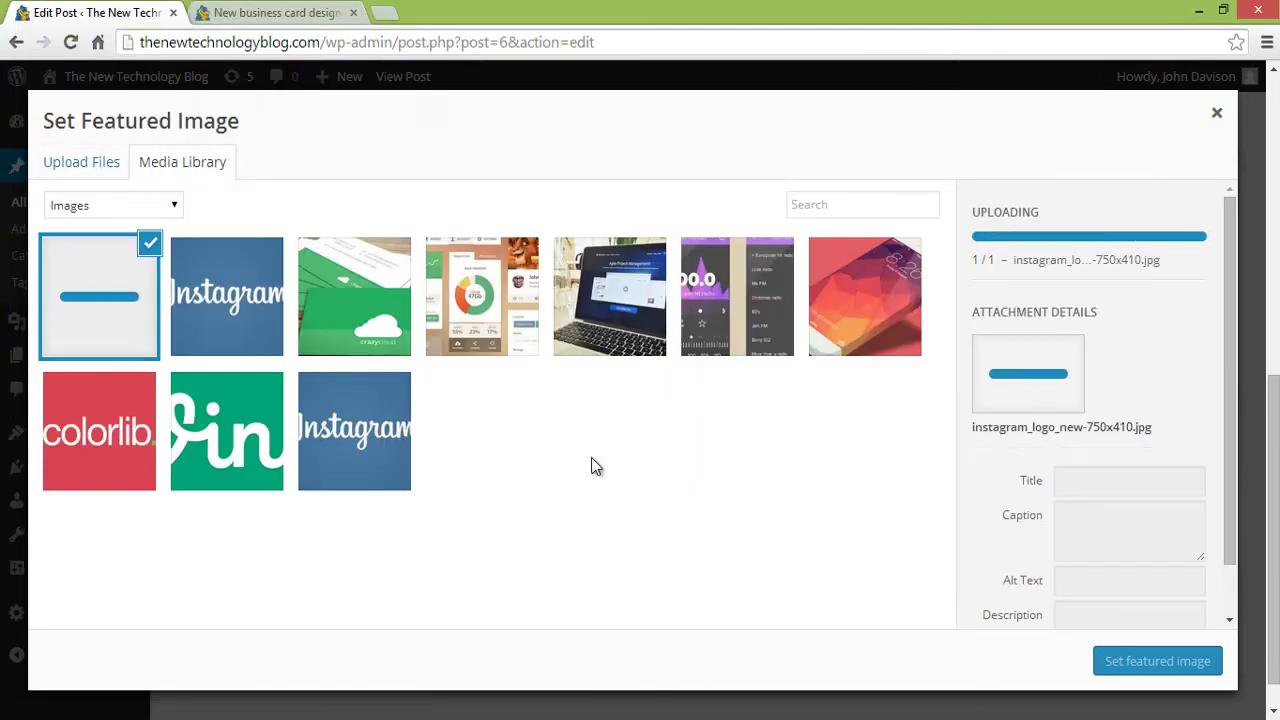
pyautogui.click(404, 487)
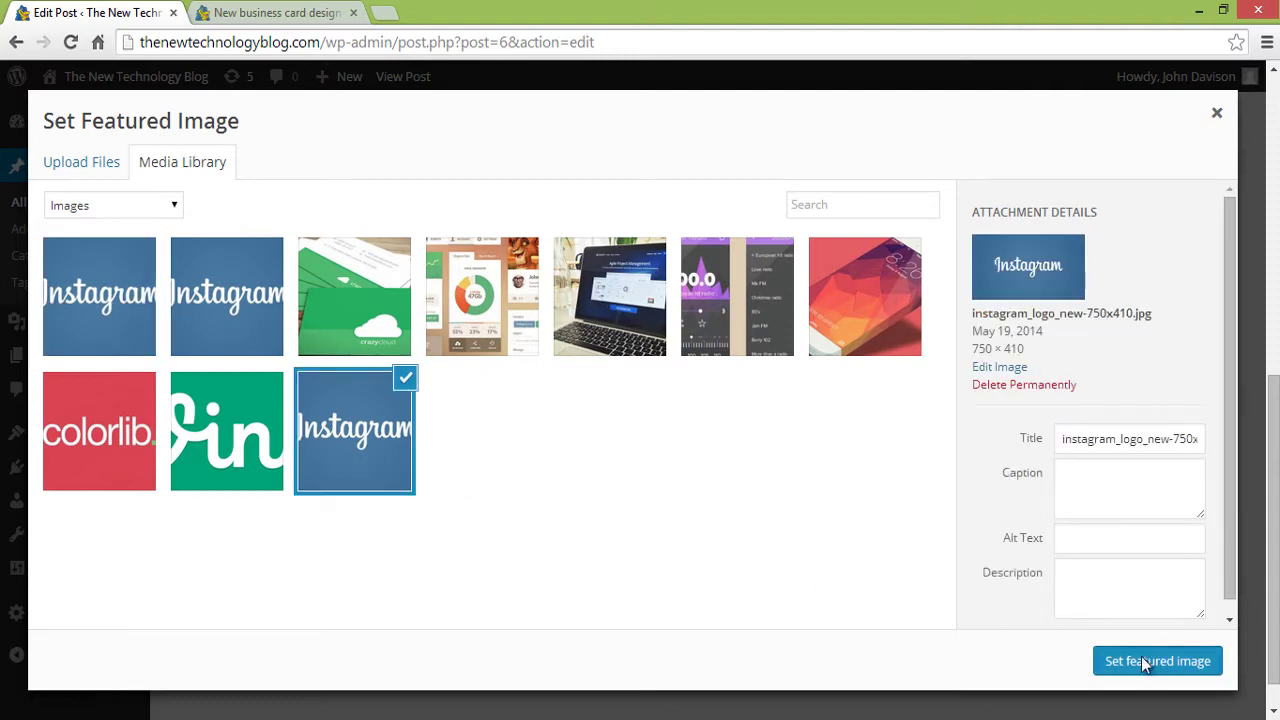
pyautogui.click(1141, 656)
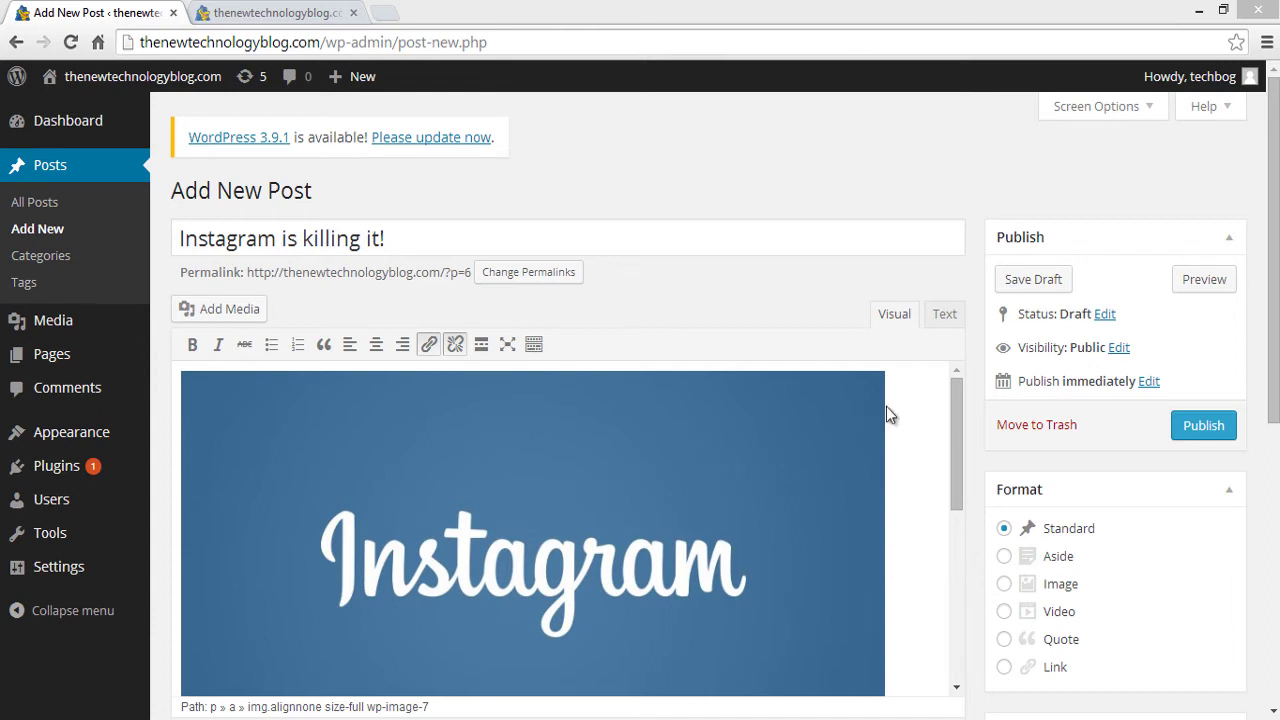
pyautogui.moveTo(1272, 356); pyautogui.dragTo(1258, 503)
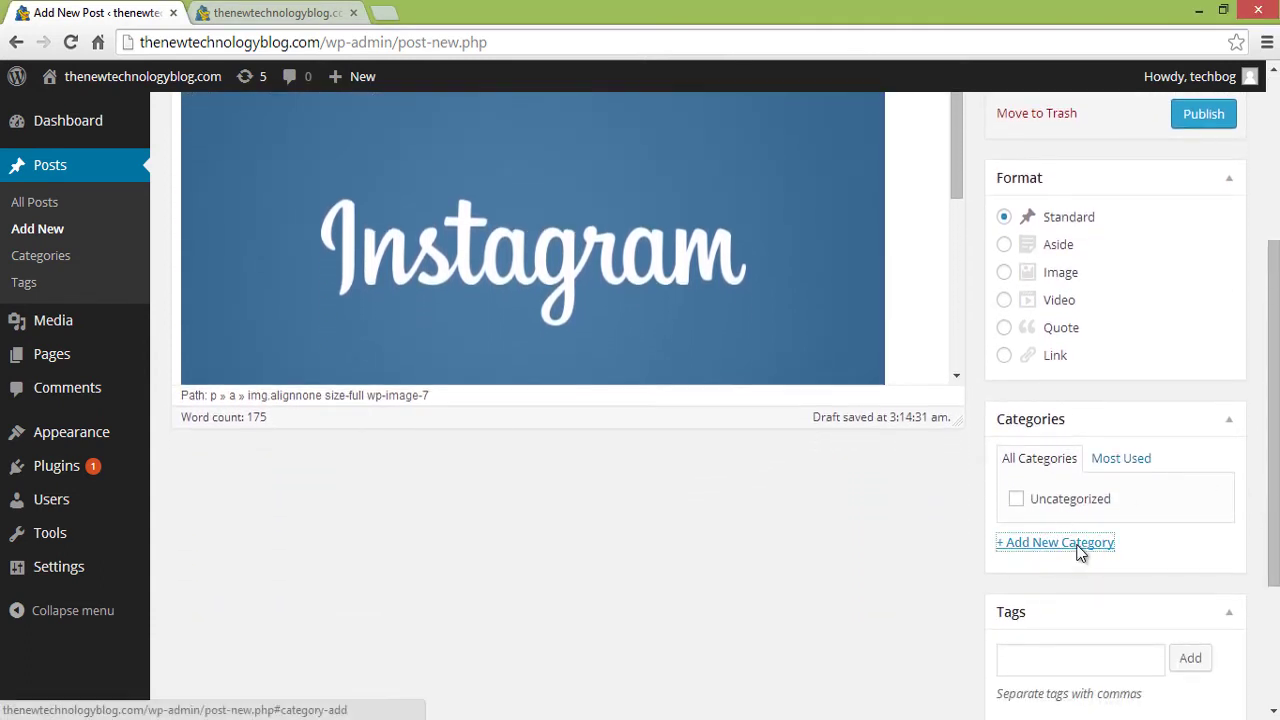
# - Add a new 'Companies' category to the post and publish it
pyautogui.click(1065, 547)
pyautogui.click(1062, 574)
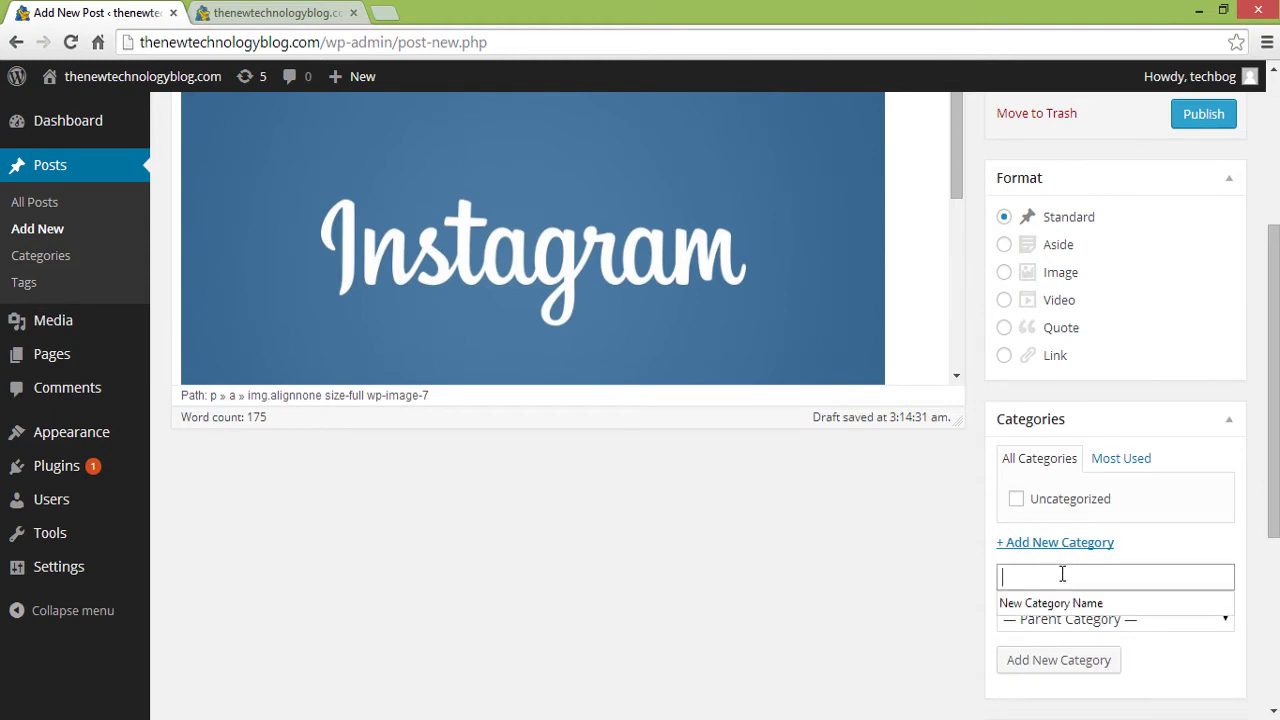
pyautogui.write('Companies')
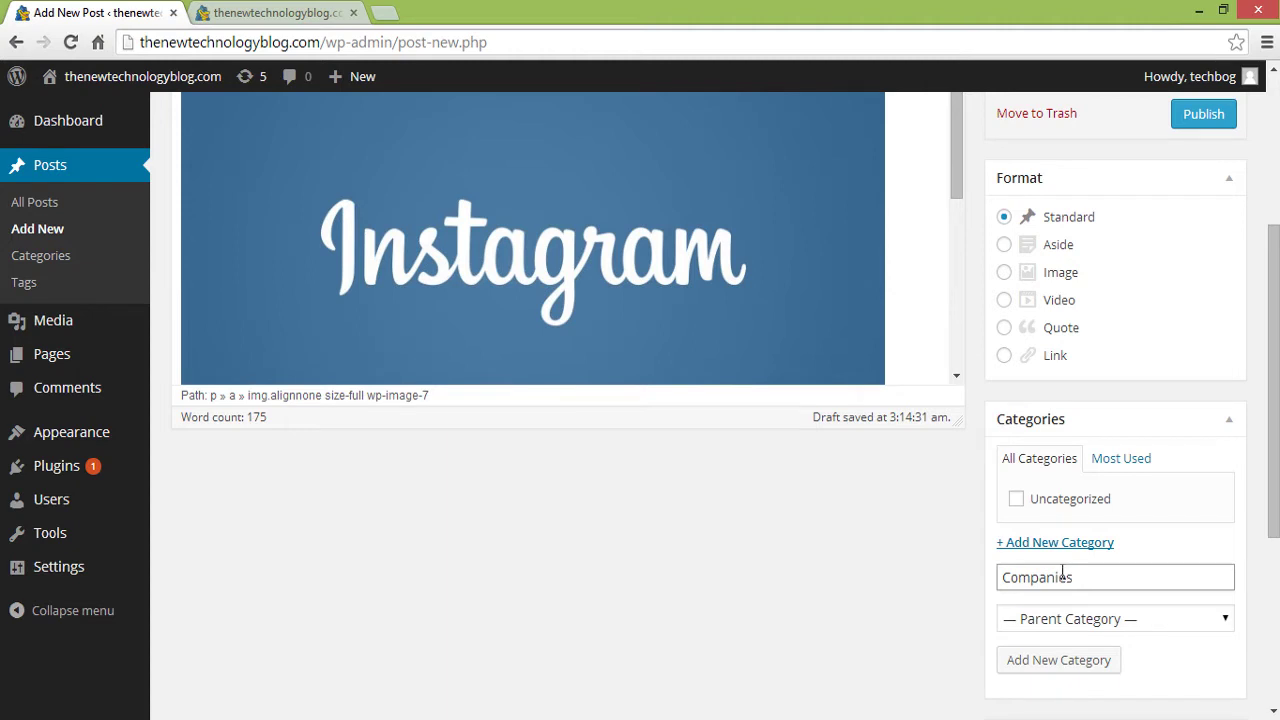
pyautogui.click(1088, 666)
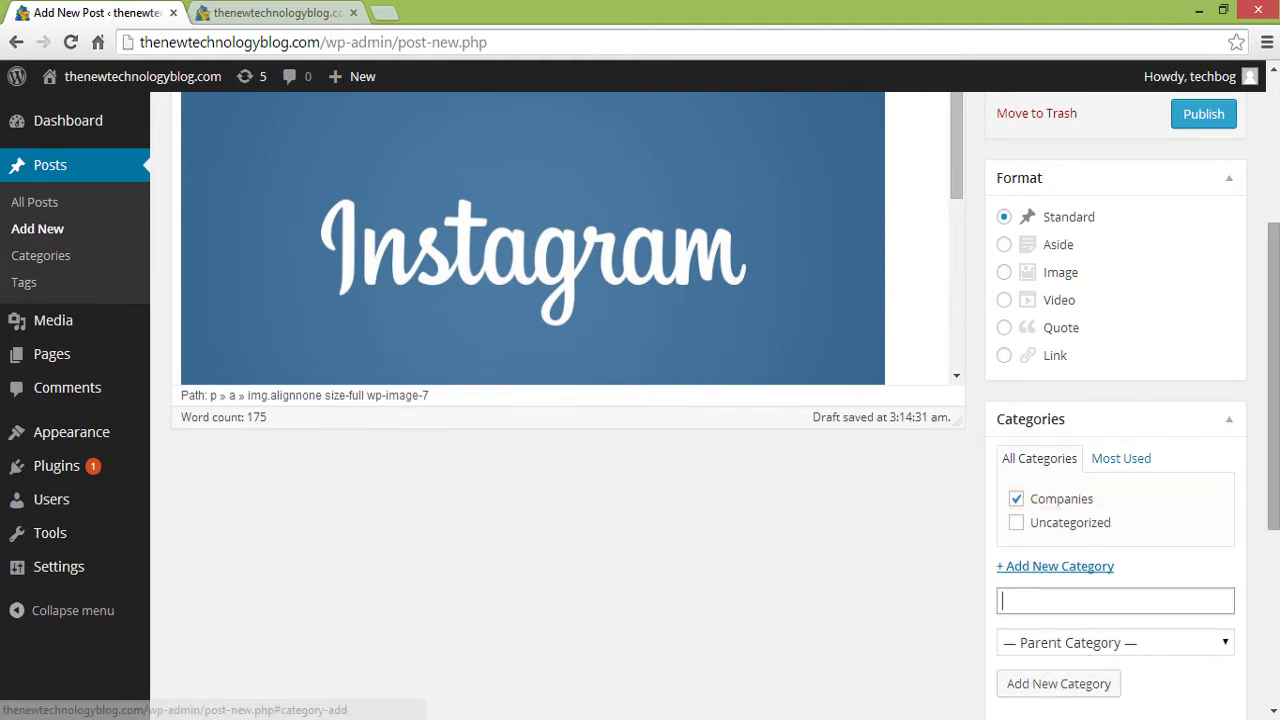
pyautogui.scroll(3, 716, 386)
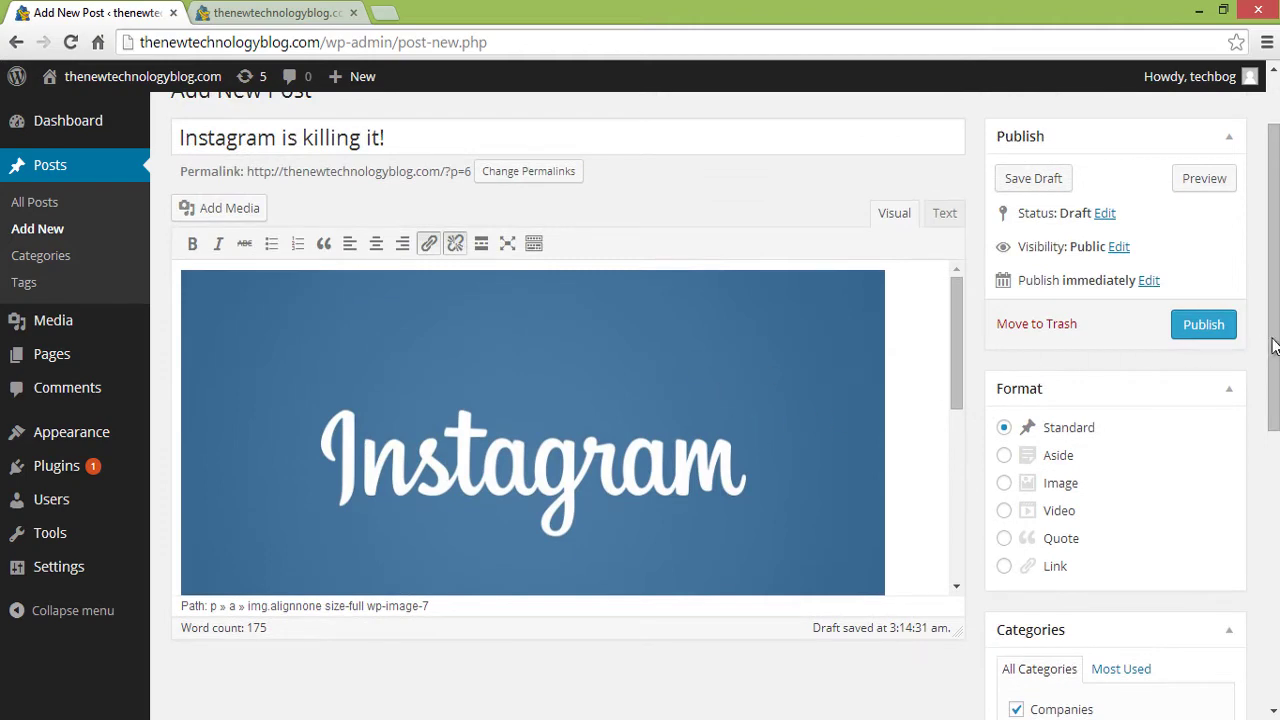
pyautogui.moveTo(1272, 345); pyautogui.dragTo(1249, 480)
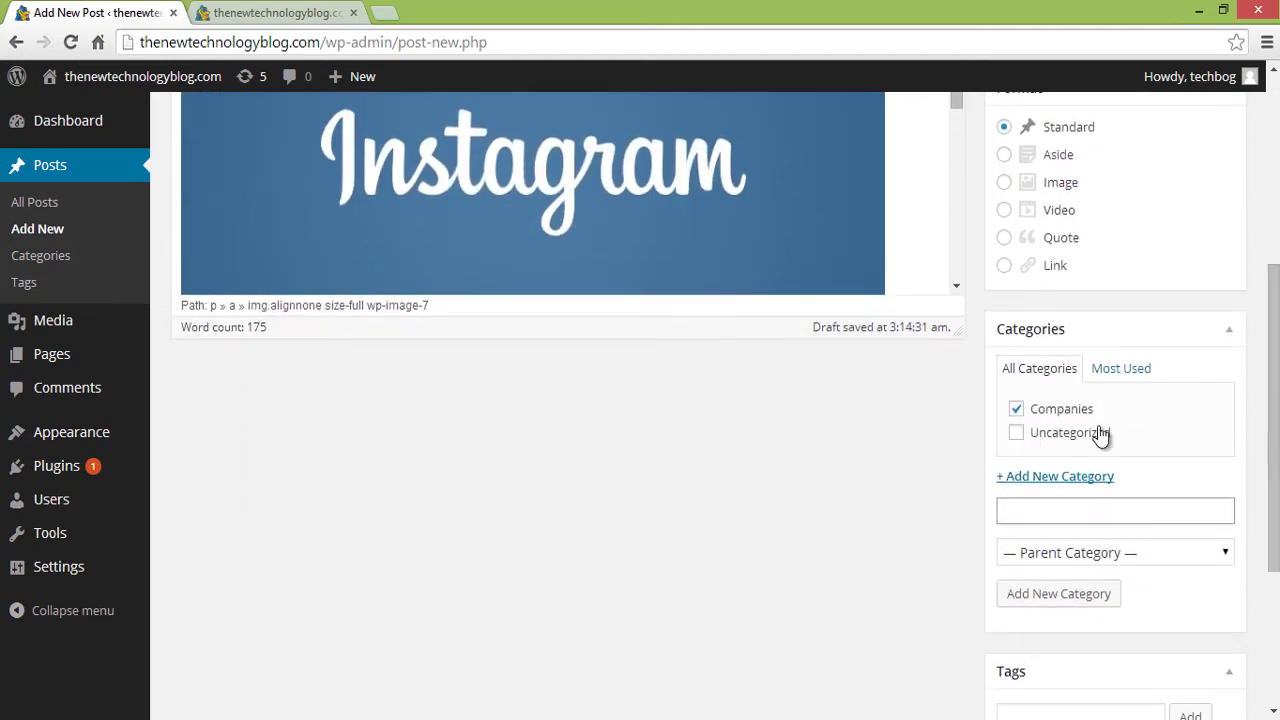
pyautogui.moveTo(1274, 310); pyautogui.dragTo(1276, 148)
pyautogui.click(1204, 425)
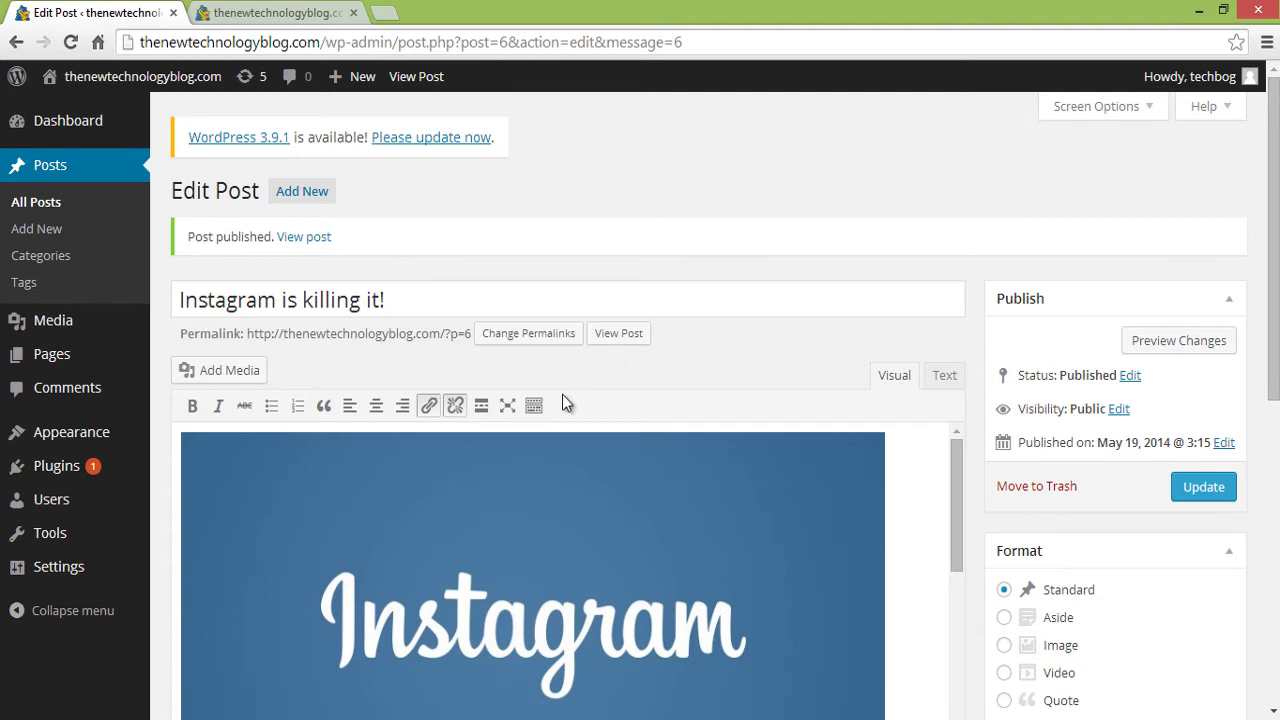
# - Open the published post in a new tab beside the editor and scroll through it
pyautogui.middleClick(314, 240)
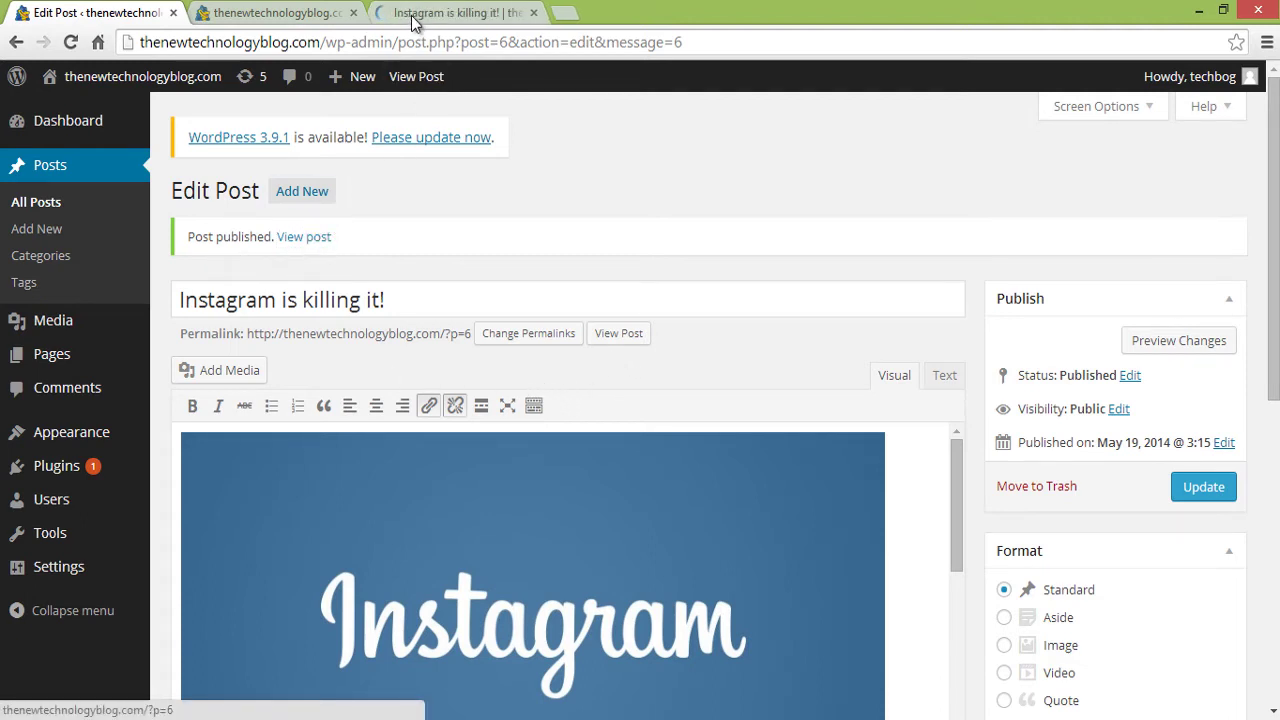
pyautogui.moveTo(411, 15); pyautogui.dragTo(230, 12)
pyautogui.middleClick(61, 229)
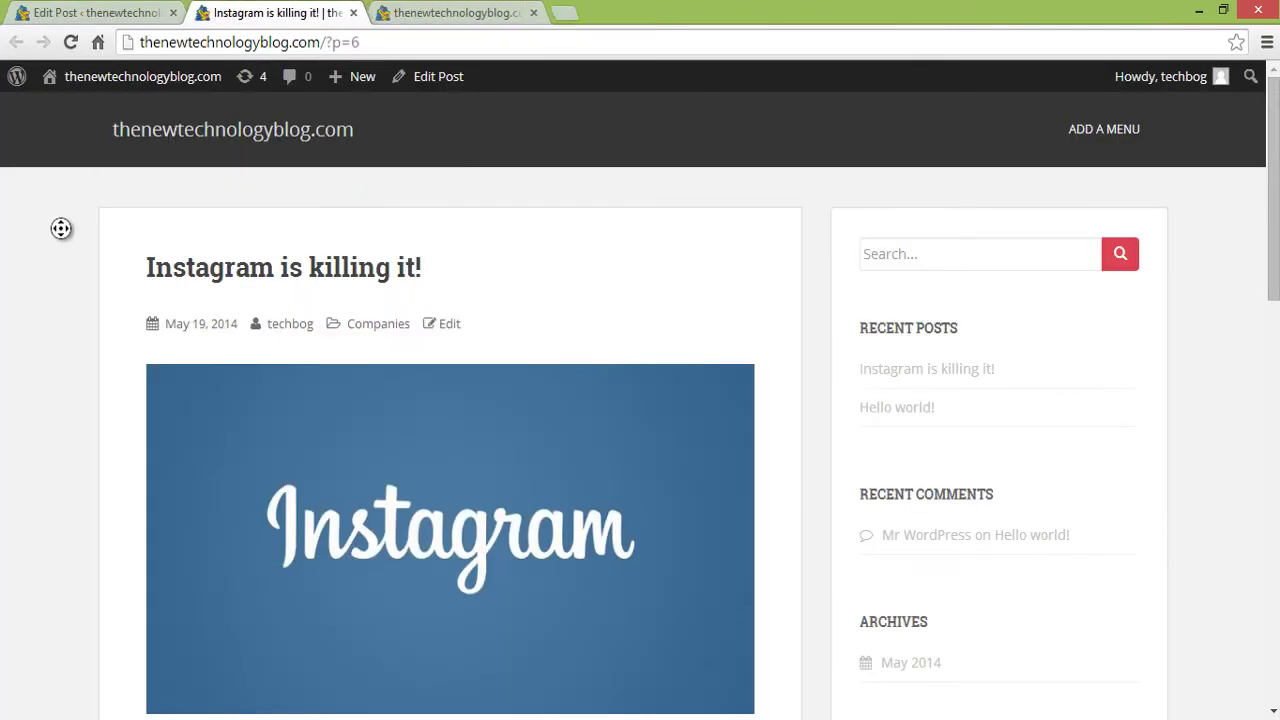
pyautogui.scroll(-1, 61, 262)
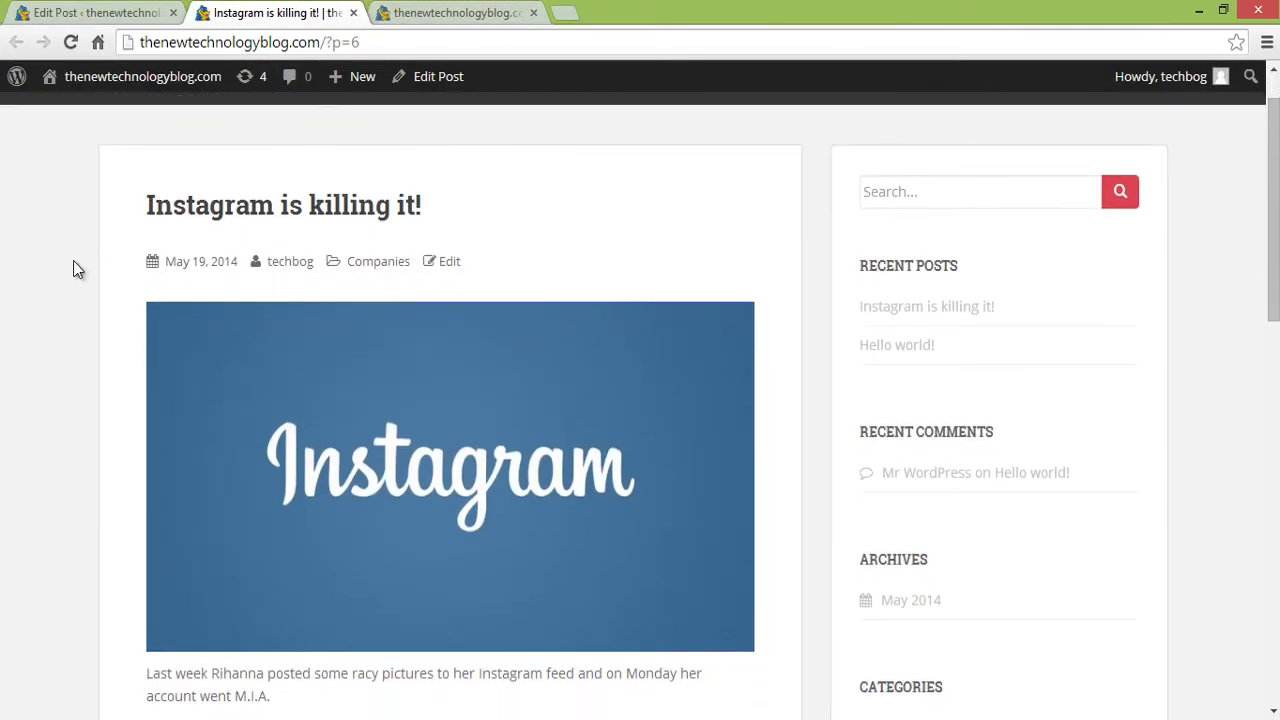
pyautogui.scroll(-1, 75, 268)
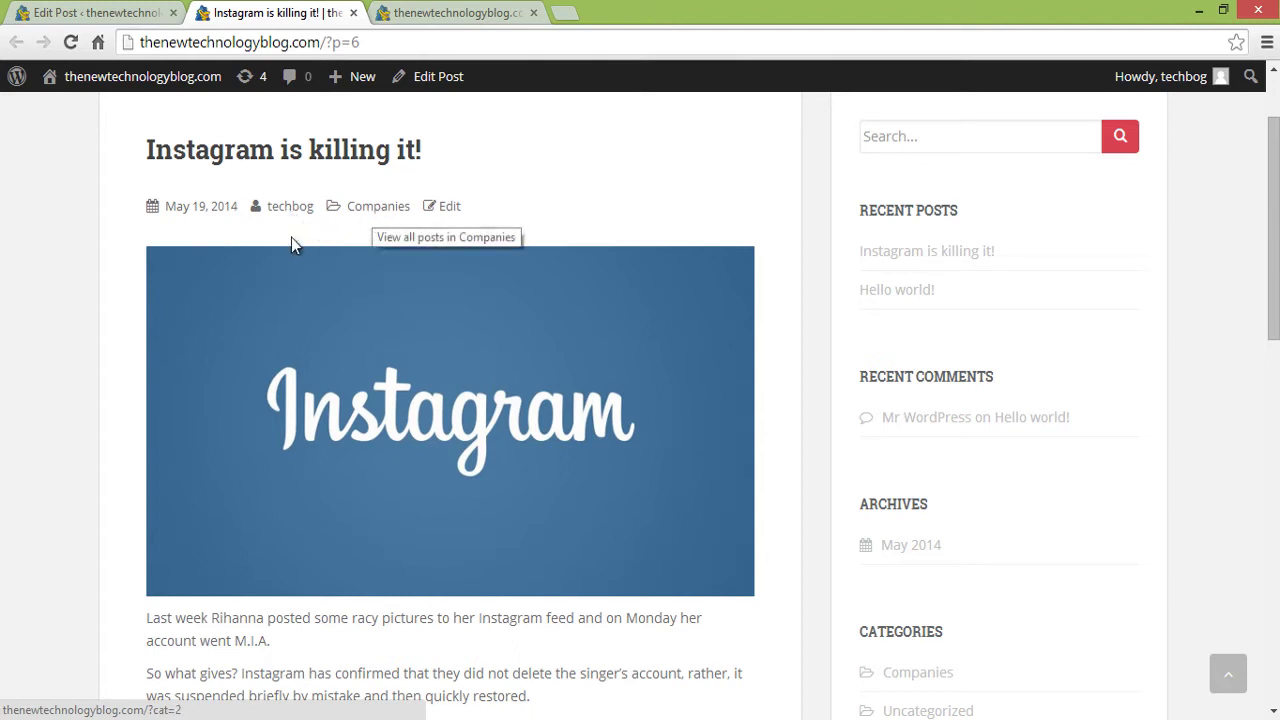
pyautogui.scroll(-1, 113, 238)
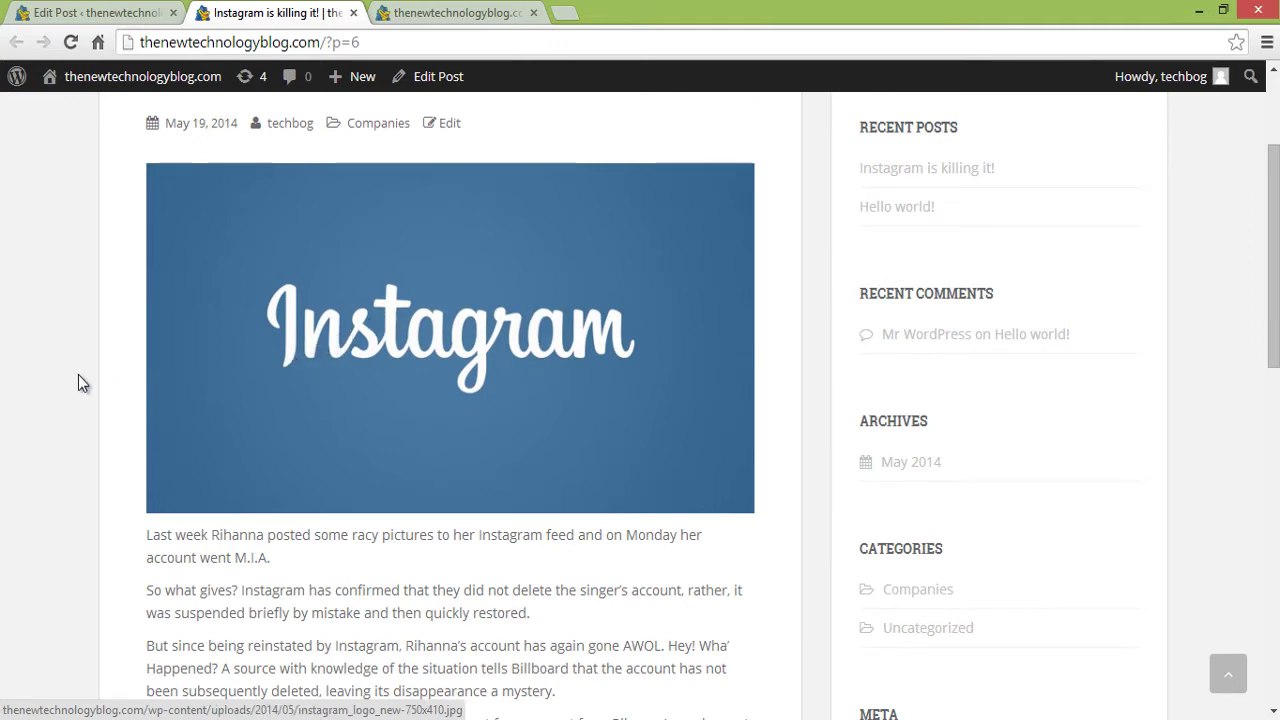
pyautogui.scroll(-1, 60, 485)
pyautogui.scroll(-5, 60, 485)
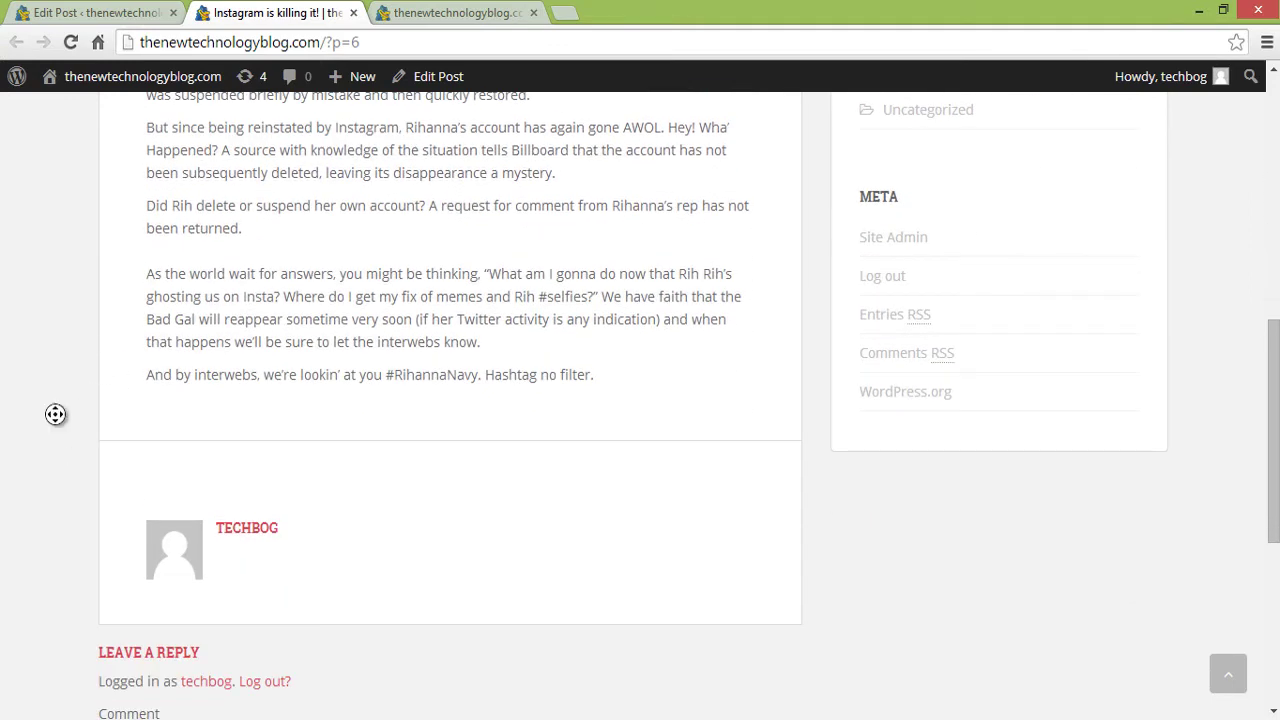
pyautogui.scroll(8, 54, 414)
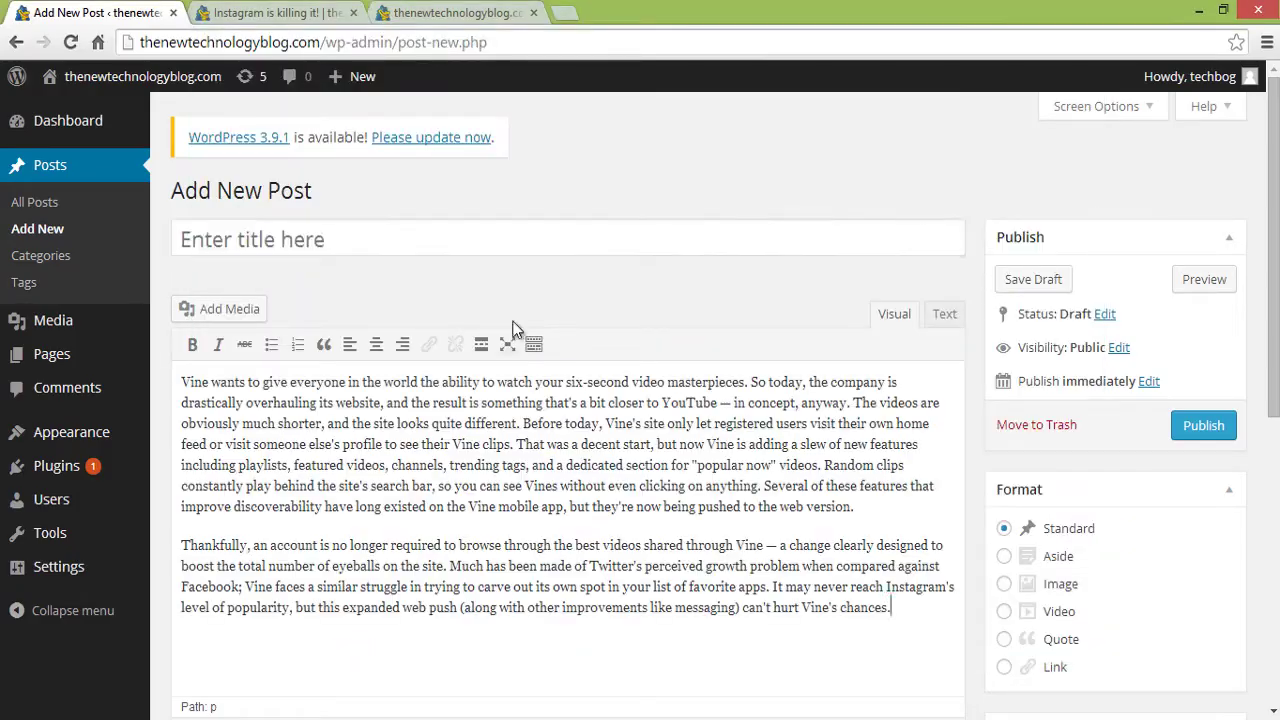
# - Start the 'Vine is dominating' post and add an image to it
pyautogui.click(510, 242)
pyautogui.write('Vine is dominating')
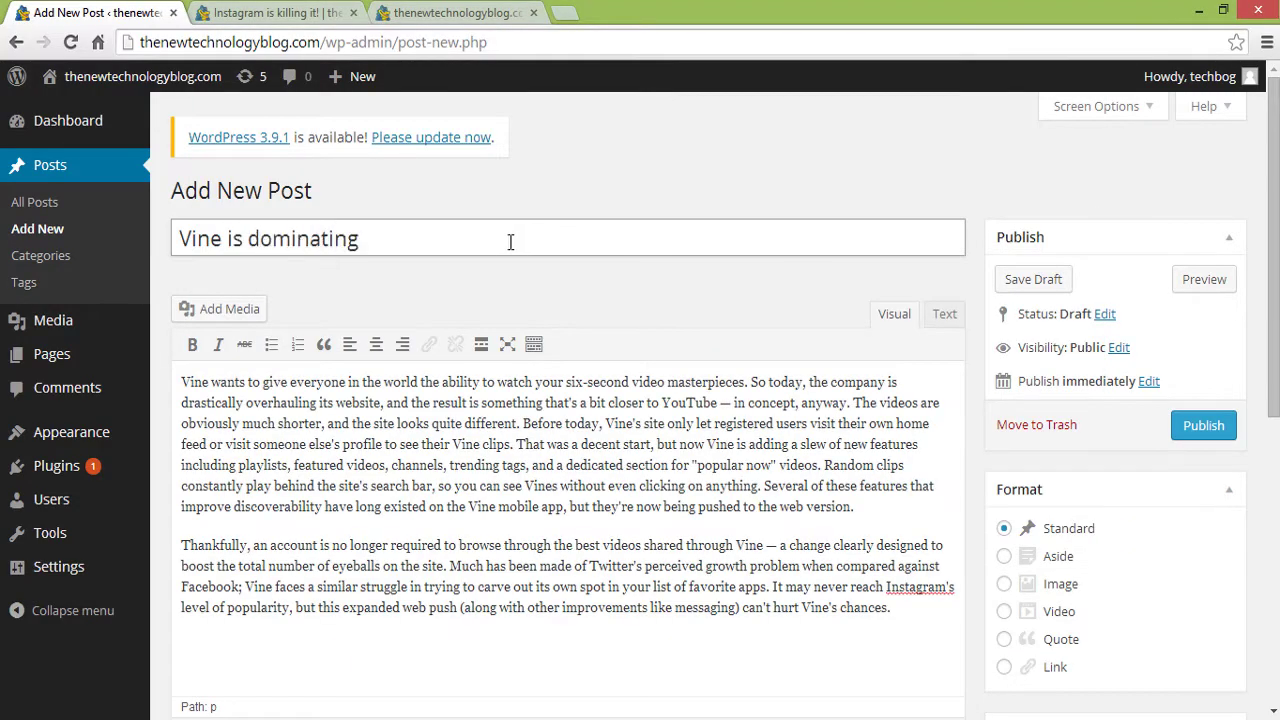
pyautogui.click(224, 308)
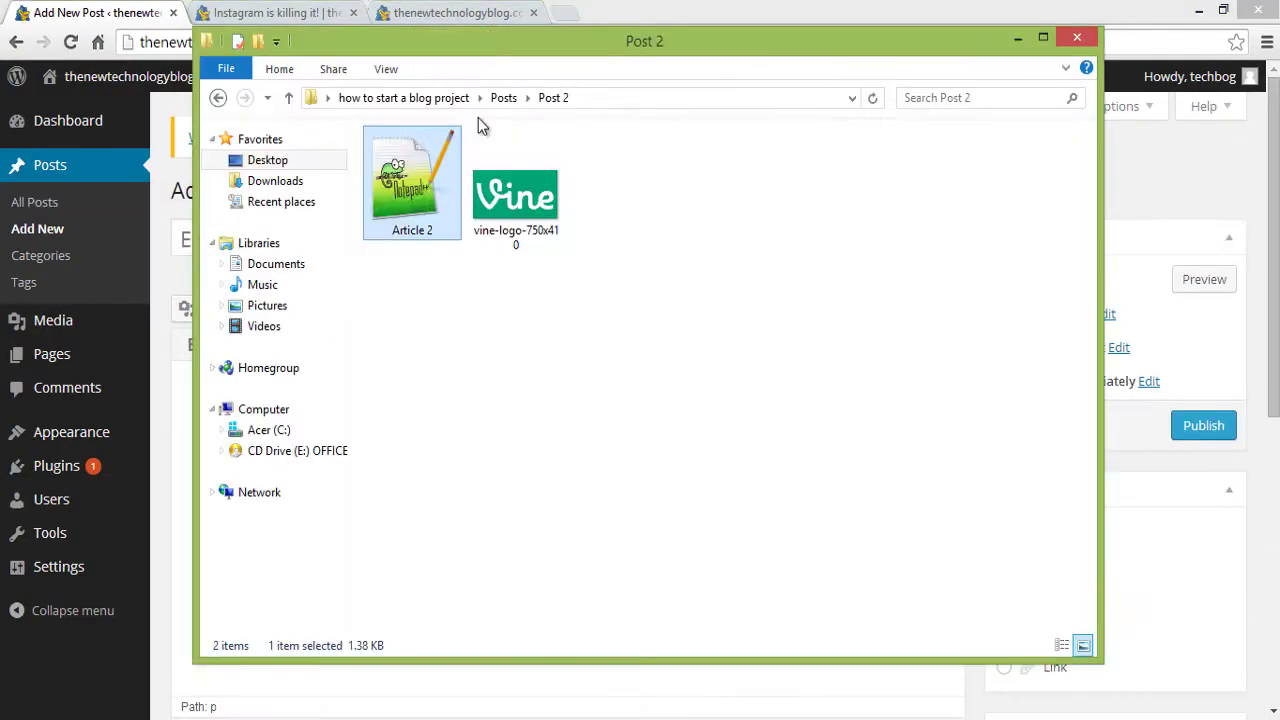
# - Create and publish the 'Uber vs Lyft' post with the colorlib image
pyautogui.write('Uber vs Lyft')
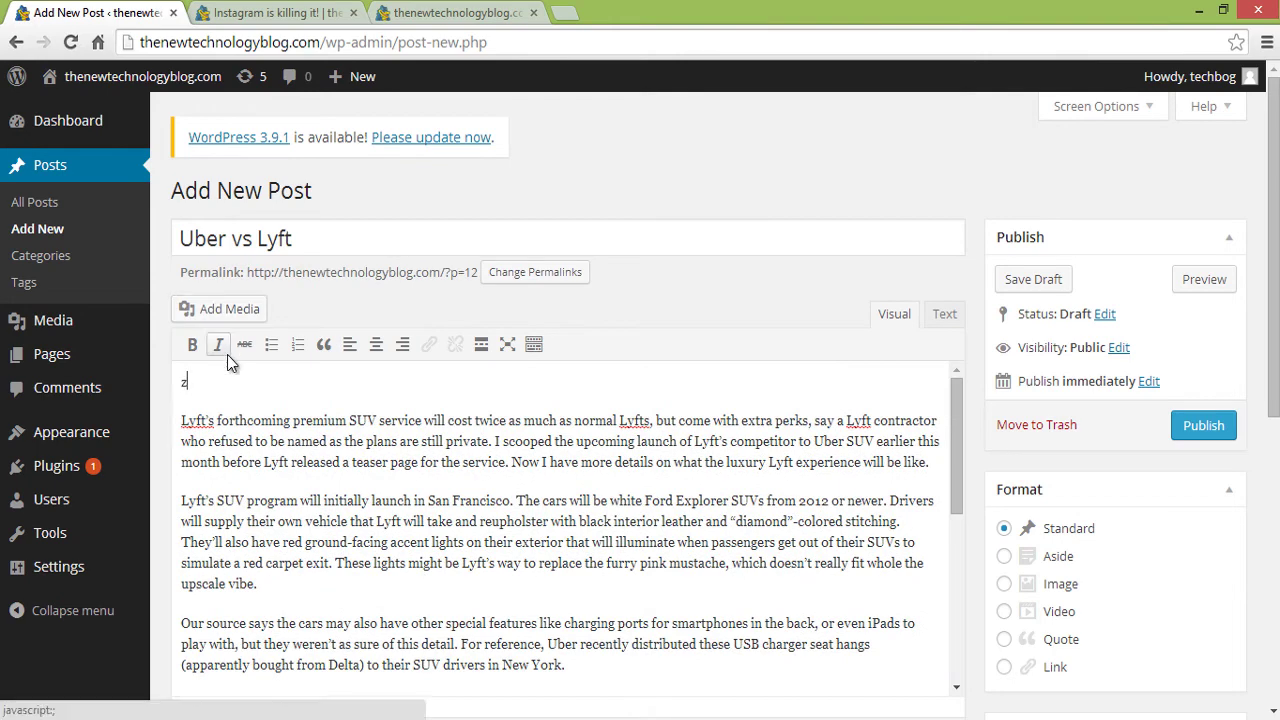
pyautogui.click(224, 306)
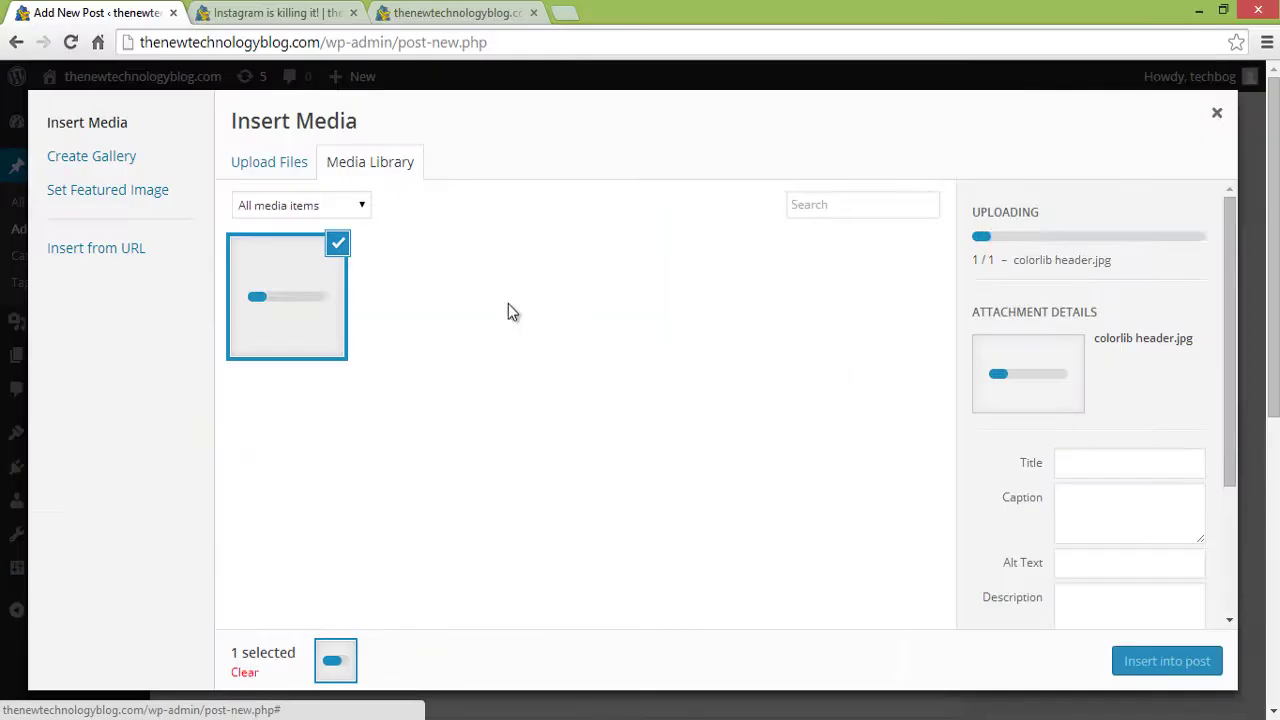
pyautogui.click(1158, 661)
pyautogui.scroll(-3, 1187, 247)
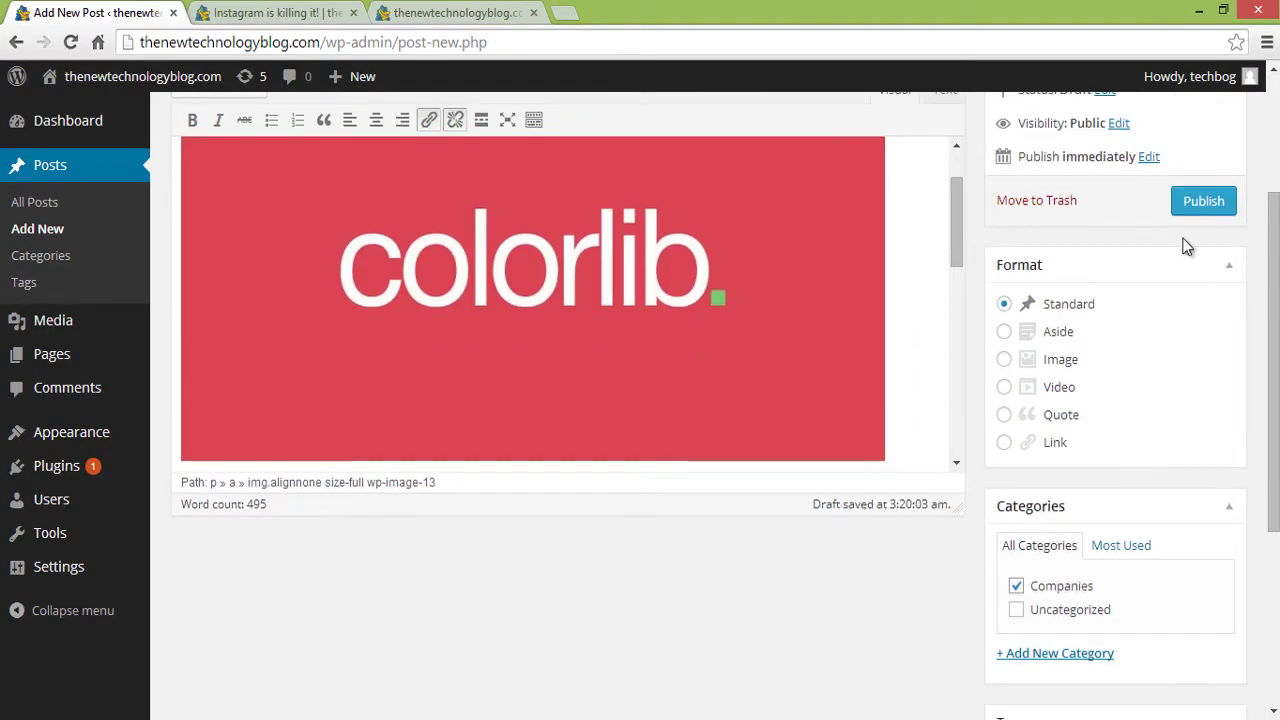
pyautogui.click(1196, 203)
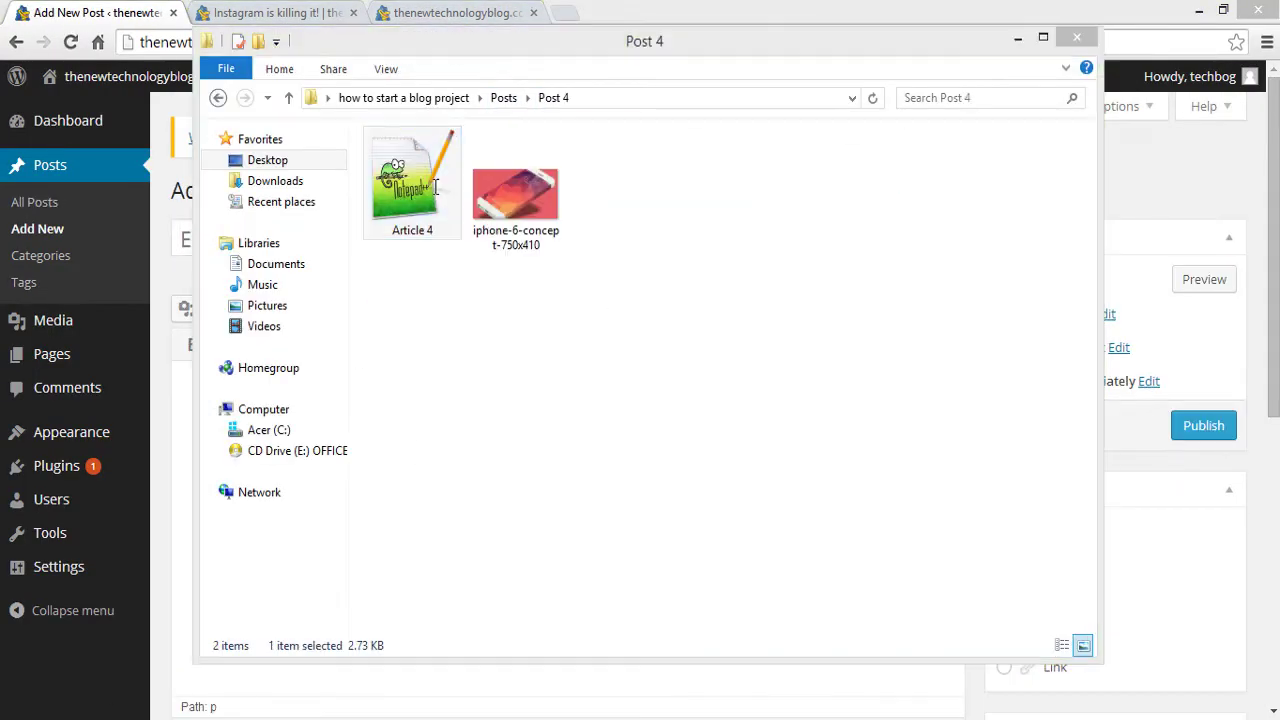
# - Create 'Rumors about iPhone 6' with Article 4's text under a new Tech category
pyautogui.doubleClick(412, 185)
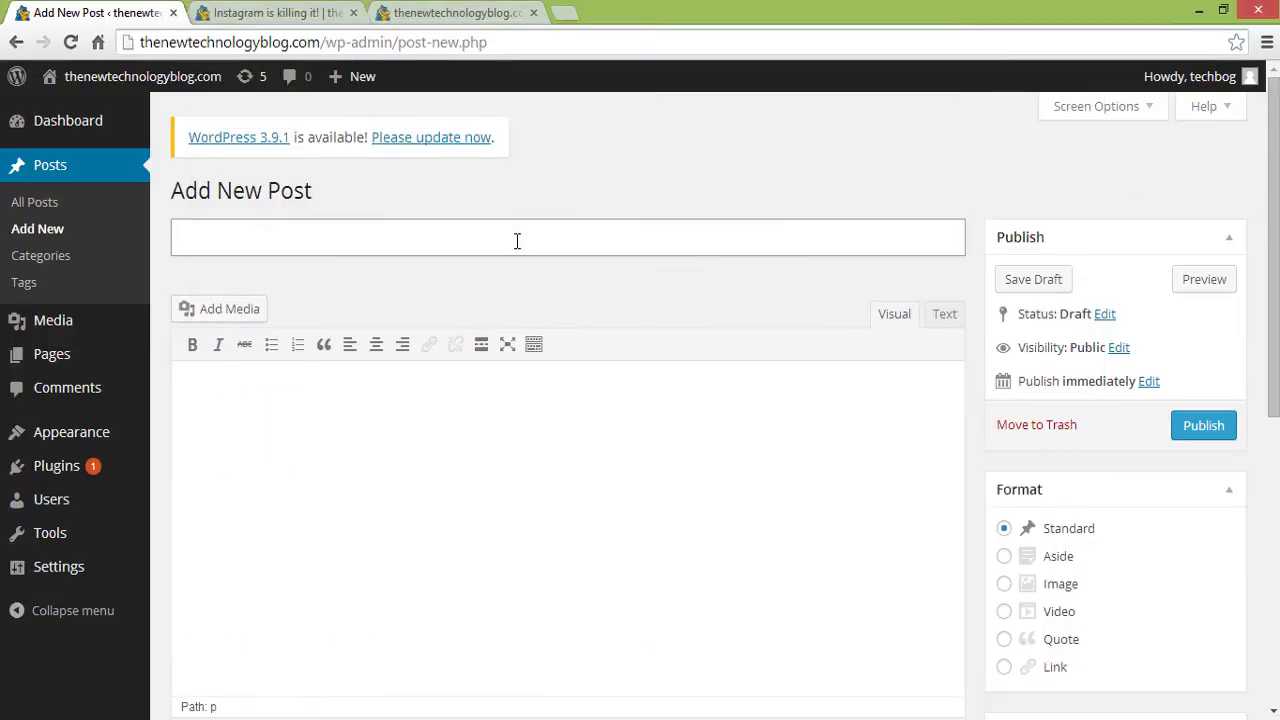
pyautogui.click(517, 240)
pyautogui.write('Rumors about iPhone 6')
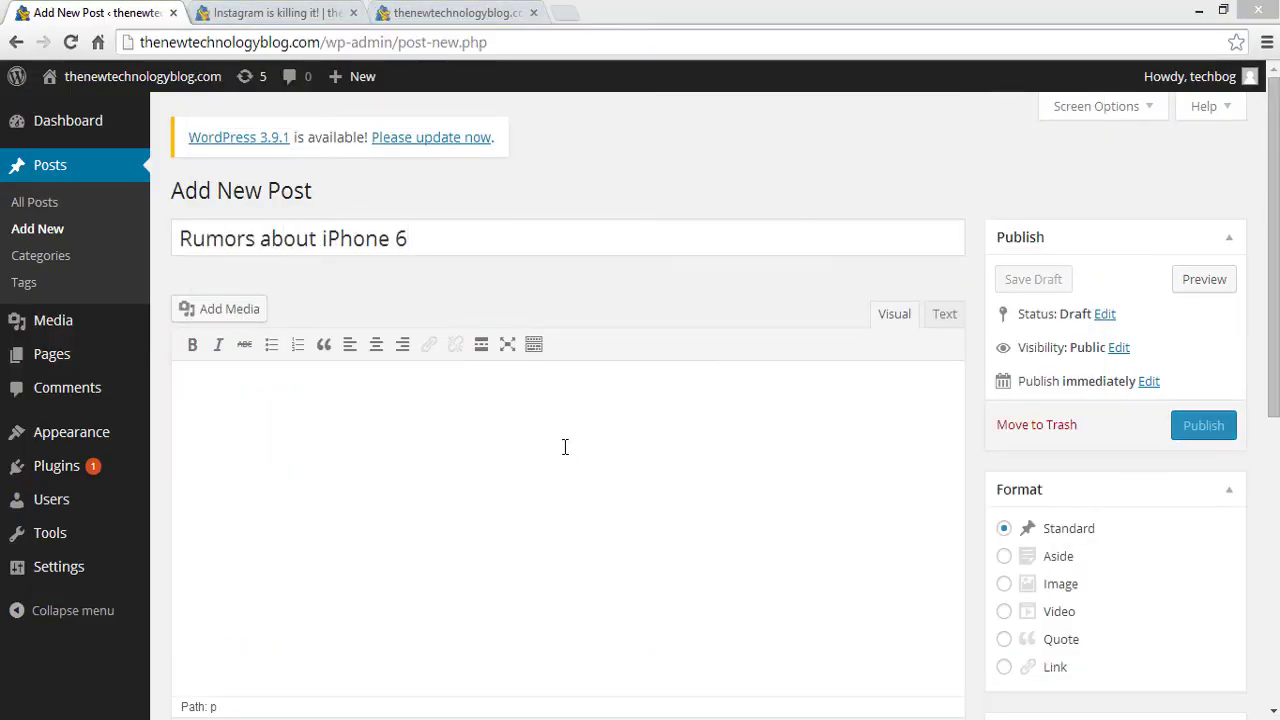
pyautogui.hotkey('ctrl', 'v')
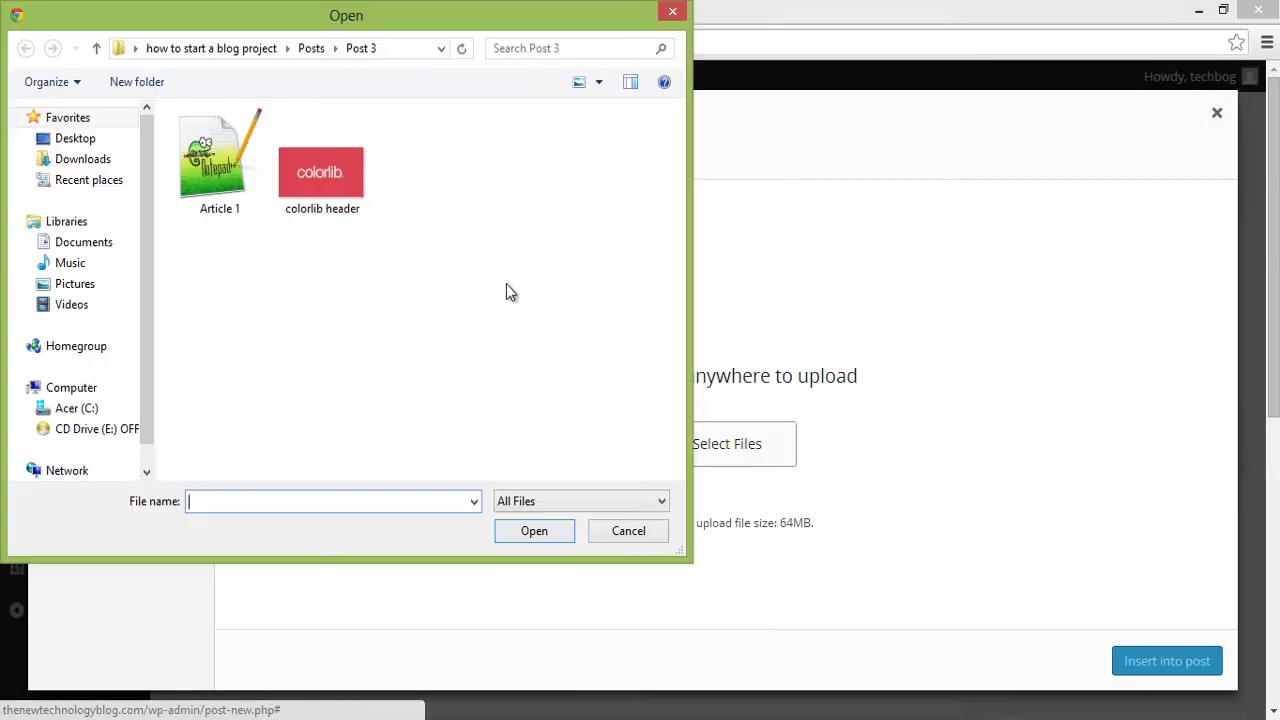
pyautogui.press('Escape')
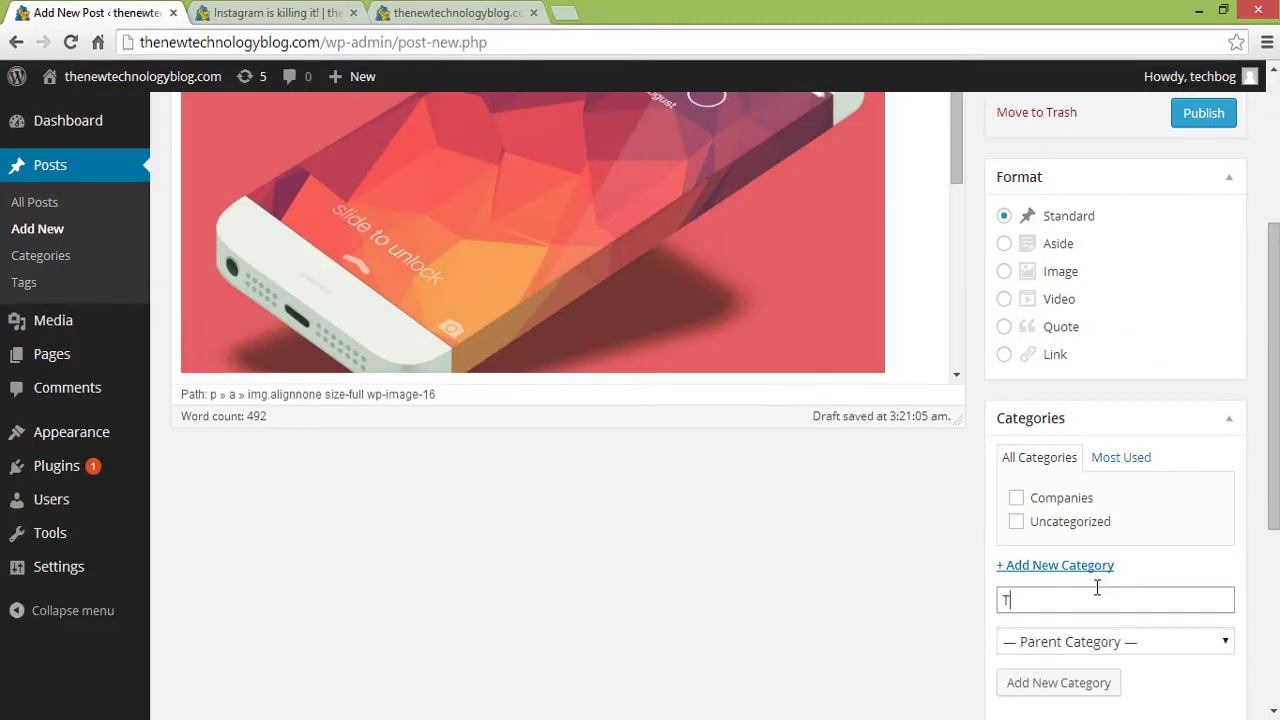
pyautogui.write('ech')
pyautogui.click(1210, 400)
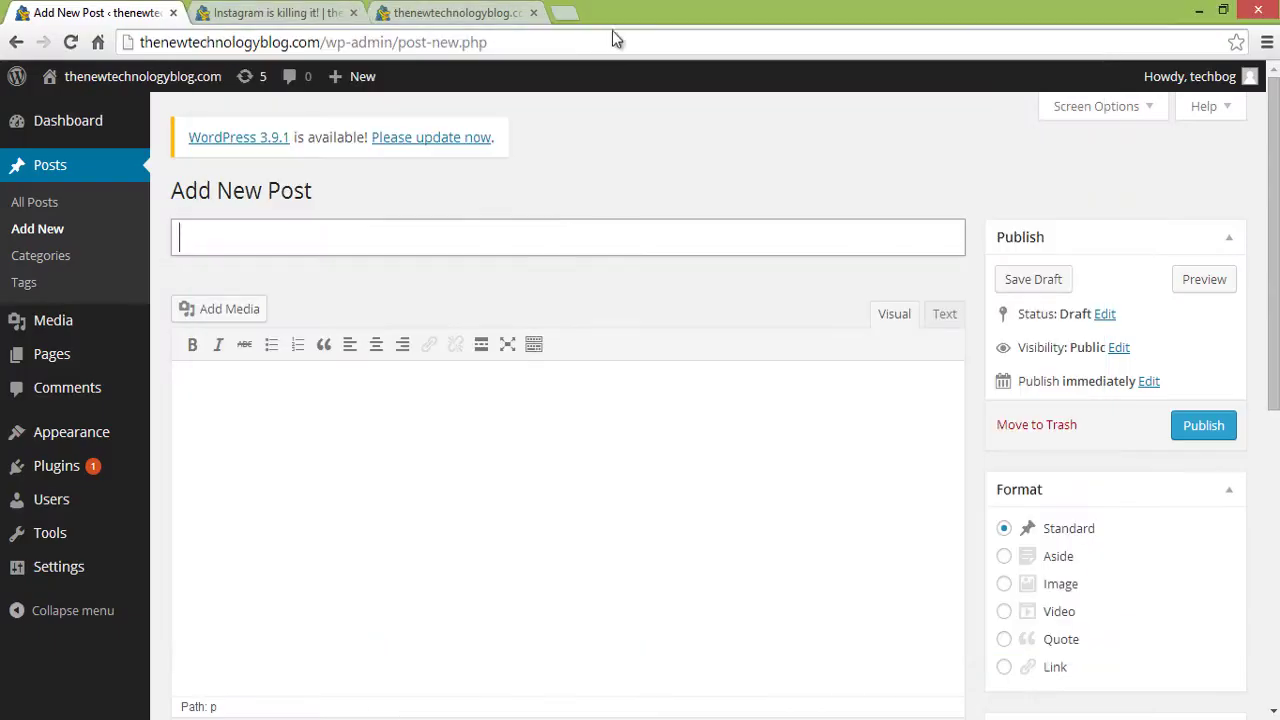
# - Create 'New food mobile app released' with its article text and the radio-ui image
pyautogui.write('New food mobile app released')
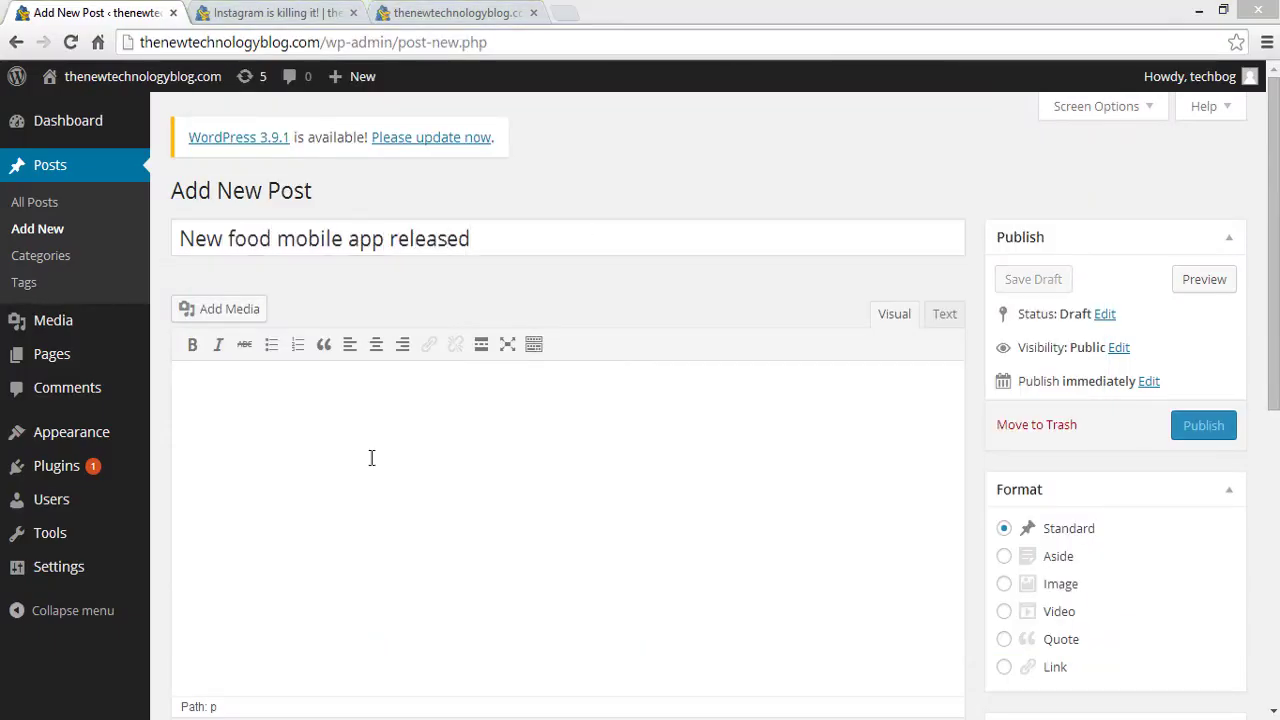
pyautogui.hotkey('ctrl', 'v')
pyautogui.click(220, 308)
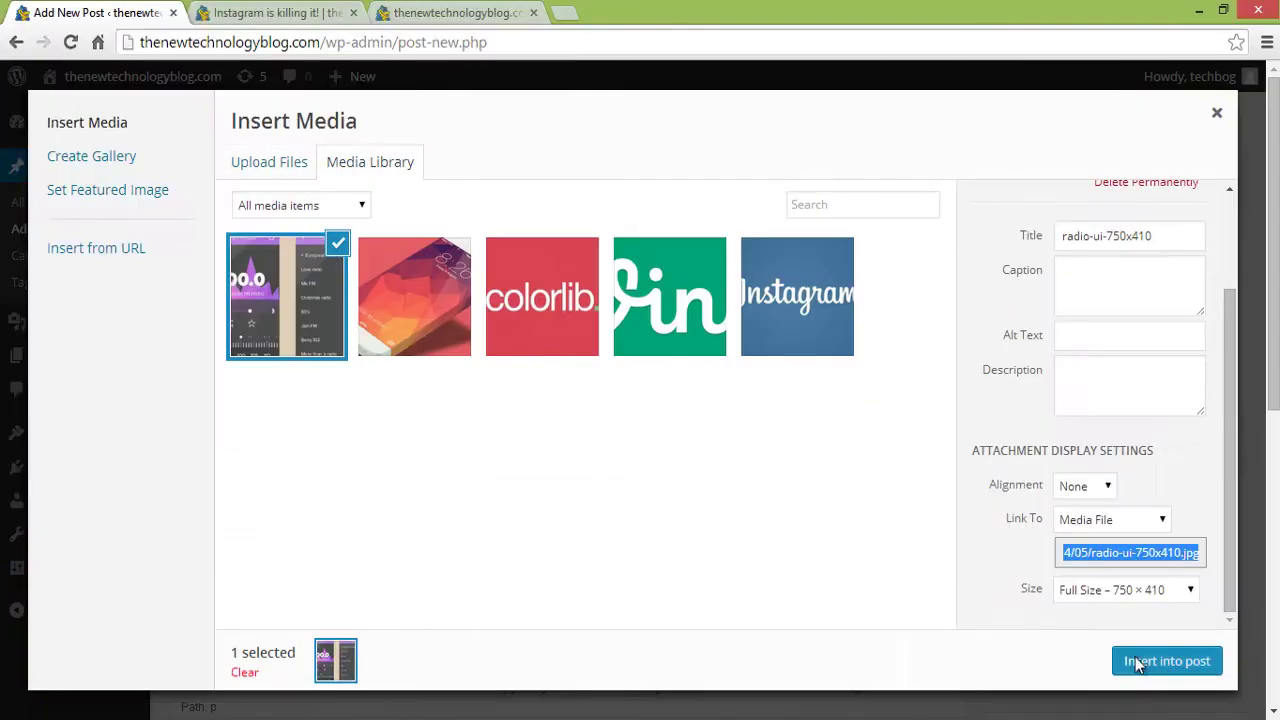
pyautogui.click(1166, 661)
pyautogui.scroll(3, 1131, 291)
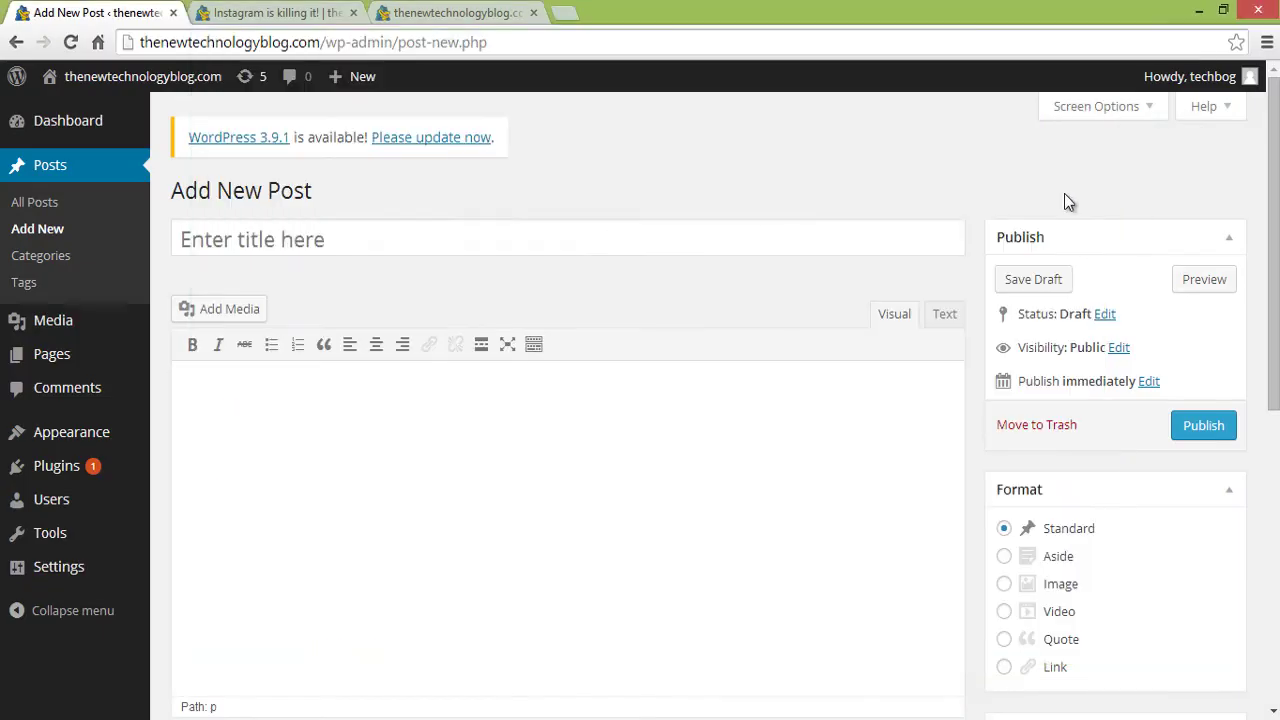
# - Publish 'Macbook Pro is coming out soon' with its article text and a laptop image
pyautogui.click(613, 238)
pyautogui.write('Macboo')
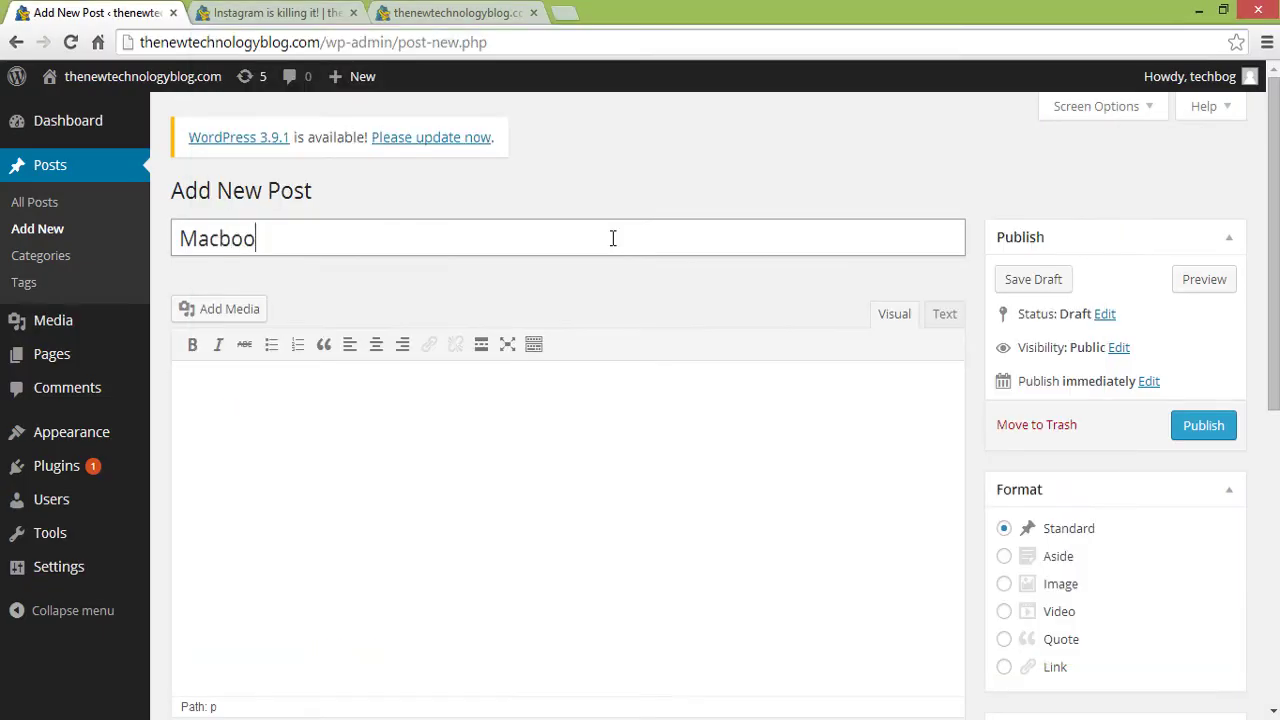
pyautogui.write('k Pro is coming out soon')
pyautogui.click(606, 423)
pyautogui.hotkey('ctrl', 'v')
pyautogui.click(223, 389)
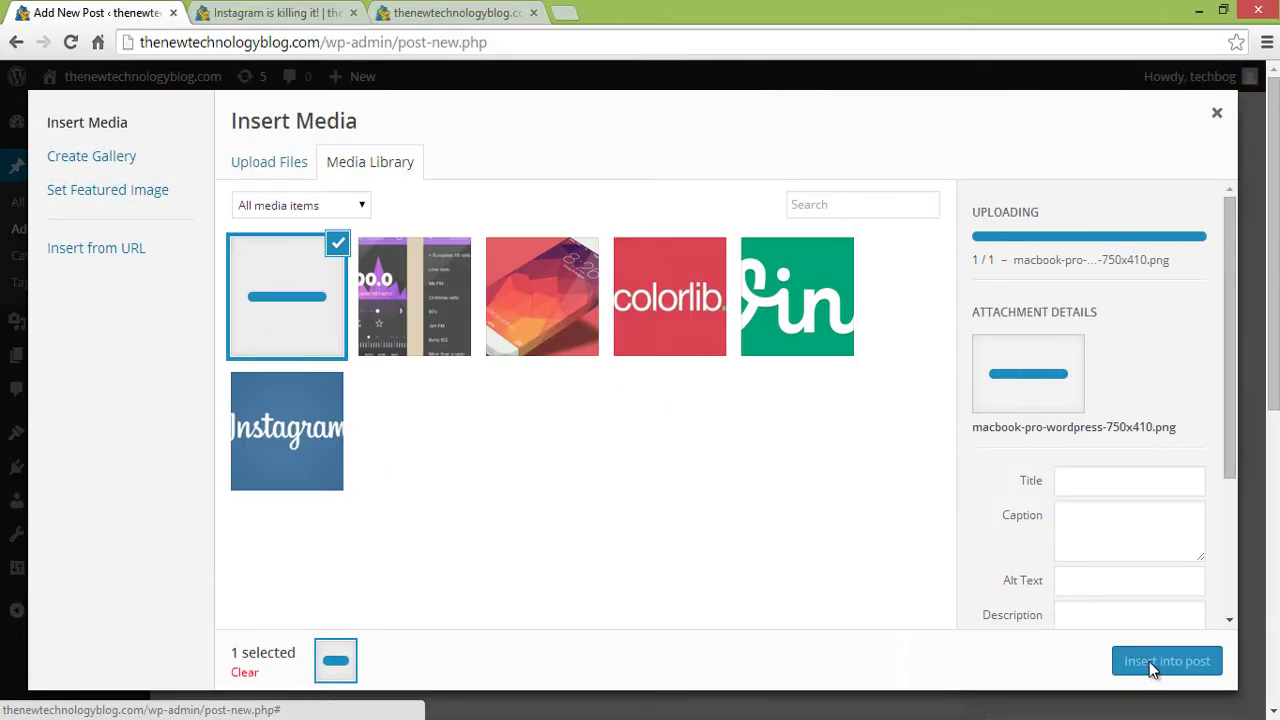
pyautogui.click(1149, 661)
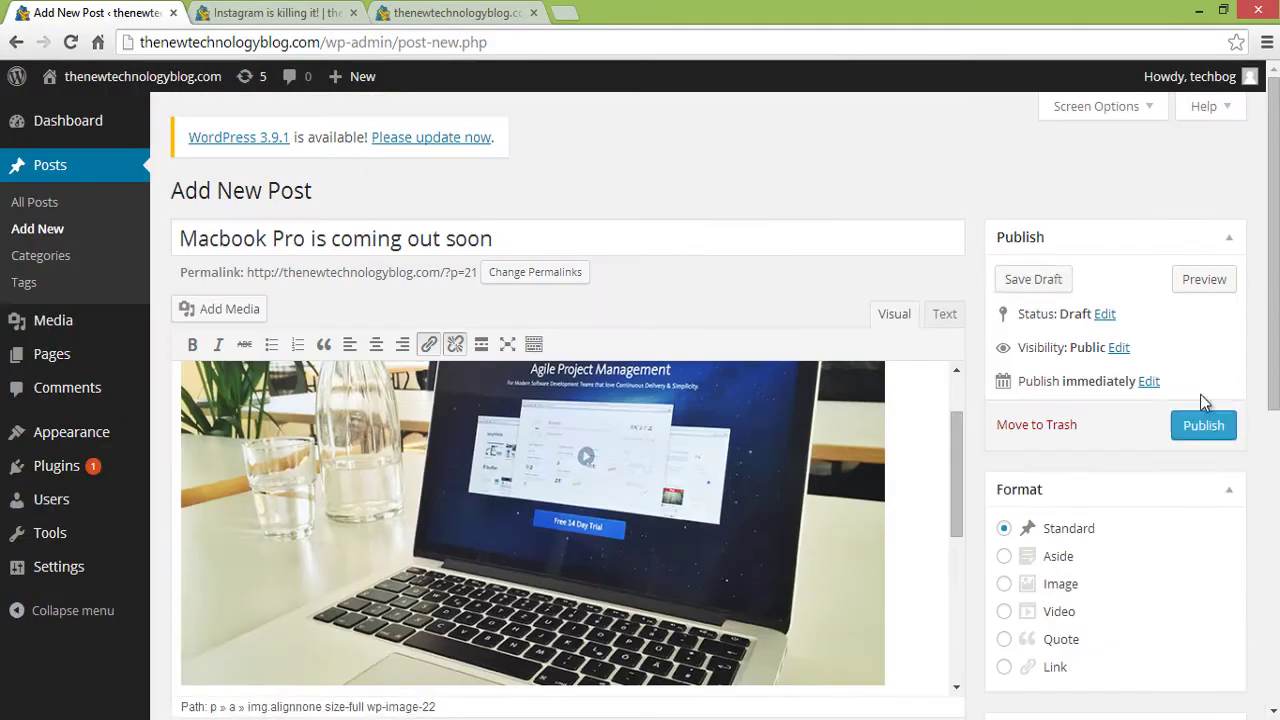
pyautogui.click(1203, 420)
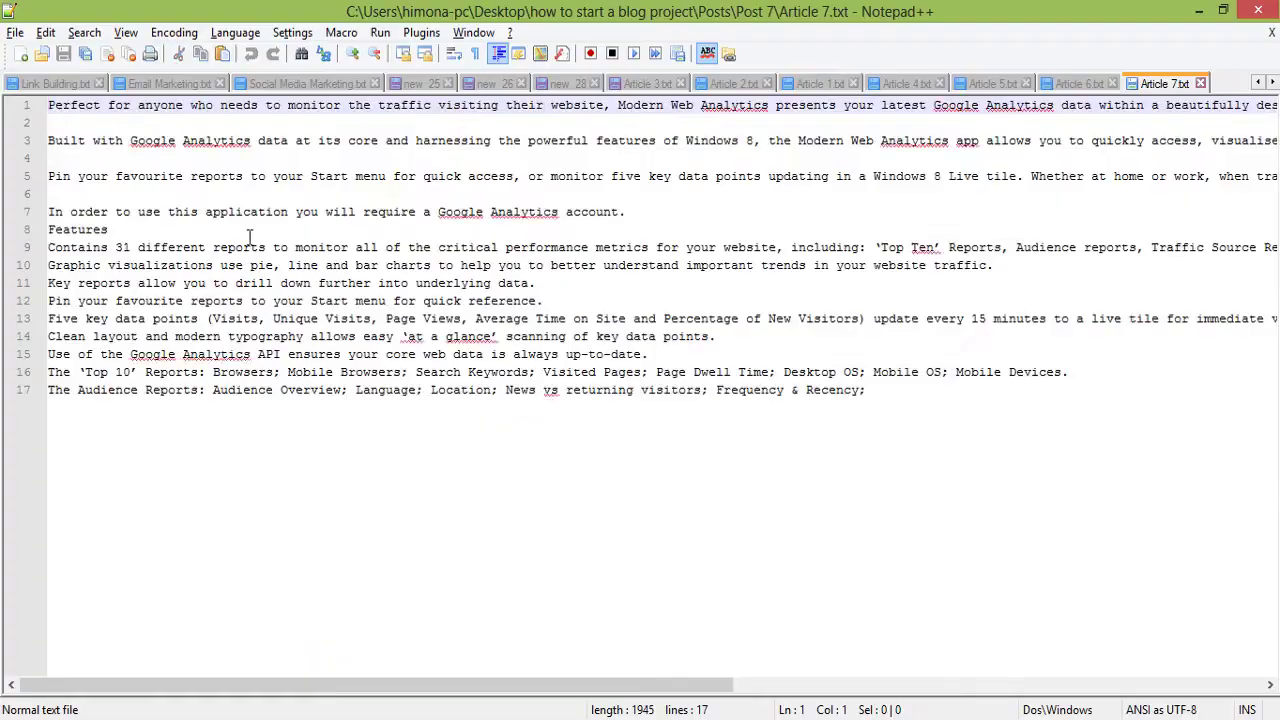
# - Create 'New data company to rival Google' and upload the flat-ui-kit-wordpress image
pyautogui.hotkey('ctrl', 'a')
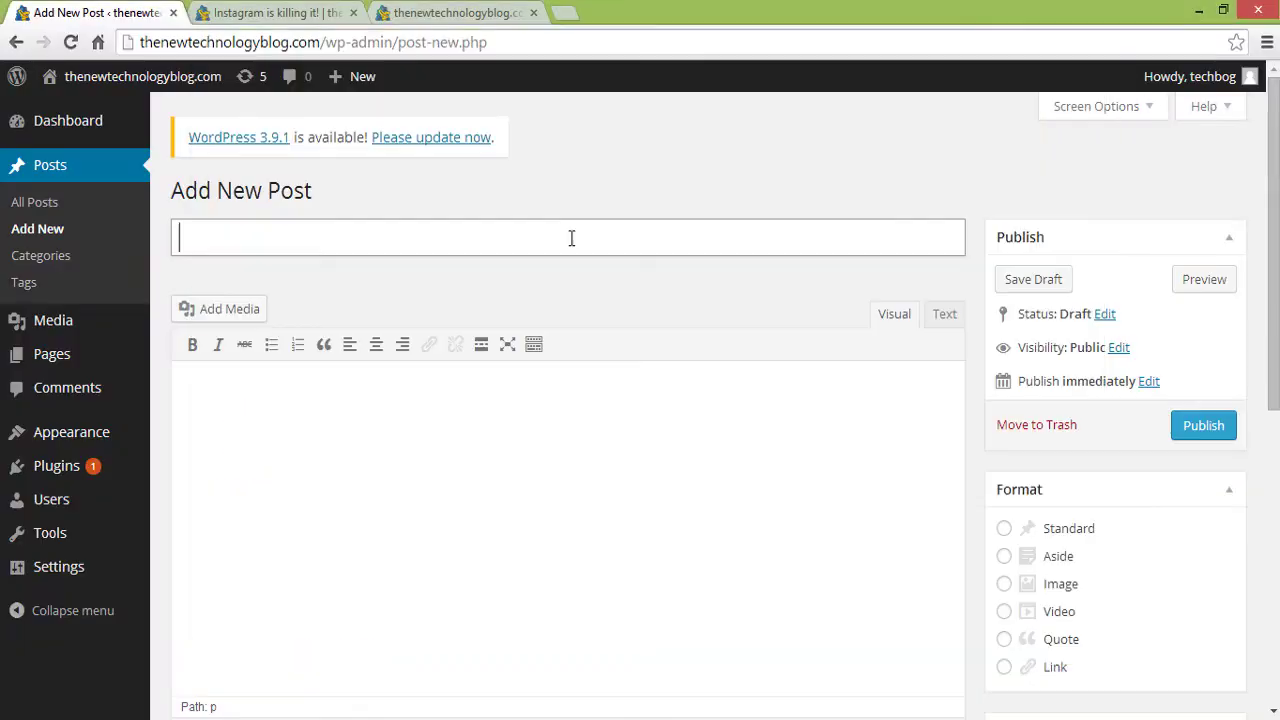
pyautogui.write('New data company to rival Goog')
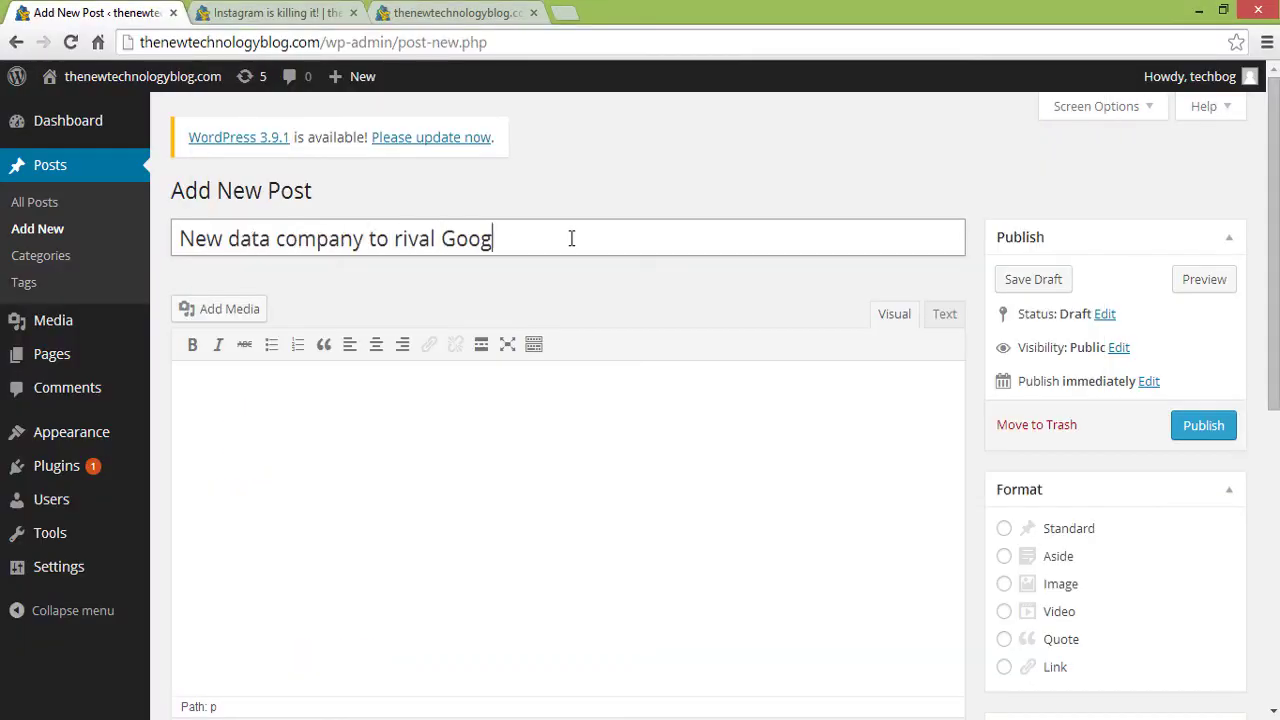
pyautogui.write('le')
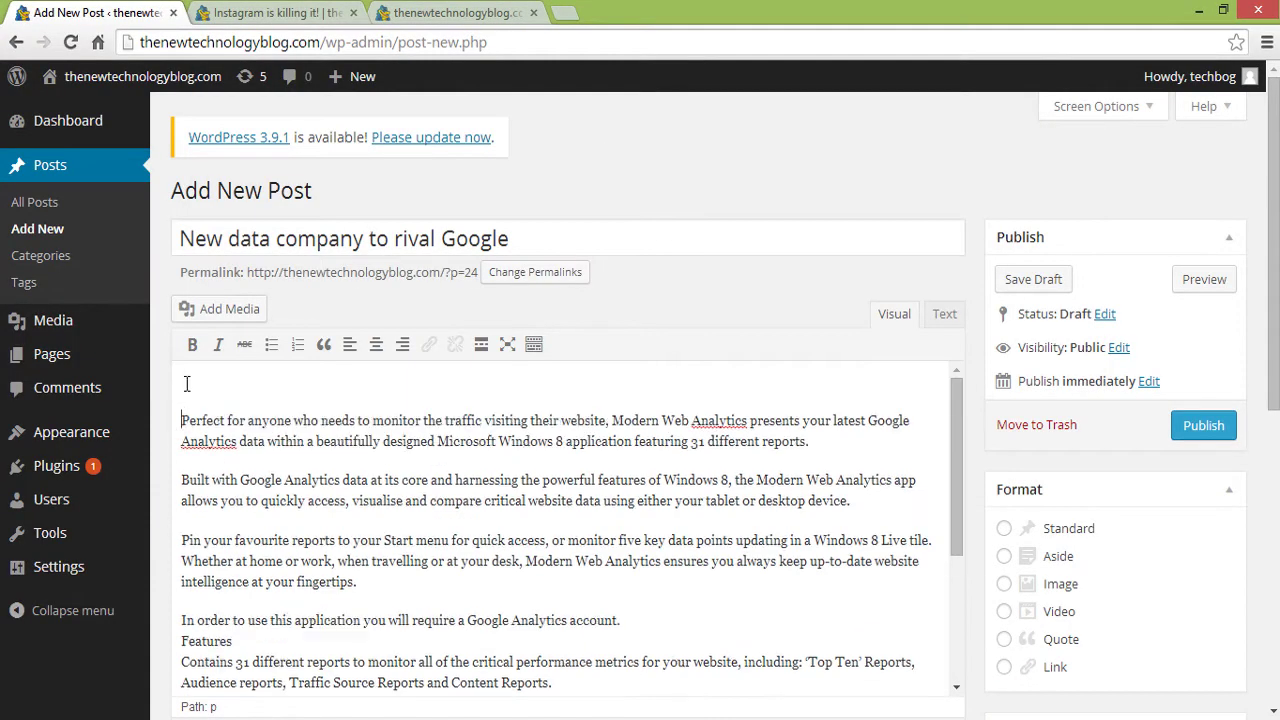
pyautogui.click(219, 308)
pyautogui.click(727, 443)
pyautogui.click(305, 178)
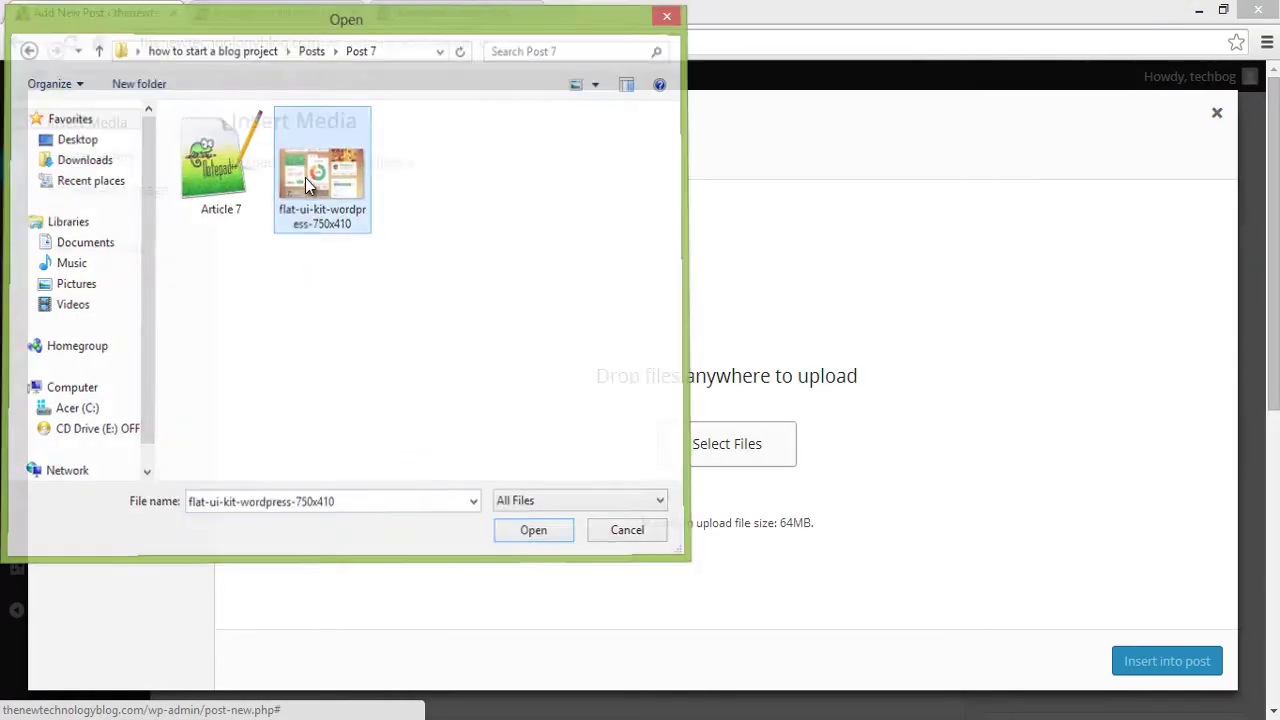
pyautogui.click(1186, 408)
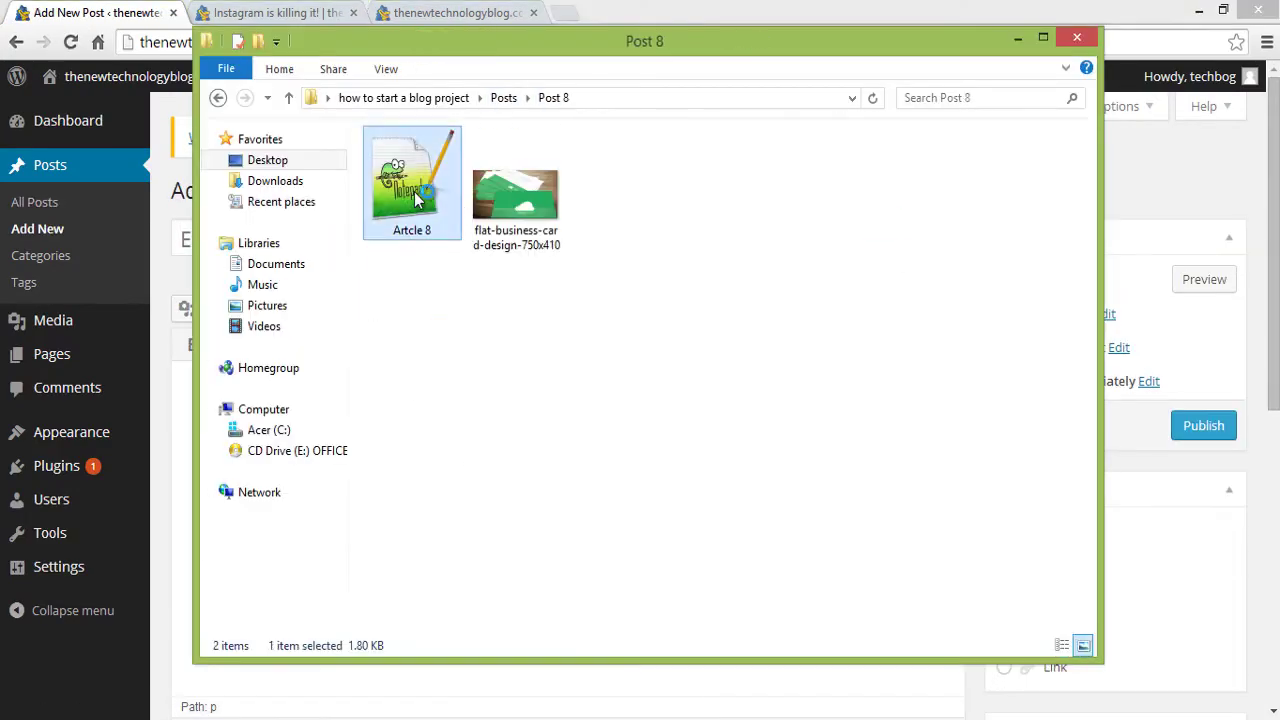
# - Publish 'New business card design' with Article 8's text and image under Companies
pyautogui.doubleClick(414, 192)
pyautogui.hotkey('ctrl', 'a')
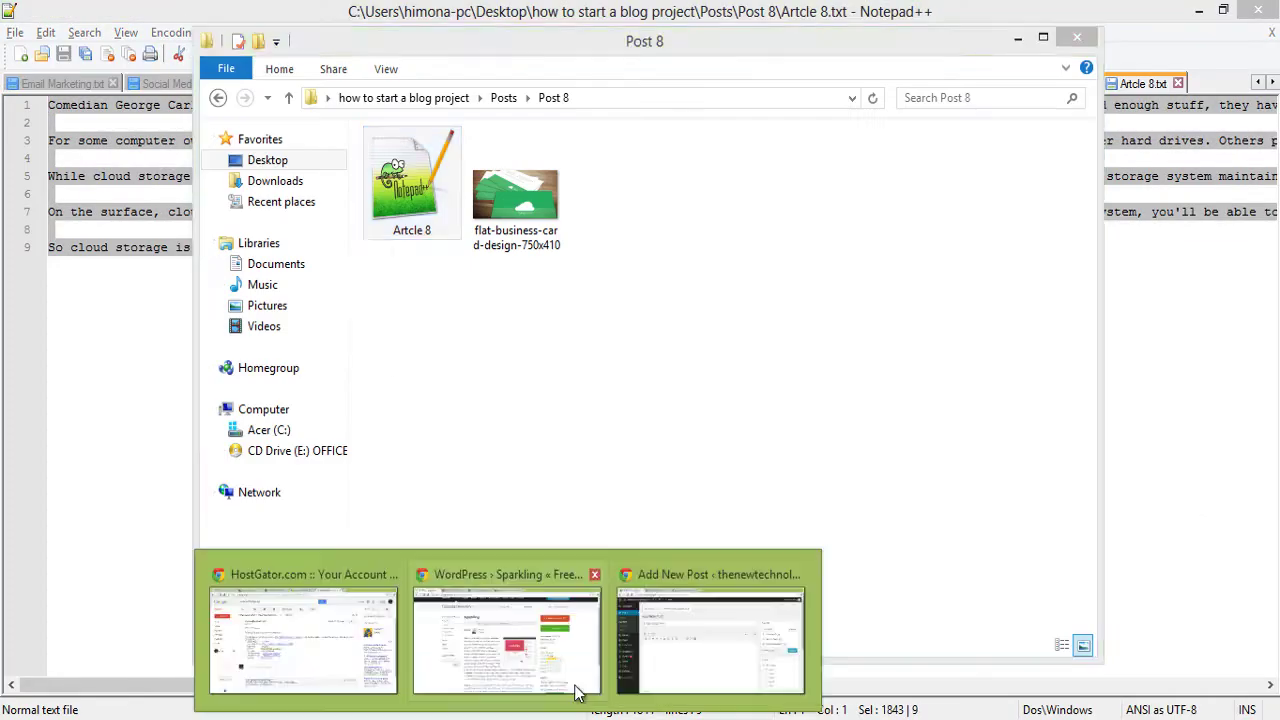
pyautogui.write('New')
pyautogui.write(' business card design')
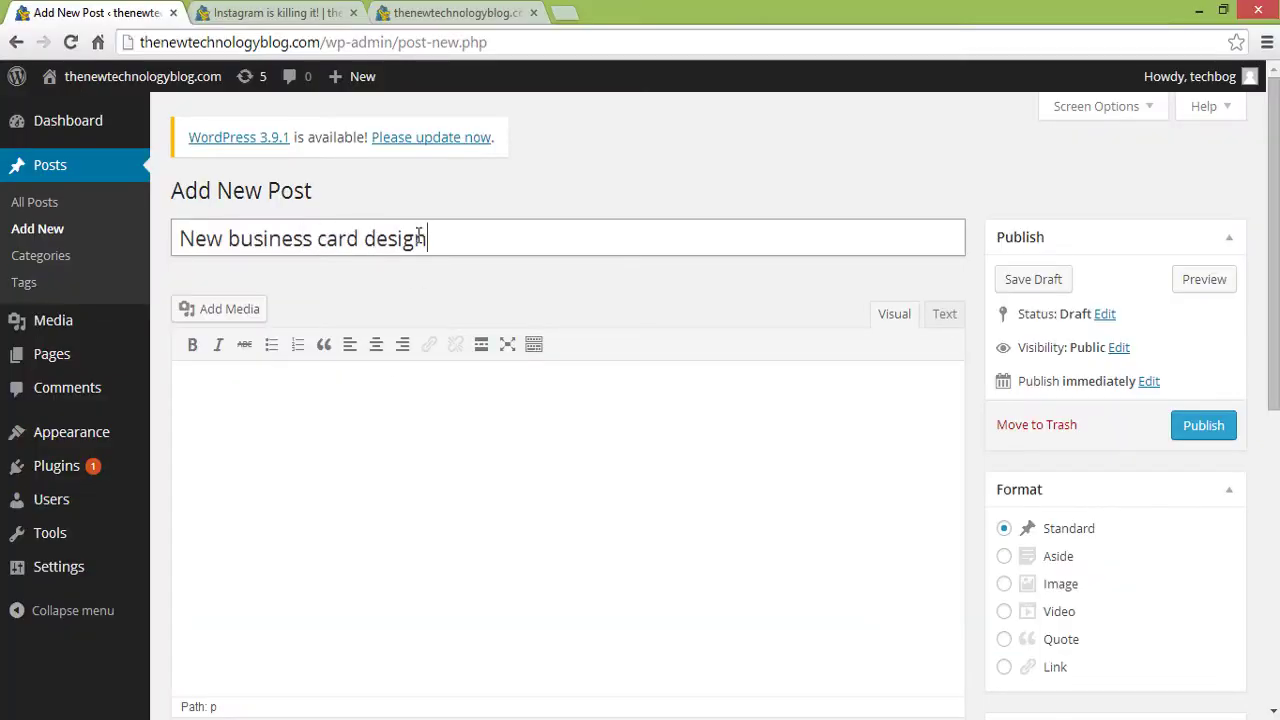
pyautogui.press('Tab')
pyautogui.hotkey('ctrl', 'v')
pyautogui.hotkey('ctrl', 'Home')
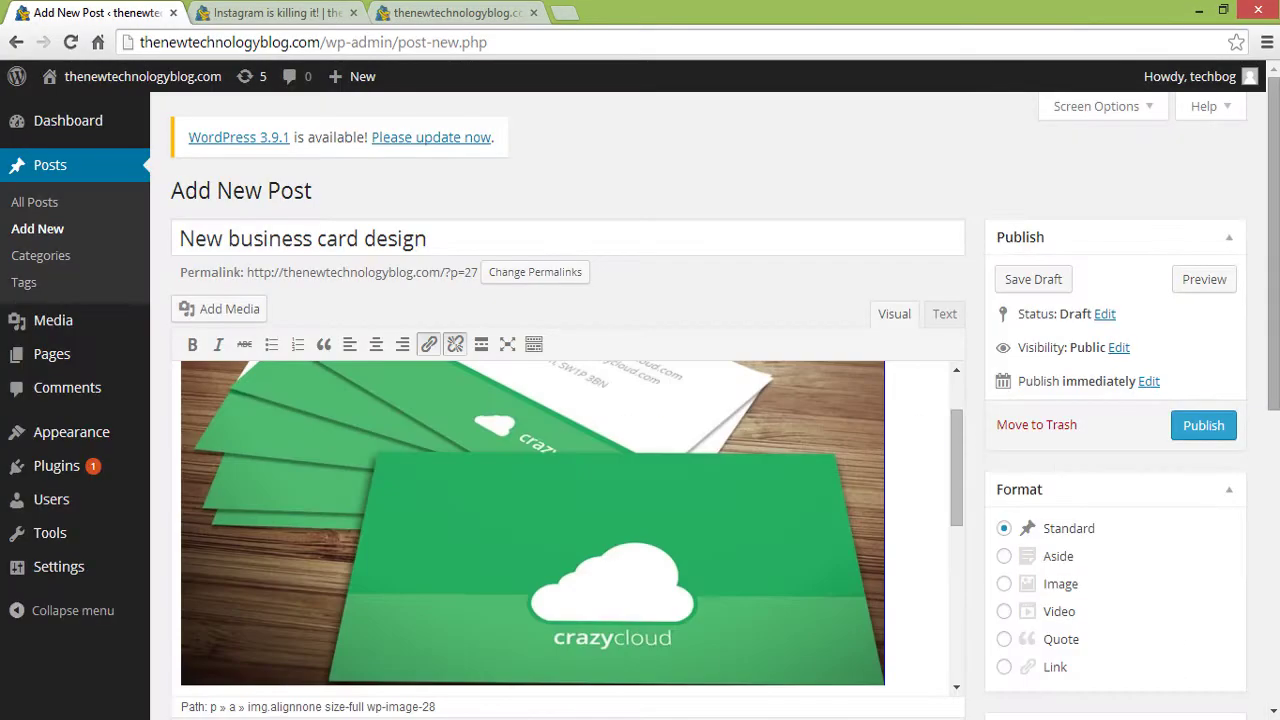
pyautogui.click(1190, 424)
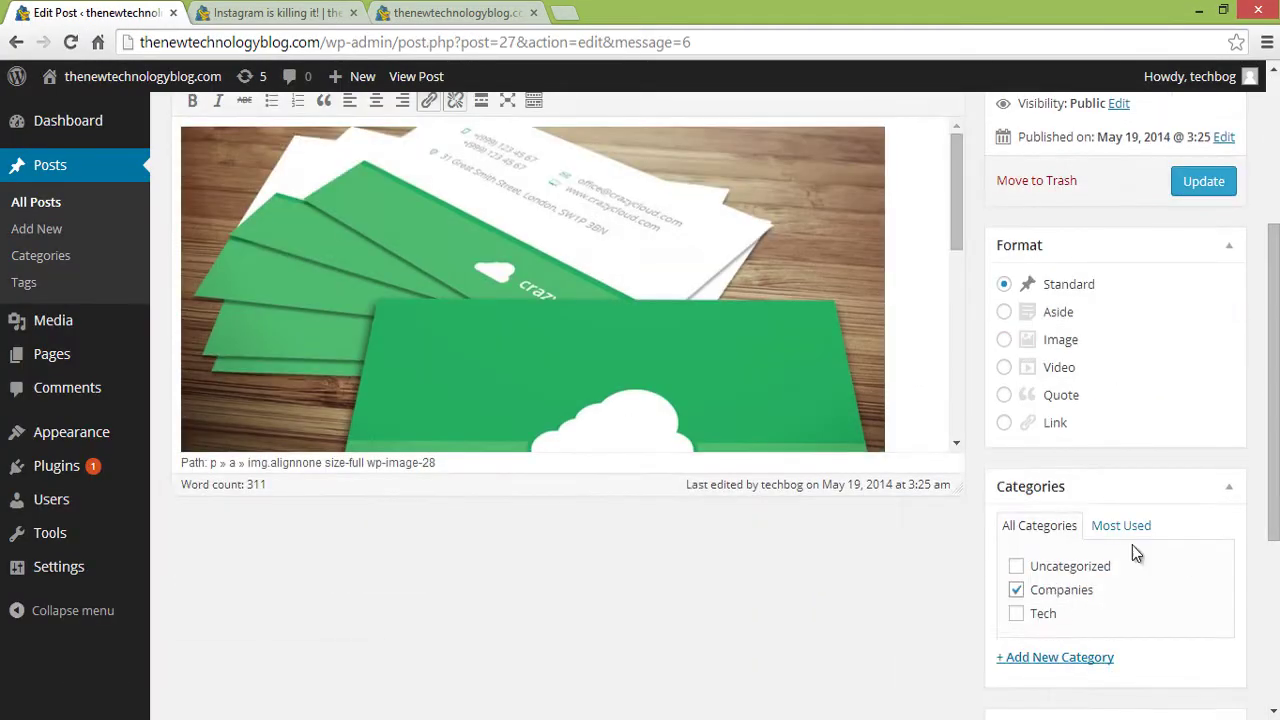
pyautogui.scroll(5, 1181, 340)
pyautogui.click(1197, 417)
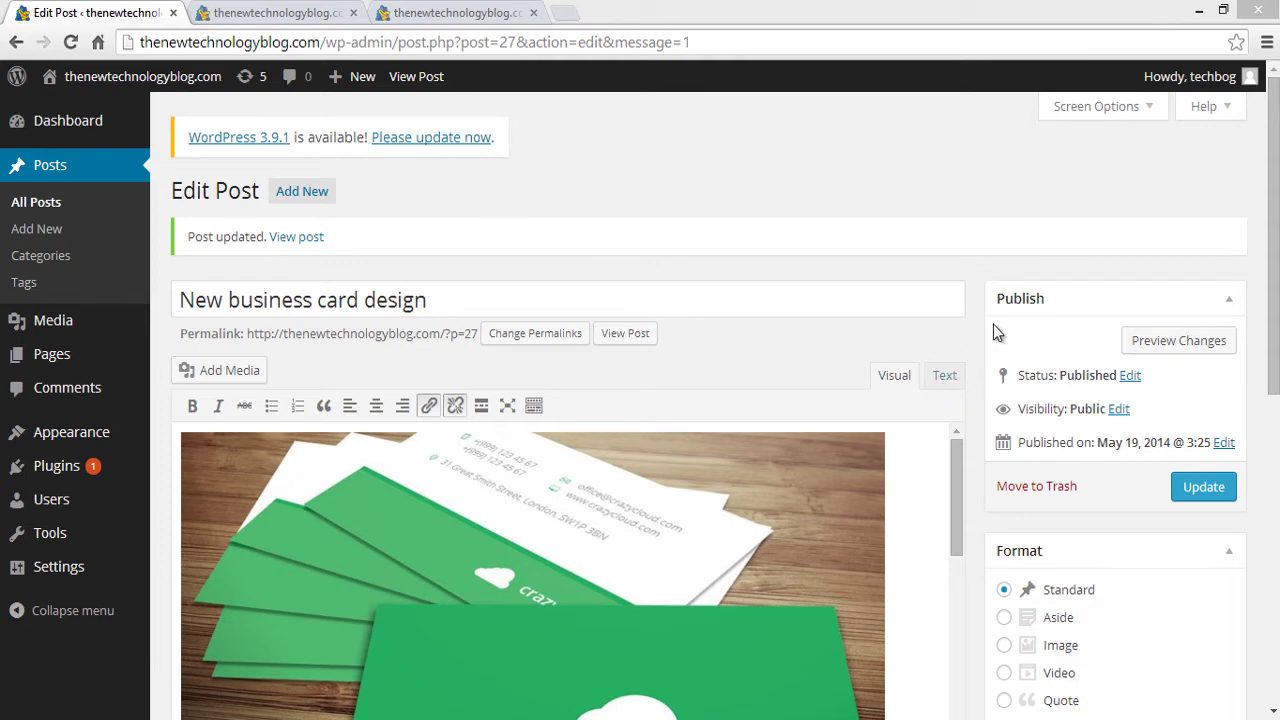
pyautogui.click(566, 12)
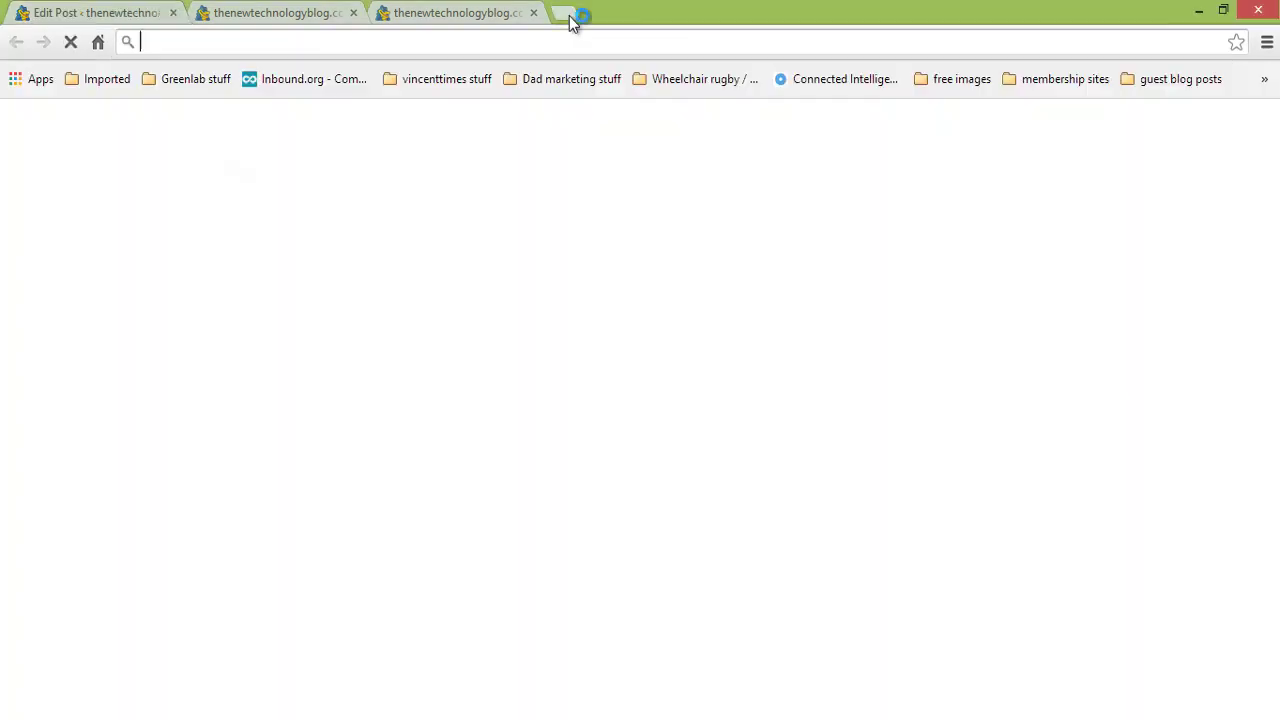
# - Load the copied 'Are we ready for self-driving cars?' video link and pause it
pyautogui.rightClick(583, 44)
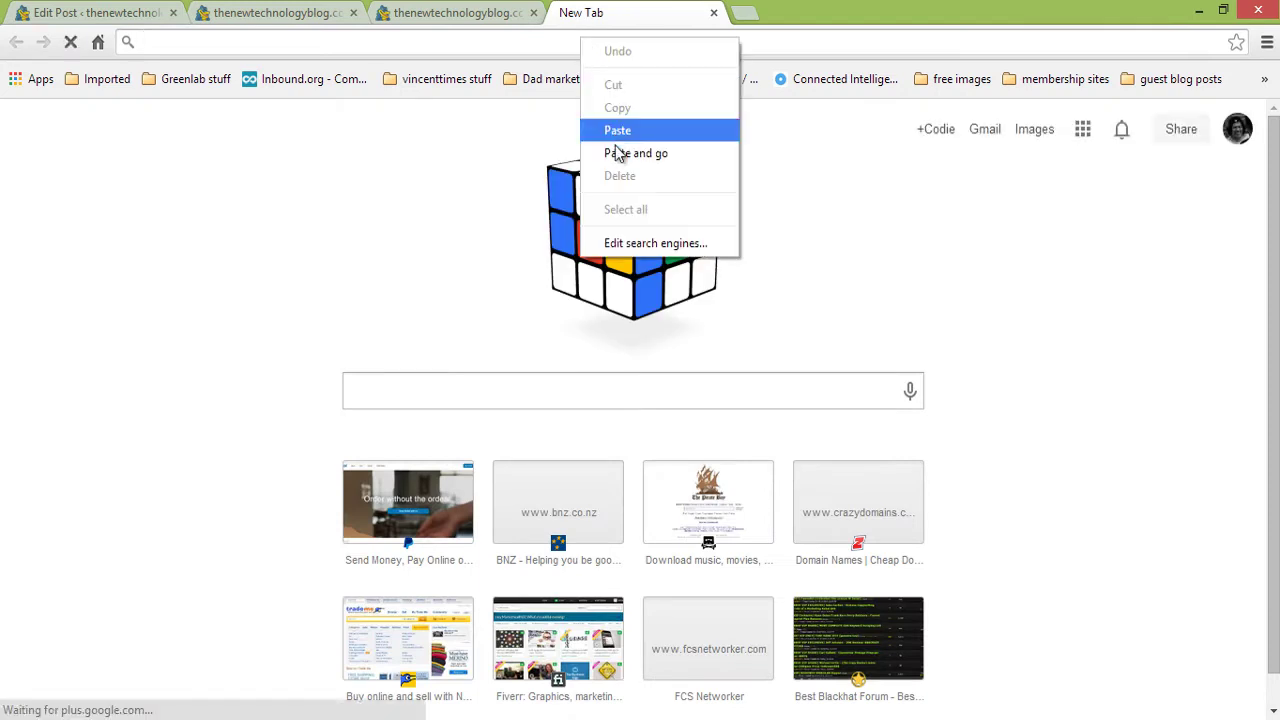
pyautogui.click(620, 153)
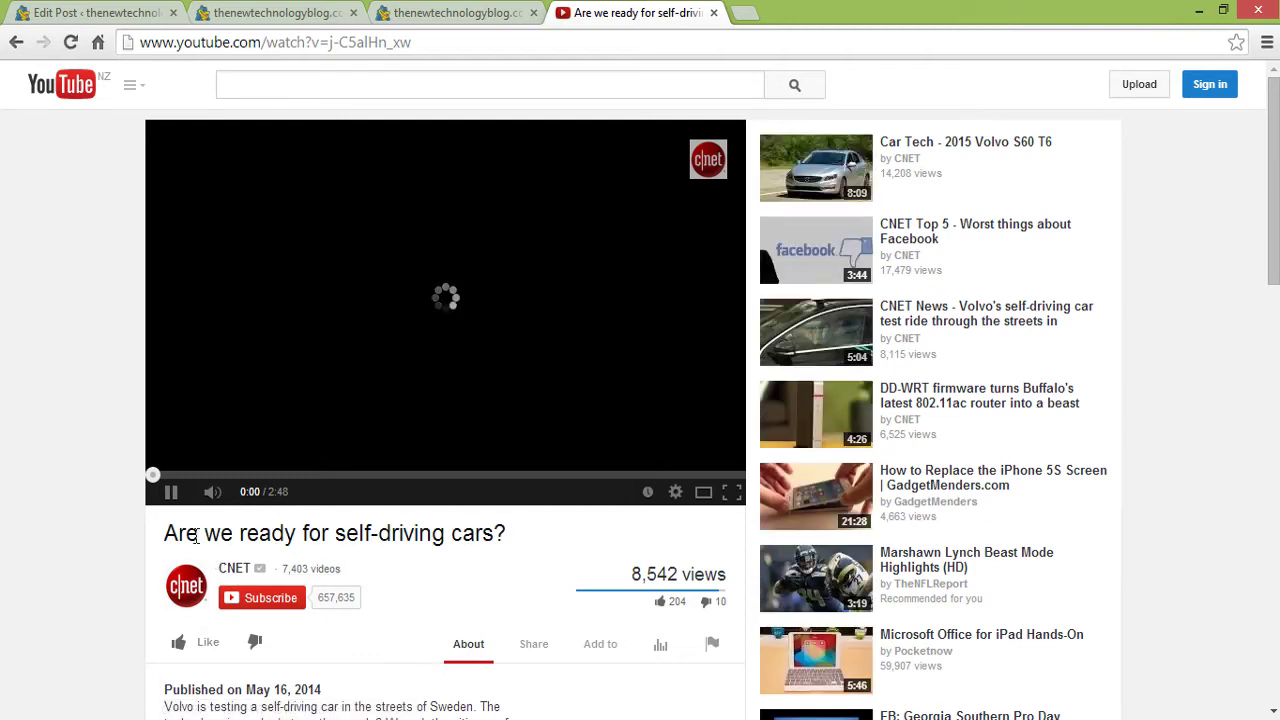
pyautogui.click(171, 491)
pyautogui.middleClick(94, 478)
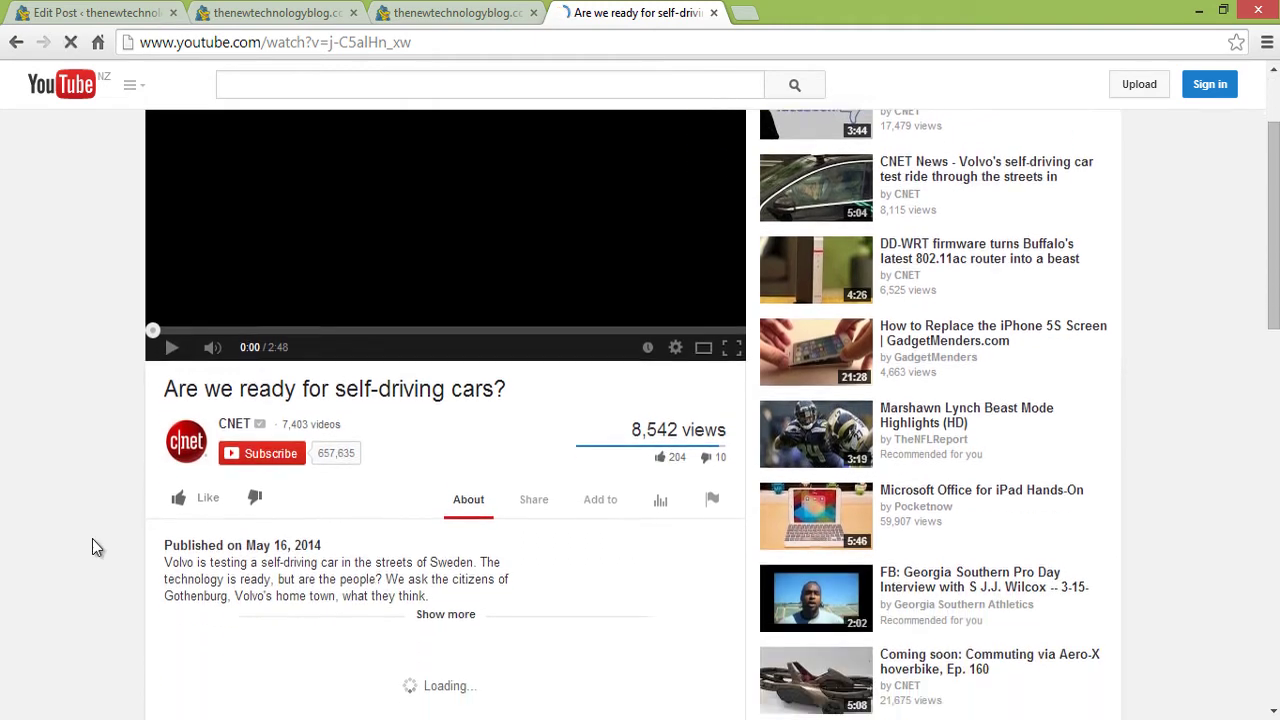
pyautogui.scroll(-3, 92, 540)
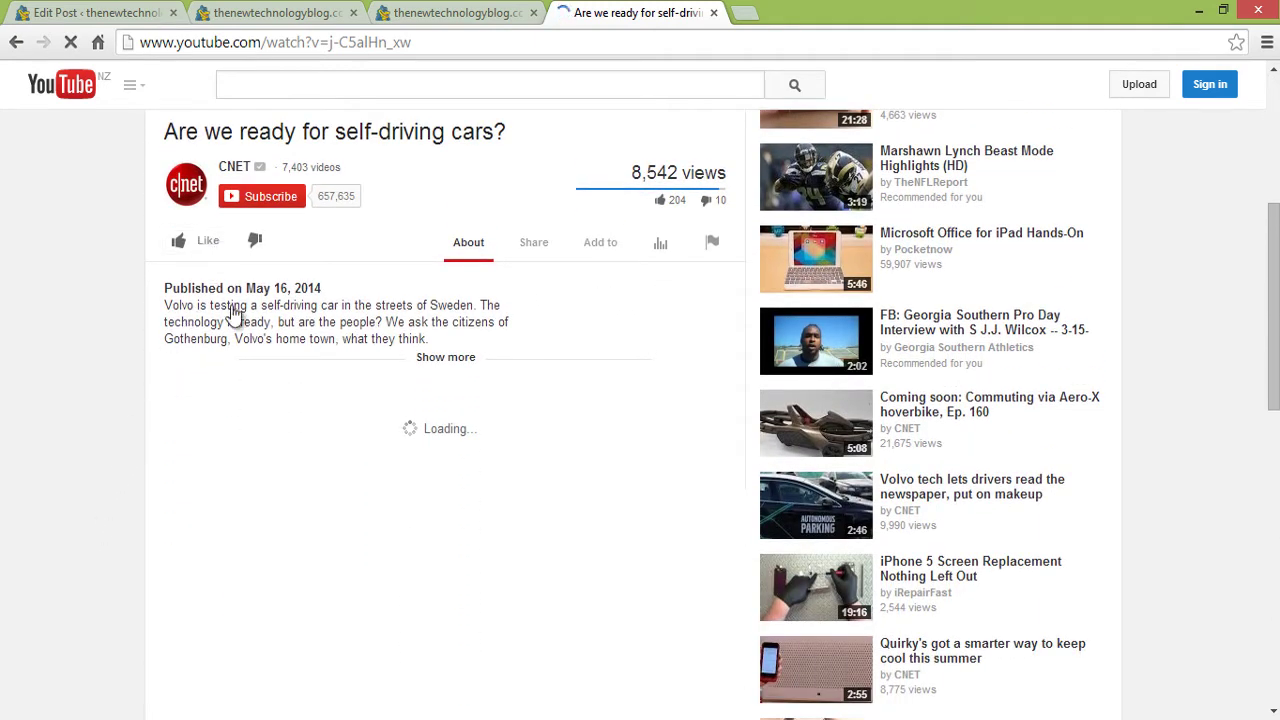
# - Copy the video's embed code from its Share > Embed options
pyautogui.click(597, 250)
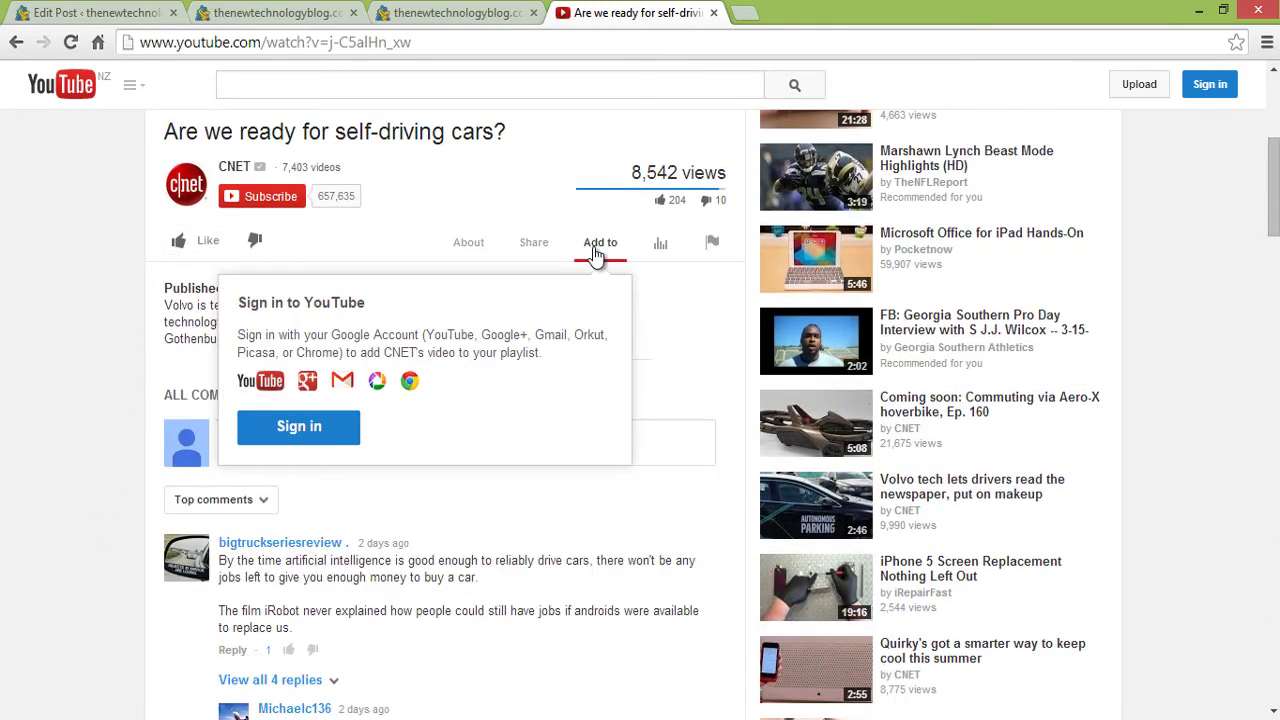
pyautogui.click(536, 250)
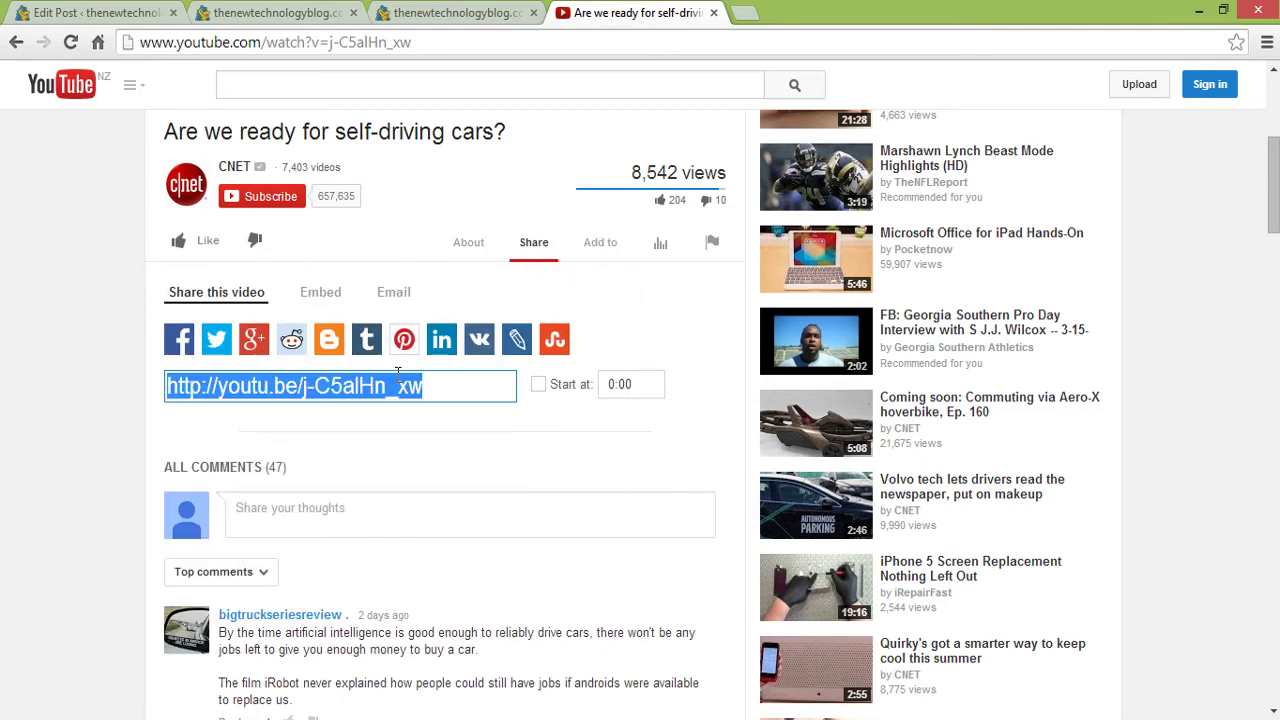
pyautogui.click(322, 292)
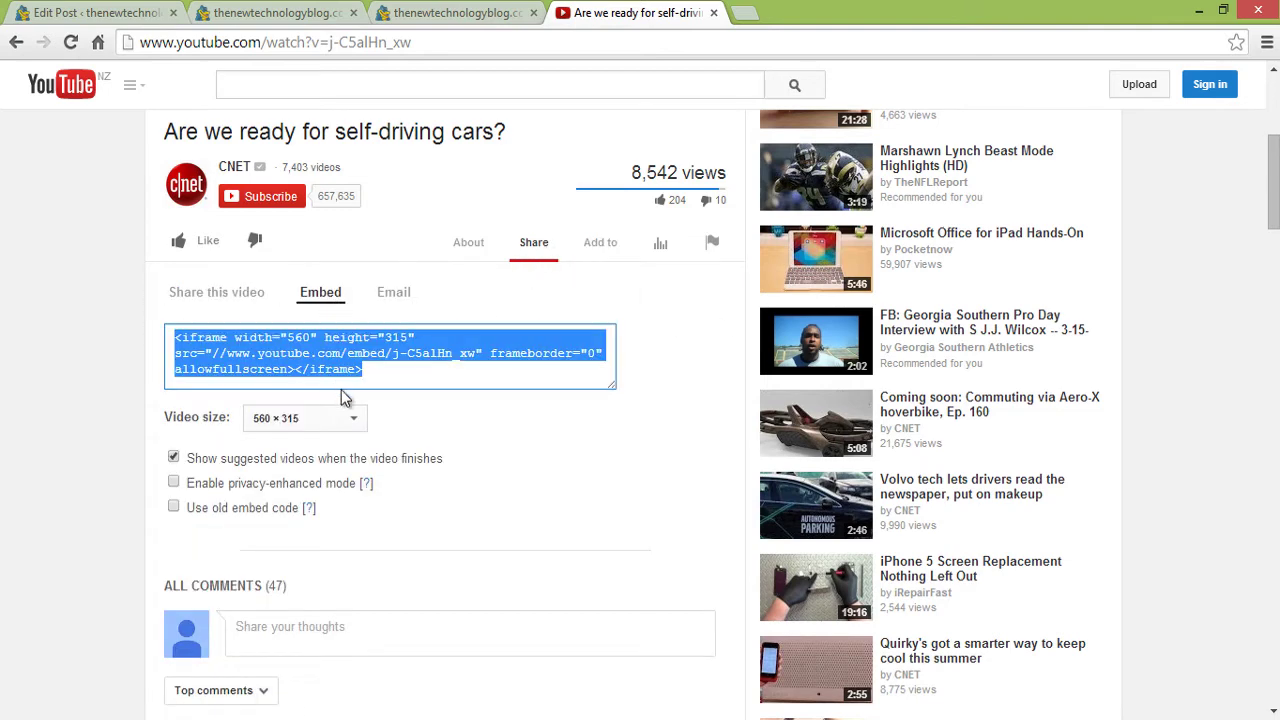
pyautogui.rightClick(333, 355)
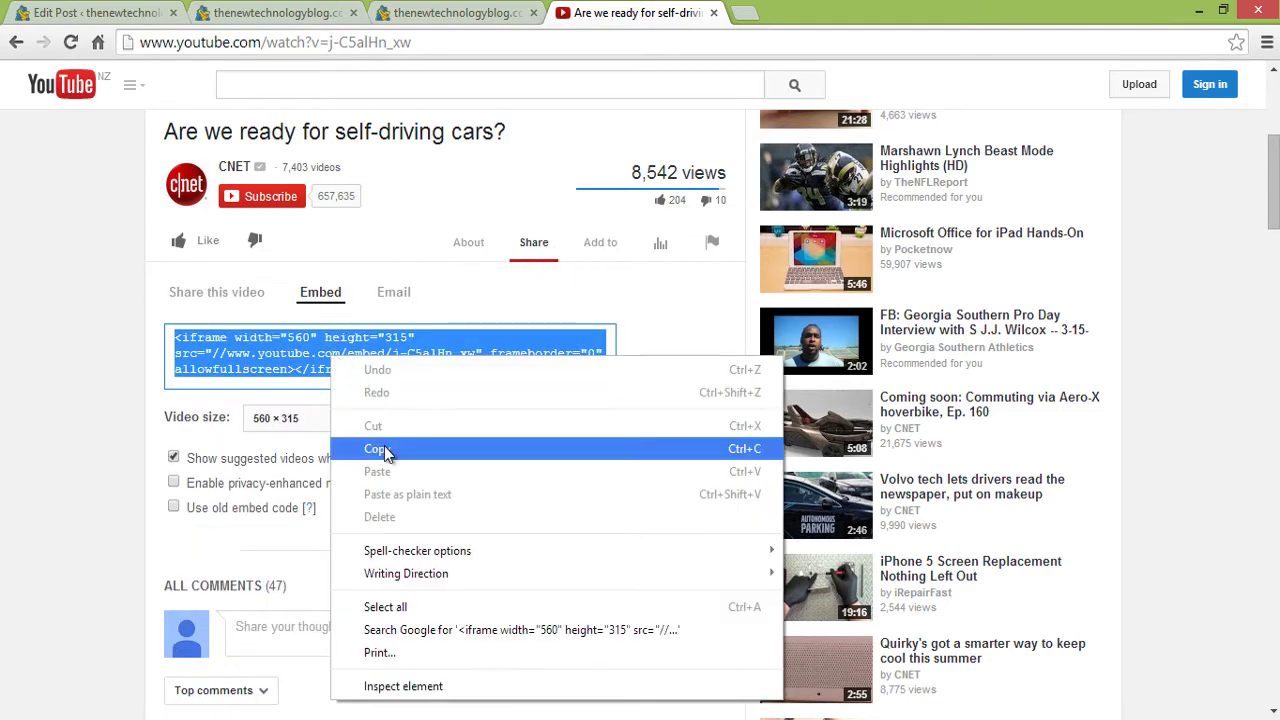
pyautogui.click(386, 448)
pyautogui.click(277, 14)
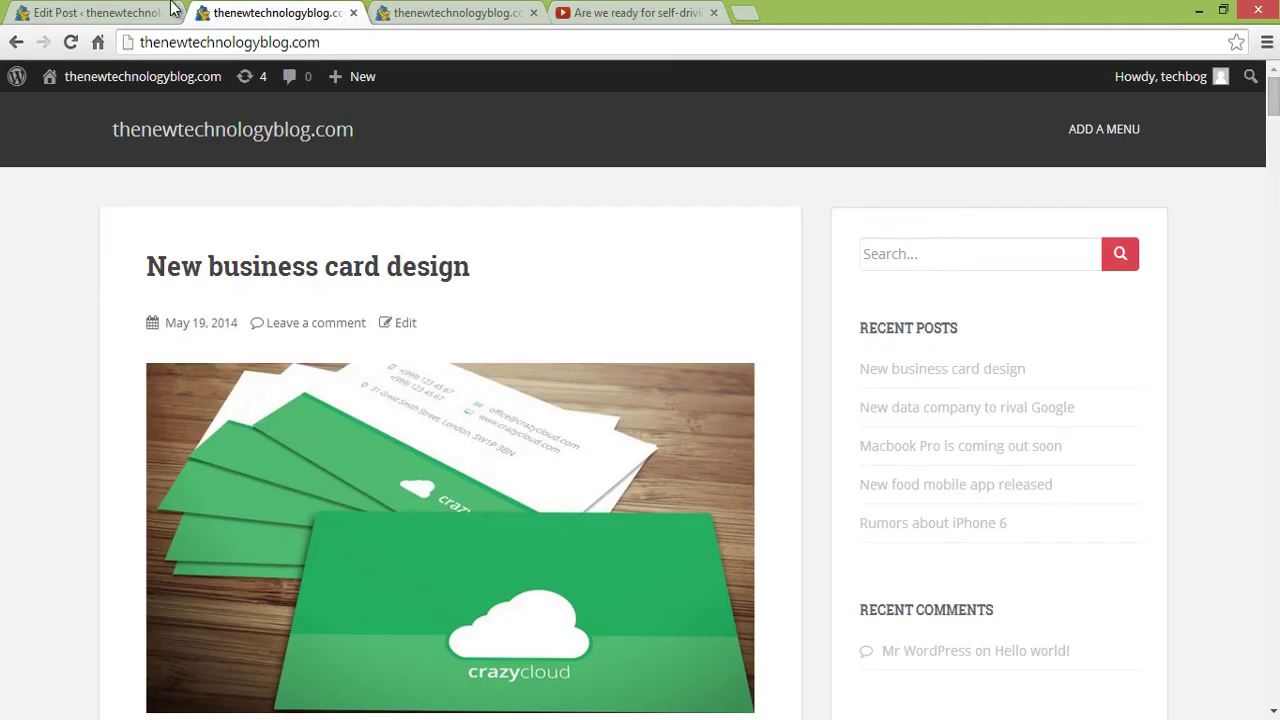
# - In the Text view, paste the YouTube iframe code after the first paragraph
pyautogui.click(100, 13)
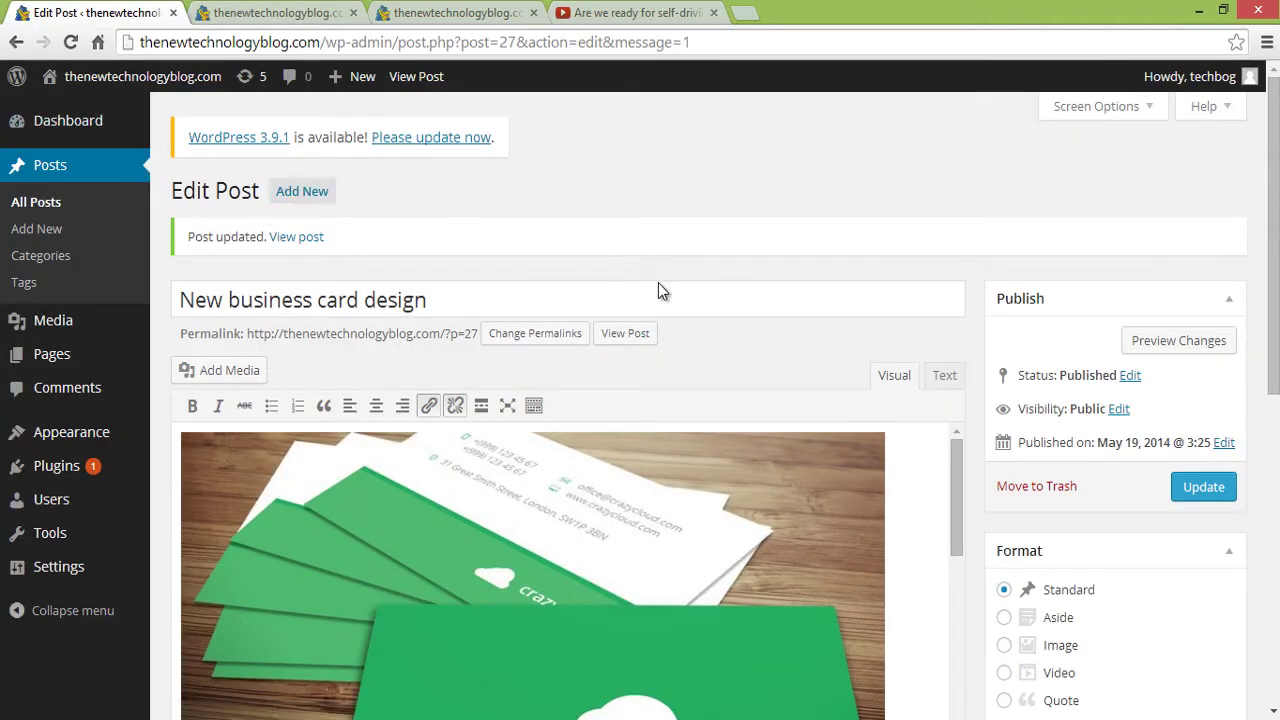
pyautogui.moveTo(959, 475); pyautogui.dragTo(925, 615)
pyautogui.scroll(-1, 917, 583)
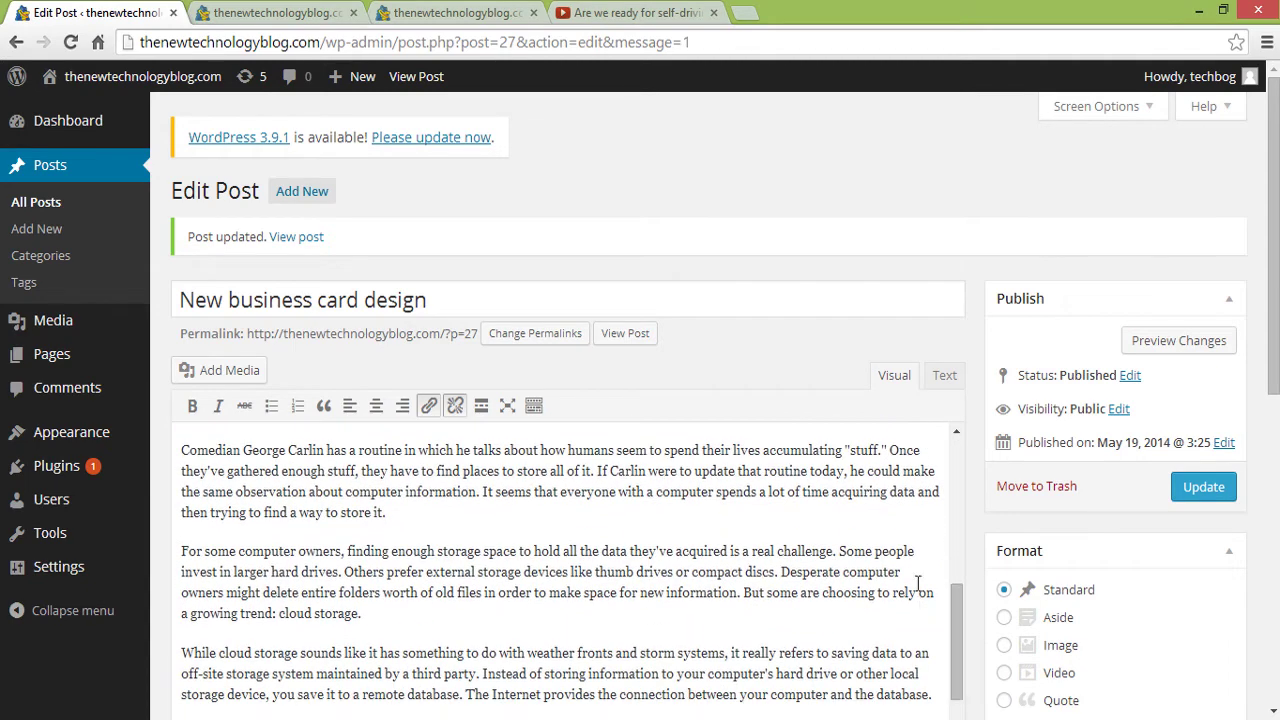
pyautogui.click(945, 378)
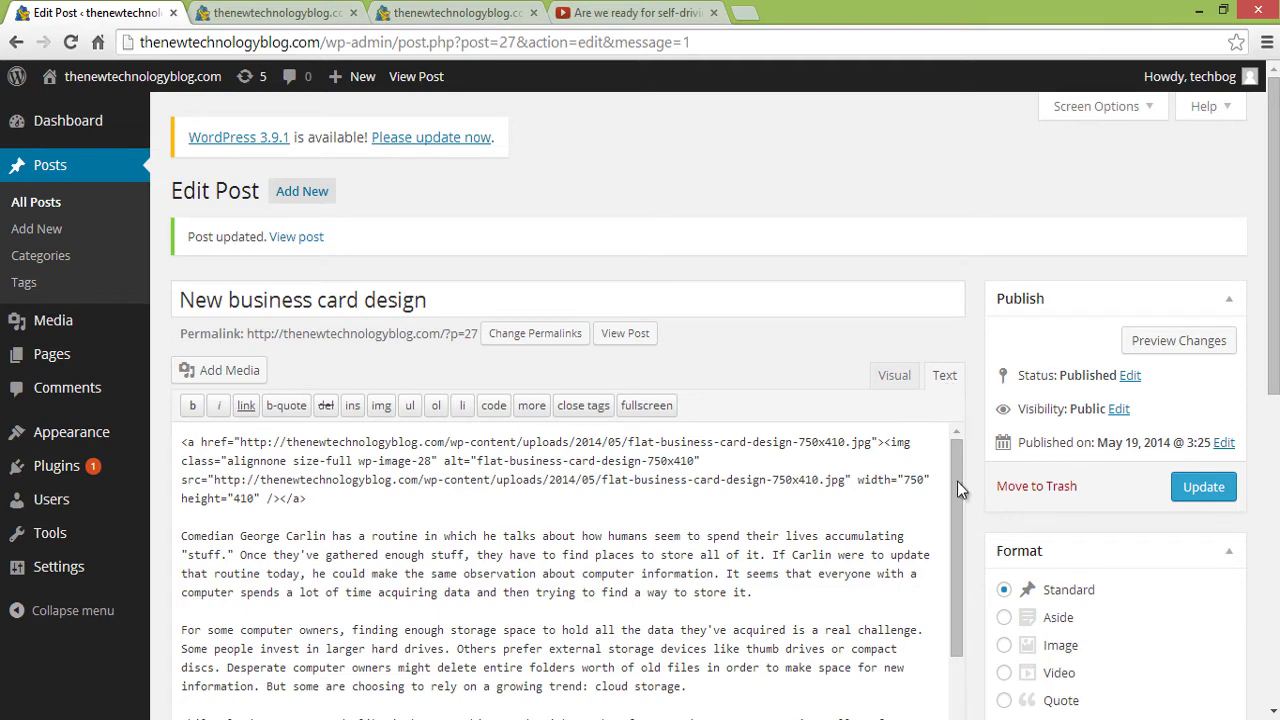
pyautogui.scroll(-1, 957, 489)
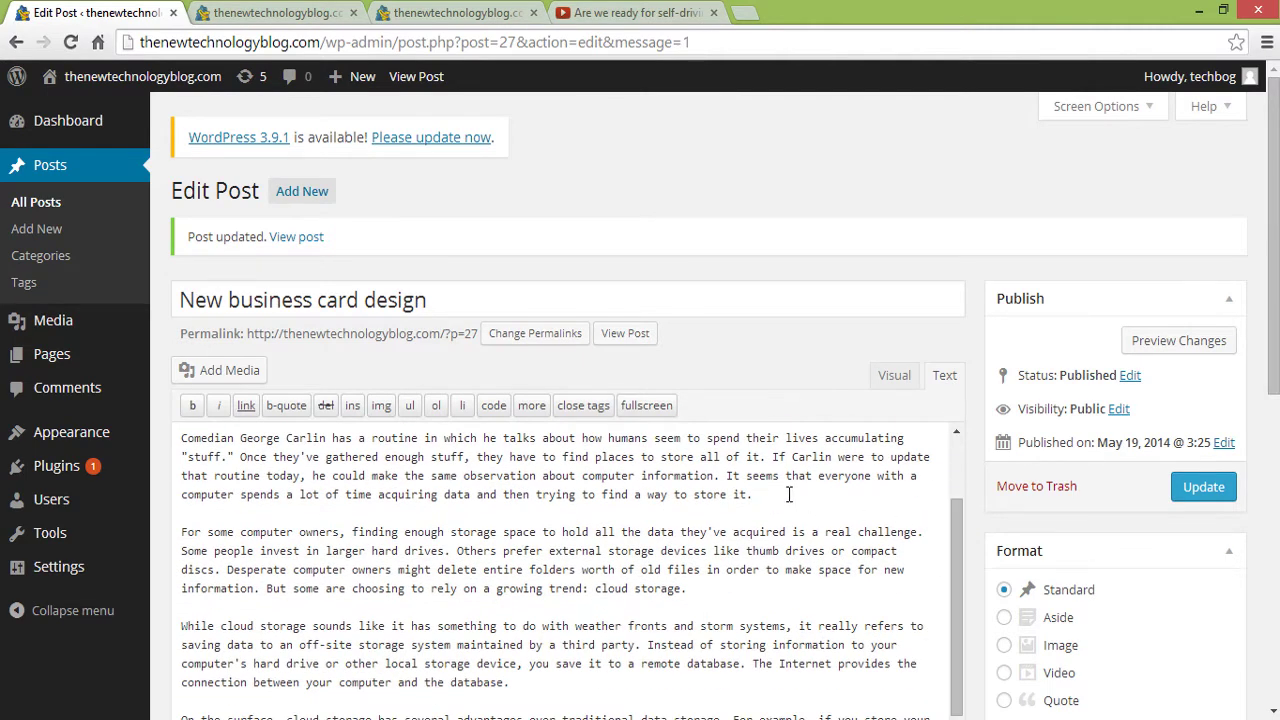
pyautogui.press('Return')
pyautogui.press('Return')
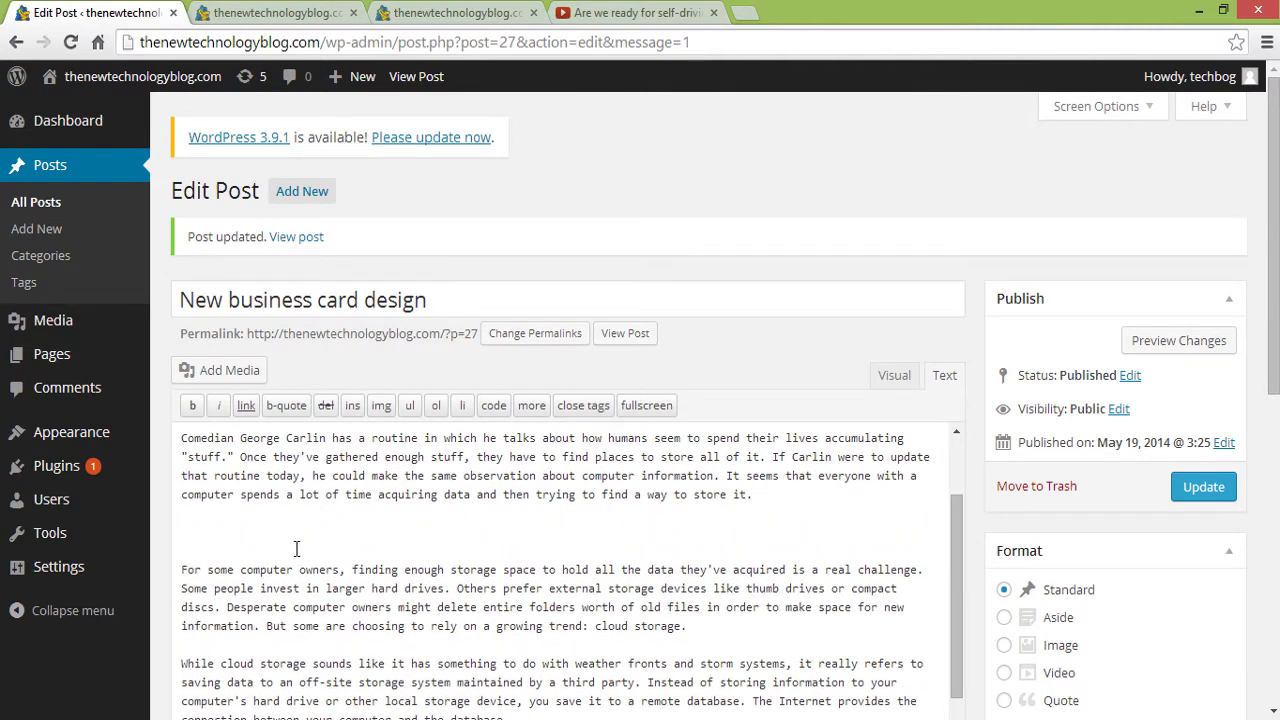
pyautogui.rightClick(196, 525)
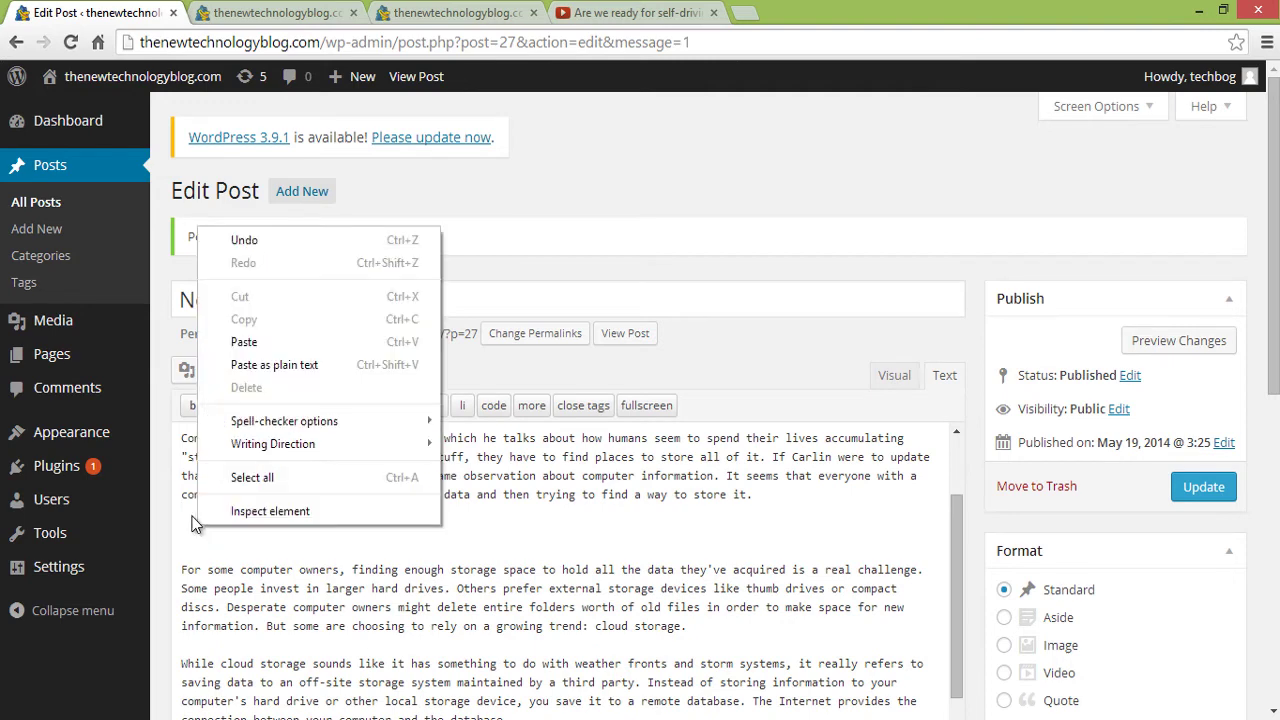
pyautogui.click(244, 342)
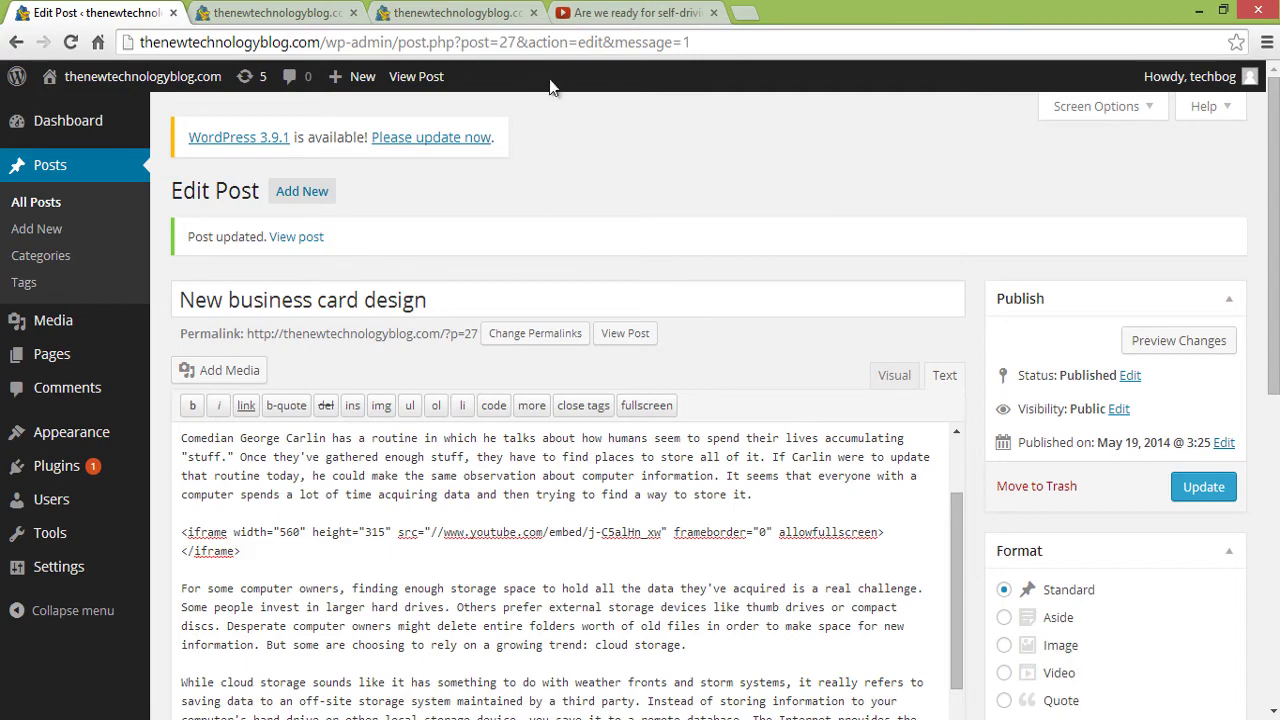
# - Update the business card post and open its live page in a new tab
pyautogui.click(597, 13)
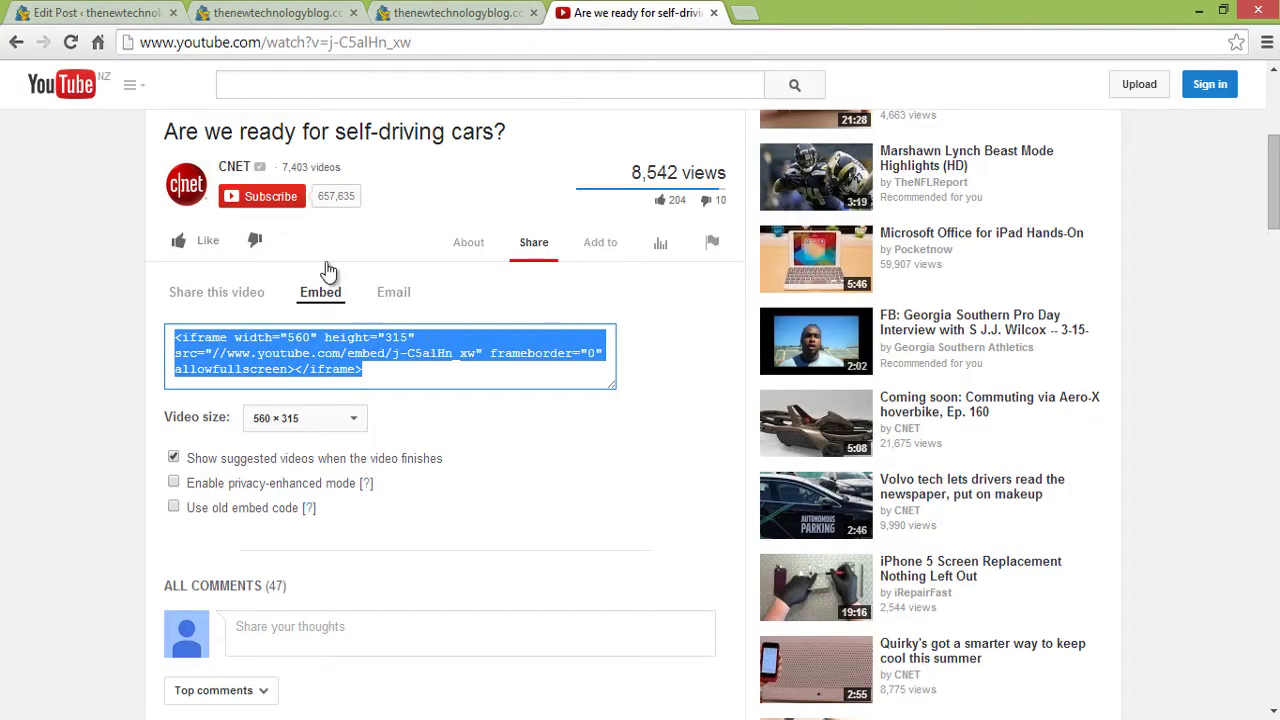
pyautogui.click(26, 22)
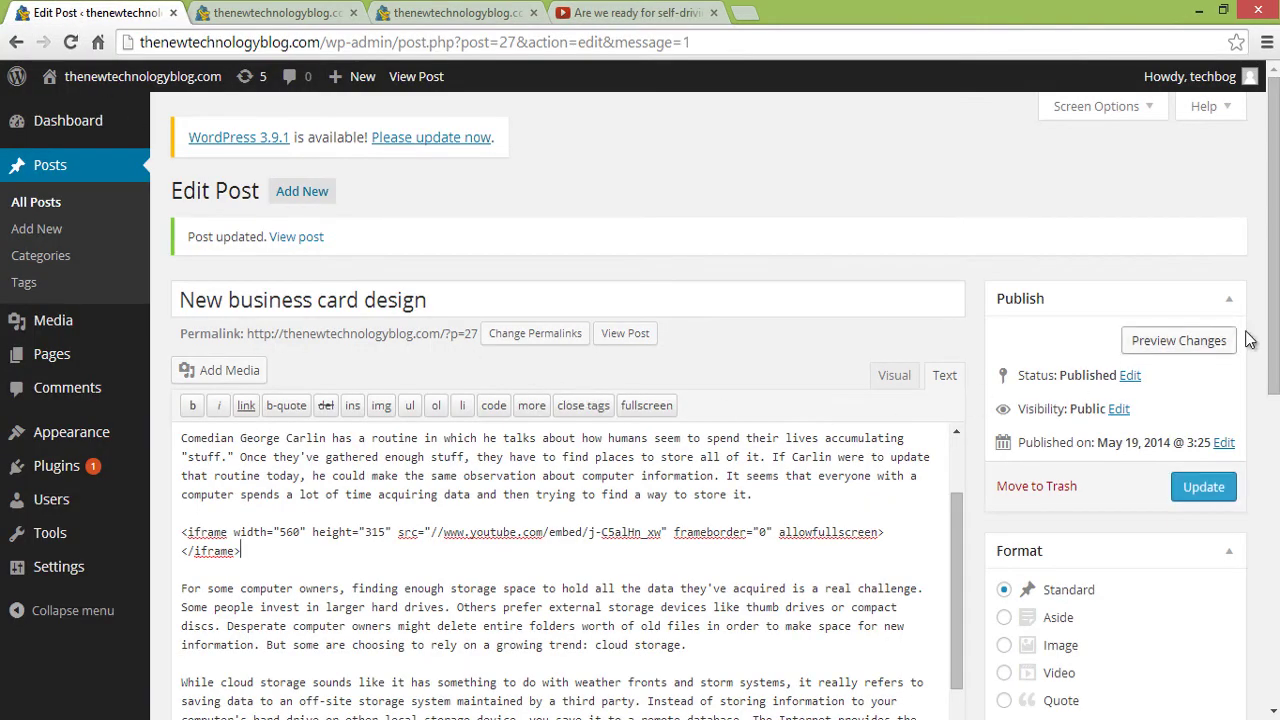
pyautogui.scroll(-1, 1222, 425)
pyautogui.click(1222, 398)
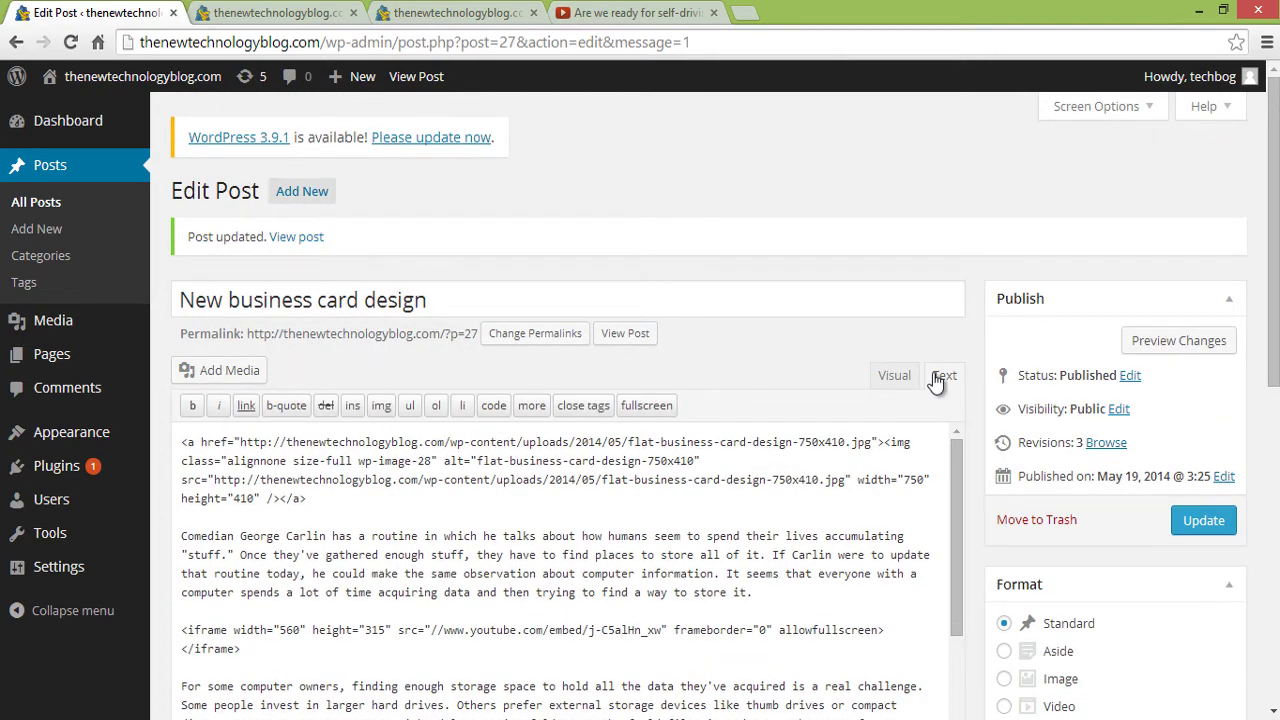
pyautogui.middleClick(307, 240)
pyautogui.click(280, 16)
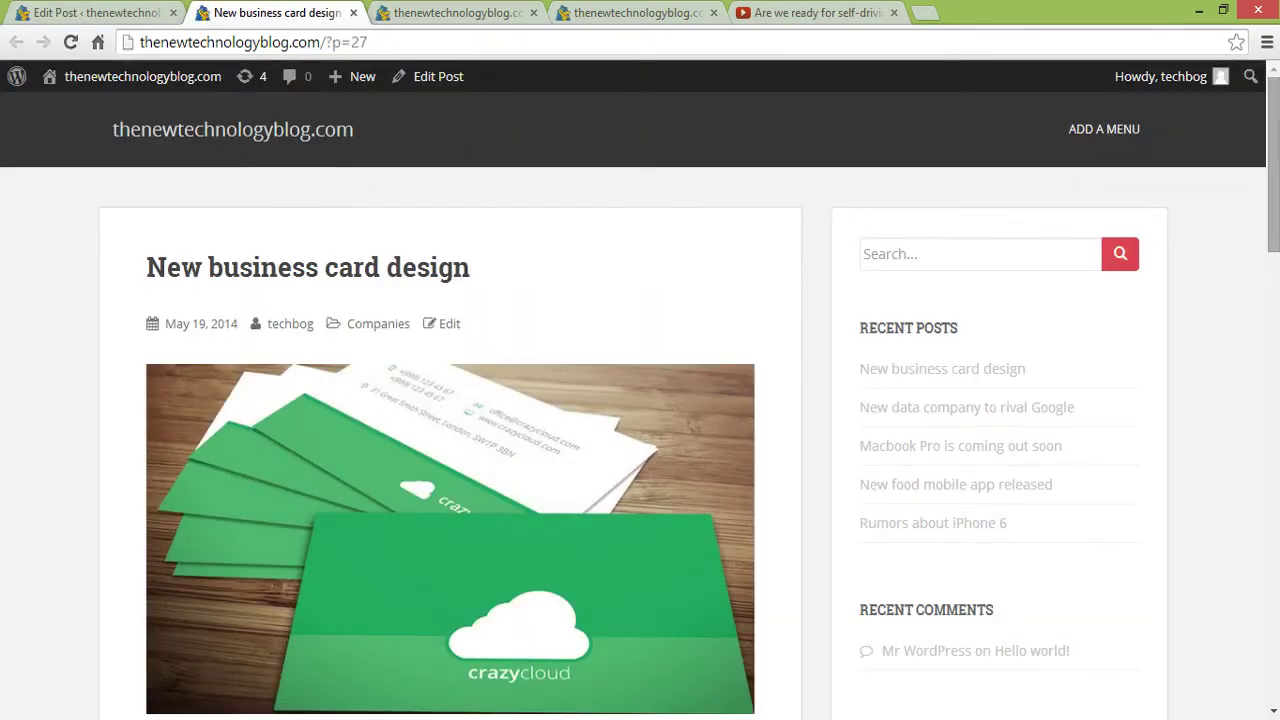
pyautogui.scroll(-5, 1050, 340)
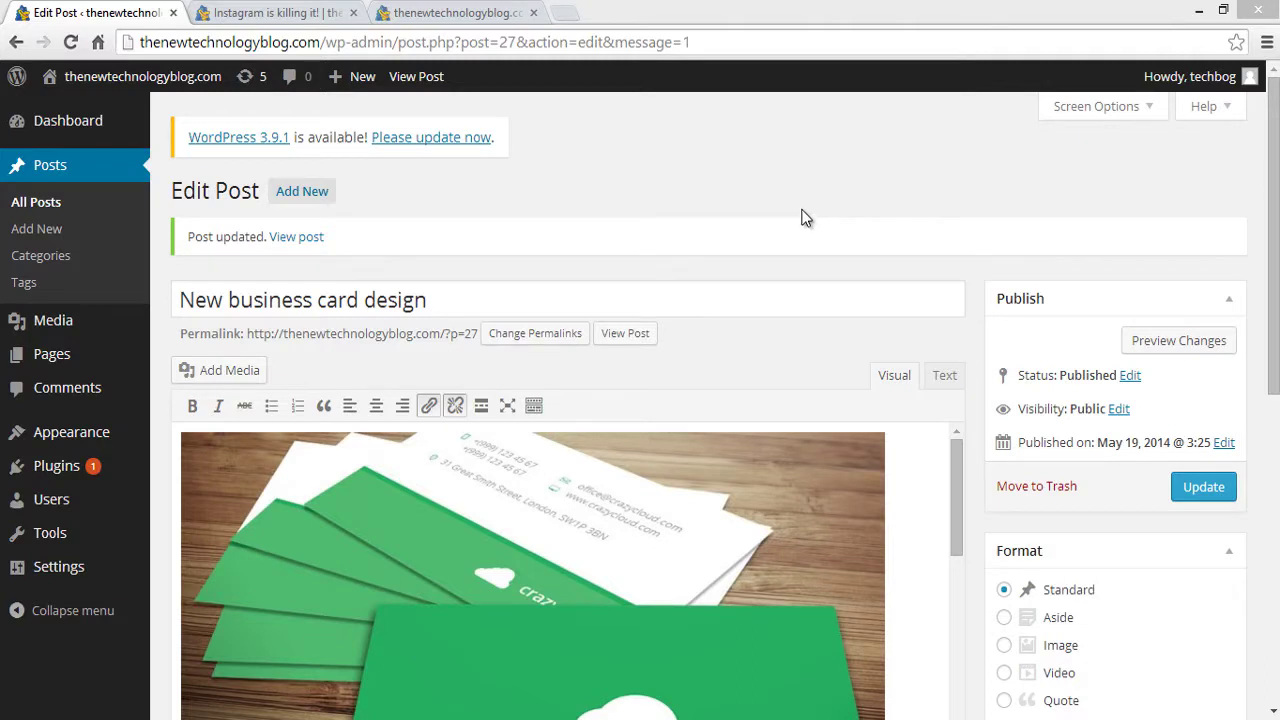
pyautogui.click(280, 12)
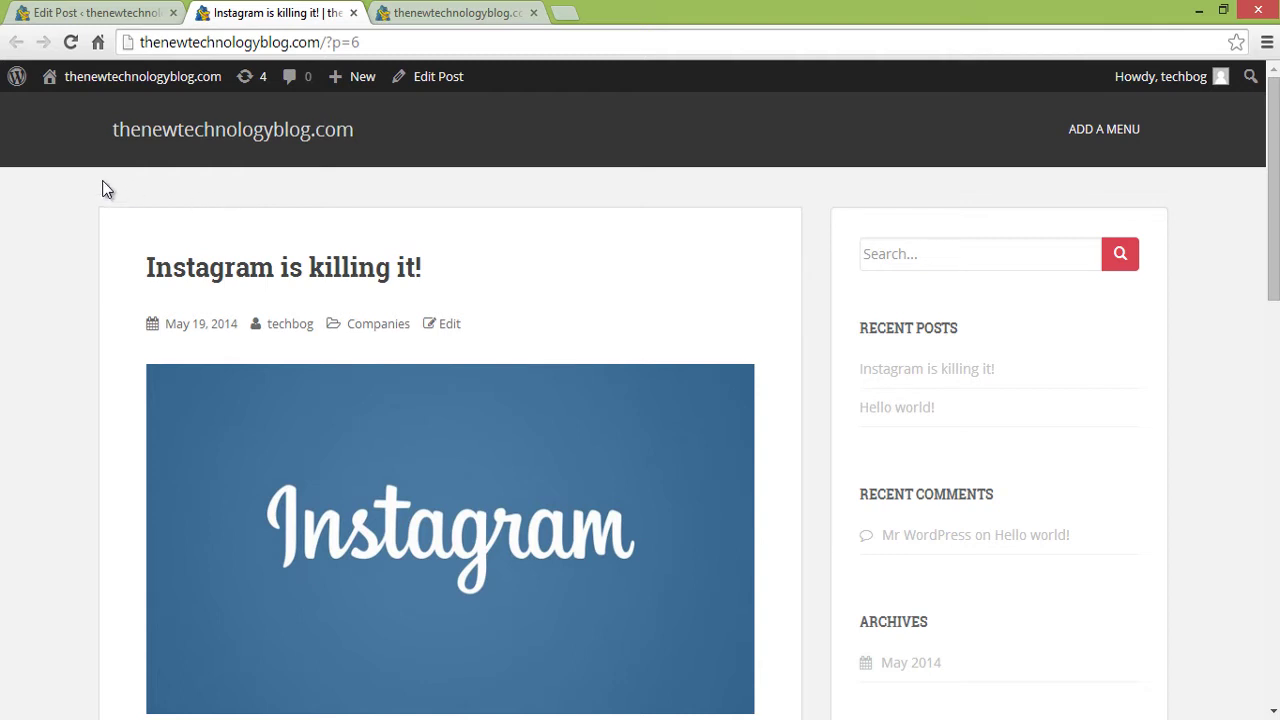
pyautogui.click(182, 137)
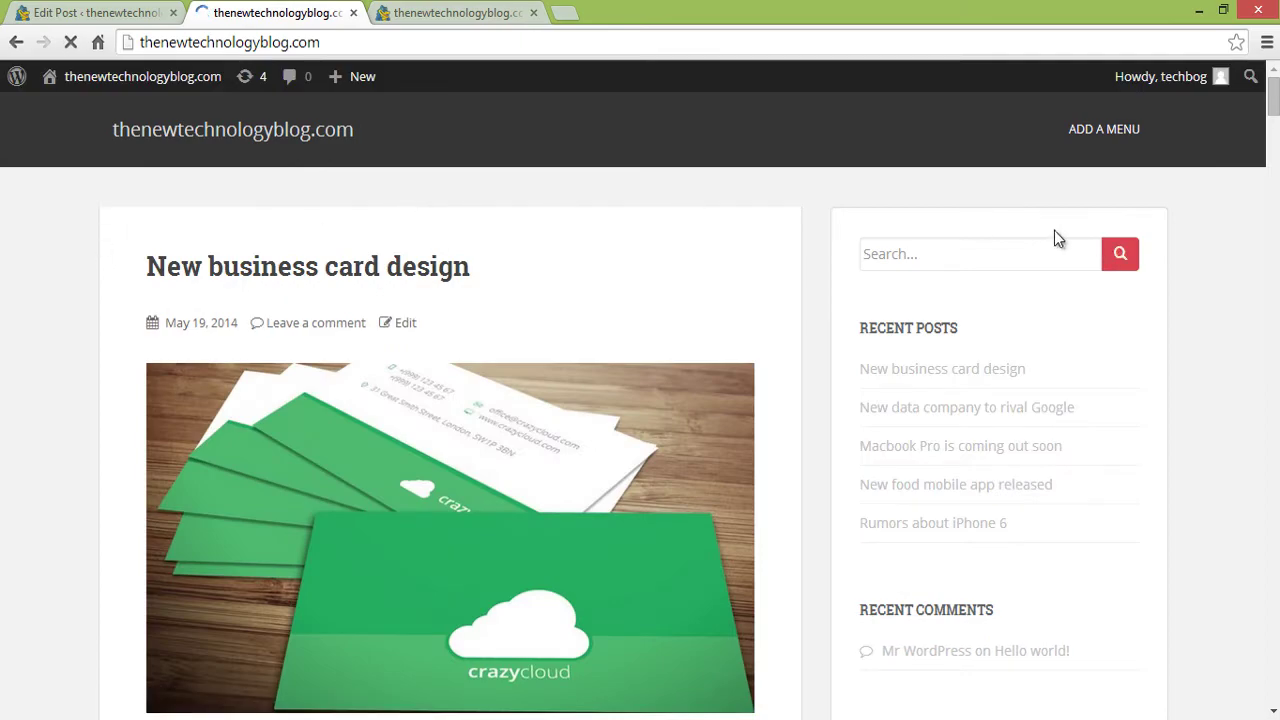
pyautogui.moveTo(1273, 110); pyautogui.dragTo(1249, 223)
pyautogui.hotkey('ctrl', 'w')
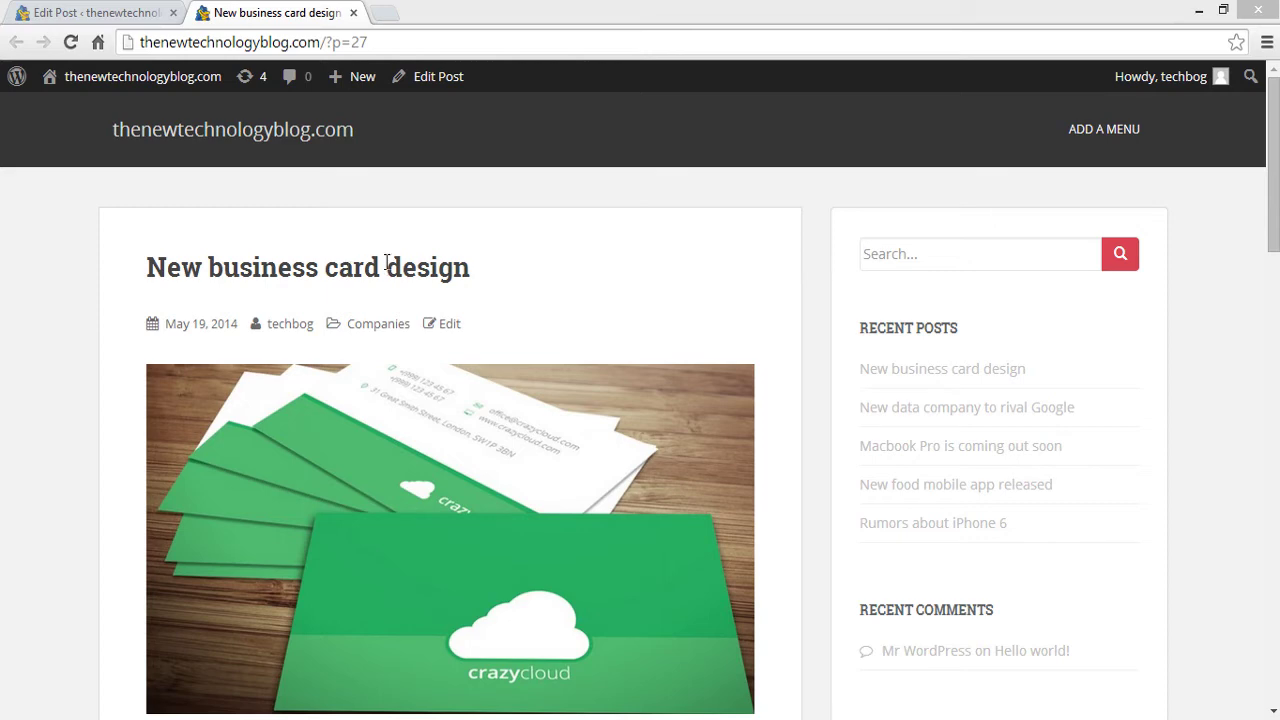
# - Set permalinks to 'Month and name' (/%year%/%monthnum%/%postname%/) and save the change
pyautogui.click(110, 12)
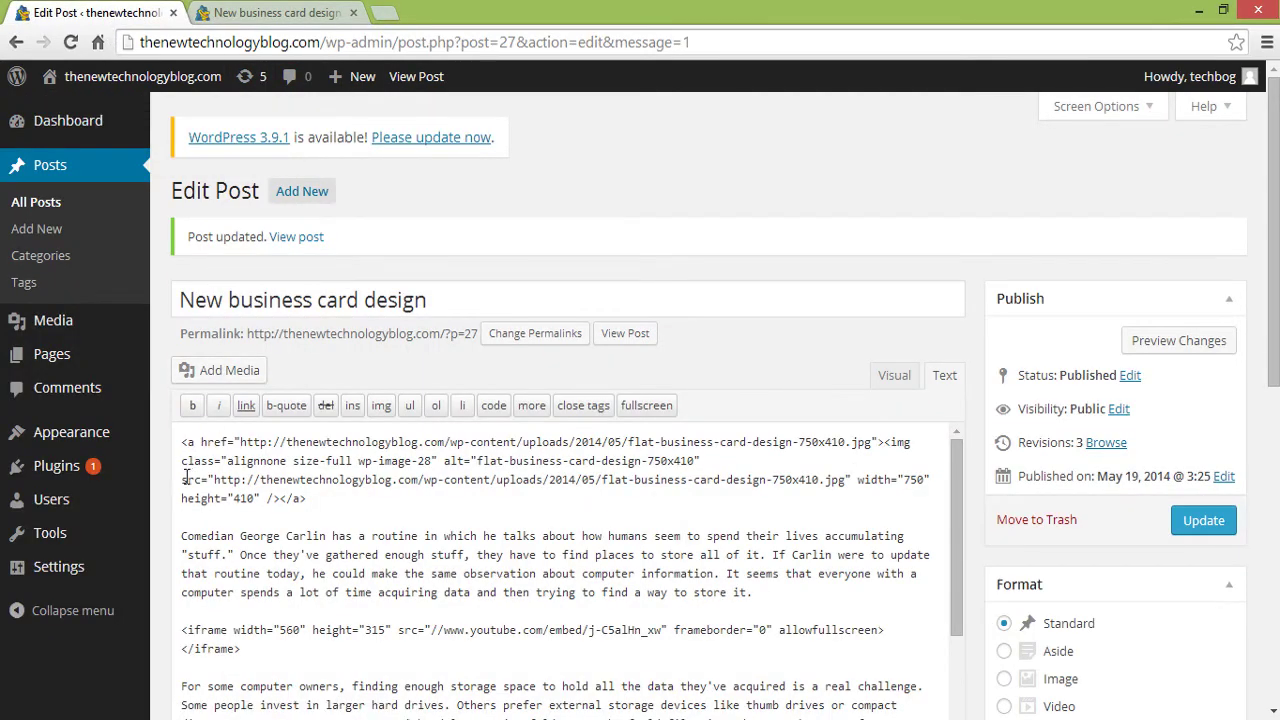
pyautogui.moveTo(104, 572)
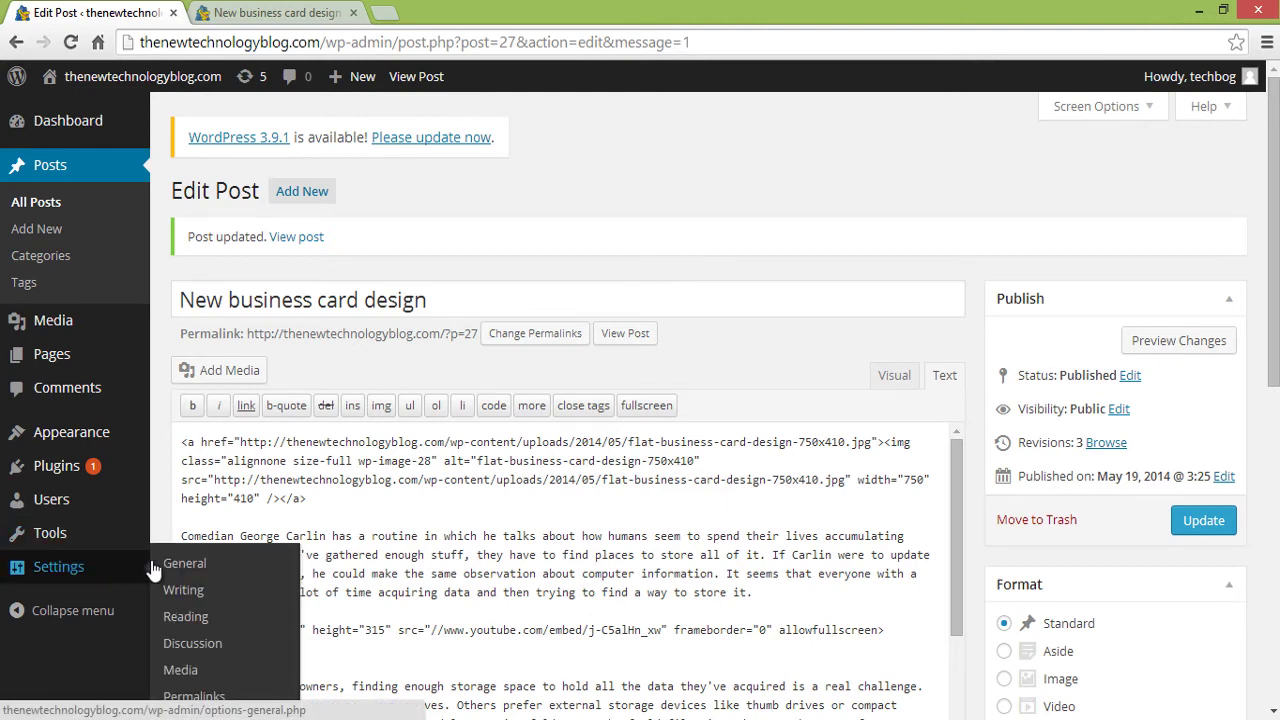
pyautogui.click(200, 697)
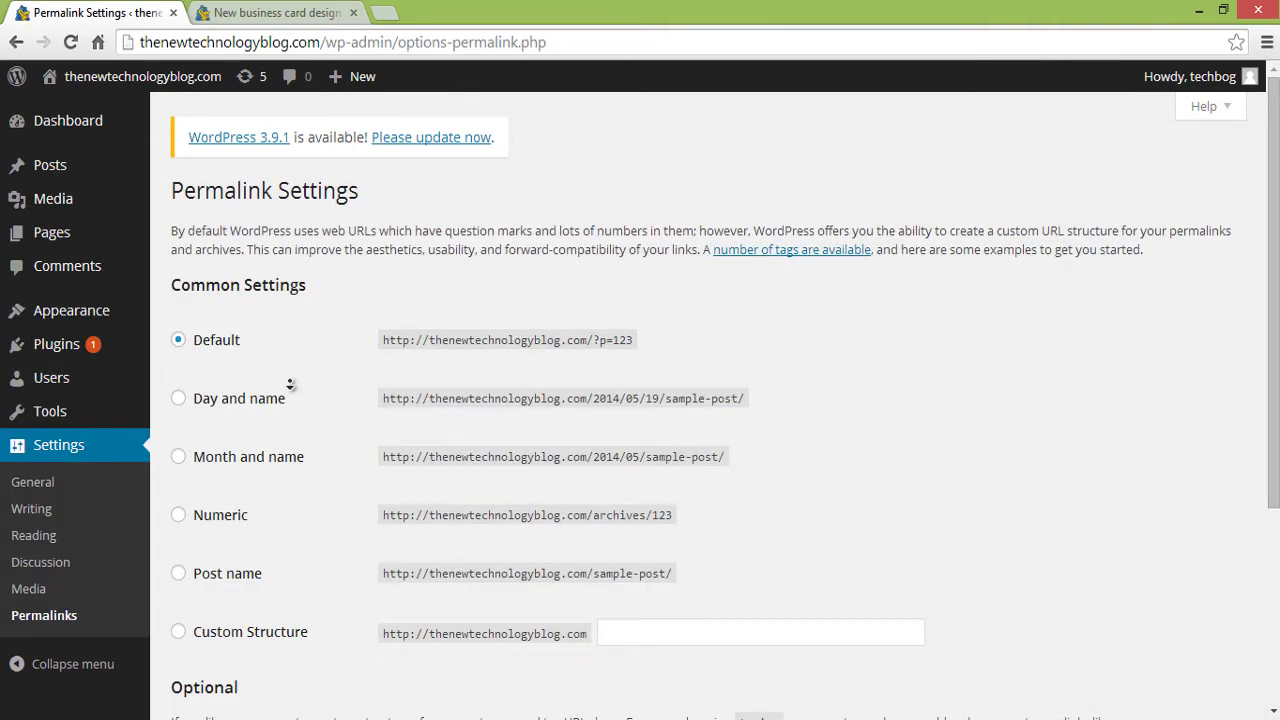
pyautogui.scroll(-1, 288, 395)
pyautogui.click(178, 398)
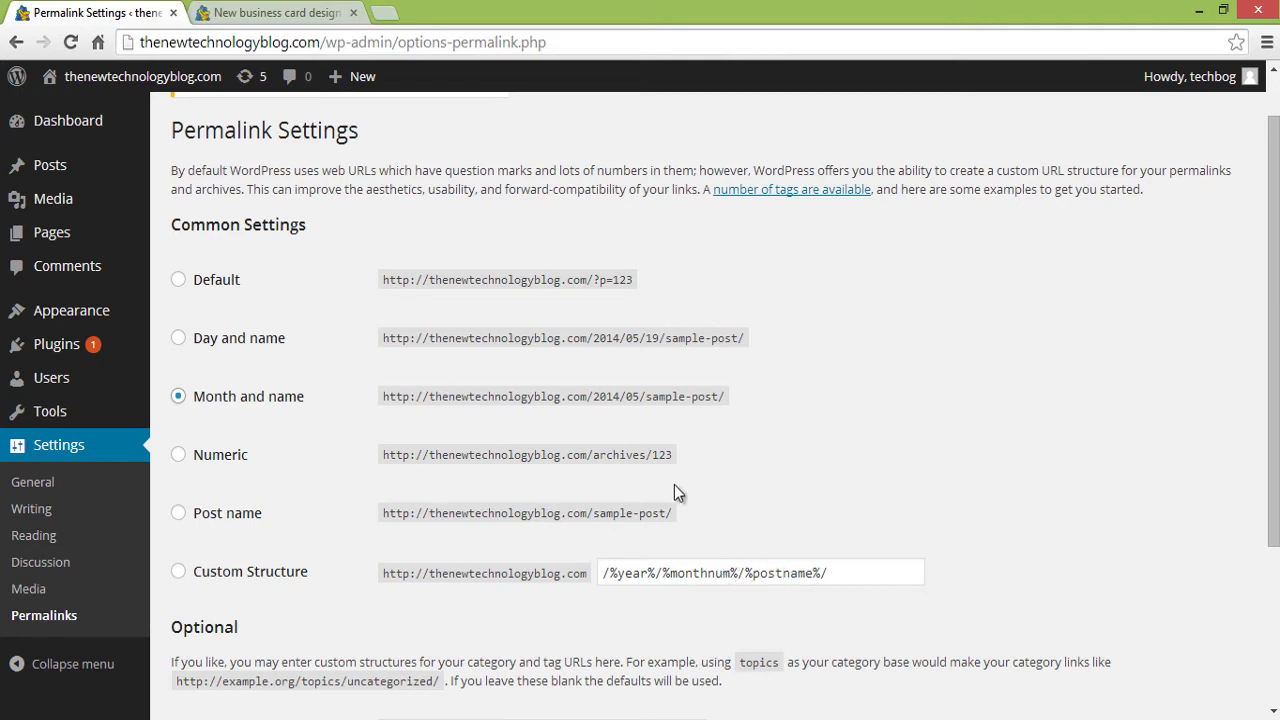
pyautogui.scroll(-3, 786, 529)
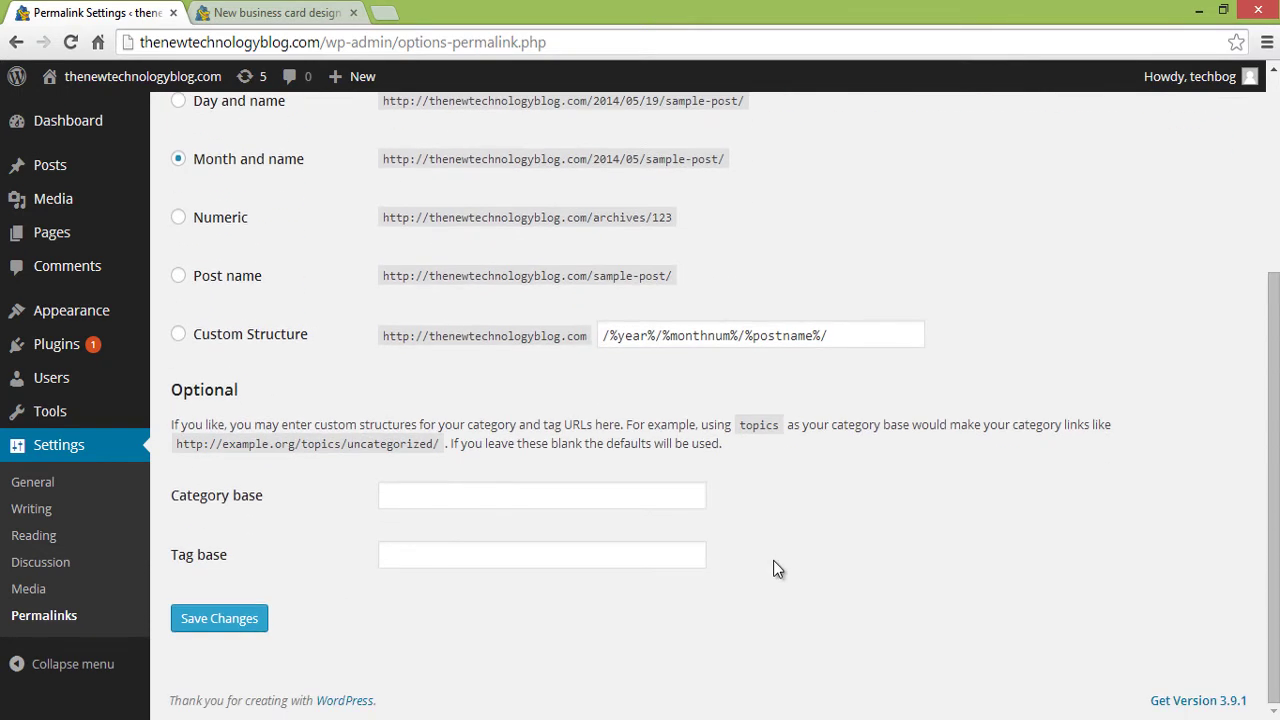
pyautogui.click(242, 618)
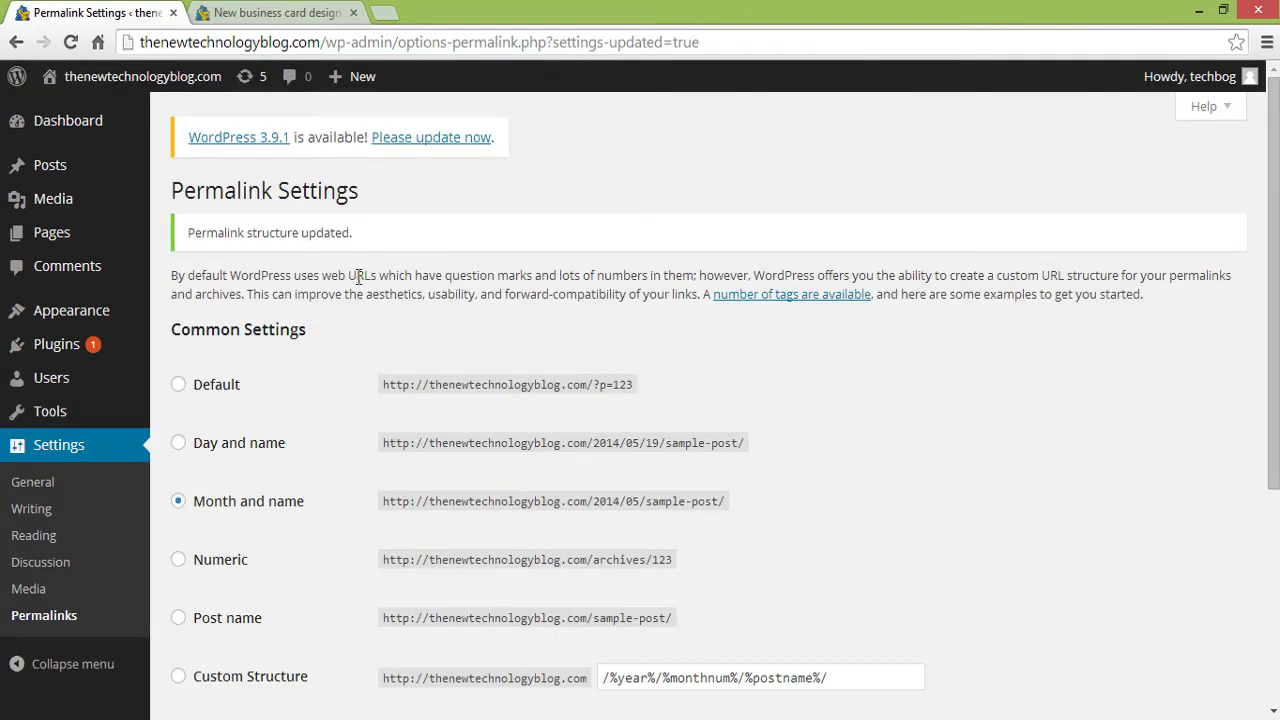
pyautogui.click(280, 14)
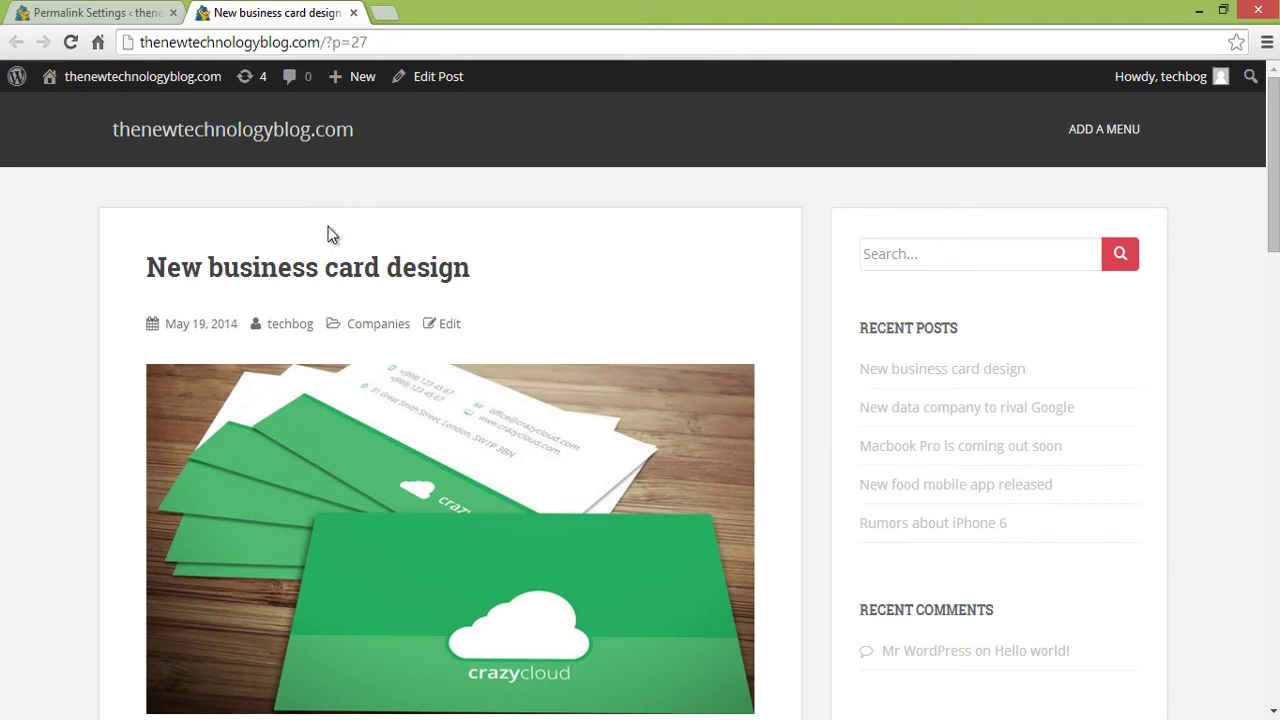
# - Reload the post to see /2014/05/new-business-card-design/, then go back to Permalink Settings
pyautogui.click(70, 42)
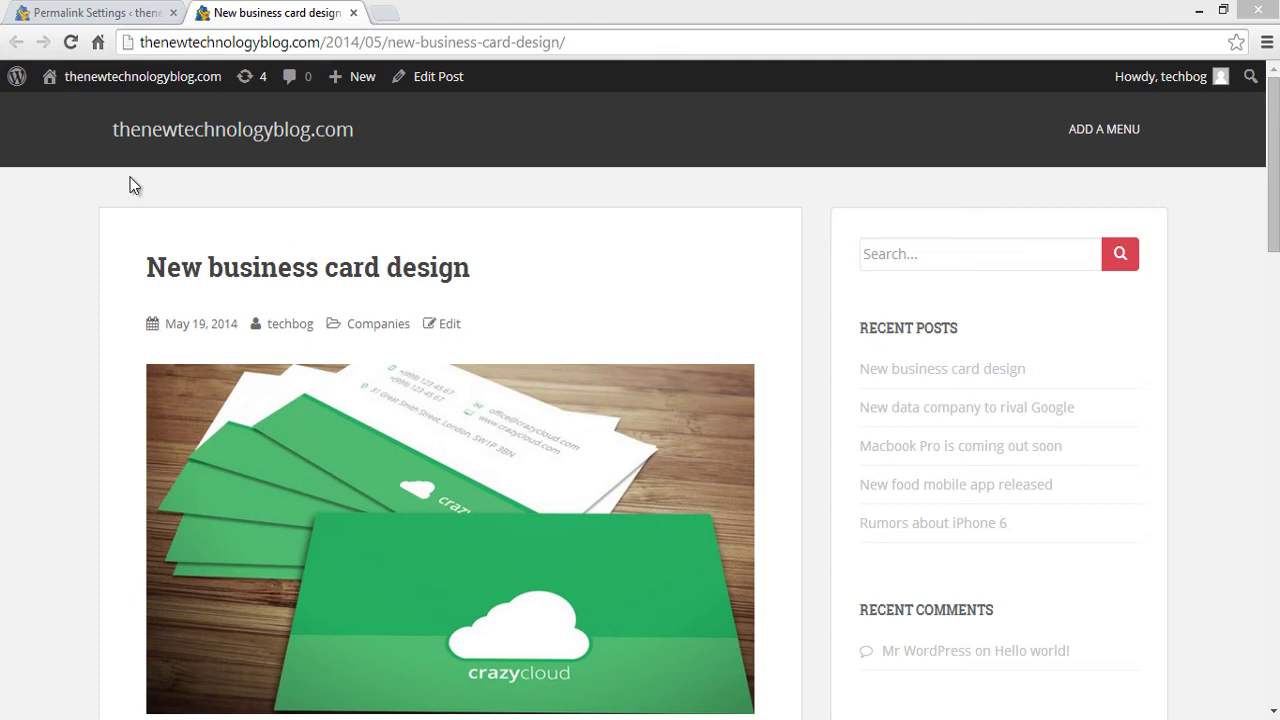
pyautogui.click(90, 13)
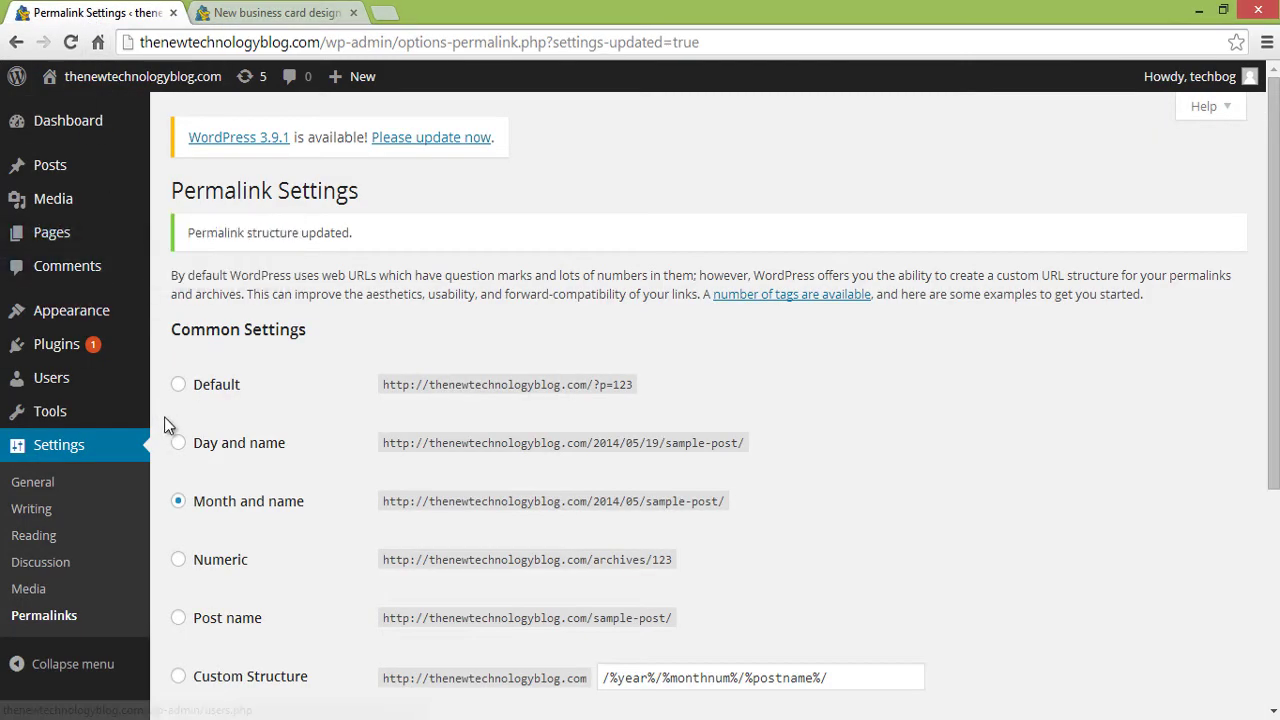
# - In General Settings, replace the Site Title with 'The New Technology Blog'
pyautogui.click(48, 479)
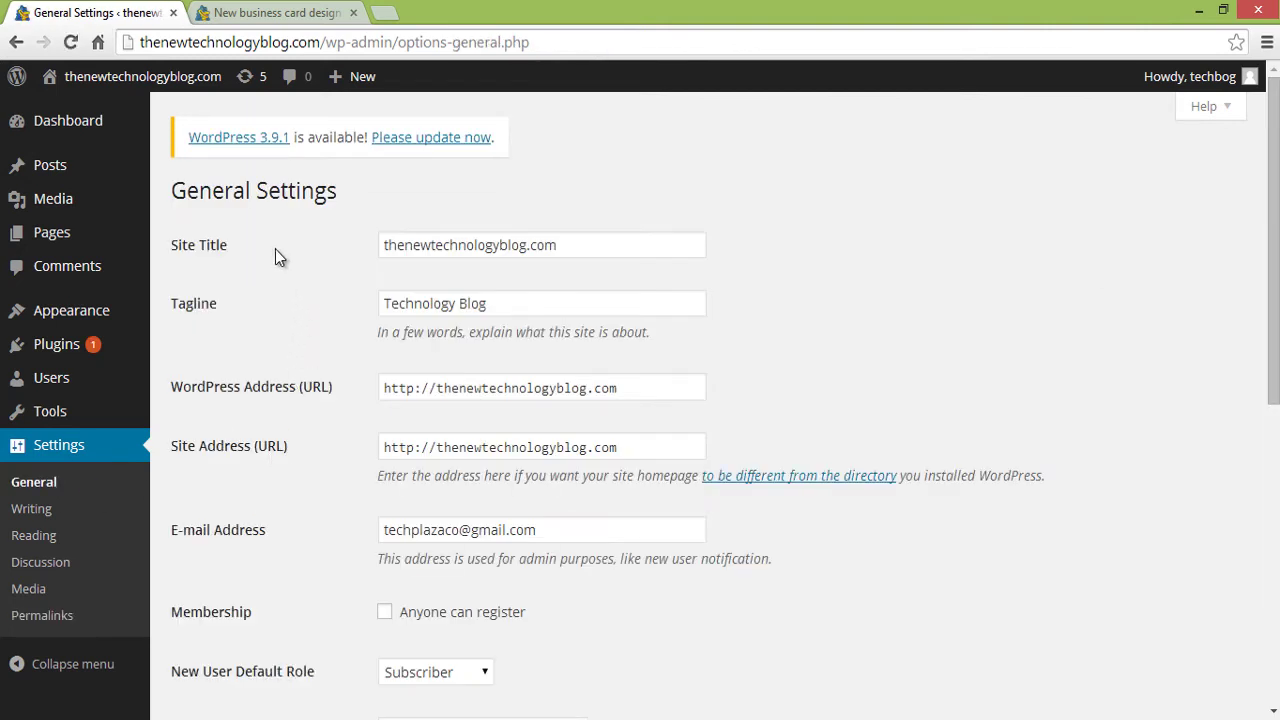
pyautogui.moveTo(590, 245); pyautogui.dragTo(294, 248)
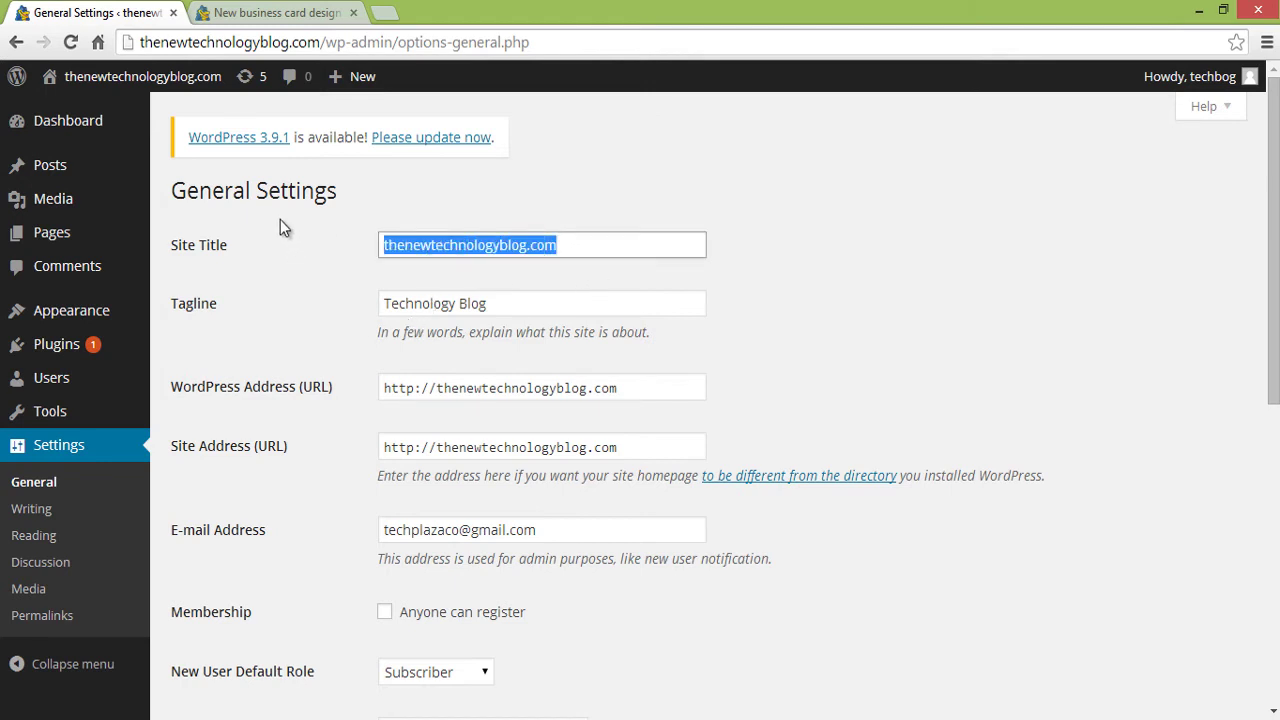
pyautogui.write('The n')
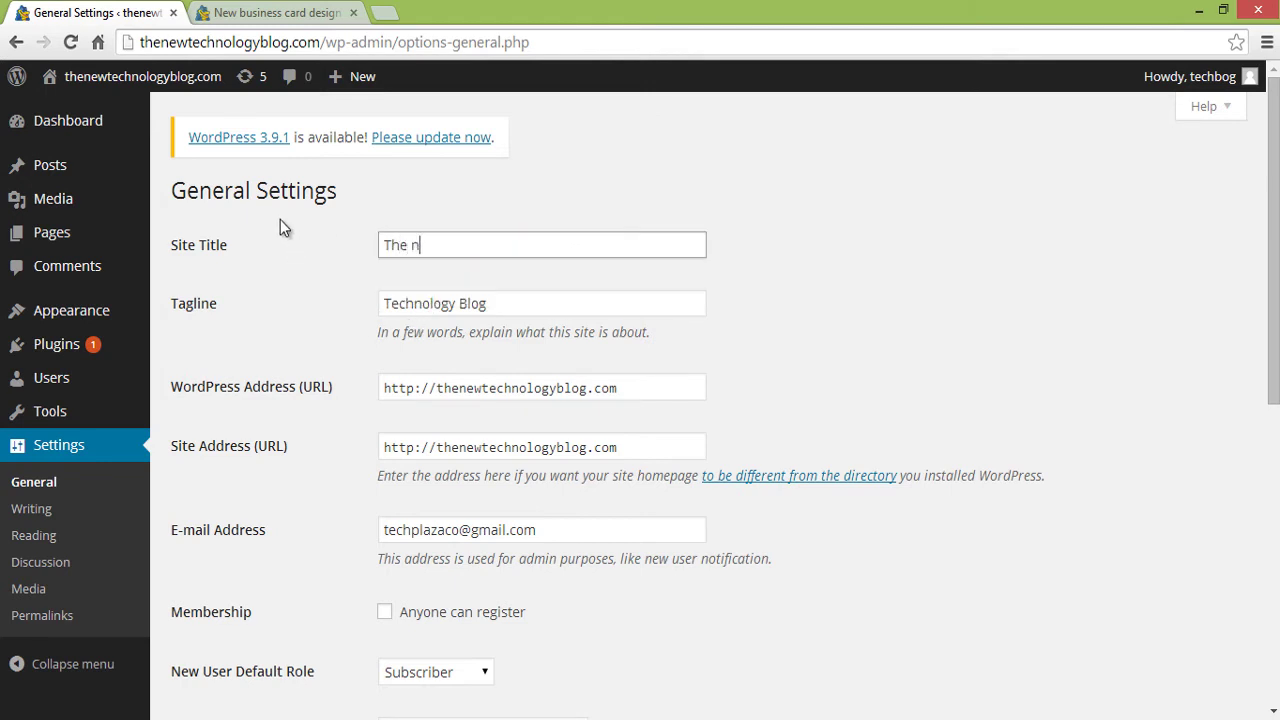
pyautogui.press('BackSpace')
pyautogui.write('New')
pyautogui.write(' Twch')
pyautogui.press('BackSpace')
pyautogui.press('BackSpace')
pyautogui.press('BackSpace')
pyautogui.write('echnology Blog')
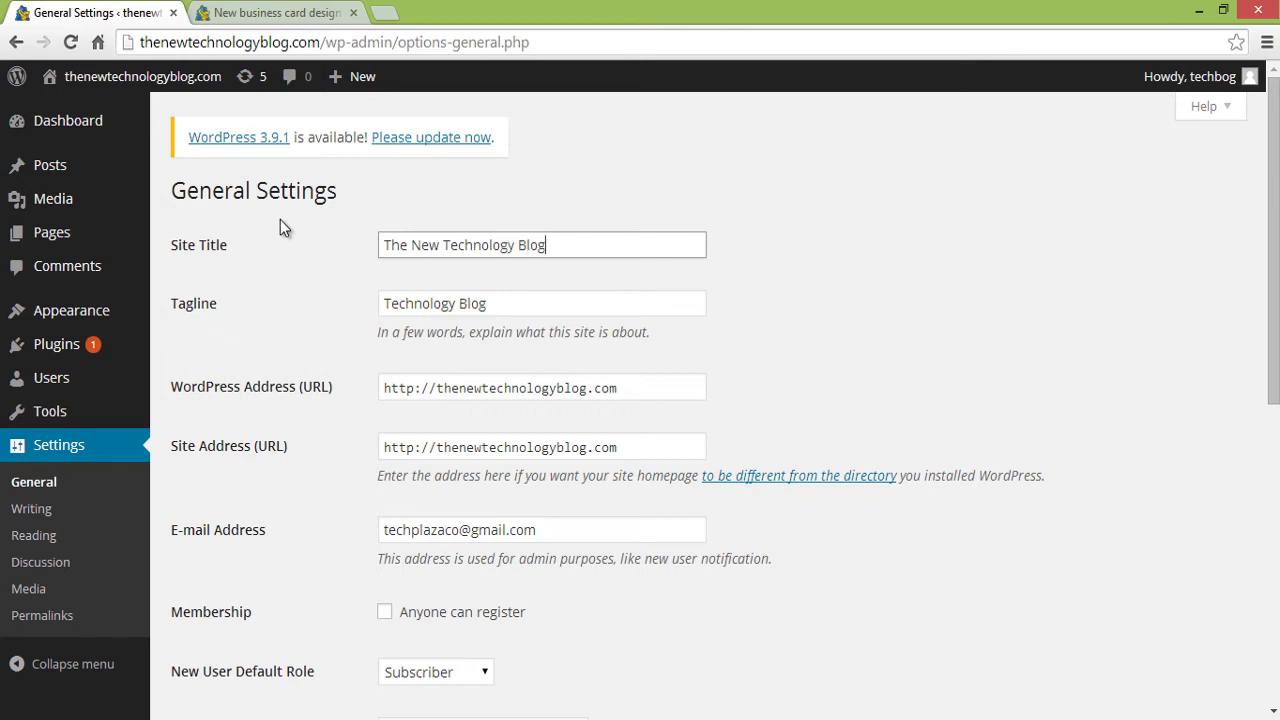
pyautogui.click(240, 16)
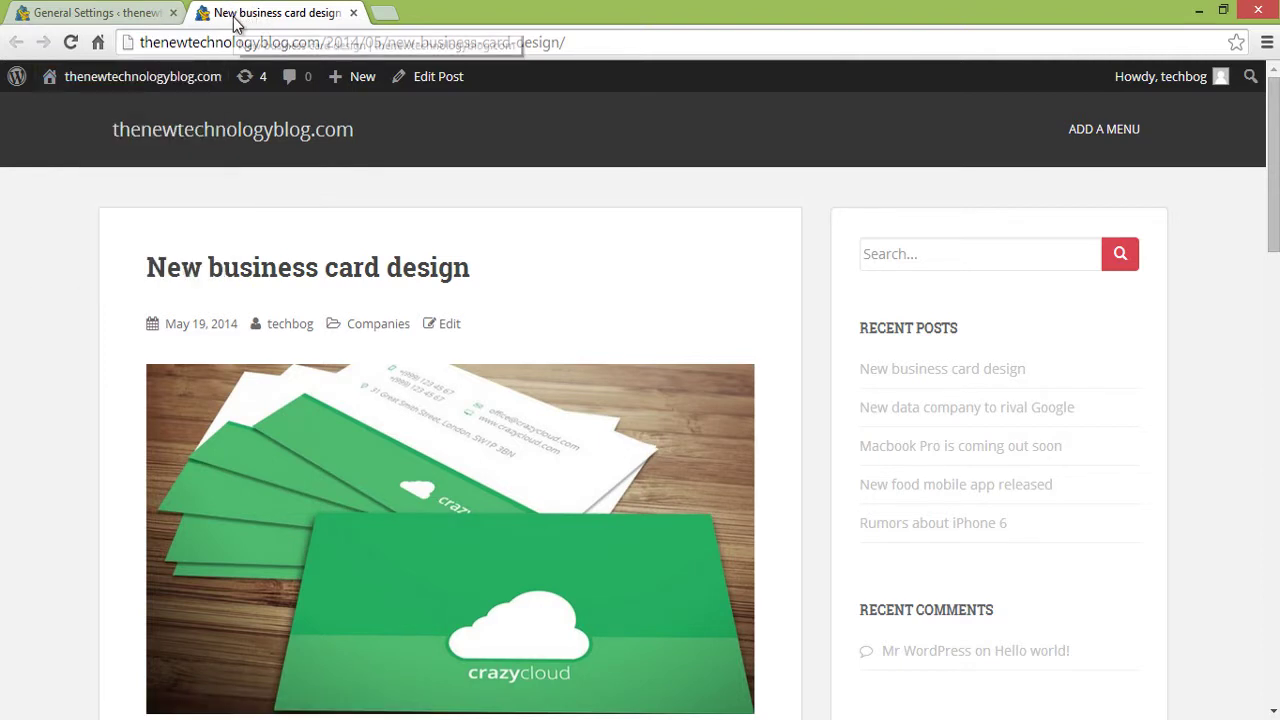
pyautogui.click(86, 16)
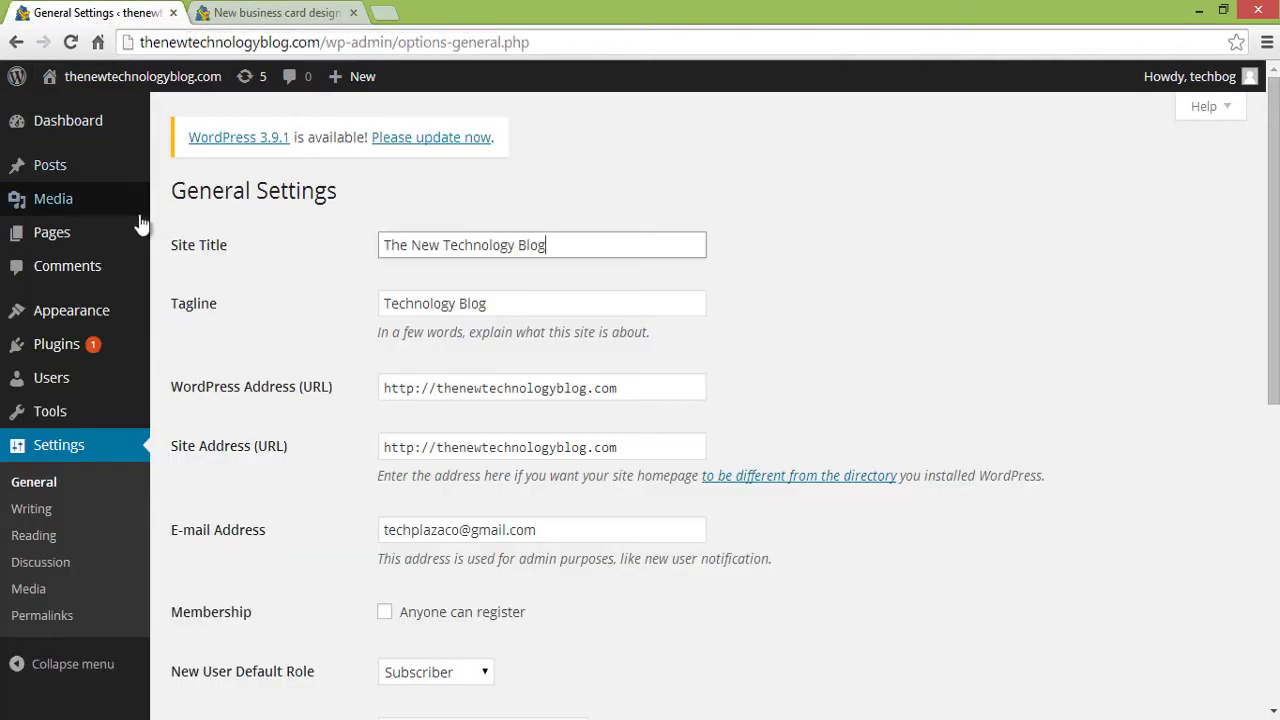
# - Clear the 'Technology Blog' tagline, save, and confirm the new title on the homepage
pyautogui.doubleClick(484, 305)
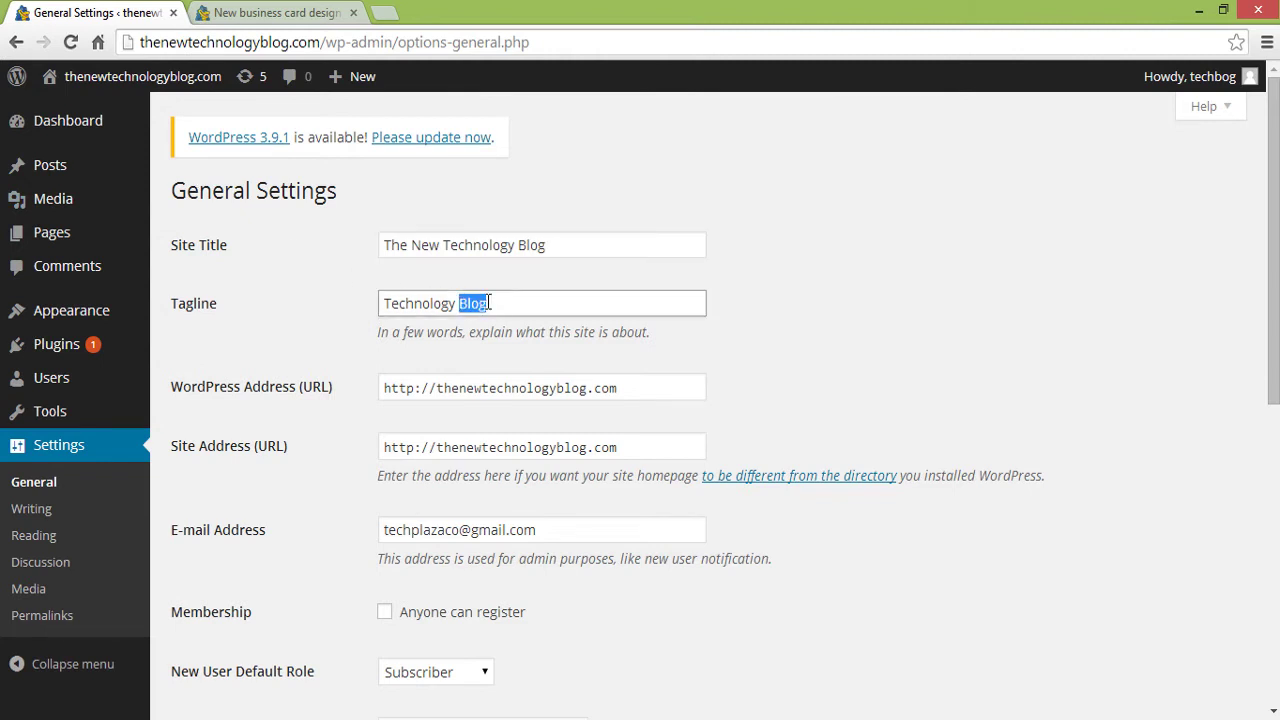
pyautogui.moveTo(489, 303); pyautogui.dragTo(326, 306)
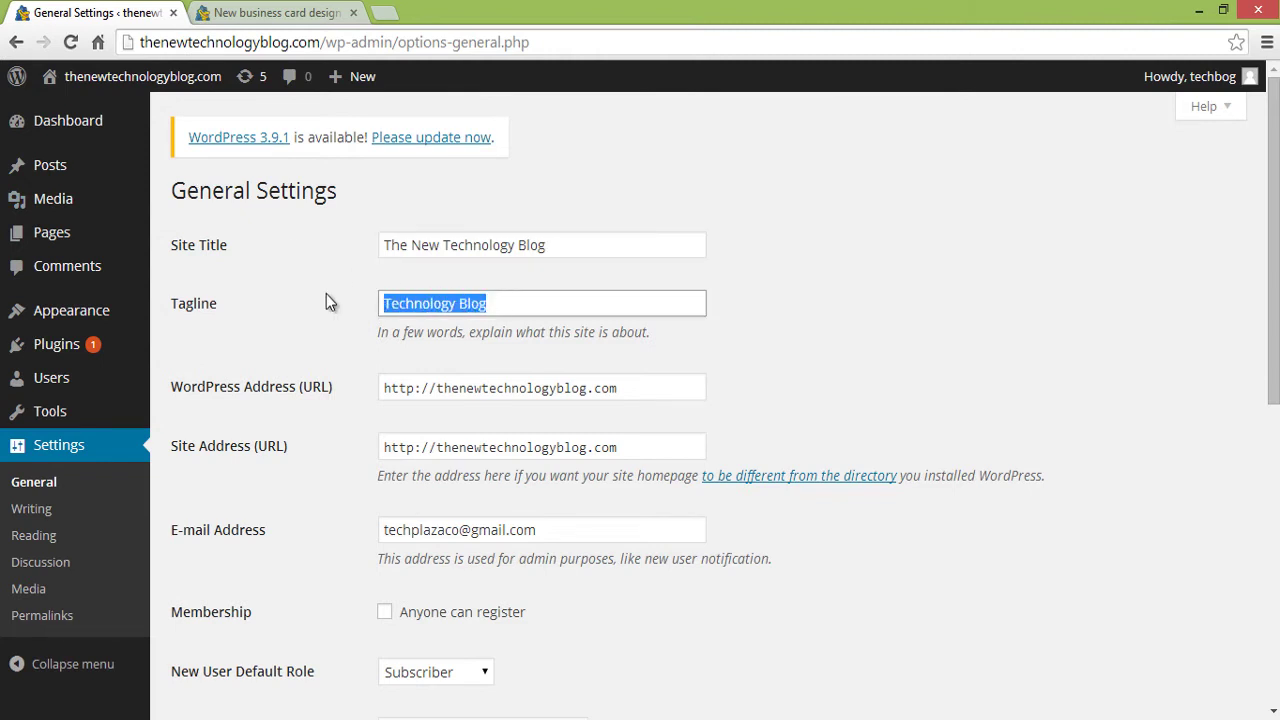
pyautogui.press('BackSpace')
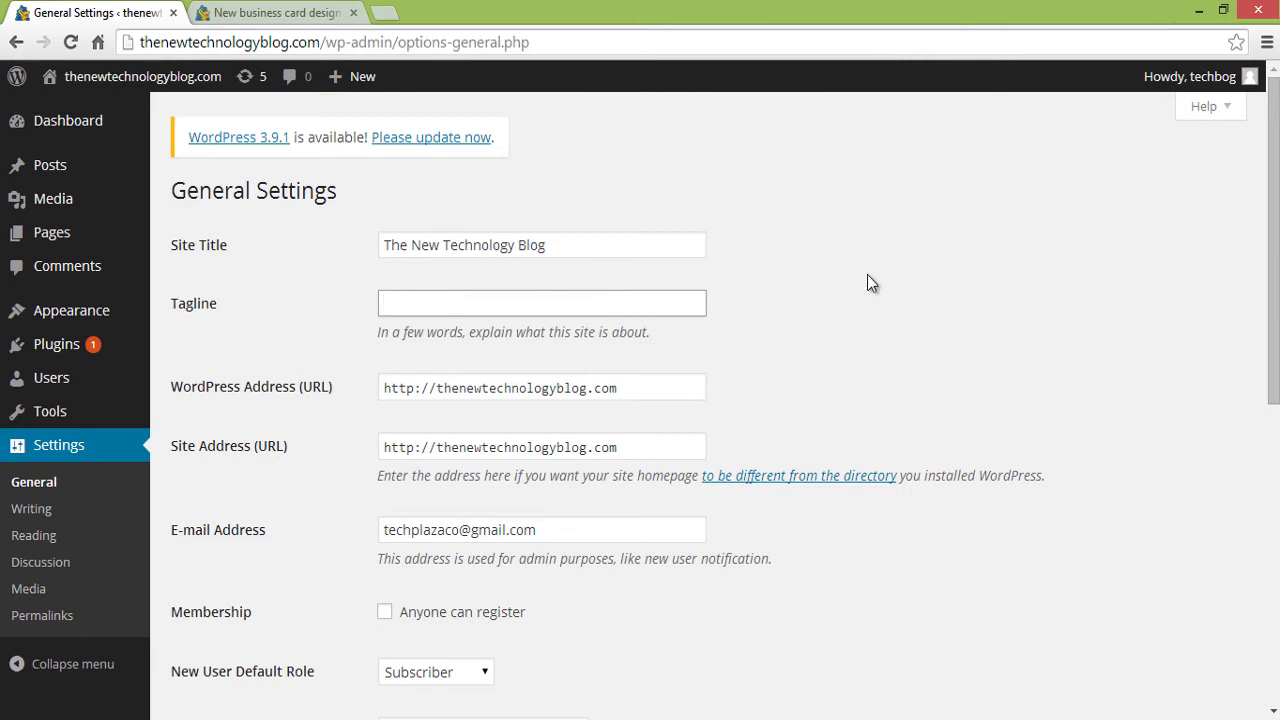
pyautogui.scroll(-6, 846, 389)
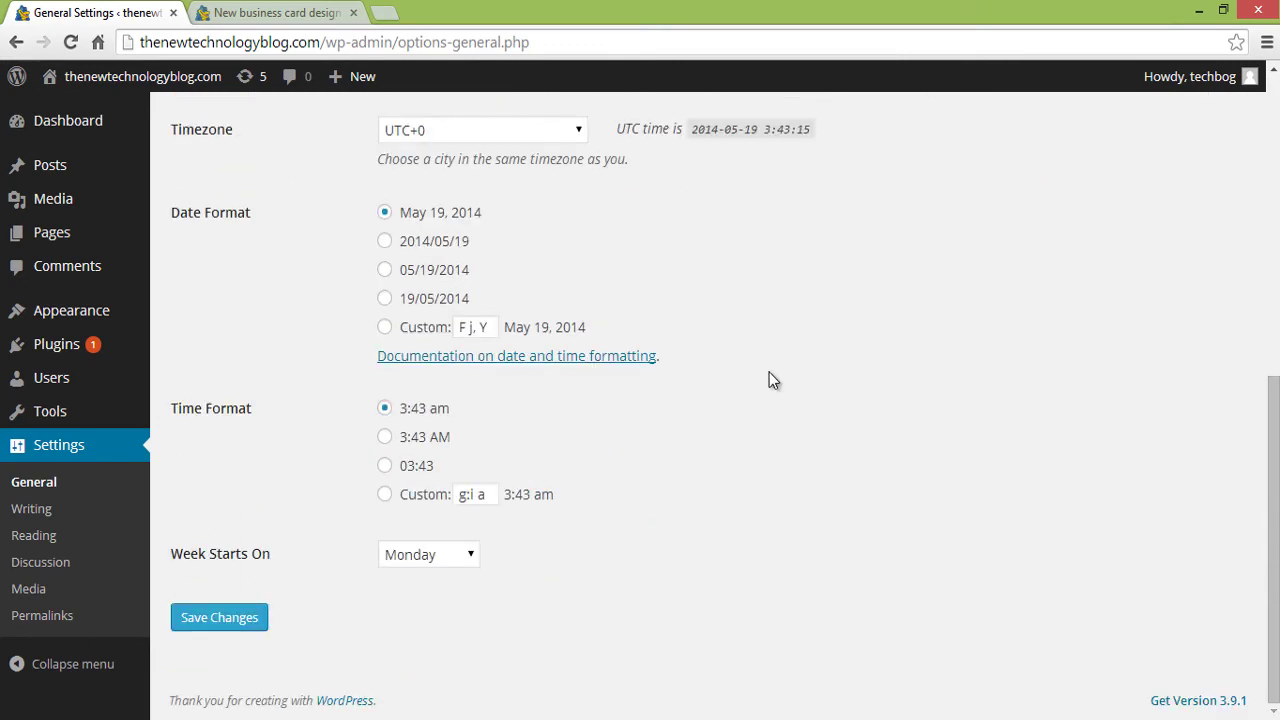
pyautogui.click(226, 619)
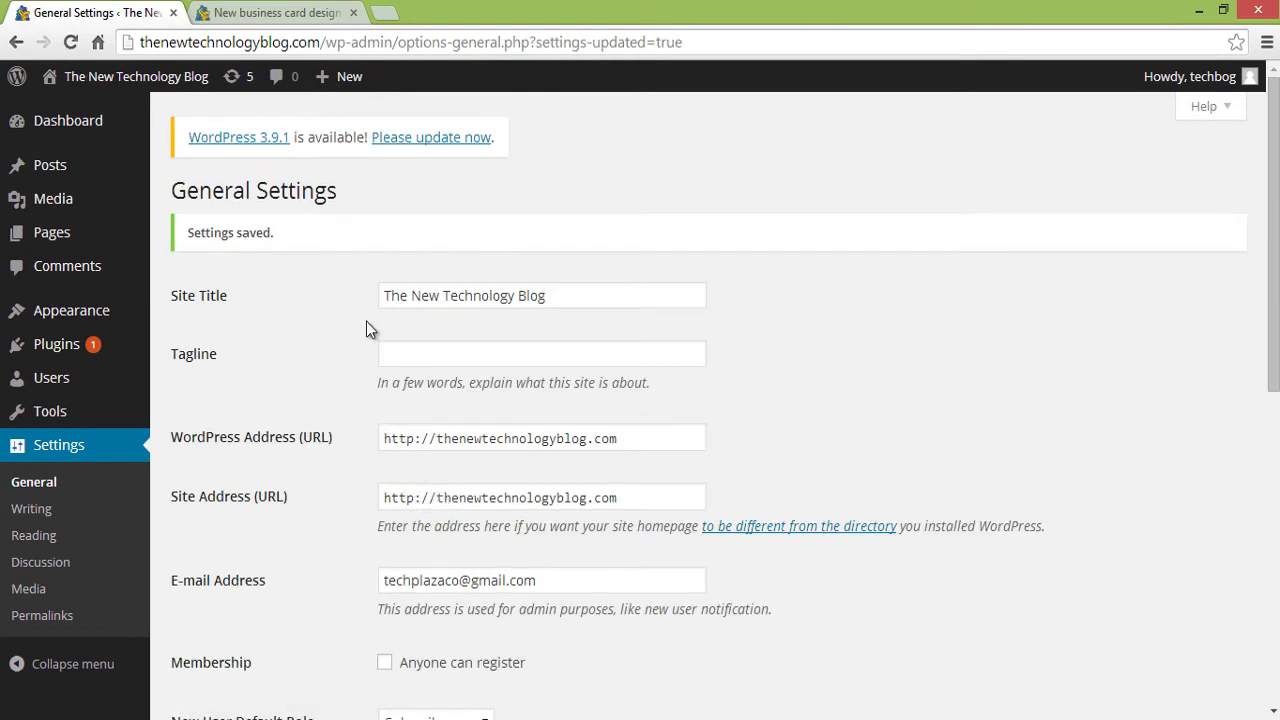
pyautogui.click(276, 12)
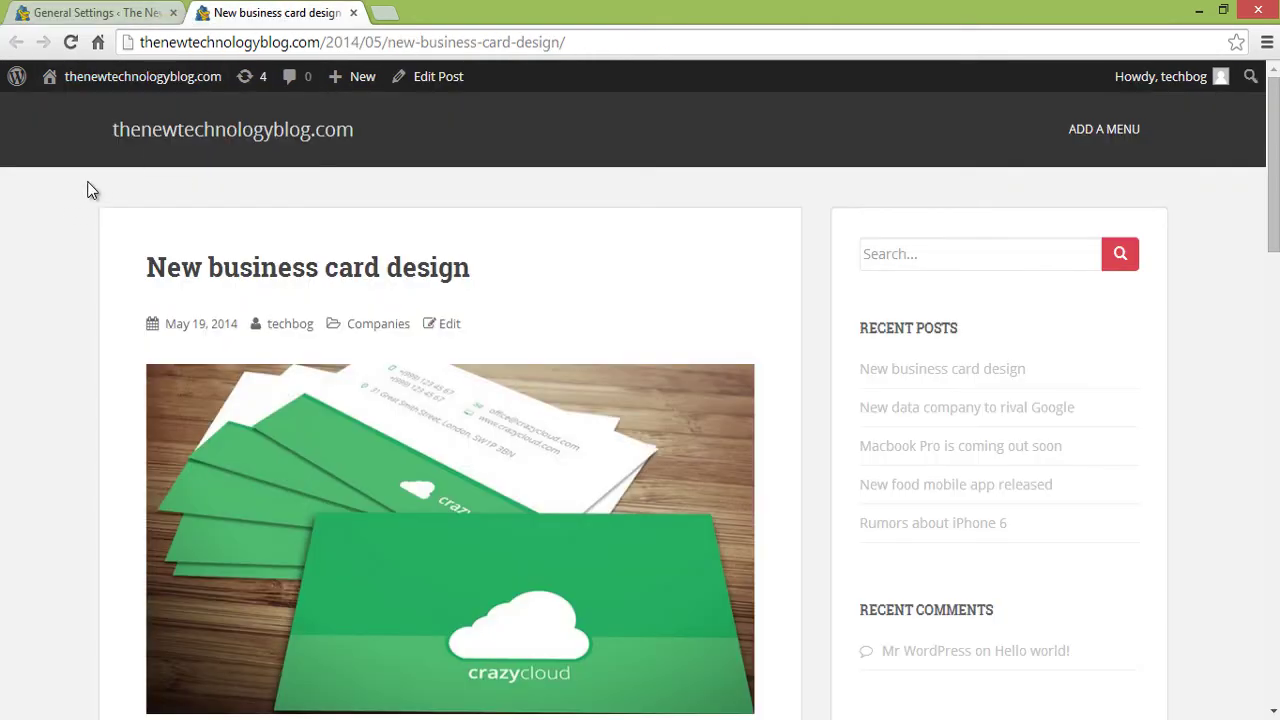
pyautogui.click(176, 146)
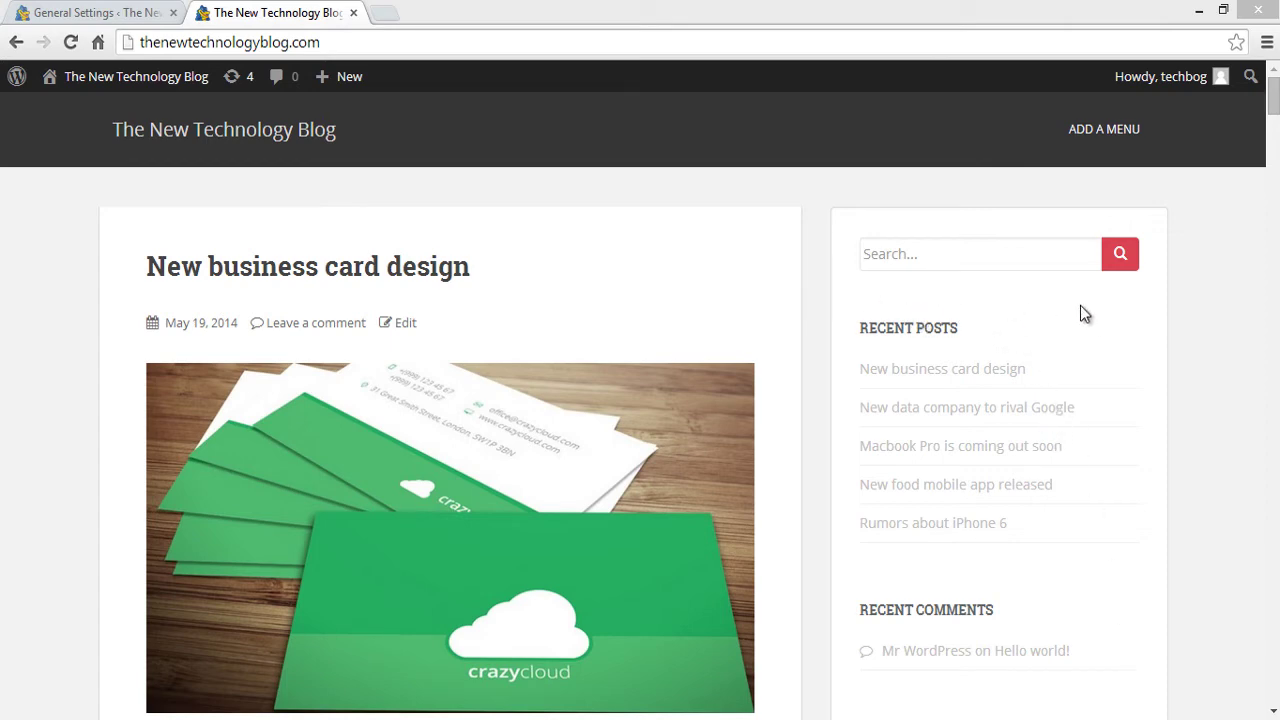
pyautogui.click(124, 12)
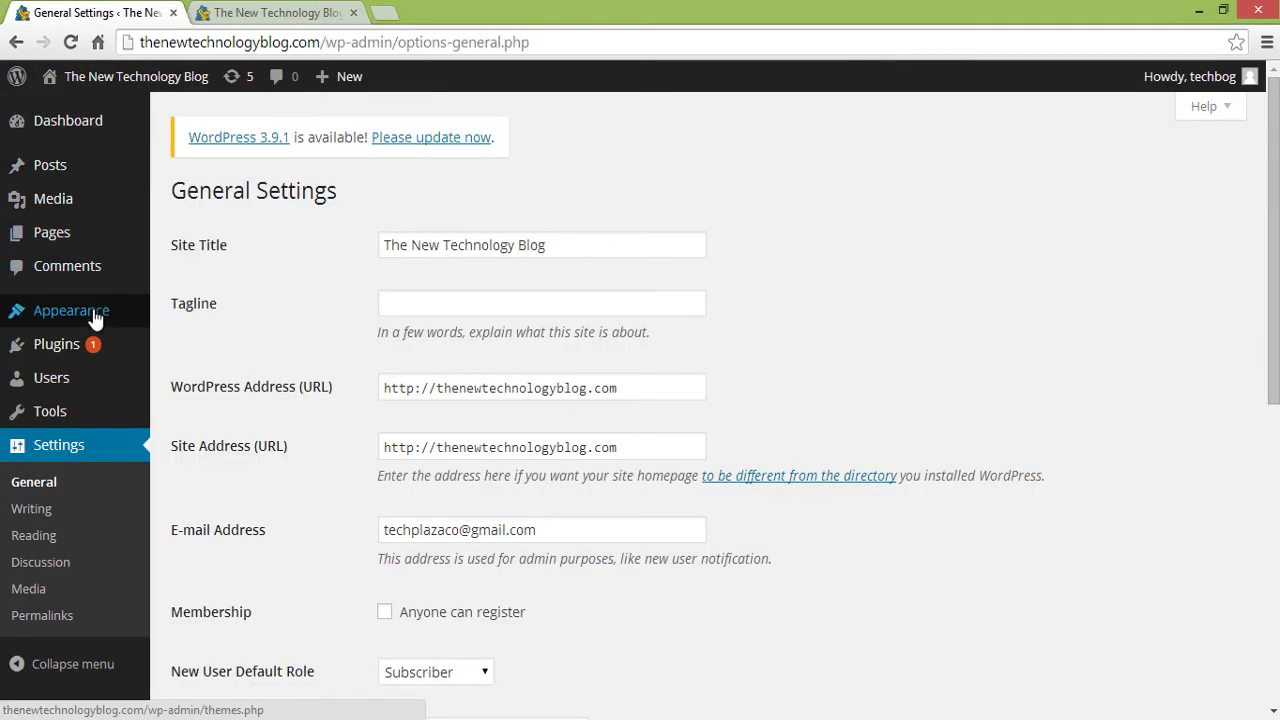
# - In Theme Options, set the Facebook, Twitter, Google+ and YouTube profile URLs to '#'
pyautogui.moveTo(97, 309)
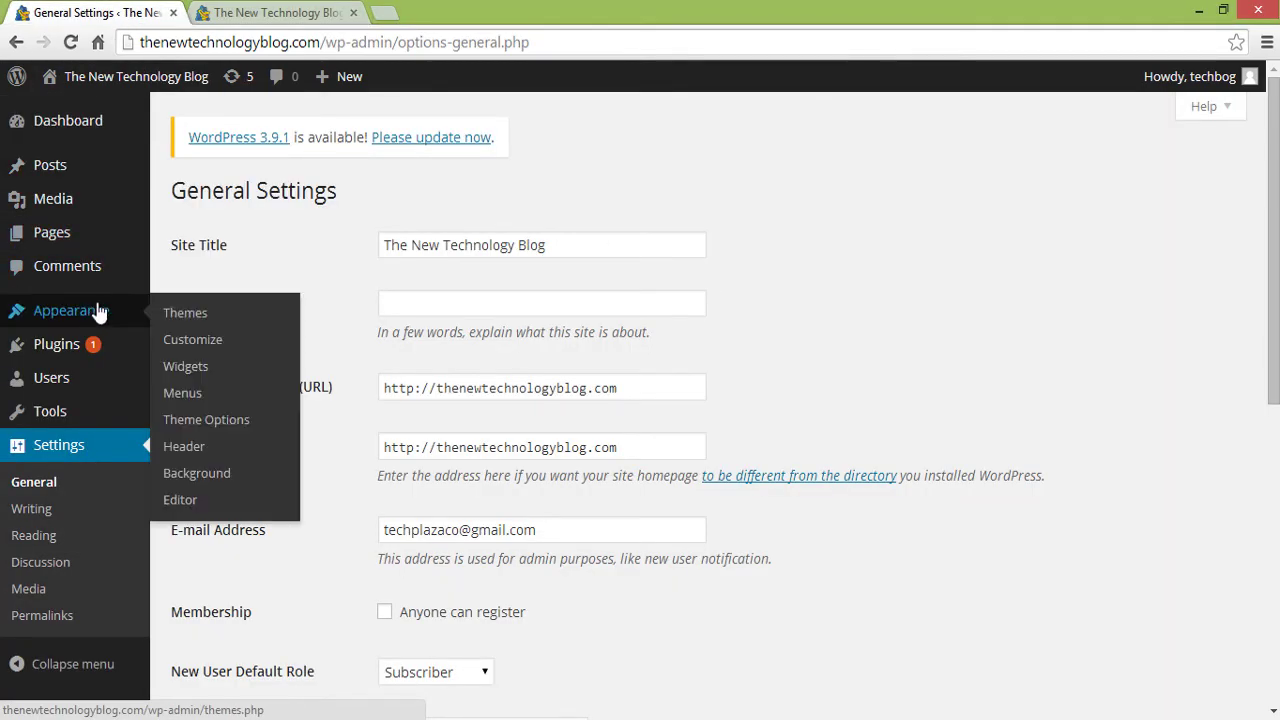
pyautogui.click(217, 421)
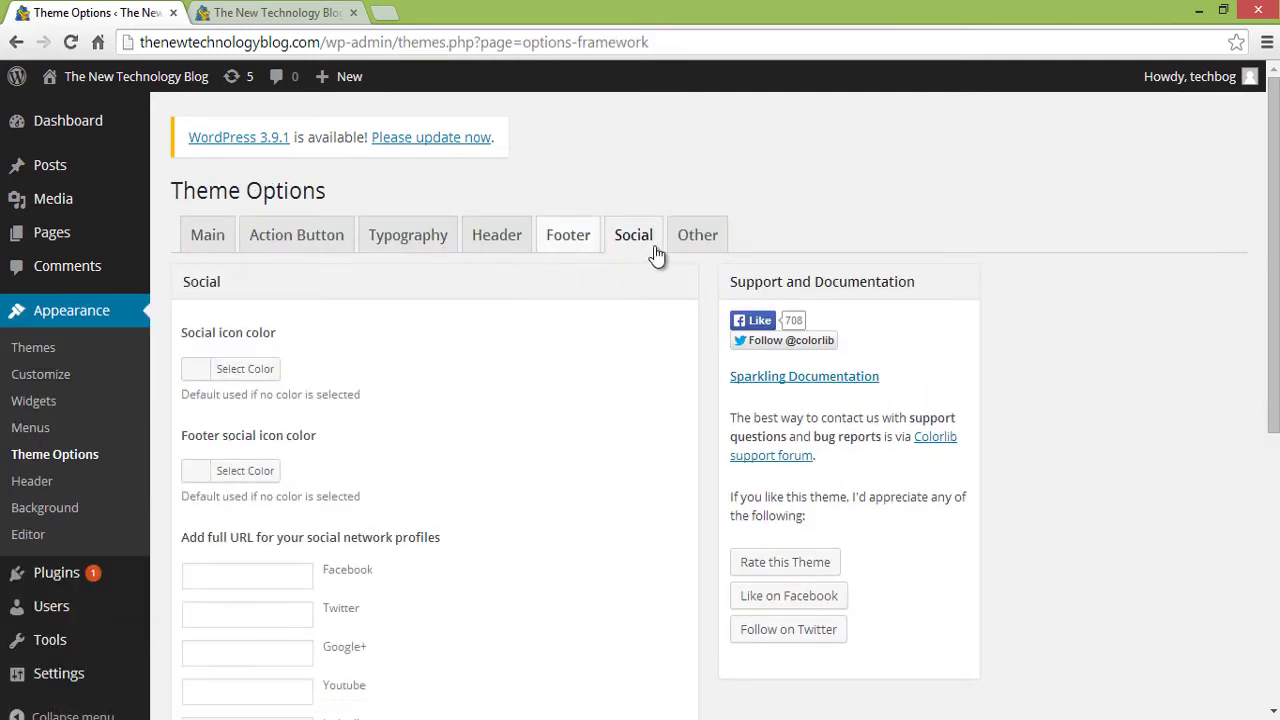
pyautogui.scroll(-3, 586, 343)
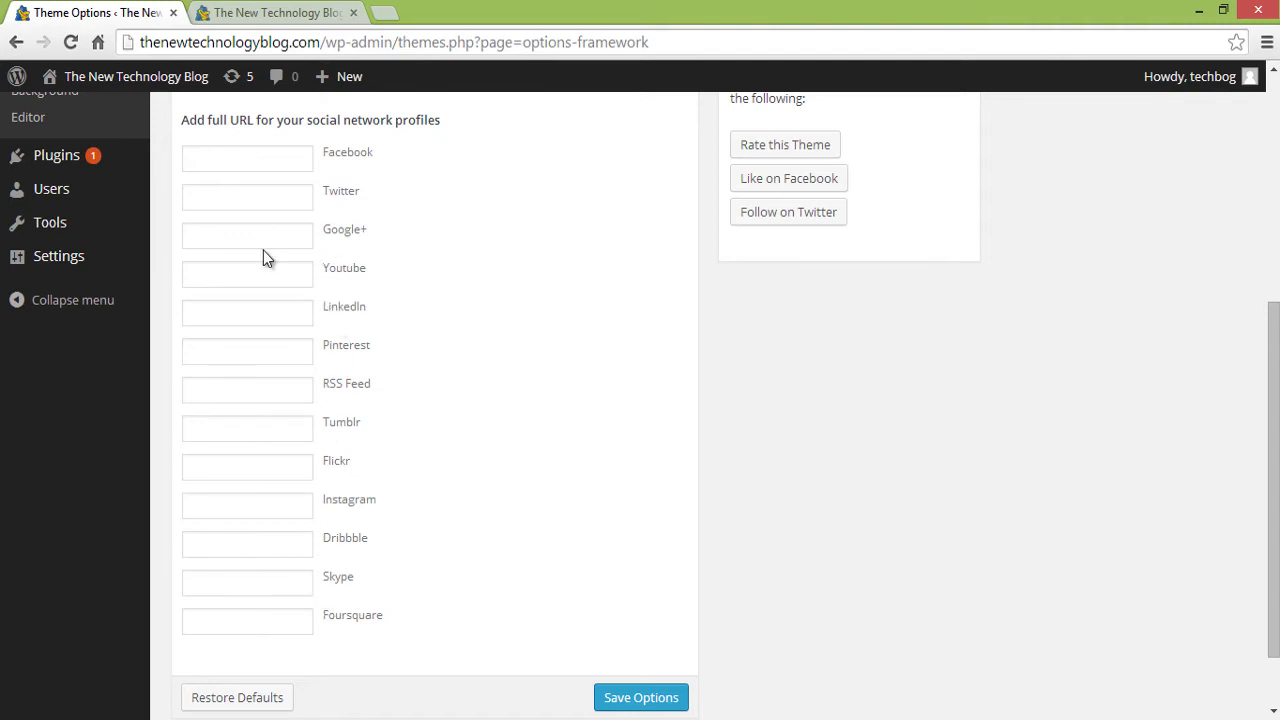
pyautogui.click(201, 156)
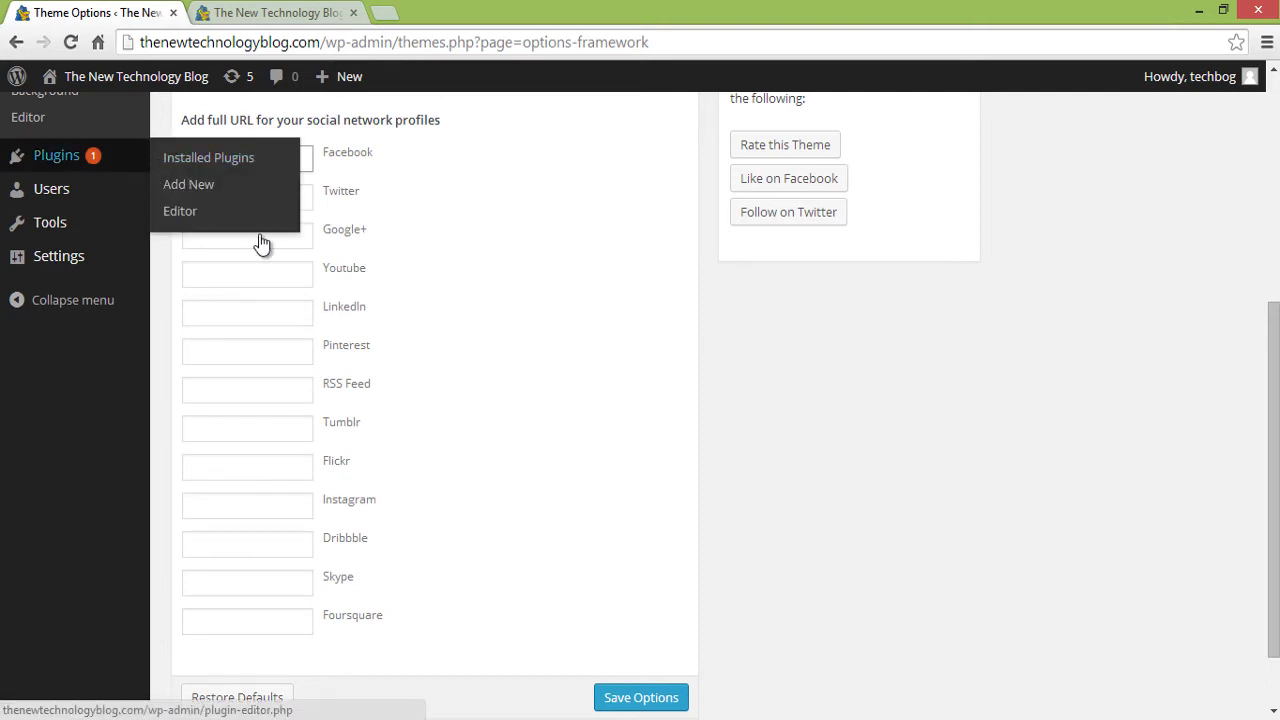
pyautogui.hotkey('ctrl', 'a')
pyautogui.click(276, 194)
pyautogui.click(260, 234)
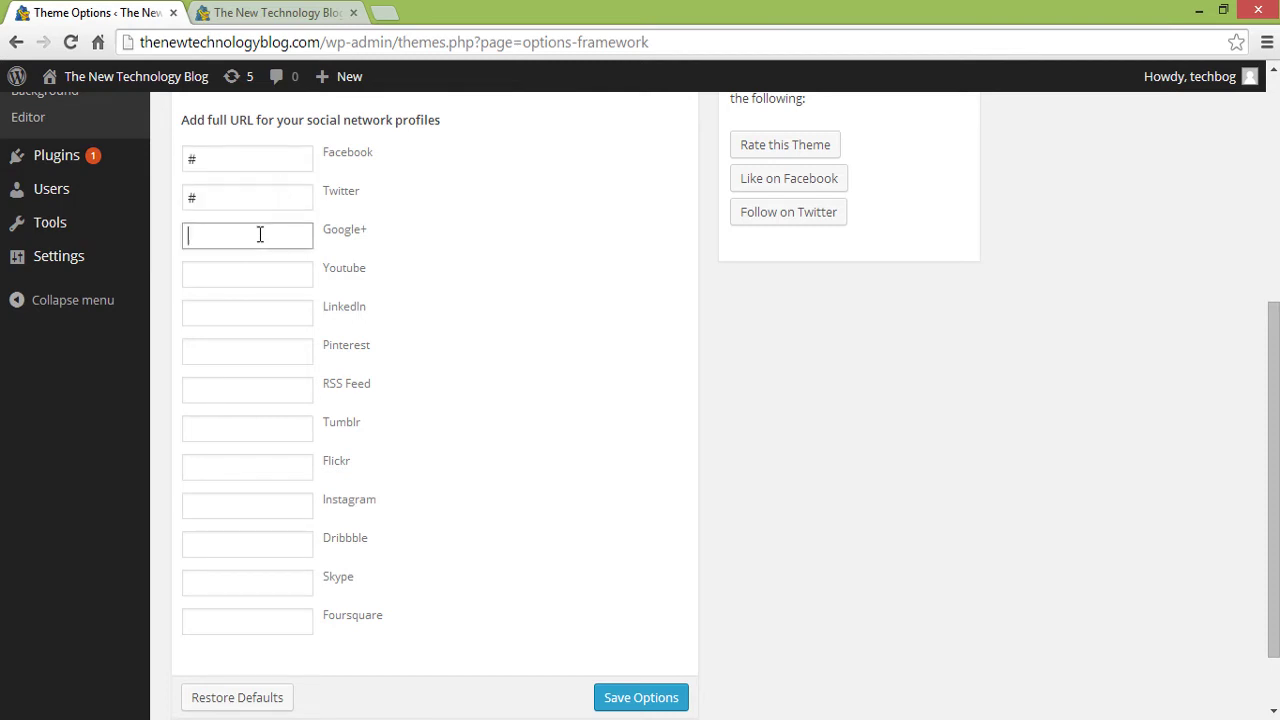
pyautogui.write('#')
pyautogui.click(264, 273)
pyautogui.write('#')
# - Set the remaining social URLs, including Instagram and Skype, to '#' and save the options
pyautogui.click(251, 311)
pyautogui.write('#')
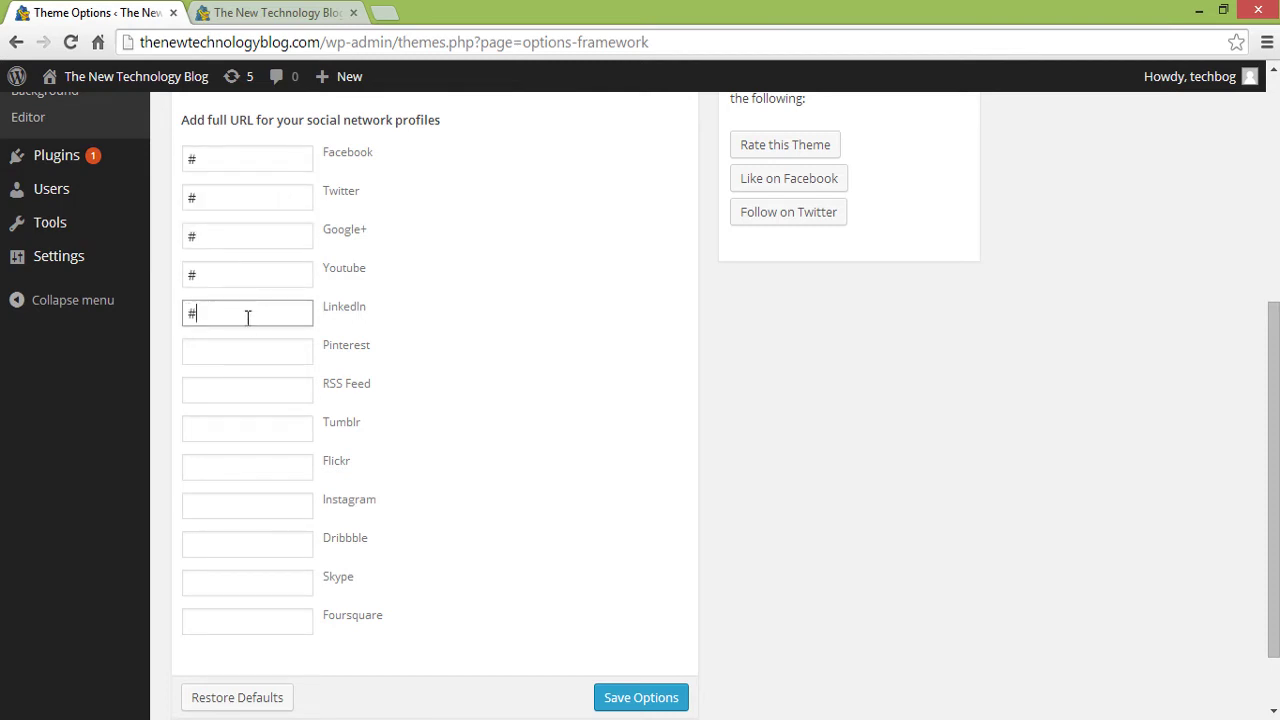
pyautogui.click(245, 355)
pyautogui.write('#')
pyautogui.click(247, 391)
pyautogui.write('#')
pyautogui.click(244, 467)
pyautogui.click(243, 506)
pyautogui.write('#')
pyautogui.click(241, 544)
pyautogui.write('#')
pyautogui.click(243, 580)
pyautogui.write('#')
pyautogui.click(250, 621)
pyautogui.write('#')
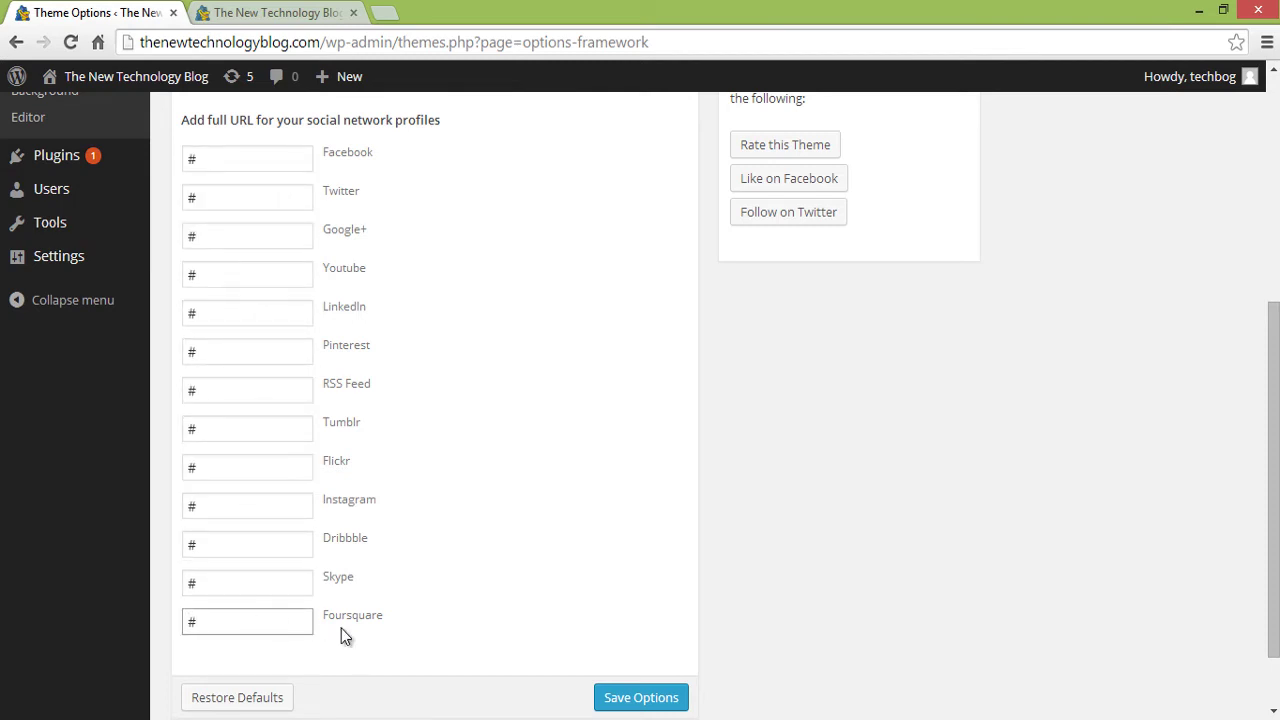
pyautogui.scroll(-1, 550, 640)
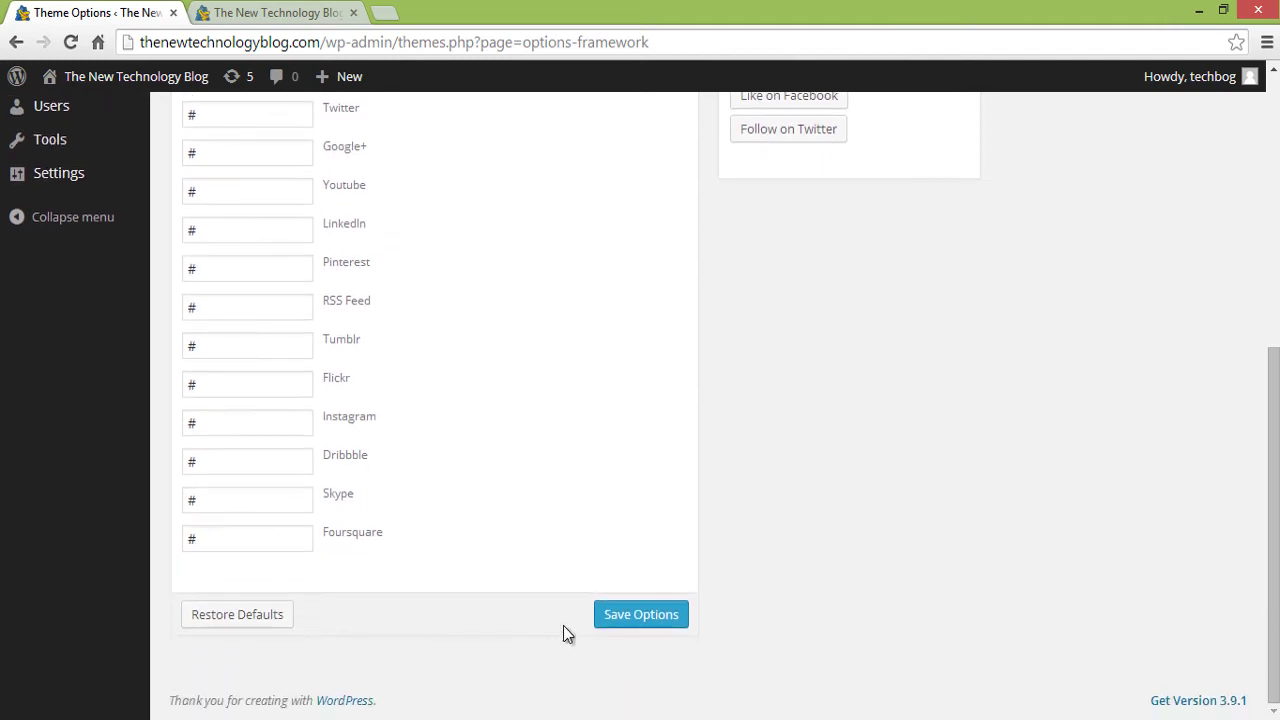
pyautogui.click(628, 612)
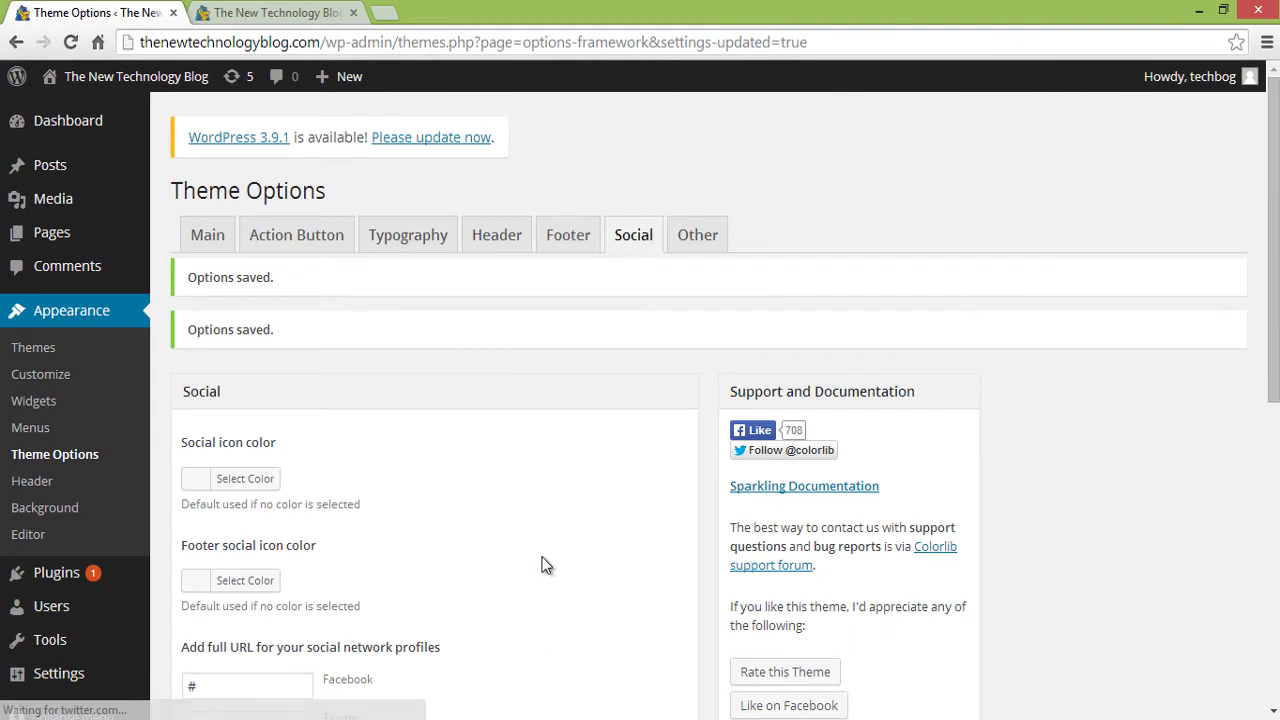
pyautogui.hotkey('ctrl', 'shift', 't')
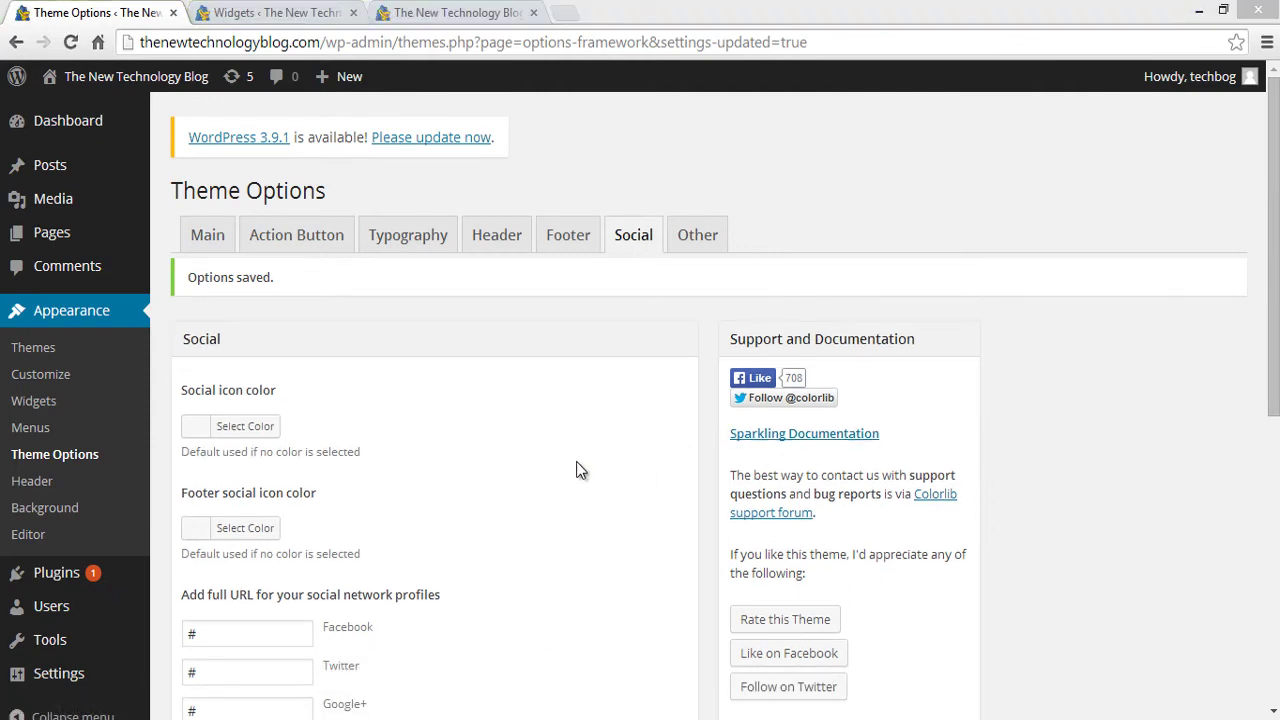
# - Drag the Sparkling Social Widget into the Sidebar and save it titled 'Follow us'
pyautogui.click(55, 402)
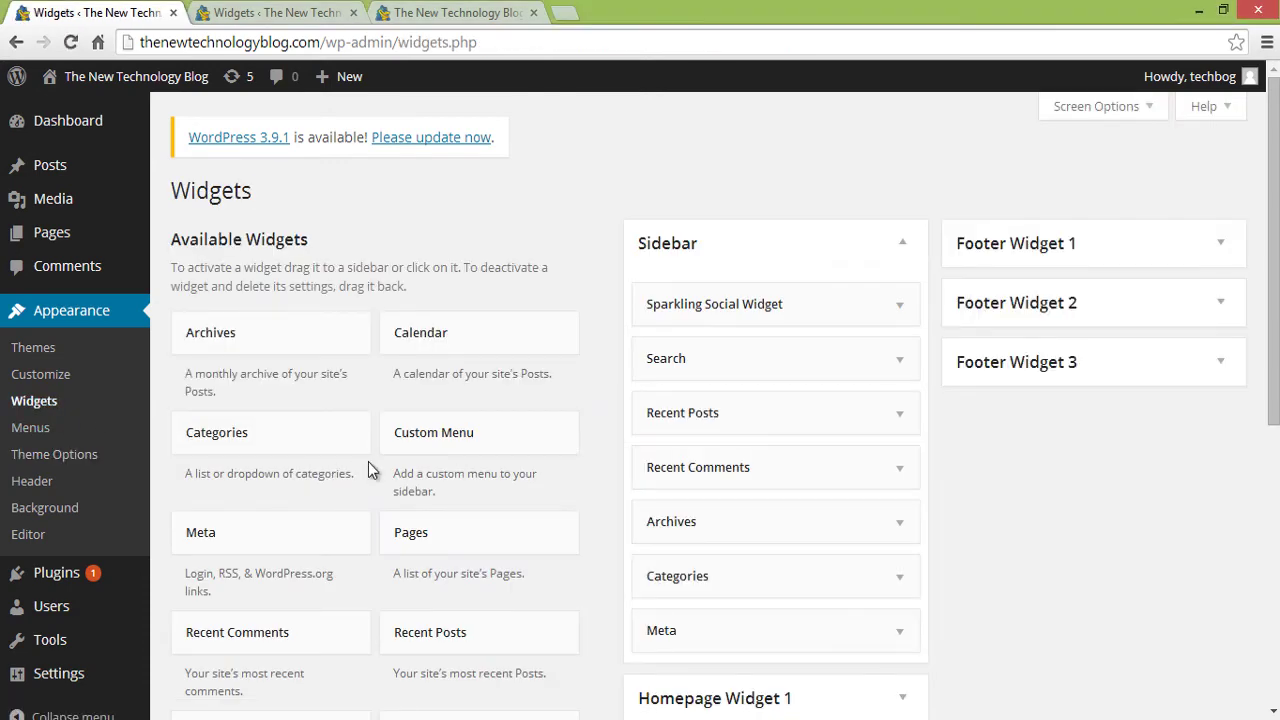
pyautogui.scroll(-3, 1266, 409)
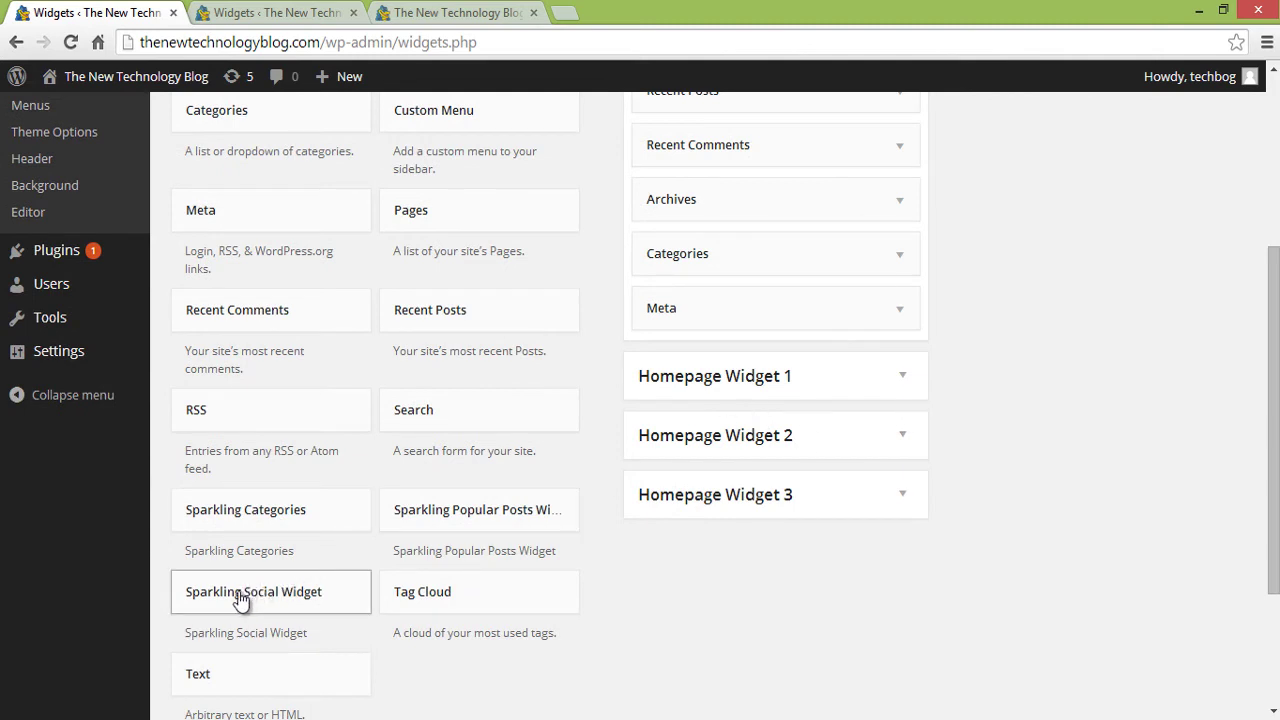
pyautogui.moveTo(266, 600); pyautogui.dragTo(363, 500)
pyautogui.scroll(4, 1190, 215)
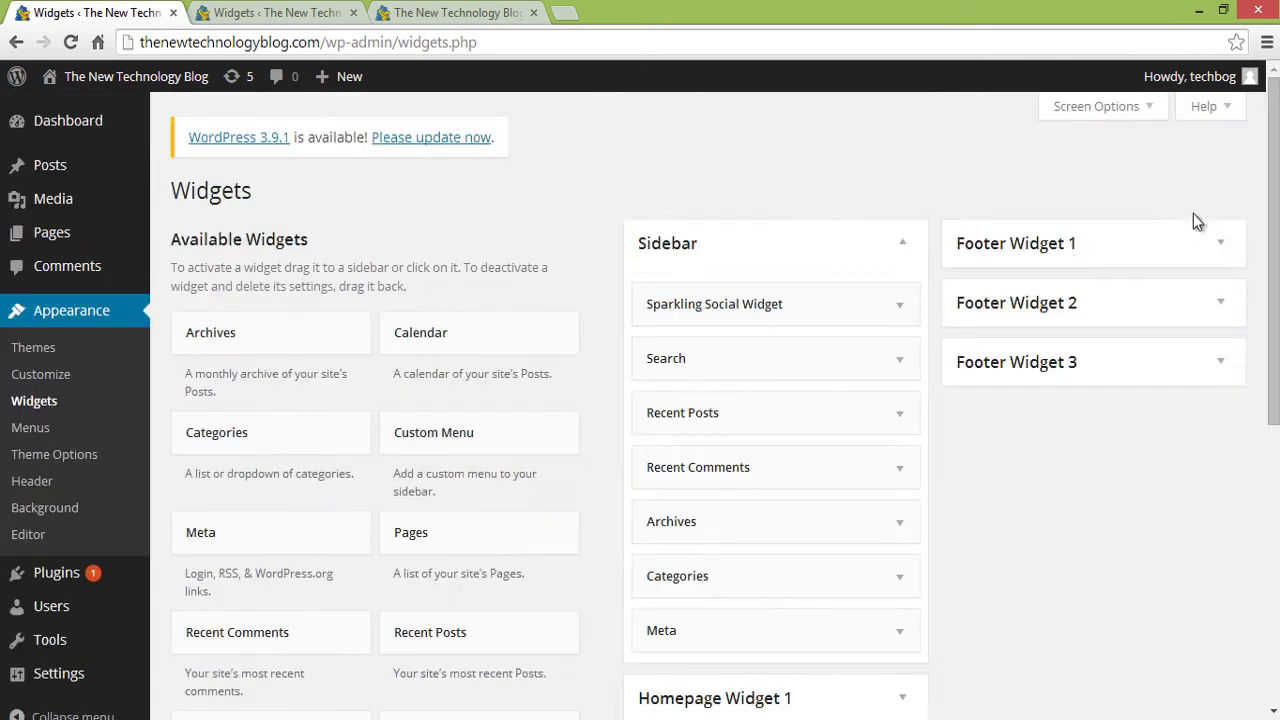
pyautogui.click(906, 314)
pyautogui.moveTo(712, 373); pyautogui.dragTo(650, 373)
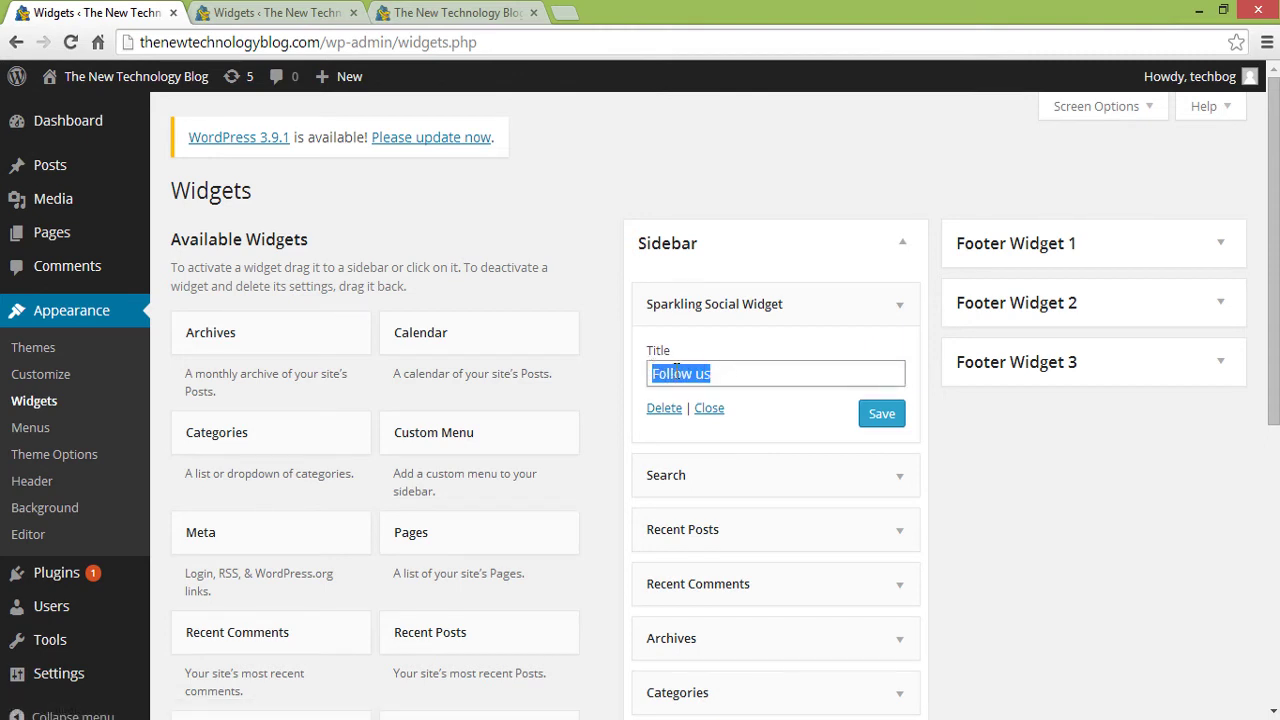
pyautogui.click(886, 415)
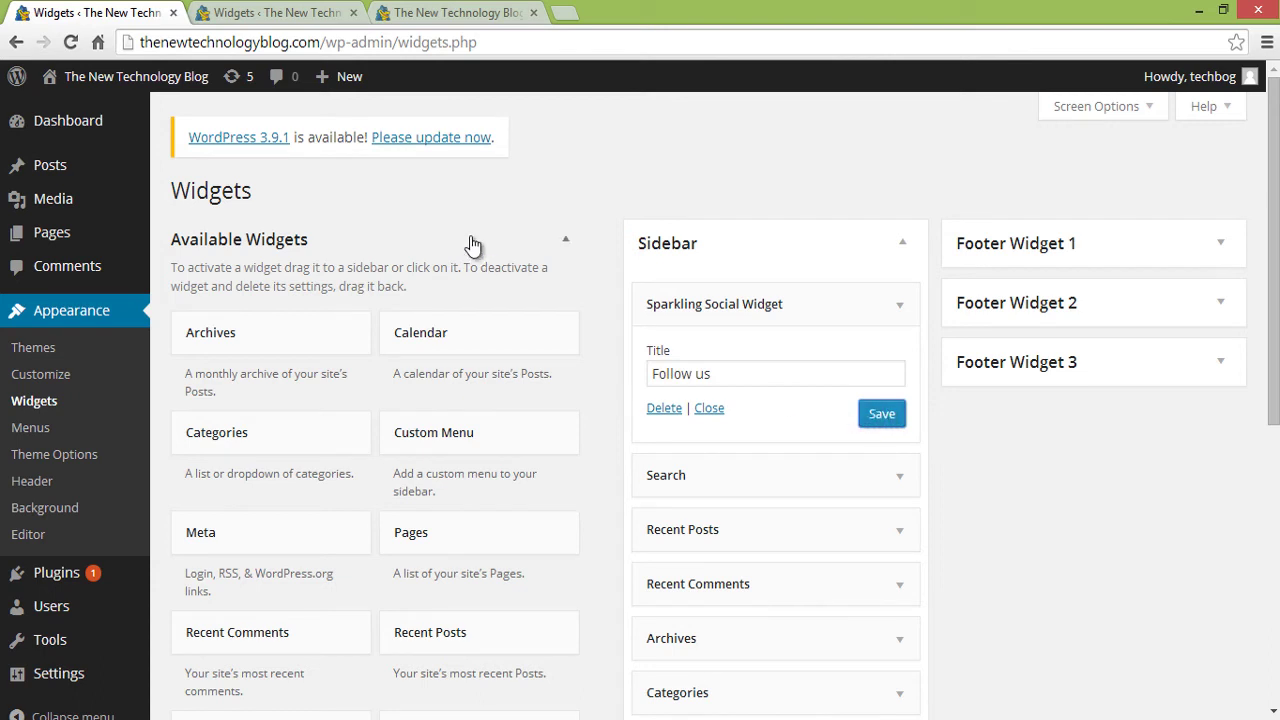
pyautogui.click(416, 9)
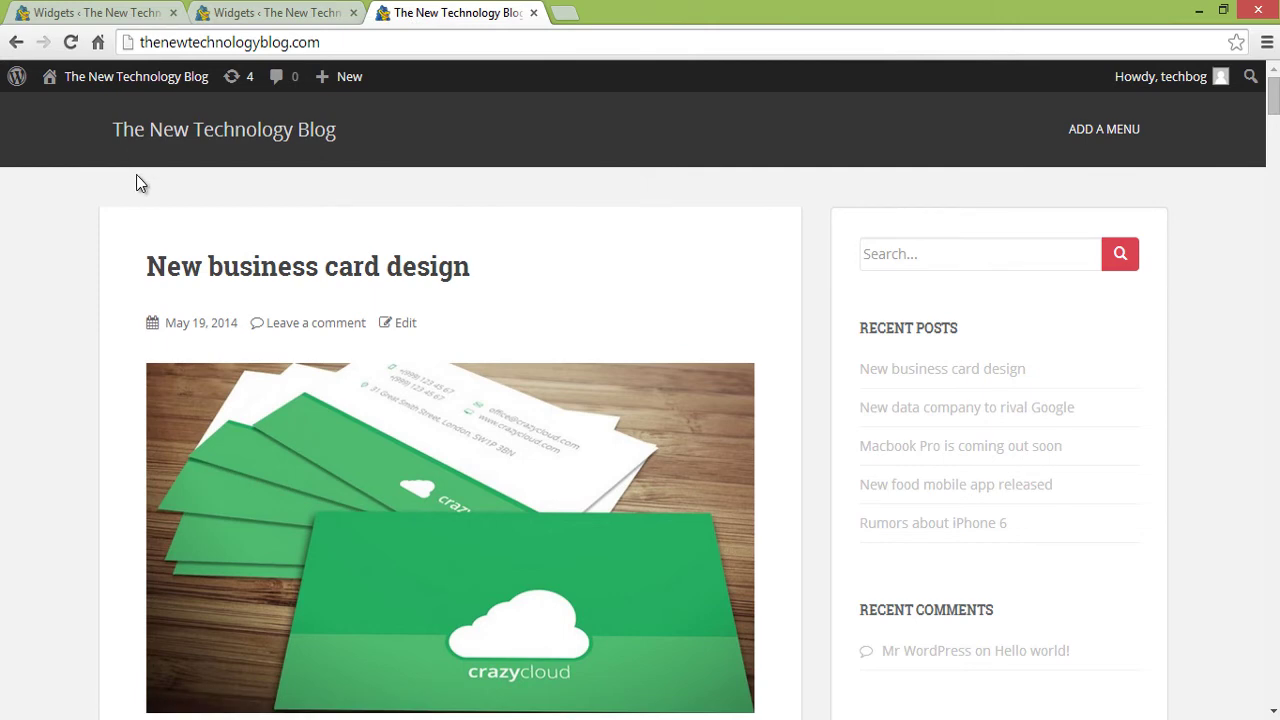
# - Reload the blog to see the Follow Us social icons, then return to Widgets
pyautogui.click(70, 42)
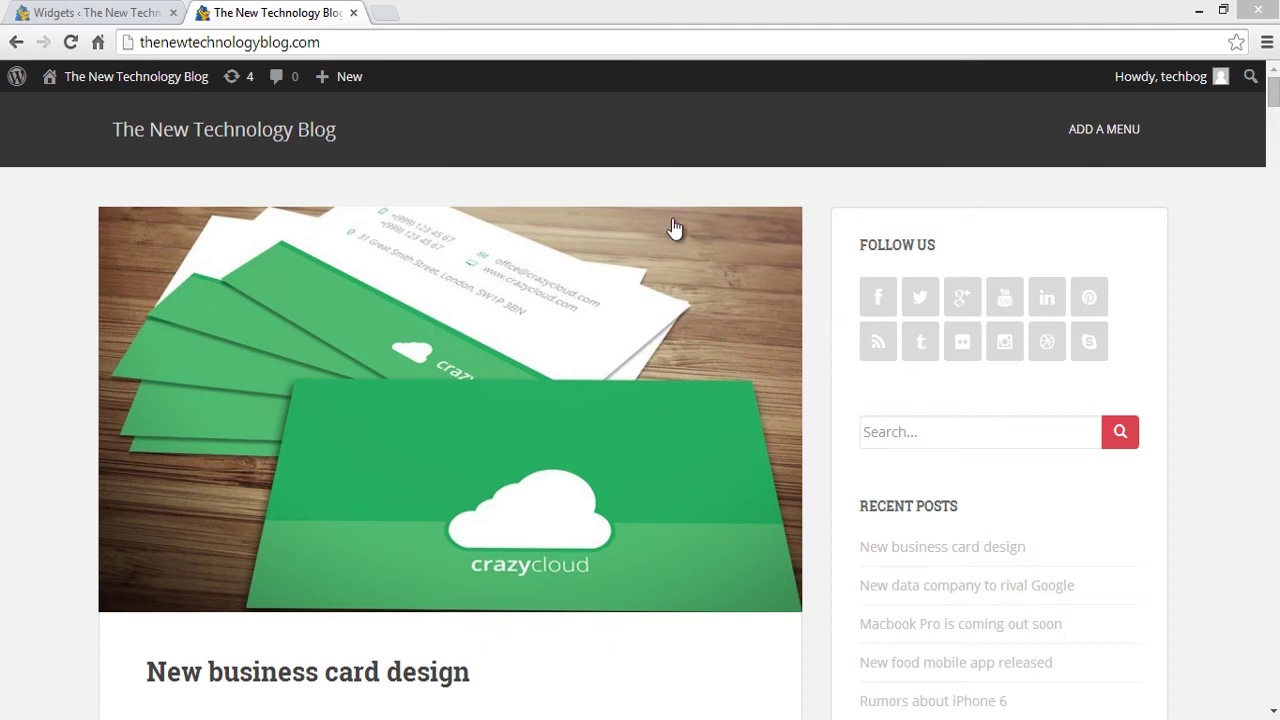
pyautogui.click(76, 7)
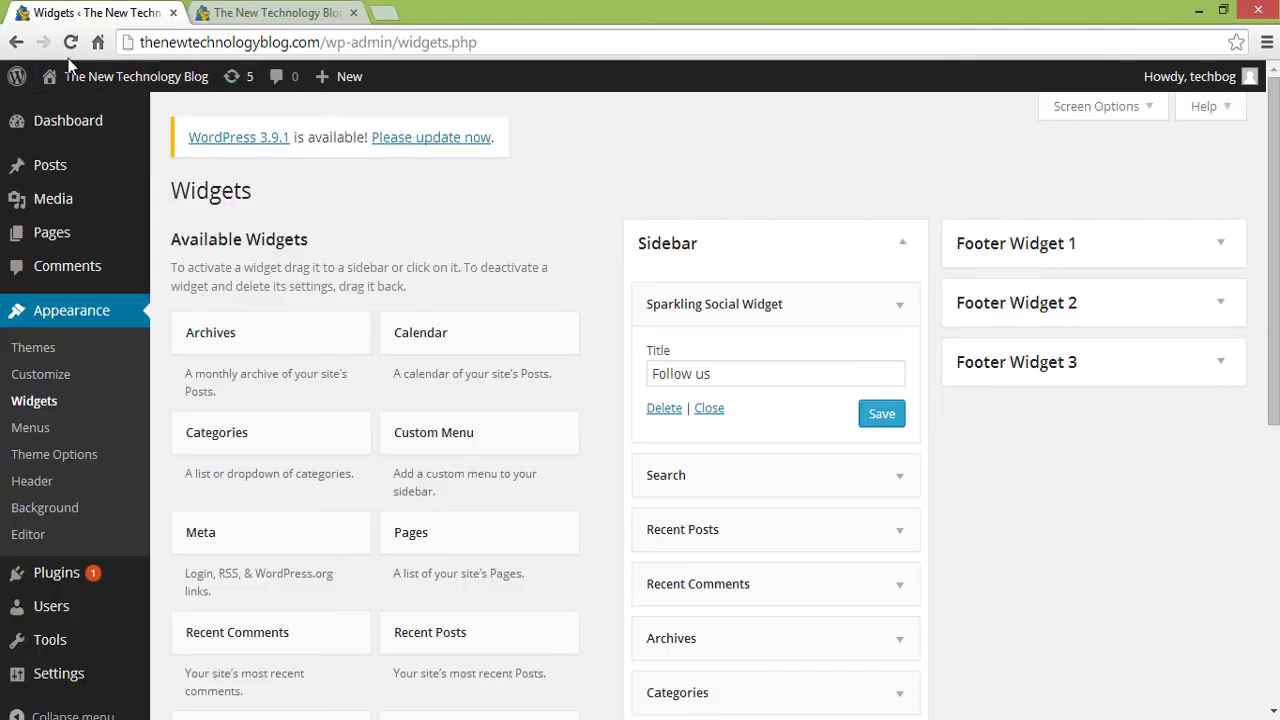
# - Add the Sparkling Popular Posts Widget to the Sidebar below Follow us and save it
pyautogui.scroll(-2, 700, 305)
pyautogui.scroll(-2, 700, 400)
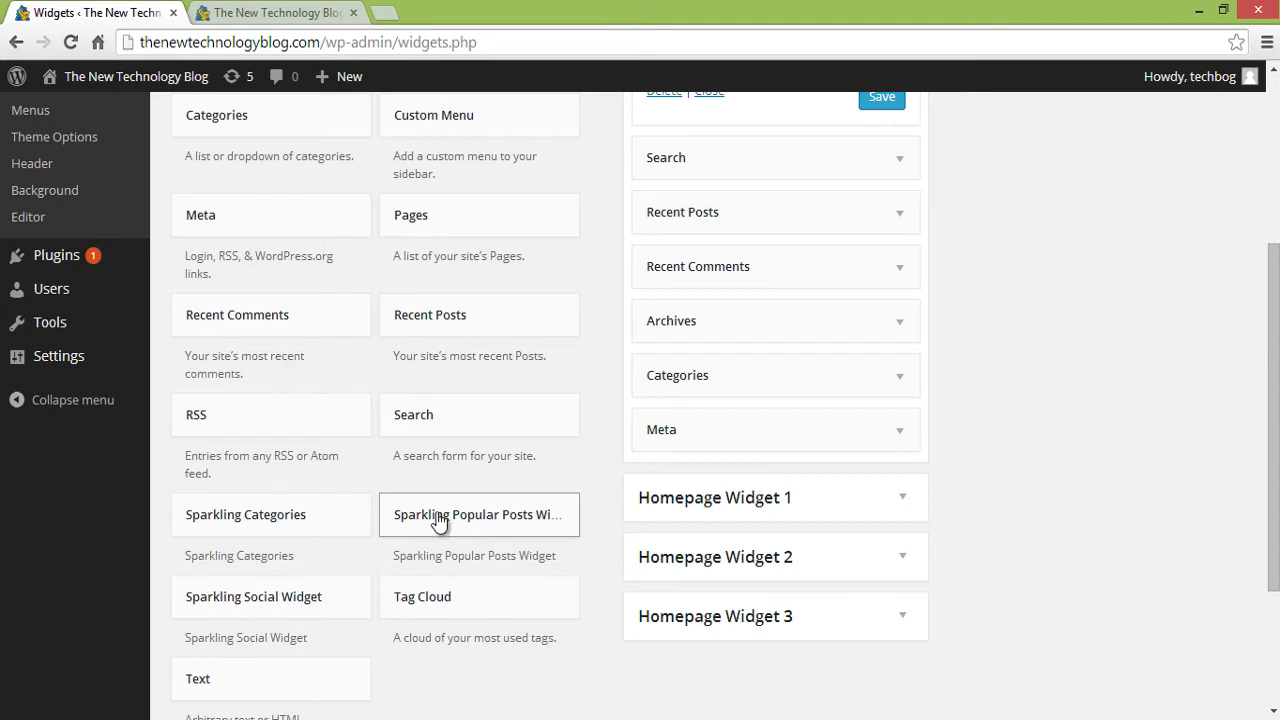
pyautogui.moveTo(437, 518); pyautogui.dragTo(688, 158)
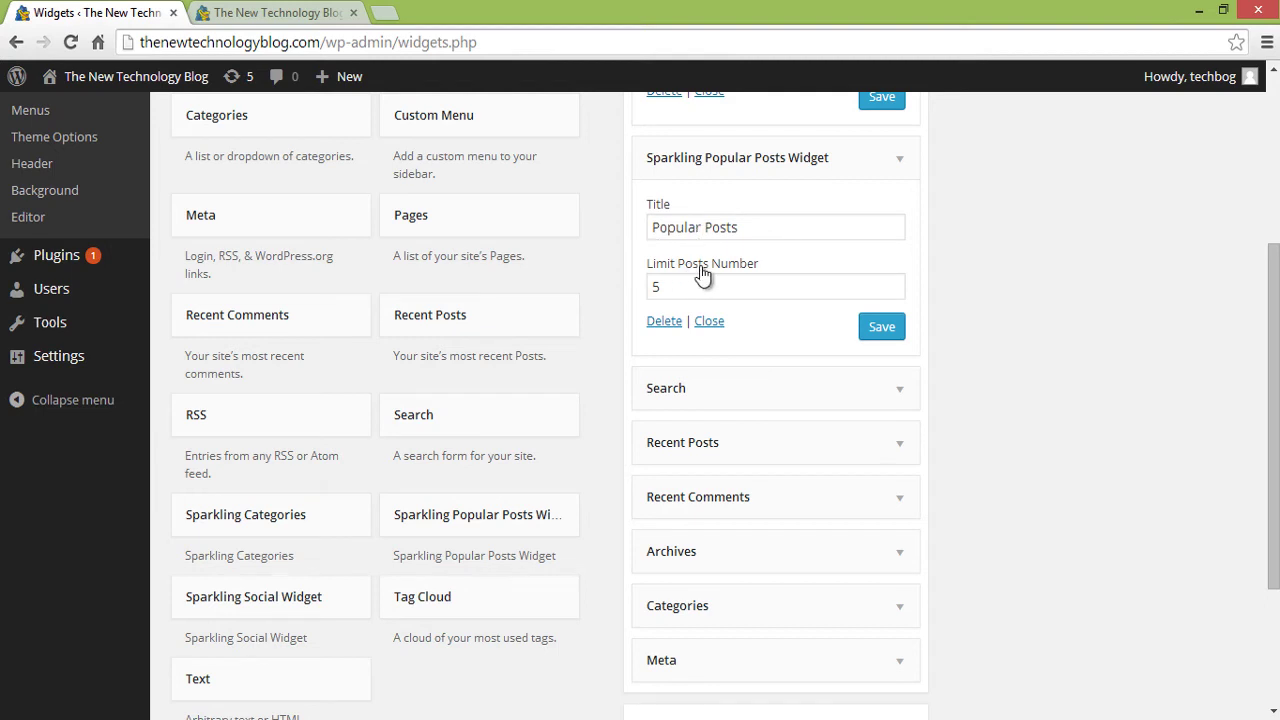
pyautogui.click(884, 334)
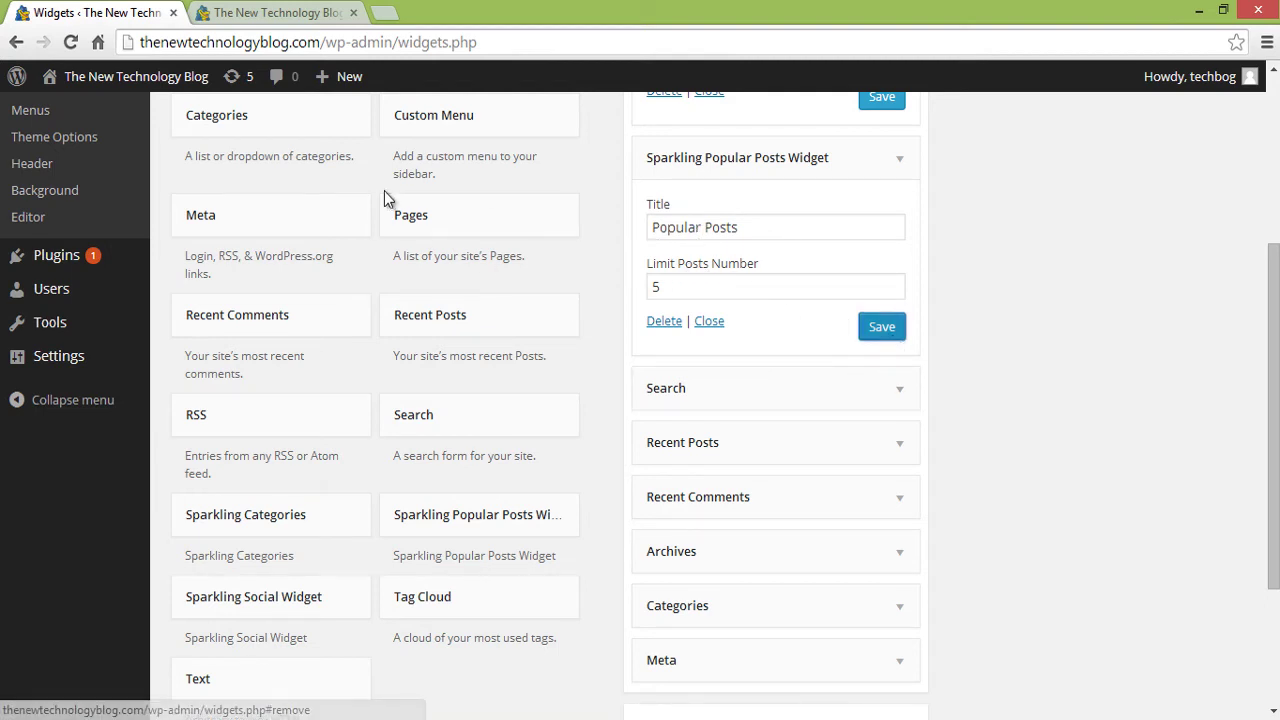
# - Reload the blog front page to confirm Popular Posts appears below Follow Us
pyautogui.click(281, 12)
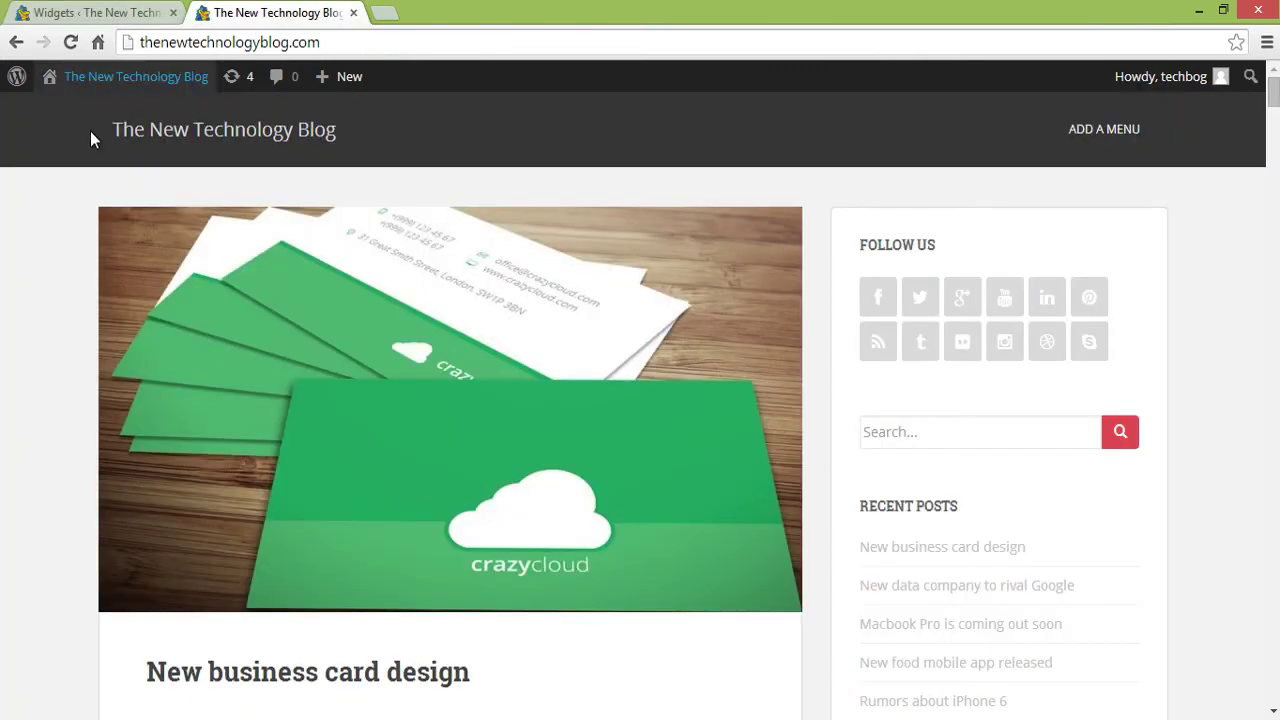
pyautogui.click(70, 42)
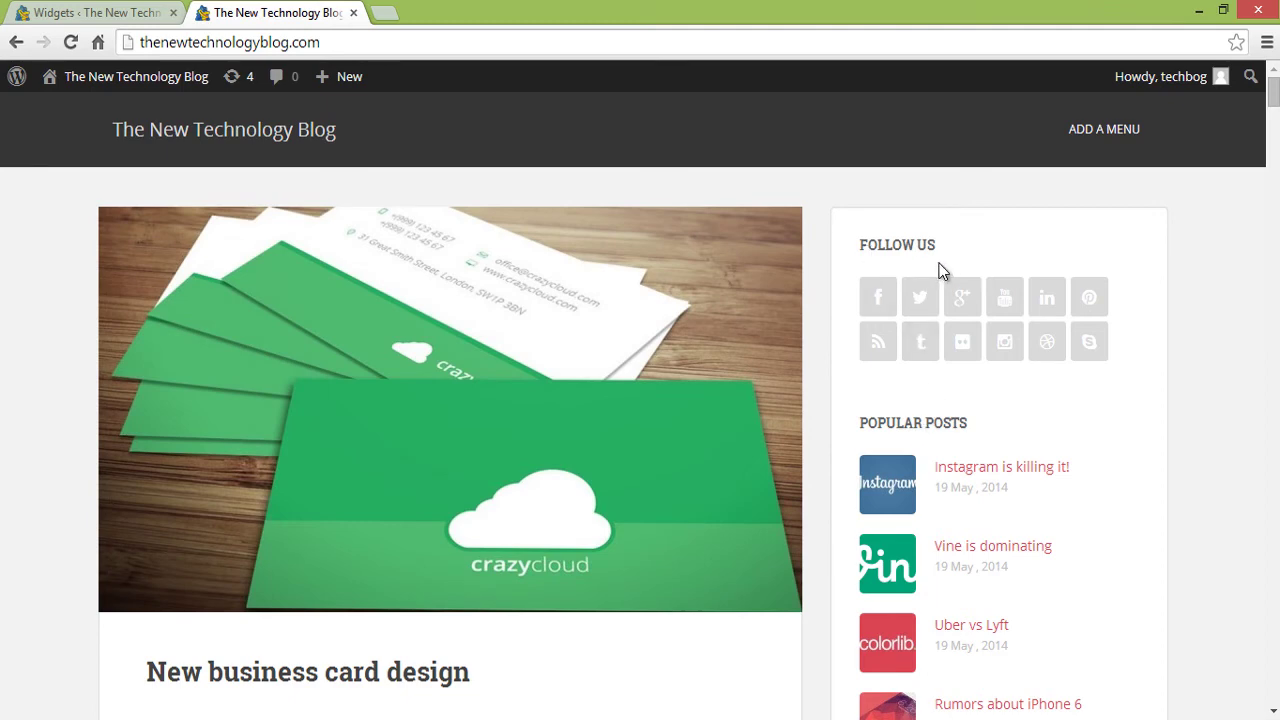
pyautogui.scroll(-3, 1276, 112)
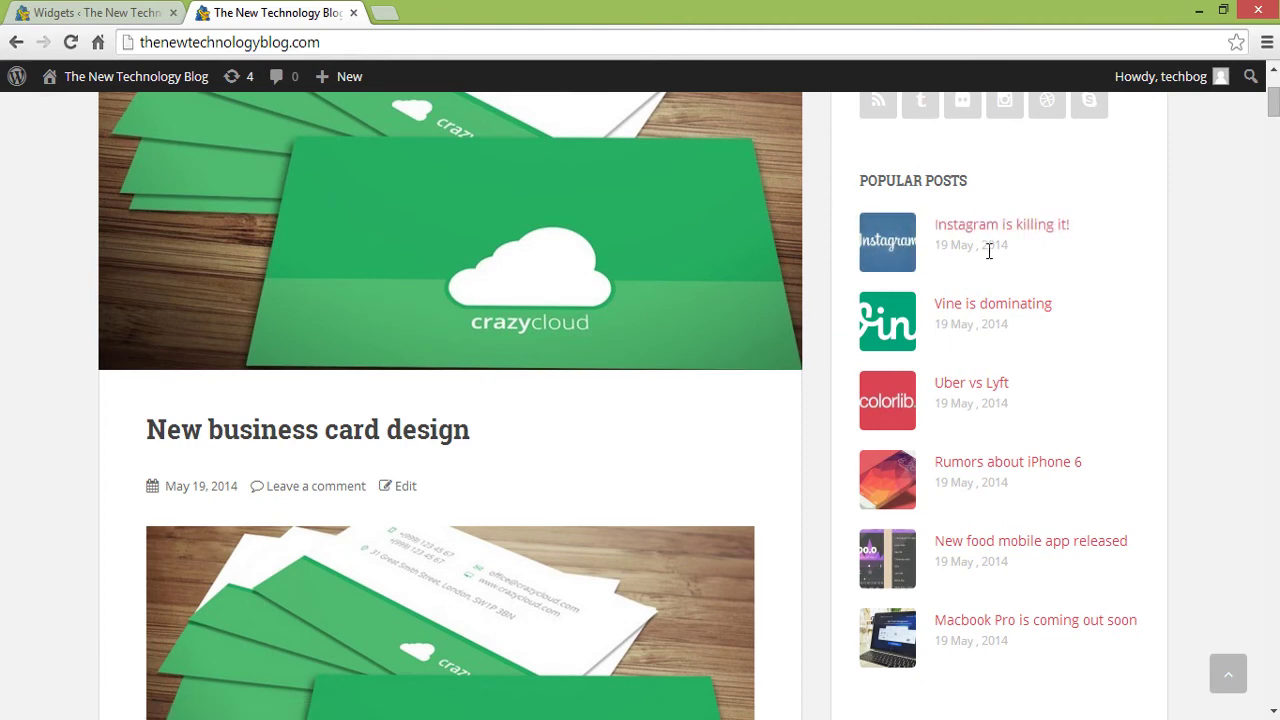
pyautogui.scroll(3, 1205, 358)
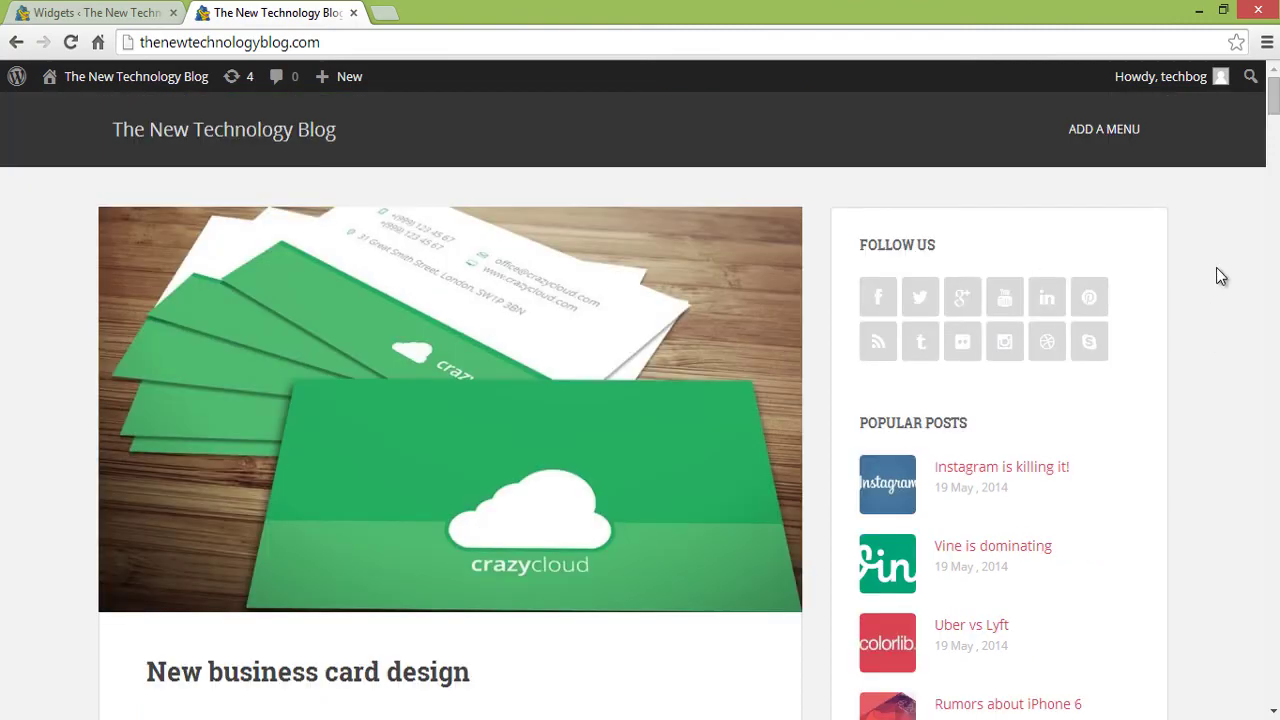
pyautogui.moveTo(1273, 100)
pyautogui.mouseDown()
pyautogui.moveTo(1264, 200)
pyautogui.moveTo(1266, 86)
pyautogui.mouseUp()
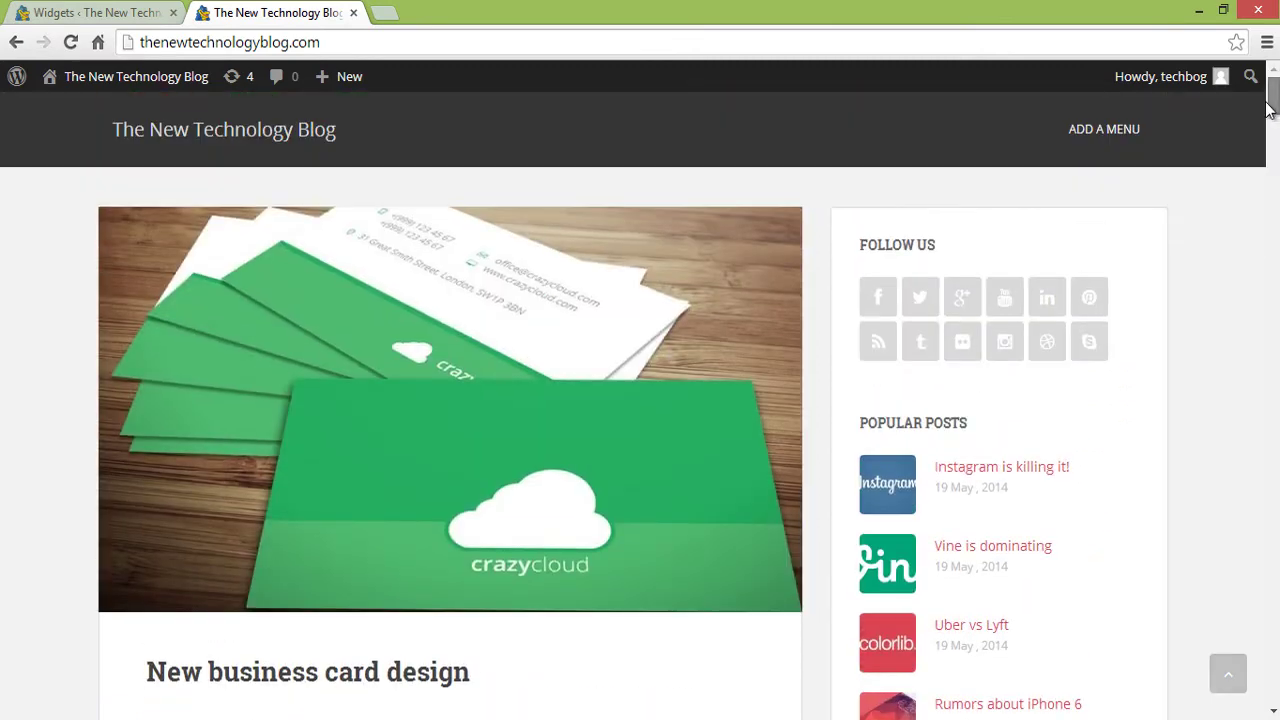
# - Move Search to the sidebar top and remove Recent Posts, Recent Comments, Archives, Categories, Meta
pyautogui.click(95, 12)
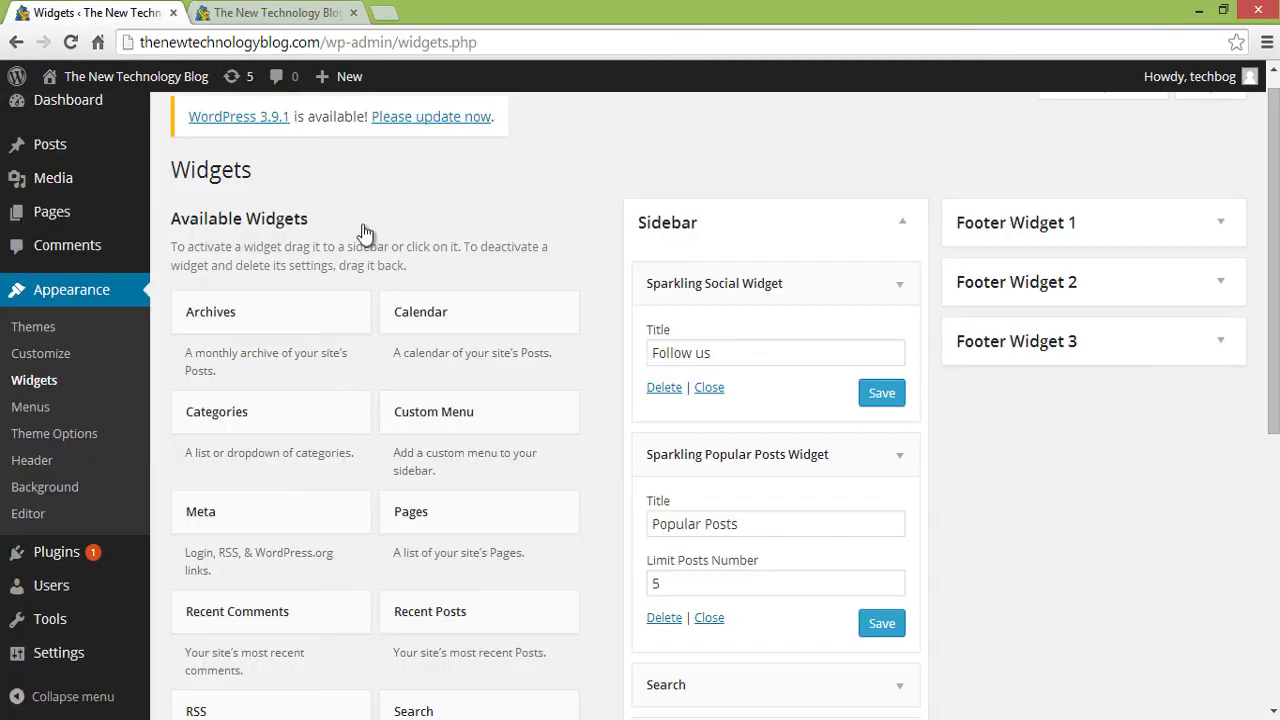
pyautogui.click(905, 288)
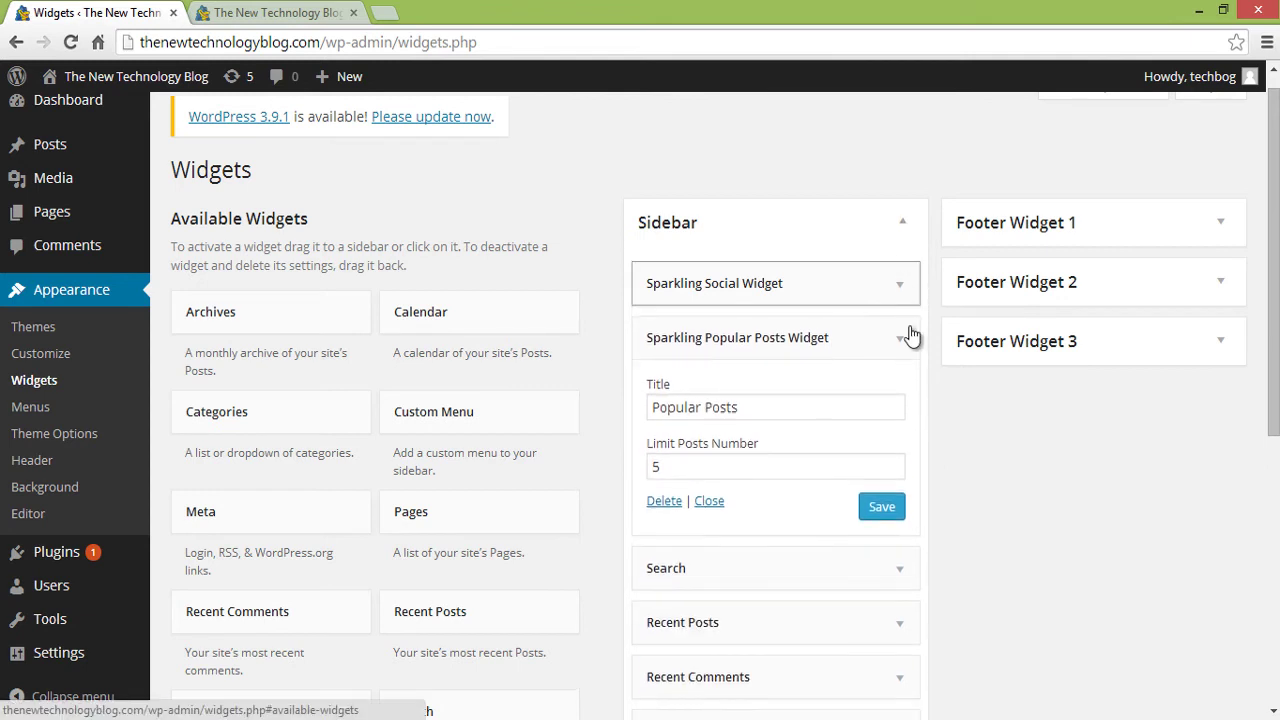
pyautogui.click(905, 338)
pyautogui.moveTo(720, 395); pyautogui.dragTo(680, 283)
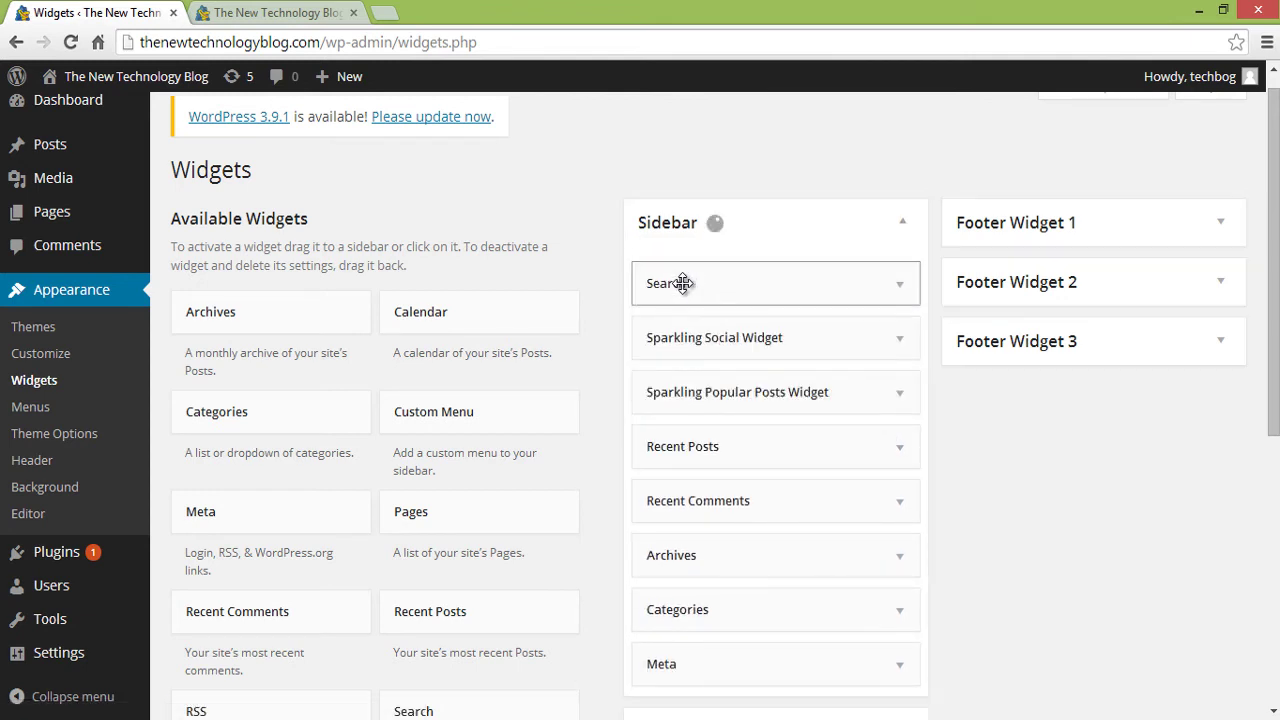
pyautogui.moveTo(686, 449); pyautogui.dragTo(500, 466)
pyautogui.moveTo(646, 449); pyautogui.dragTo(500, 460)
# - Reload the blog to verify the new sidebar, then return to the Widgets page
pyautogui.click(300, 13)
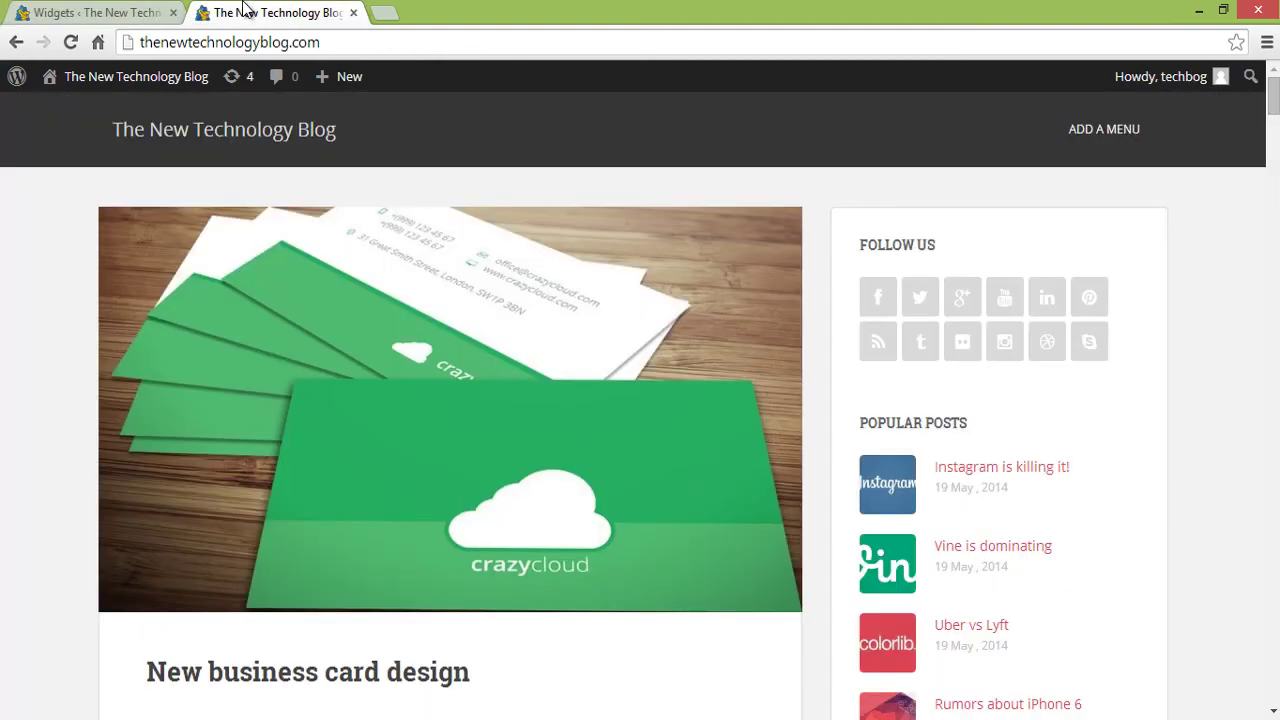
pyautogui.click(68, 42)
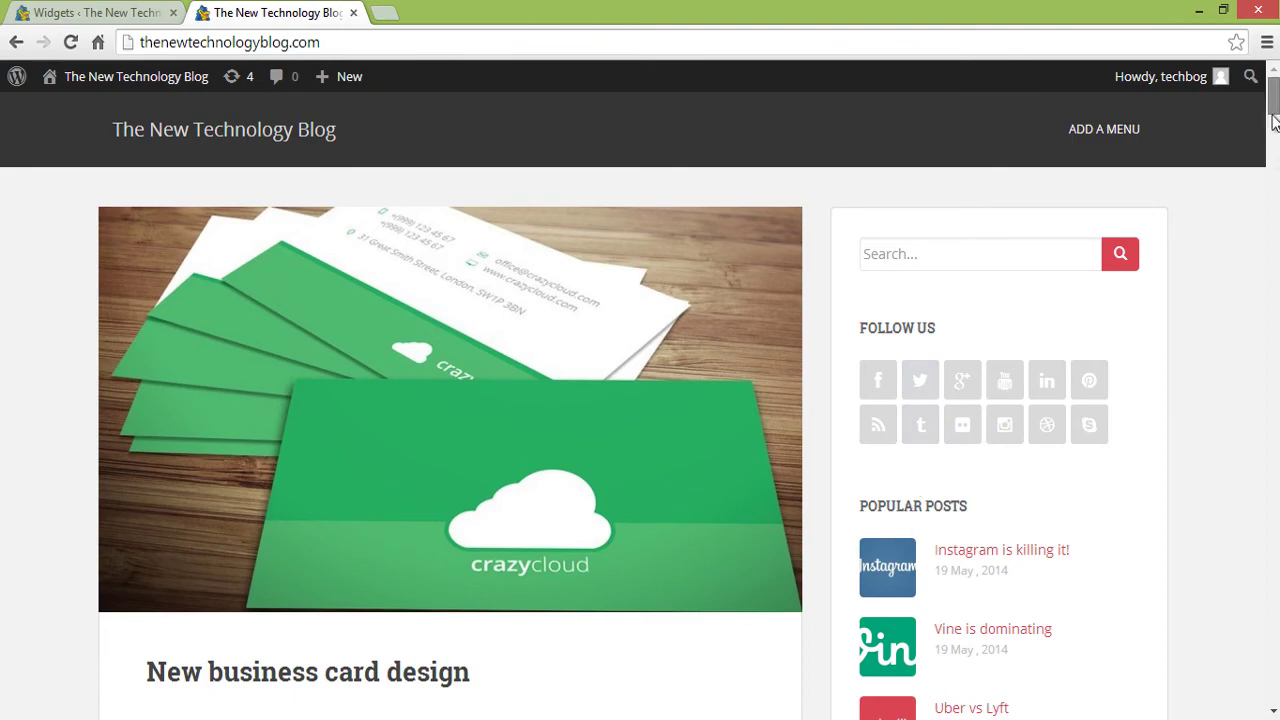
pyautogui.moveTo(1272, 95)
pyautogui.mouseDown()
pyautogui.moveTo(1271, 172)
pyautogui.moveTo(1270, 95)
pyautogui.mouseUp()
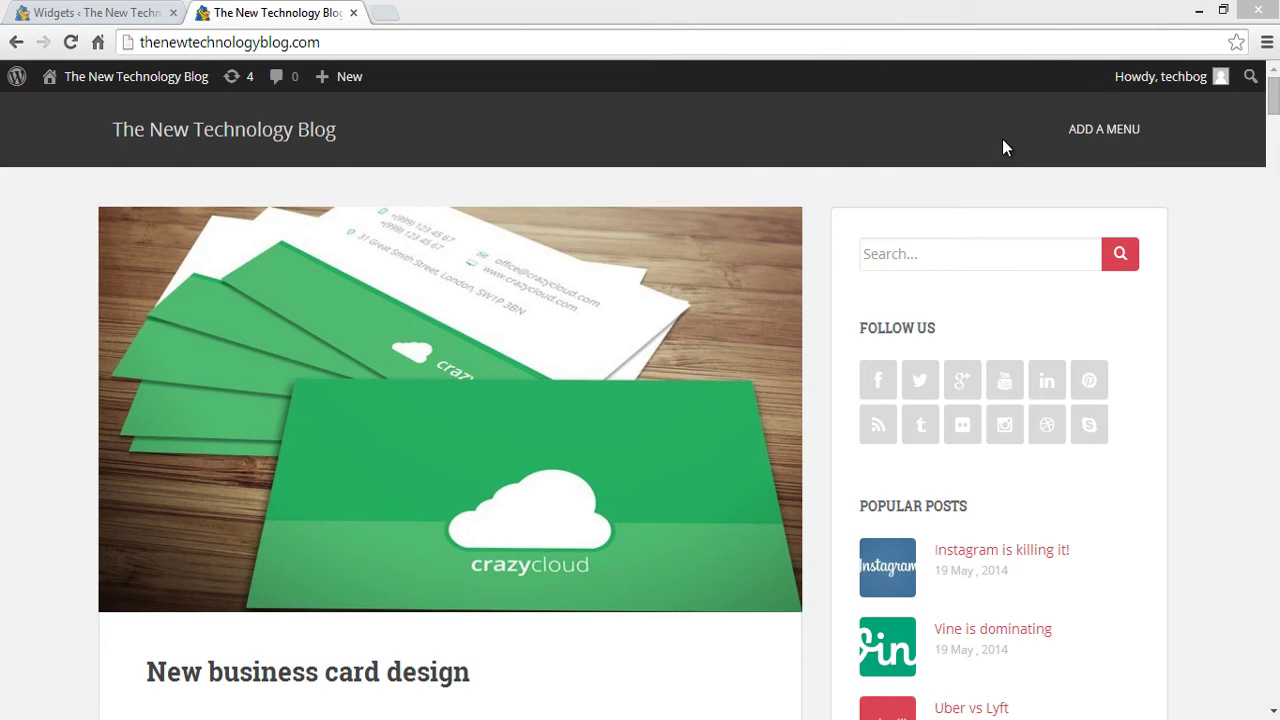
pyautogui.click(110, 13)
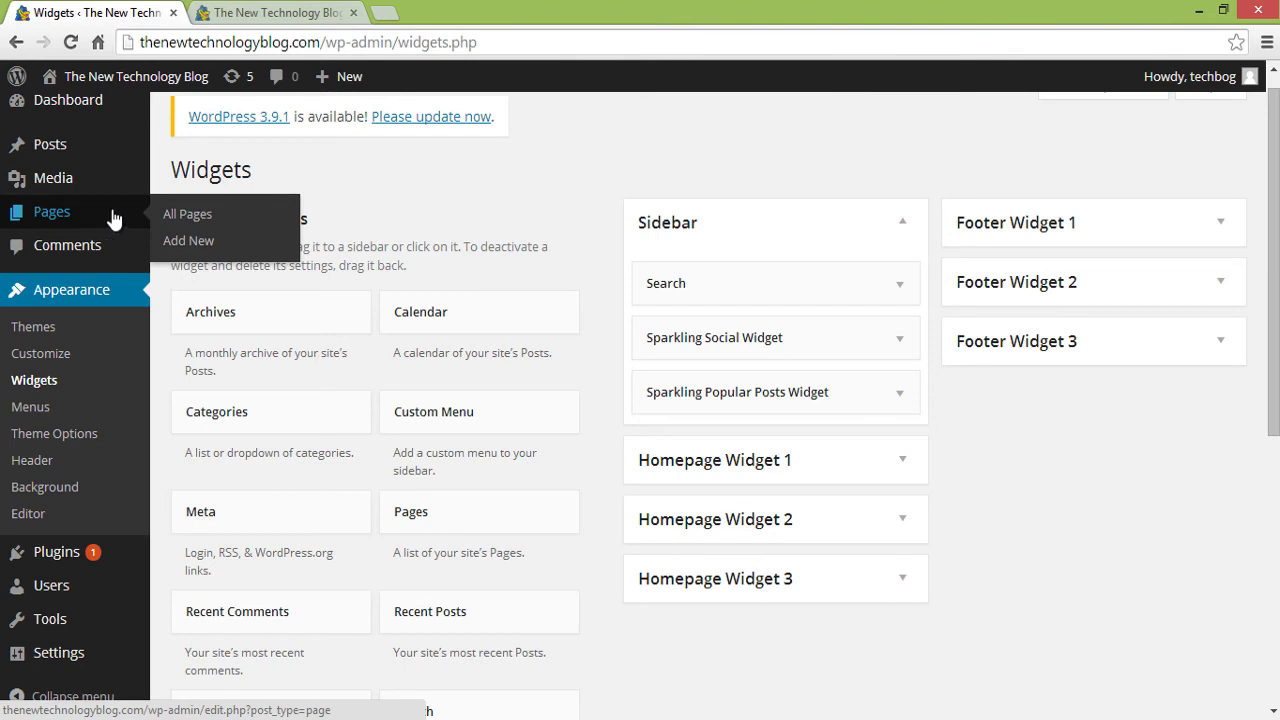
# - Publish an empty About page, then an empty Contact Us page at /contact-us/
pyautogui.click(180, 239)
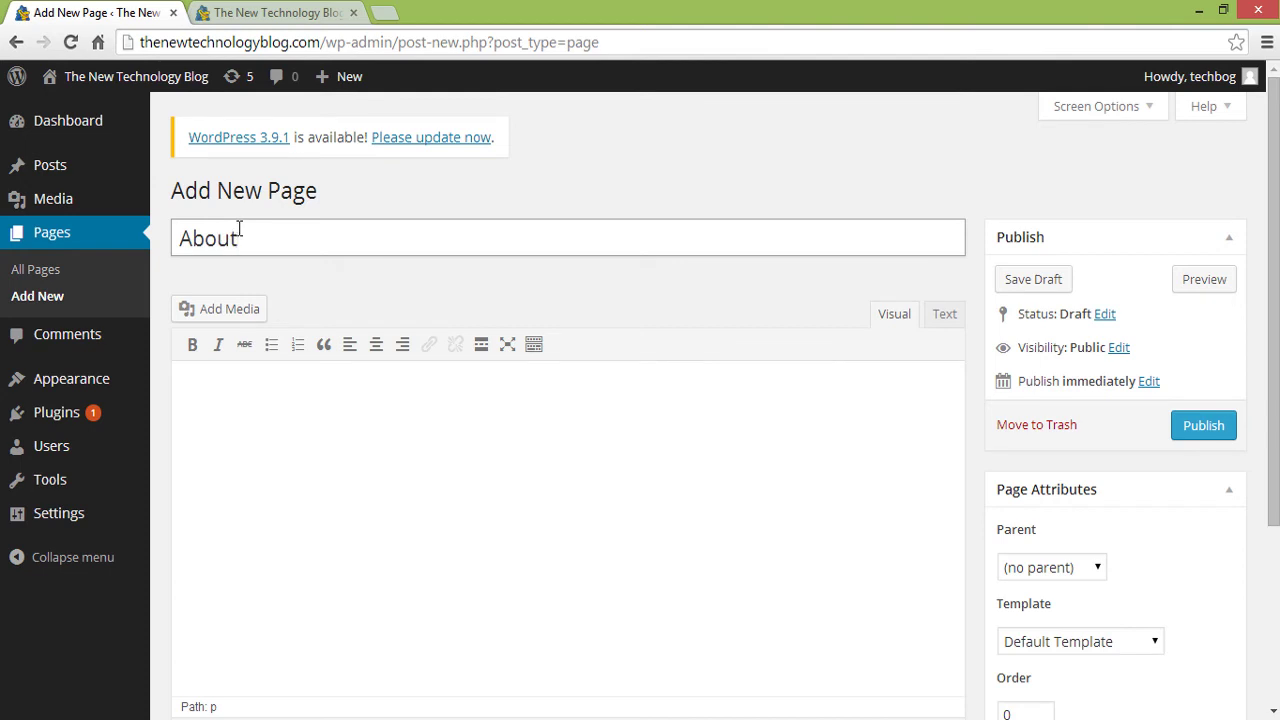
pyautogui.click(1201, 430)
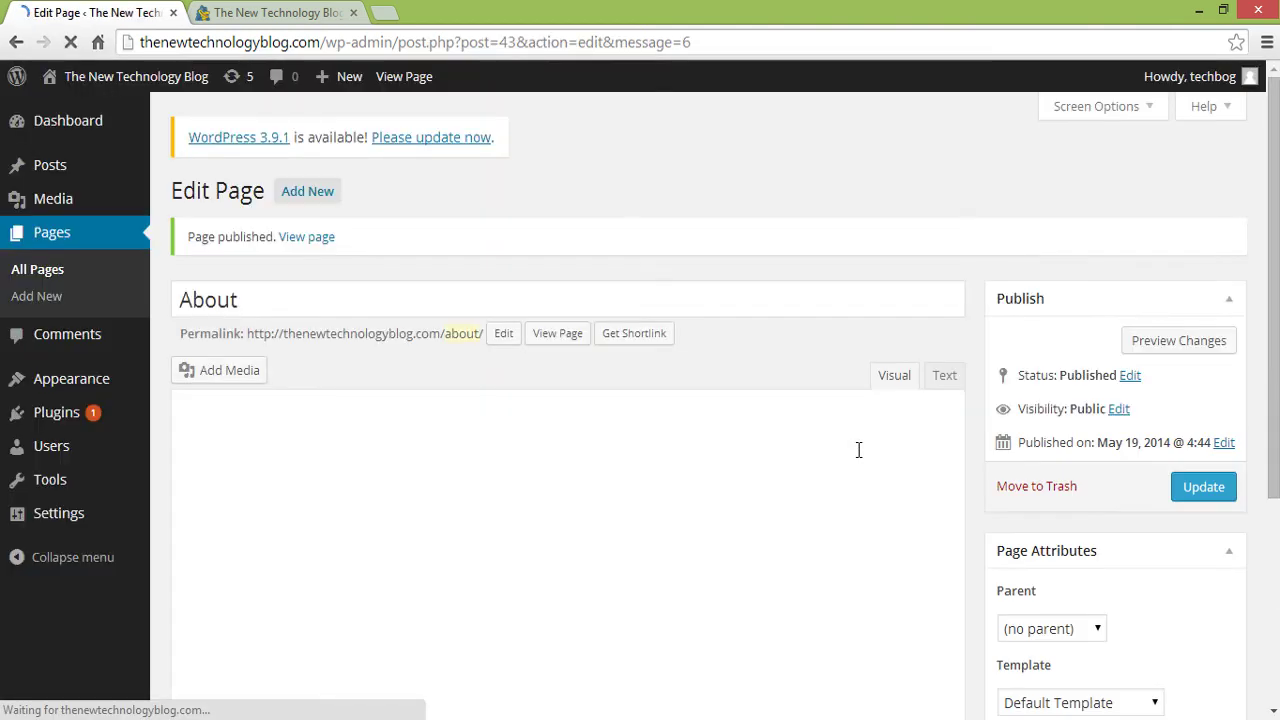
pyautogui.click(80, 295)
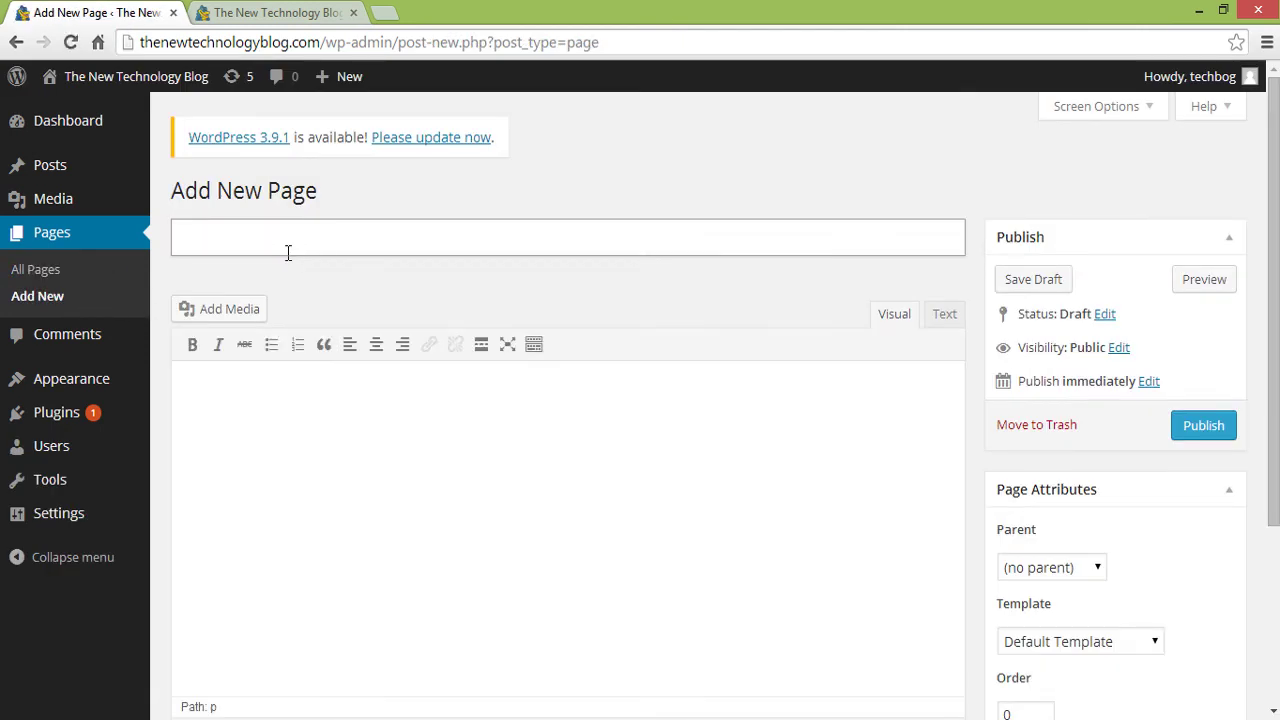
pyautogui.write('Contact Us')
pyautogui.click(1202, 437)
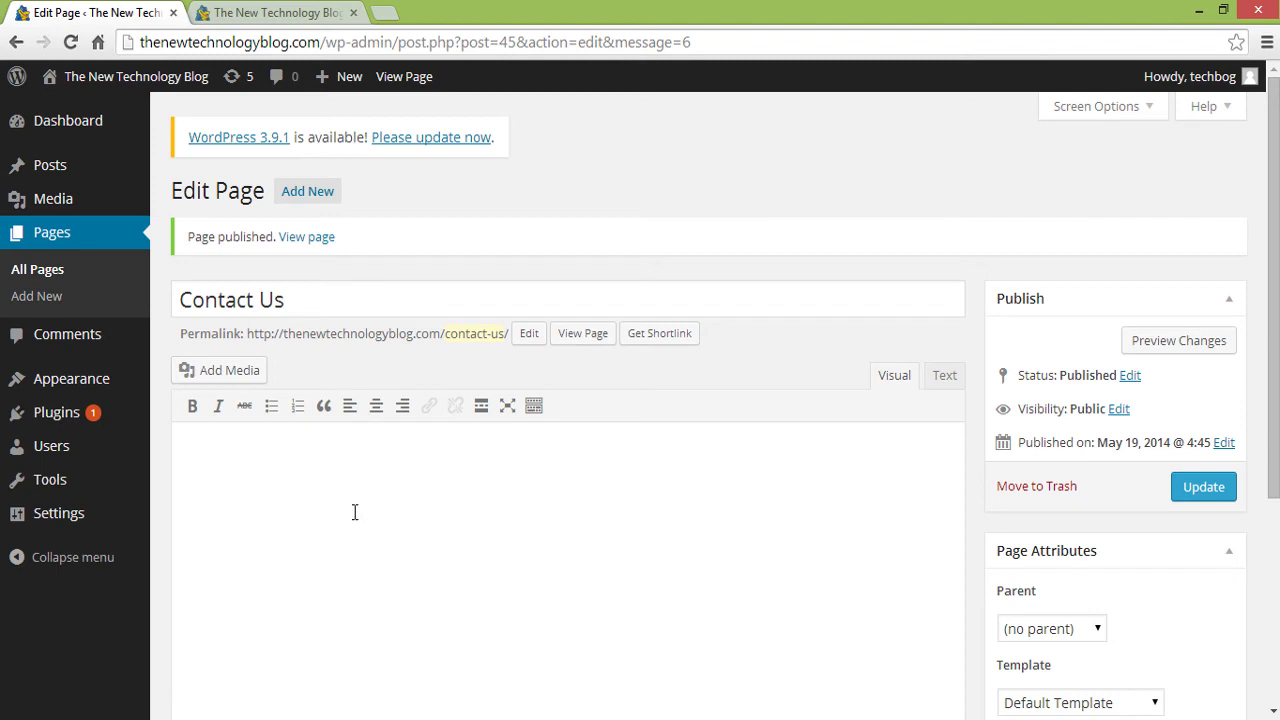
pyautogui.scroll(-1, 352, 516)
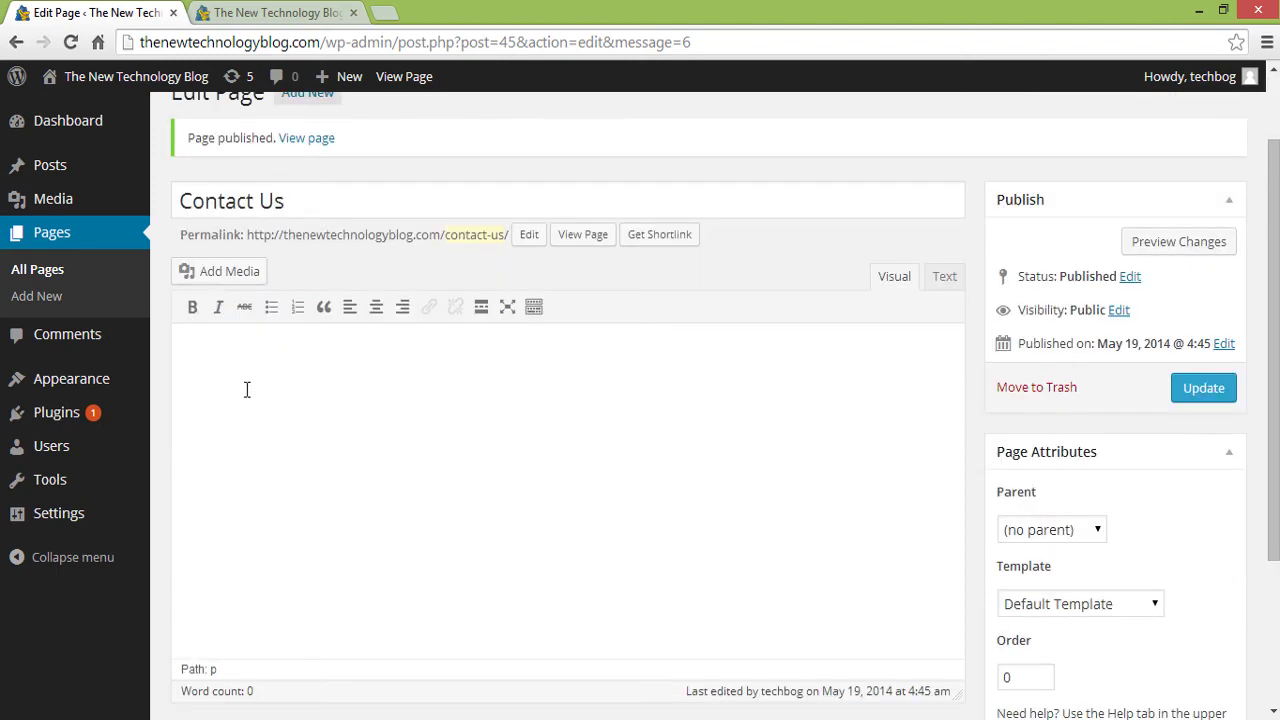
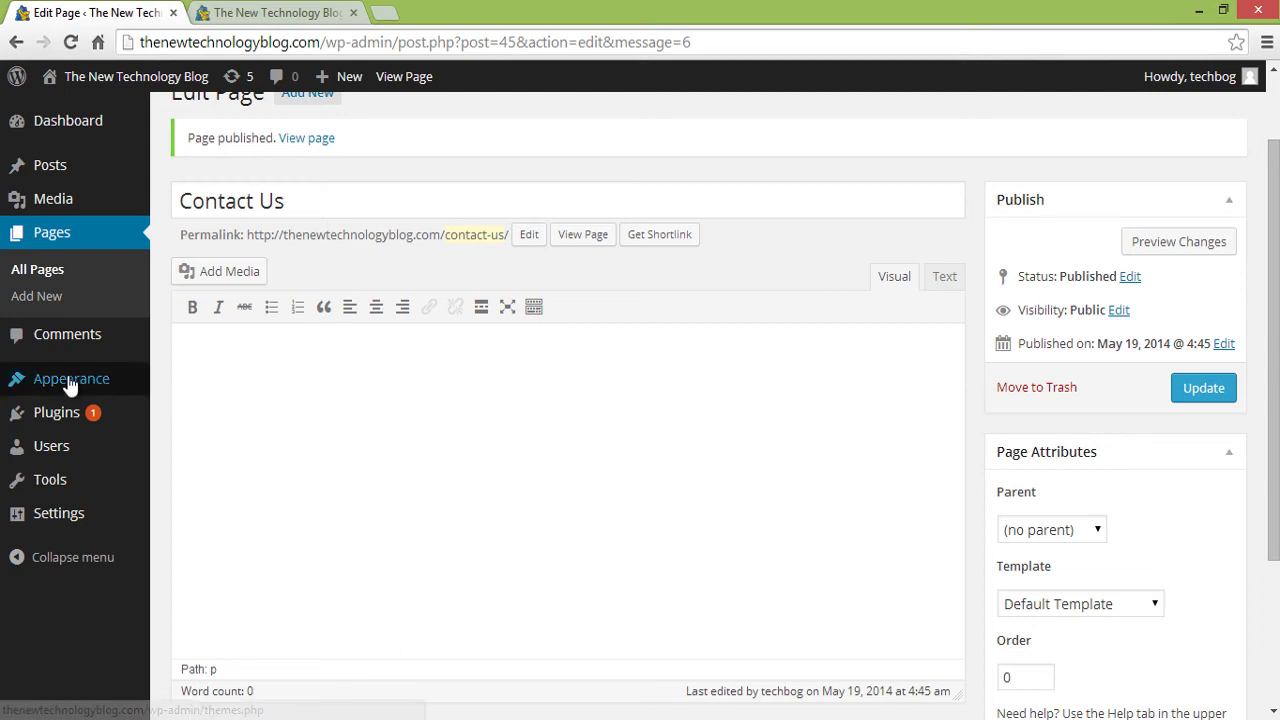
# - Create a new navigation menu named Main Menu
pyautogui.moveTo(36, 380)
pyautogui.click(184, 461)
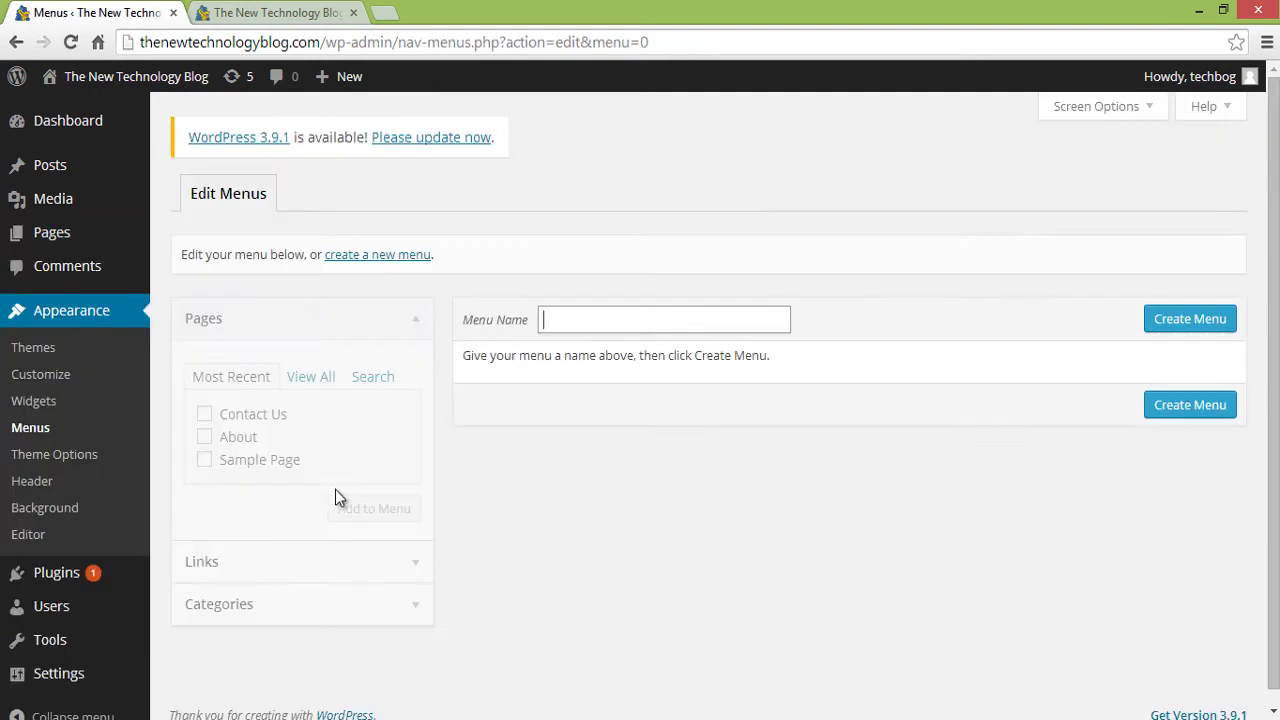
pyautogui.click(589, 317)
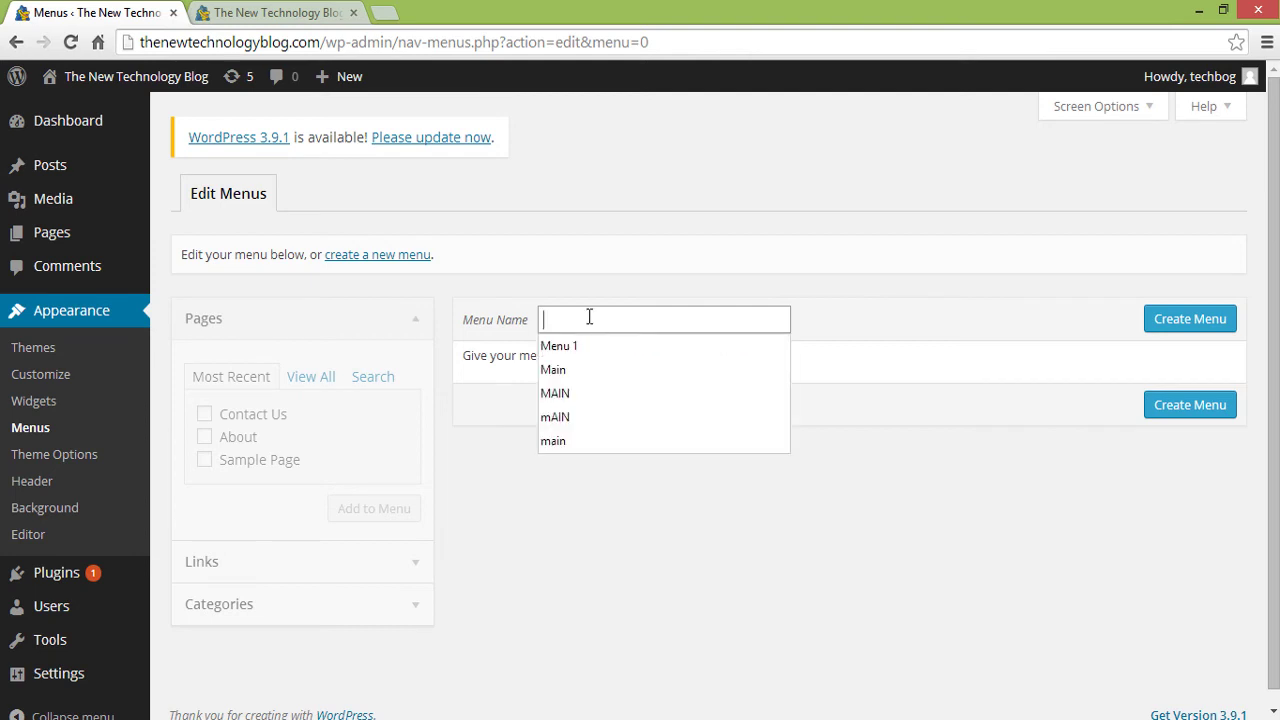
pyautogui.write('Main Menu')
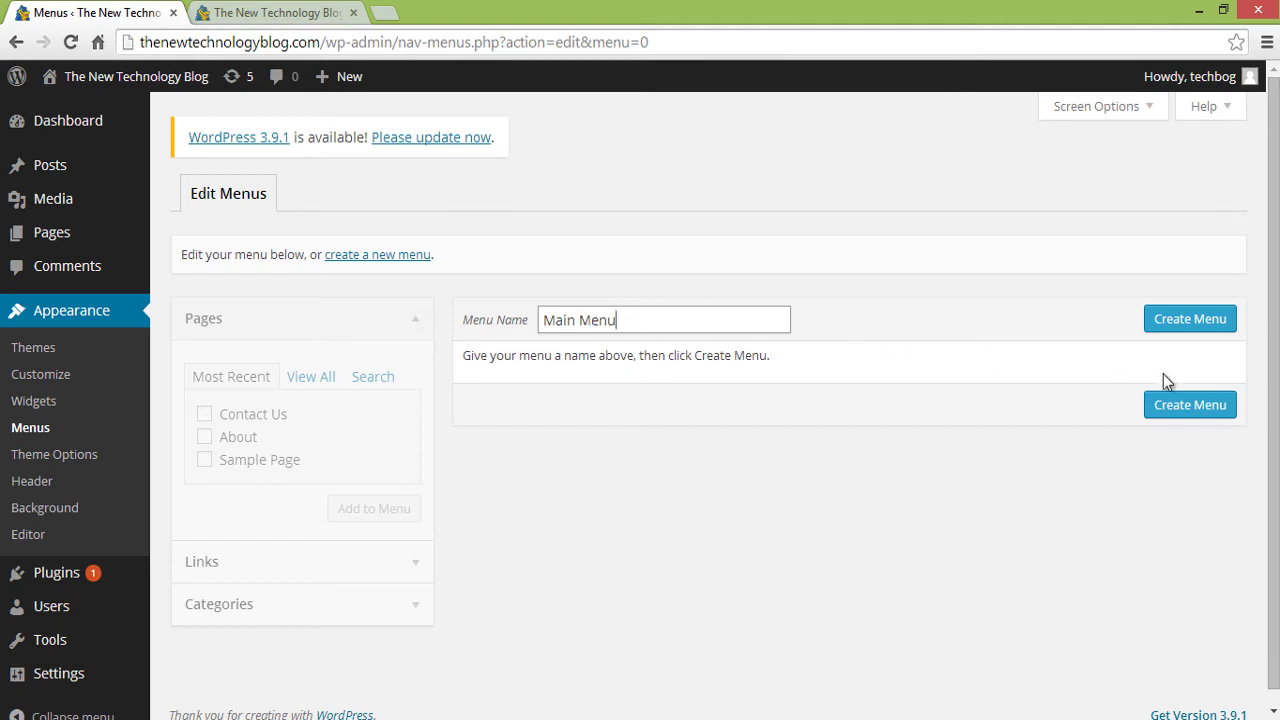
pyautogui.click(1204, 322)
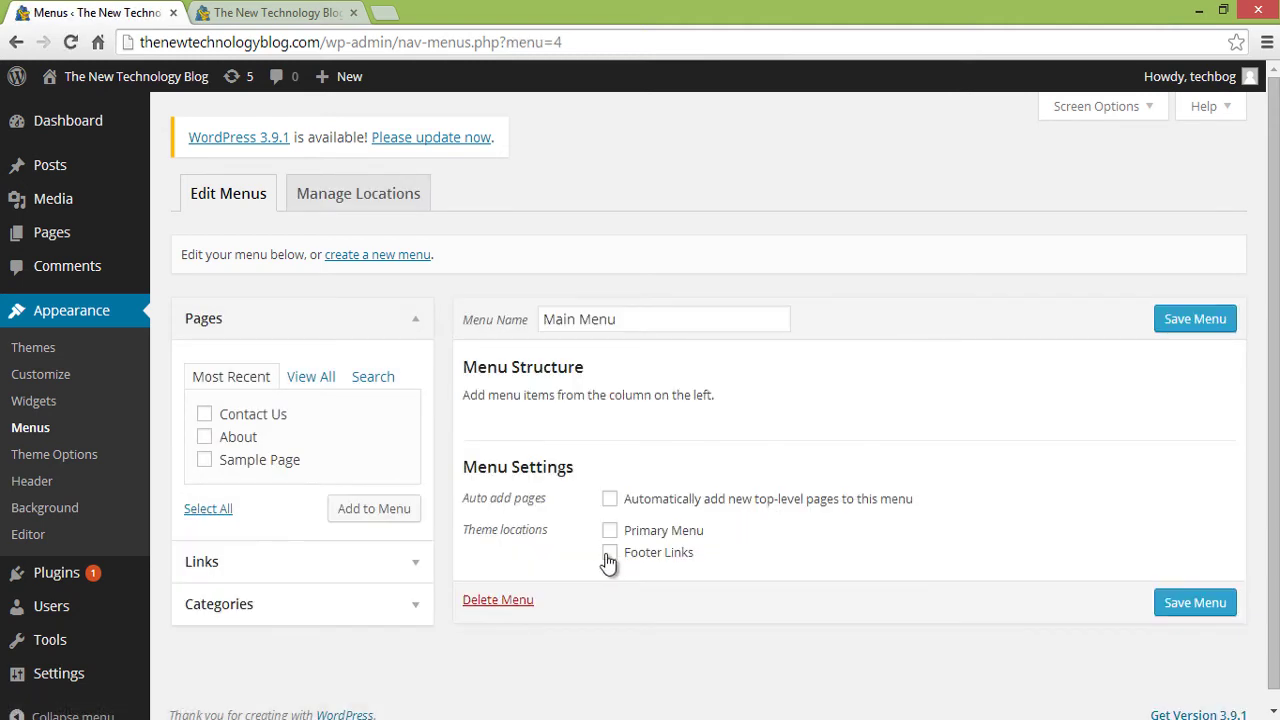
# - Add the About and Contact Us pages to Main Menu
pyautogui.scroll(-1, 575, 545)
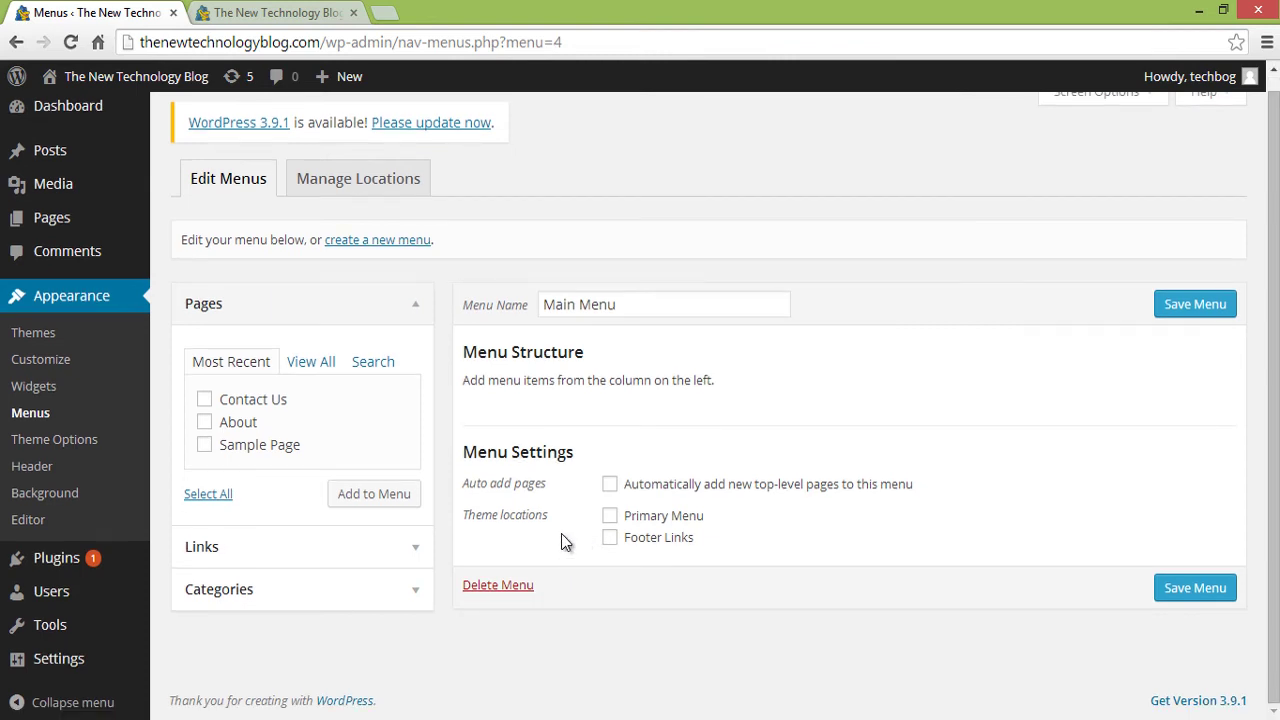
pyautogui.click(243, 425)
pyautogui.click(251, 399)
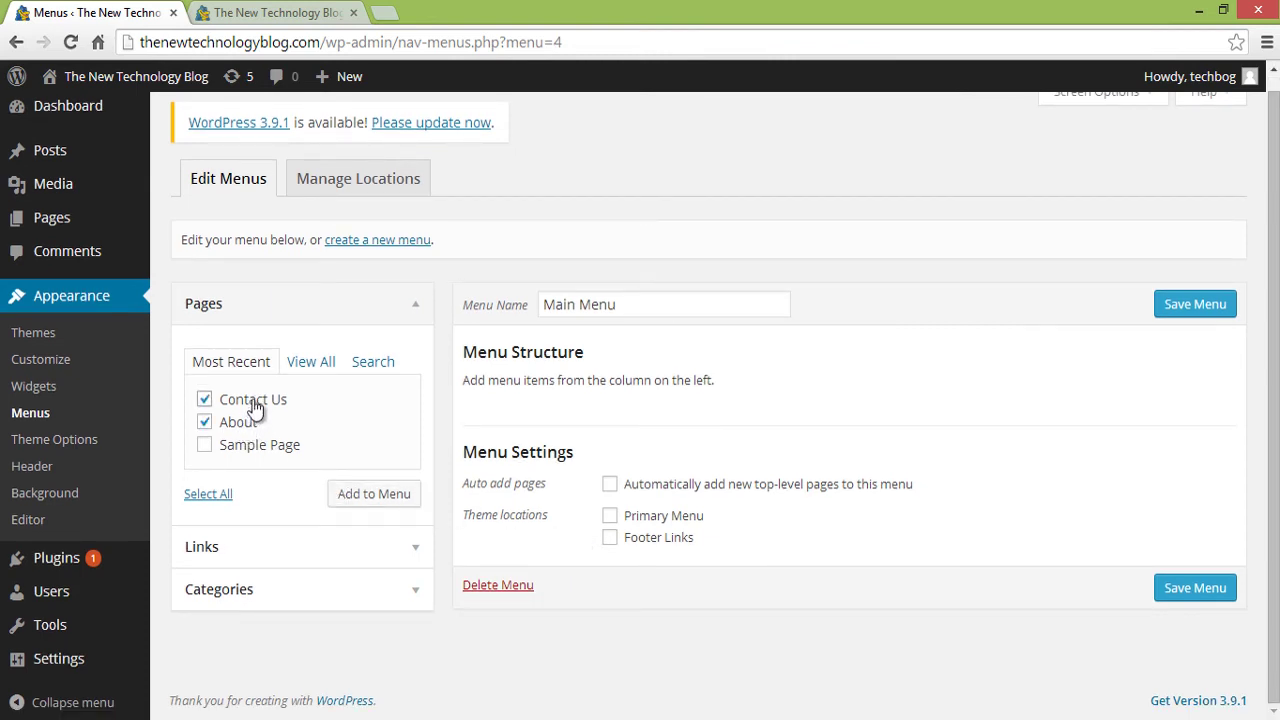
pyautogui.click(385, 507)
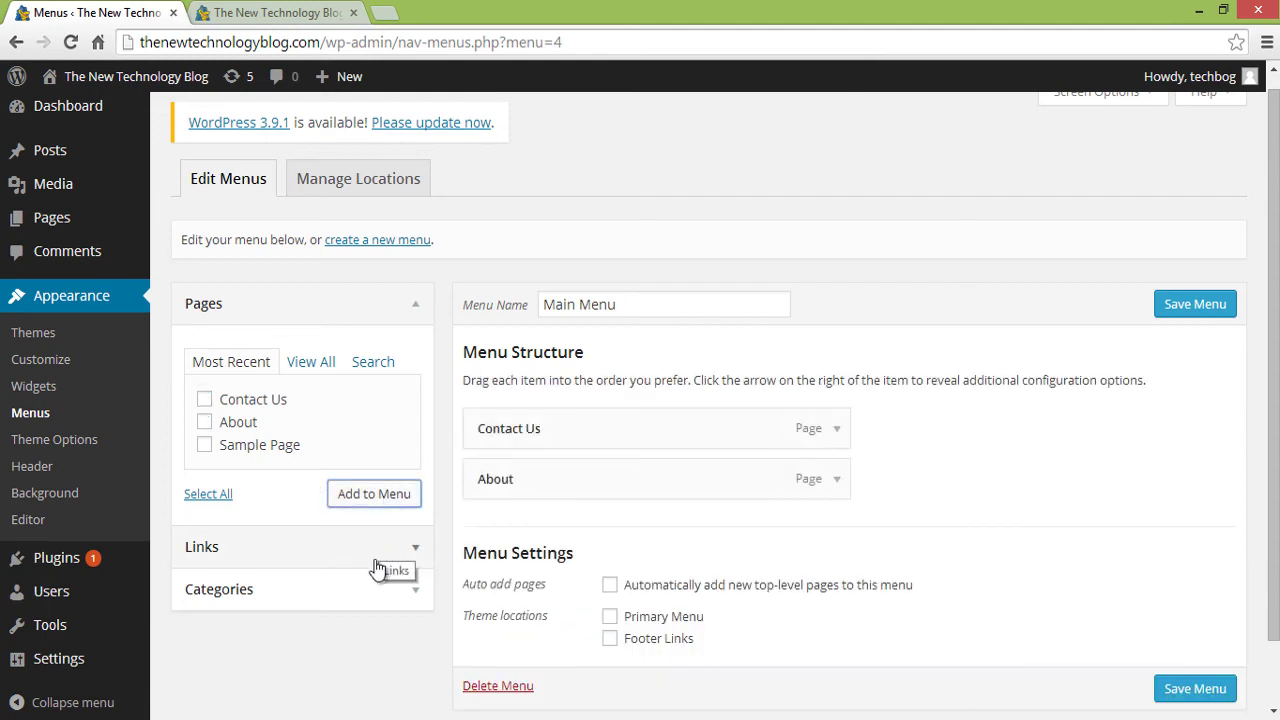
# - Add the Home page to Main Menu and save the menu
pyautogui.click(408, 556)
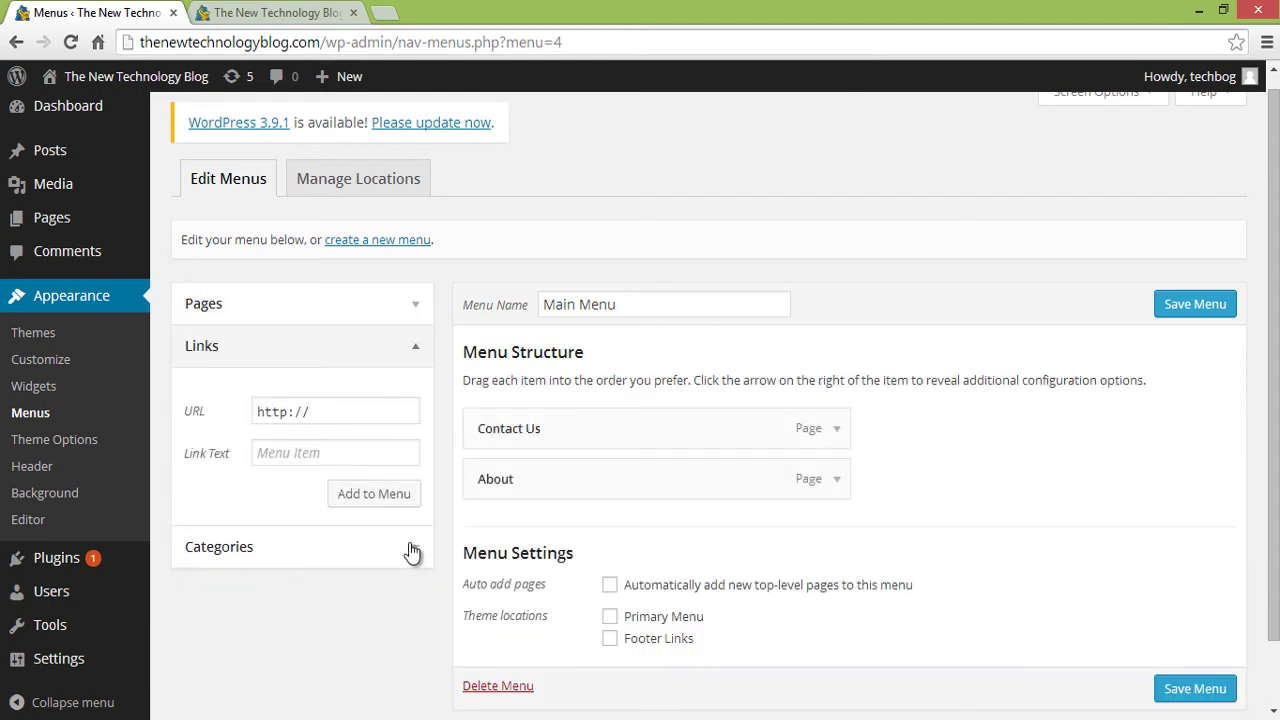
pyautogui.click(418, 346)
pyautogui.click(422, 305)
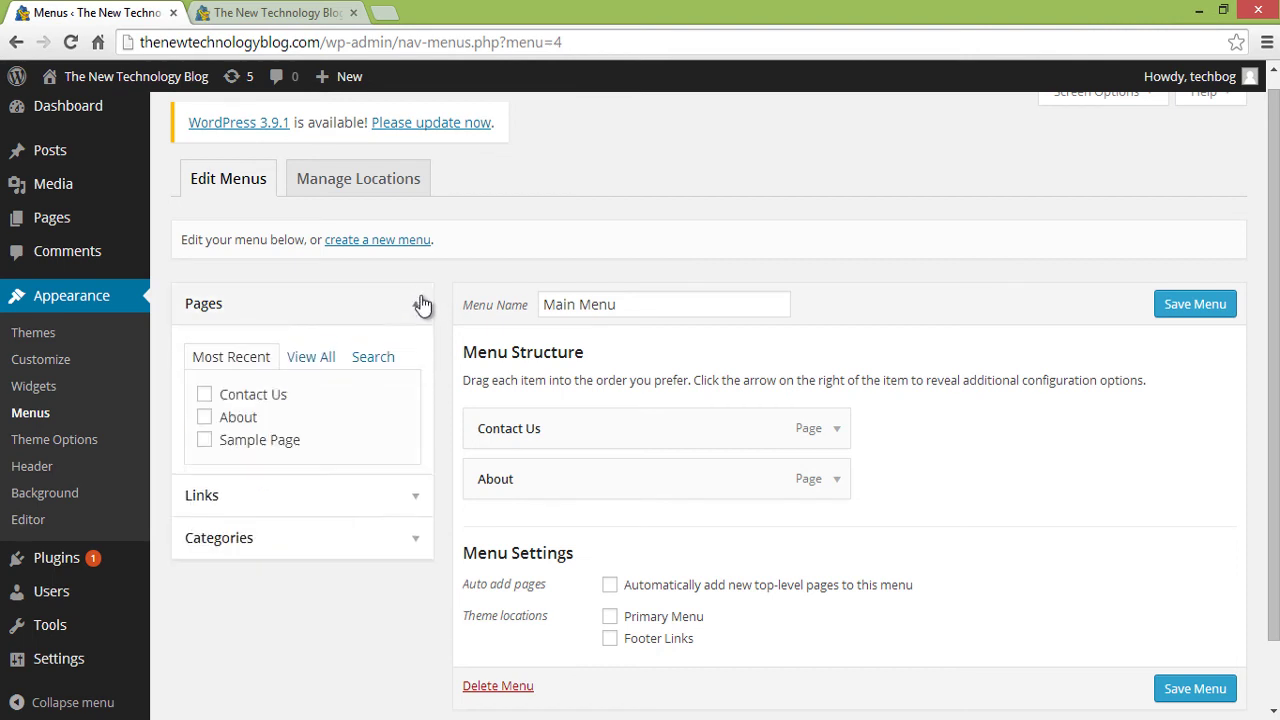
pyautogui.click(311, 357)
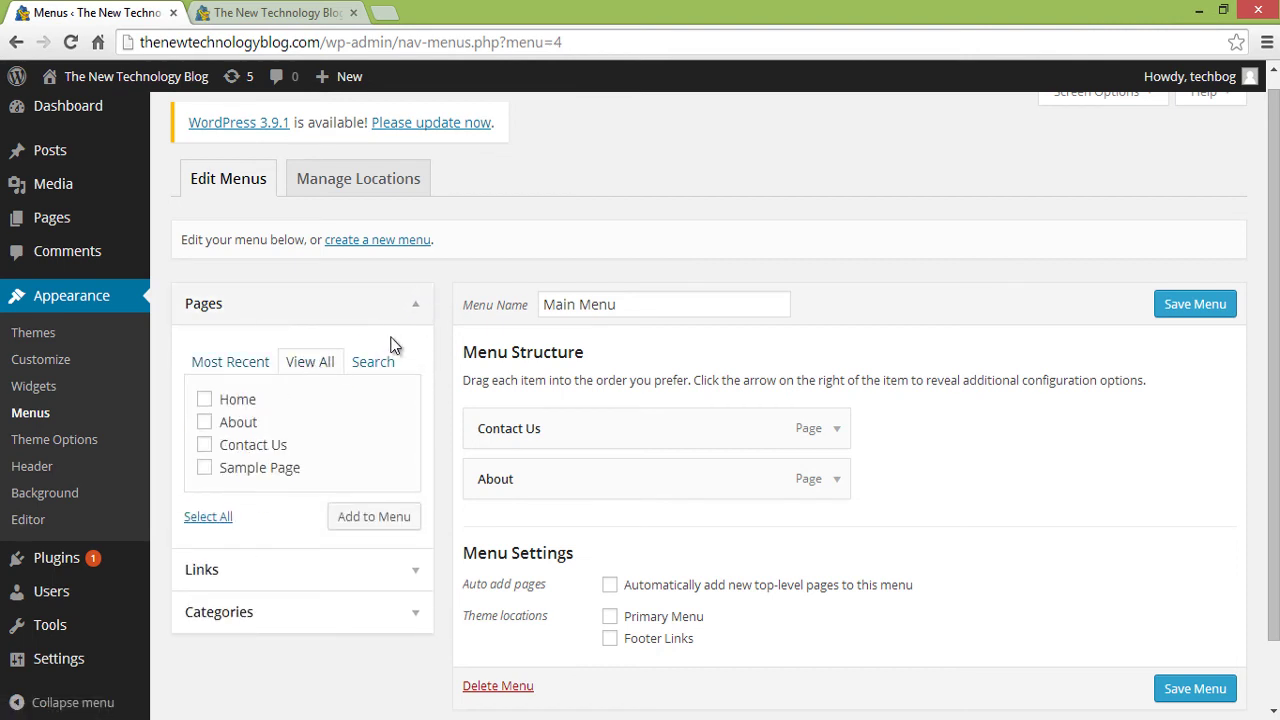
pyautogui.click(204, 399)
pyautogui.click(366, 520)
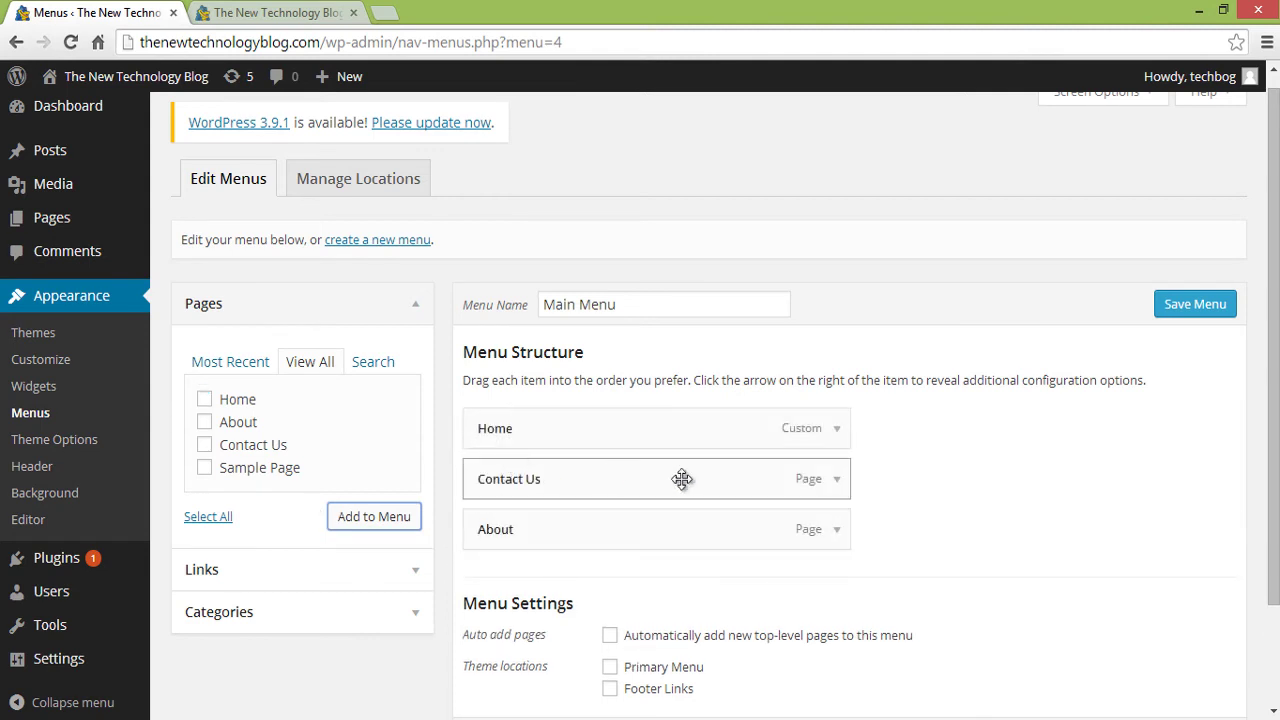
pyautogui.click(1220, 310)
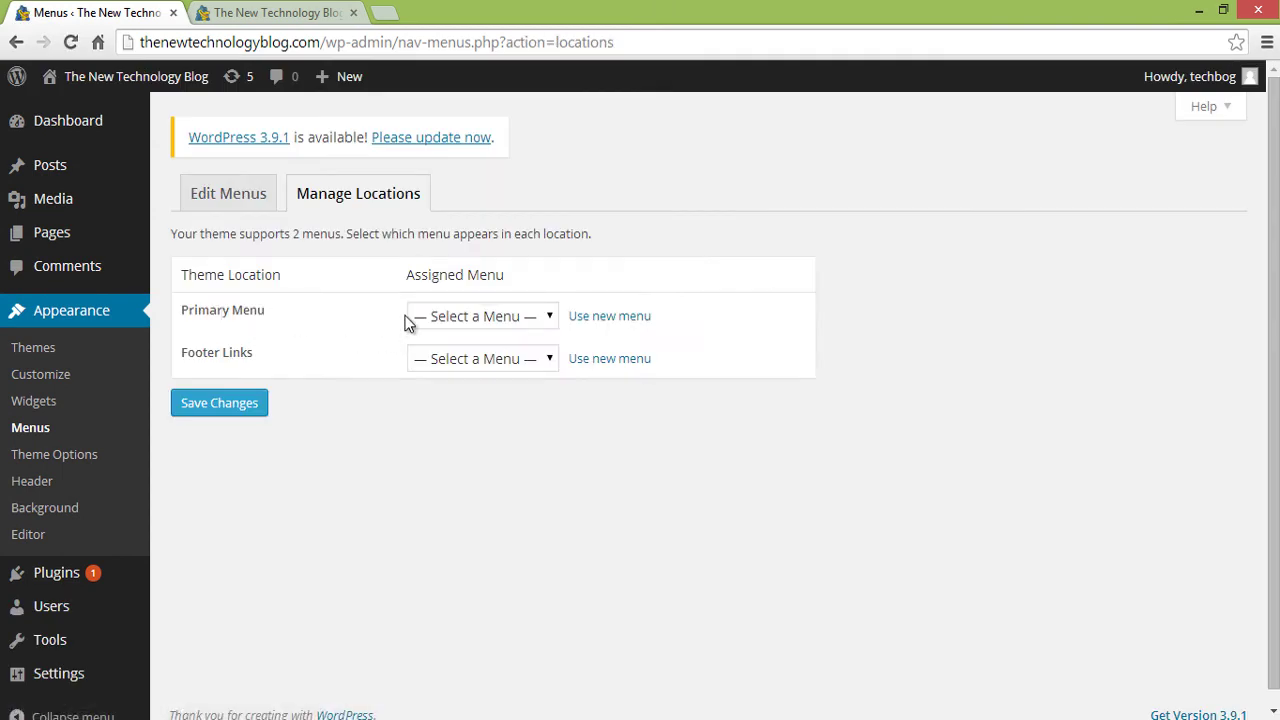
# - Assign Main Menu to the Primary Menu location and save
pyautogui.click(459, 316)
pyautogui.click(455, 359)
pyautogui.click(249, 403)
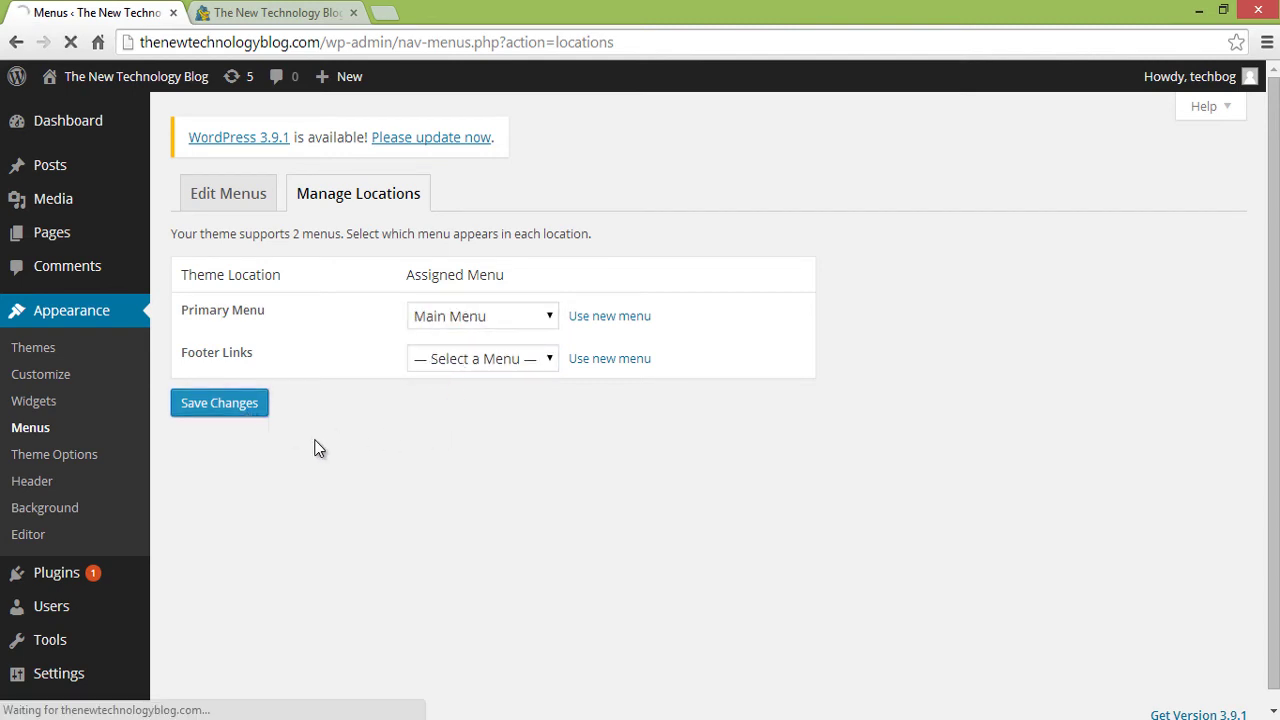
# - Reload the blog to check the header menu, then go back to editing Main Menu
pyautogui.click(263, 14)
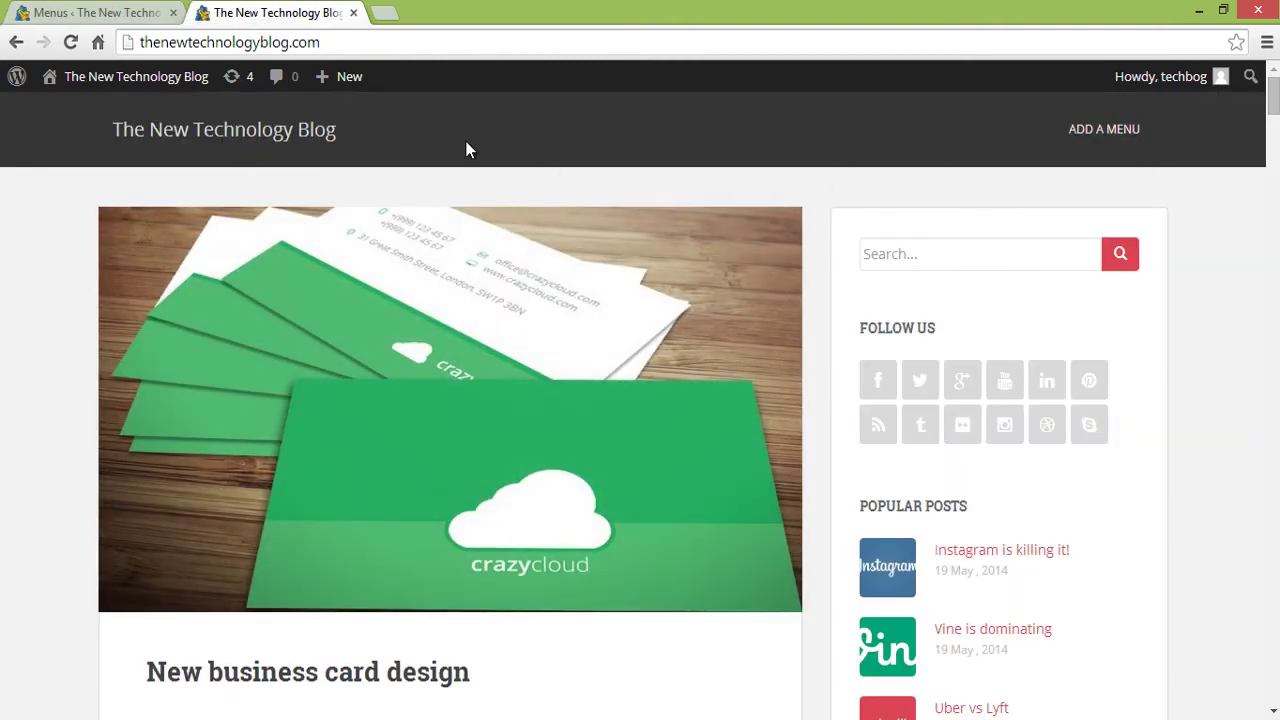
pyautogui.click(67, 44)
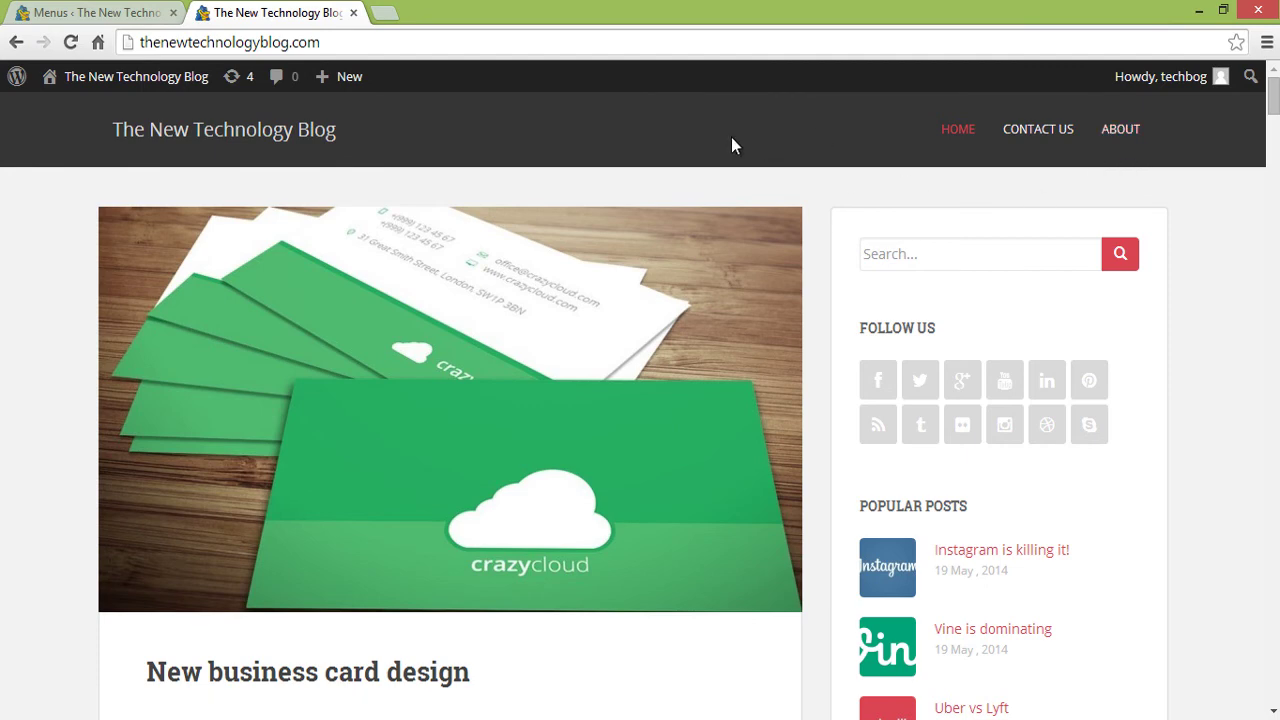
pyautogui.click(129, 13)
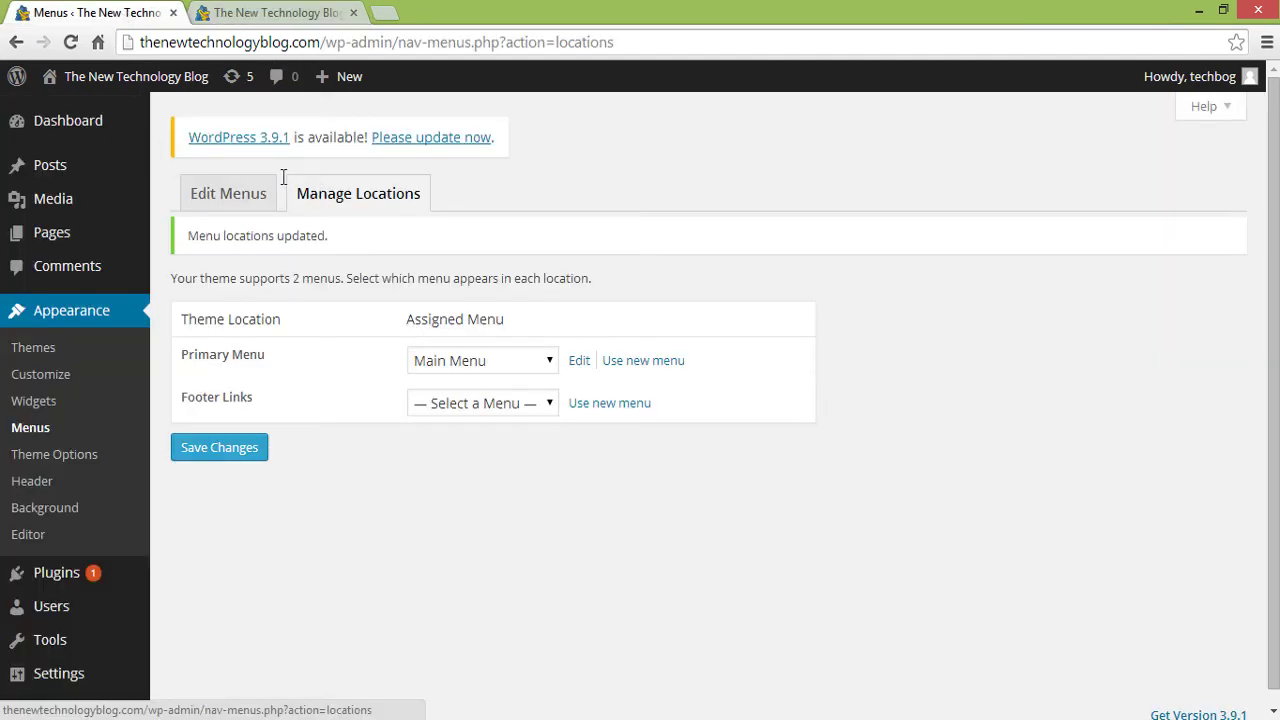
pyautogui.click(228, 195)
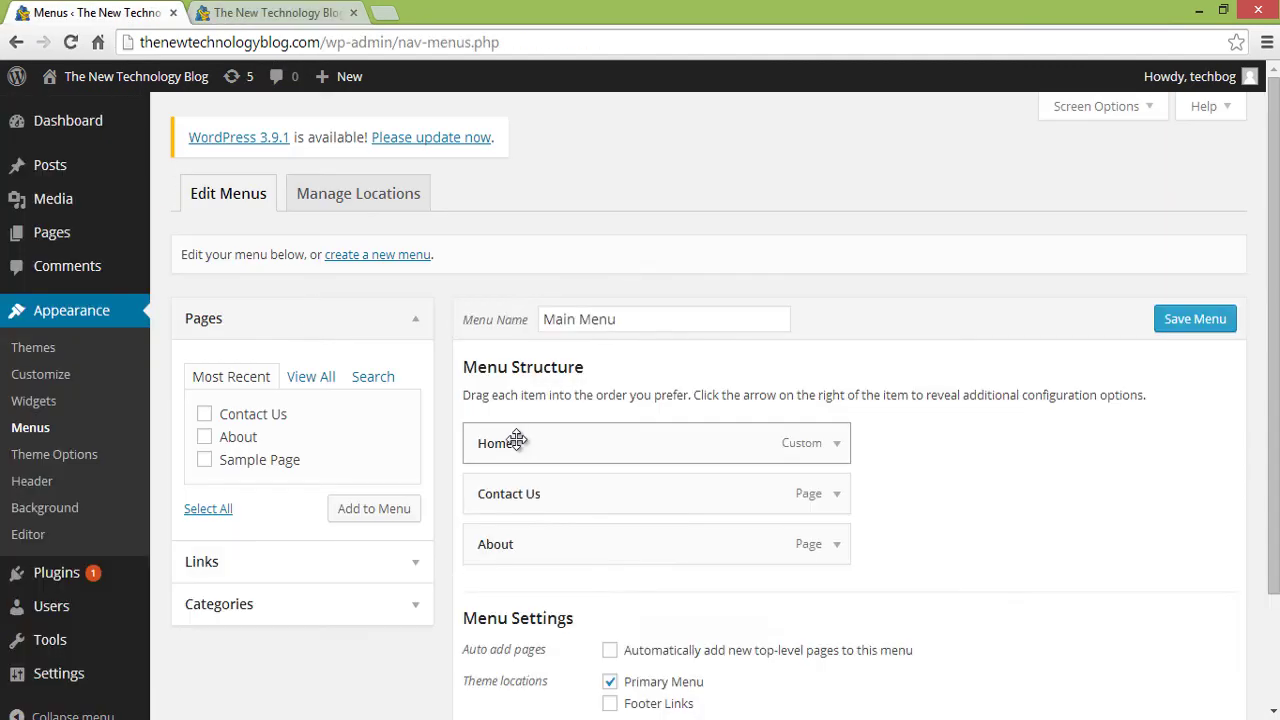
pyautogui.scroll(-1, 925, 497)
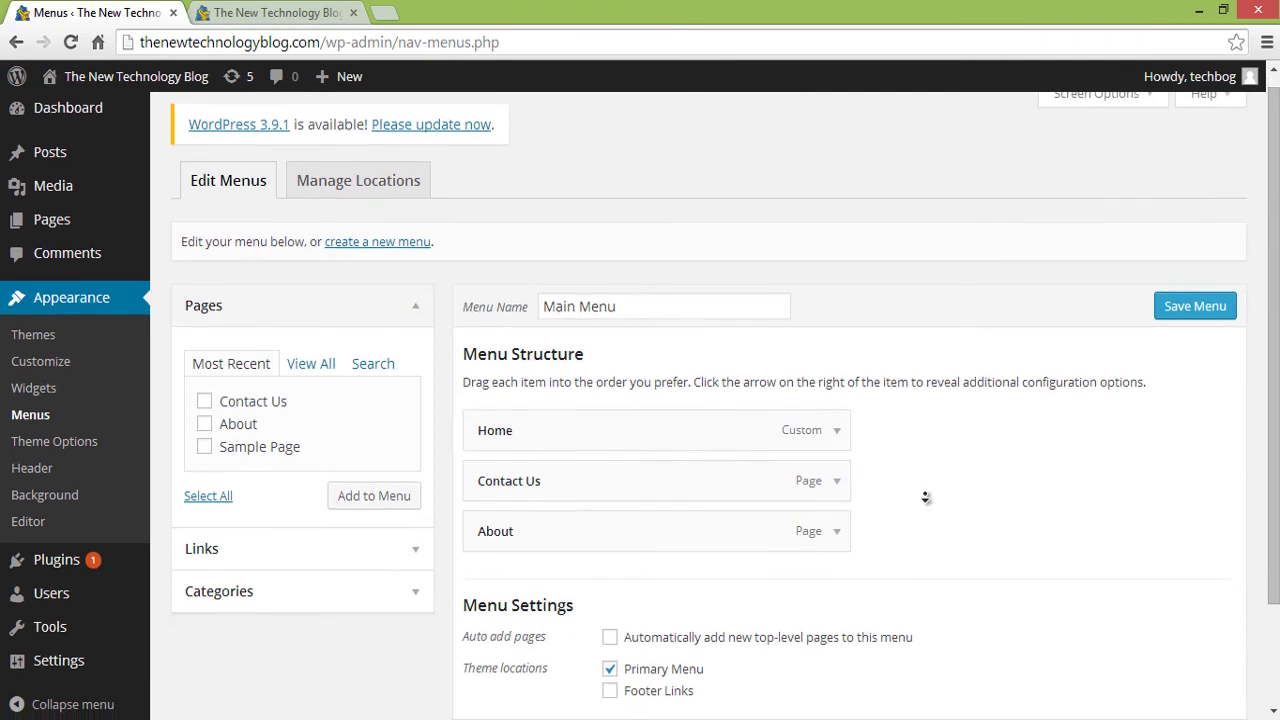
pyautogui.scroll(-2, 925, 497)
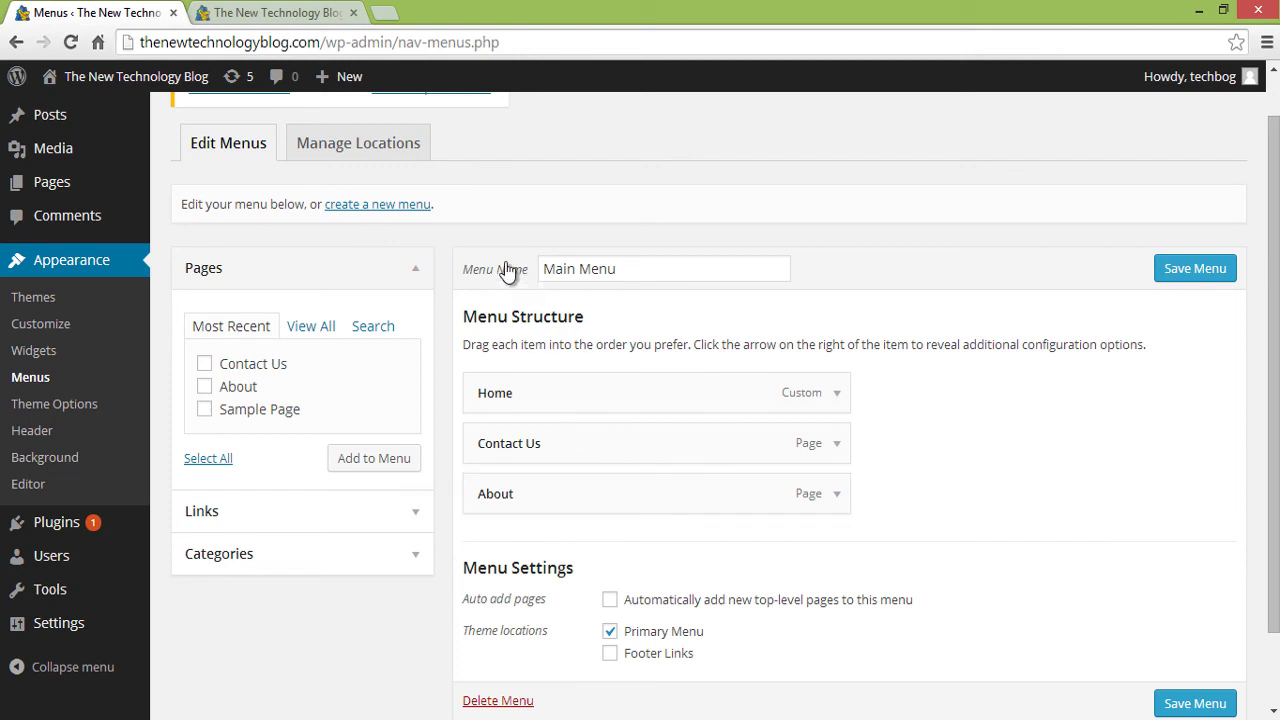
pyautogui.hotkey('ctrl', 'Tab')
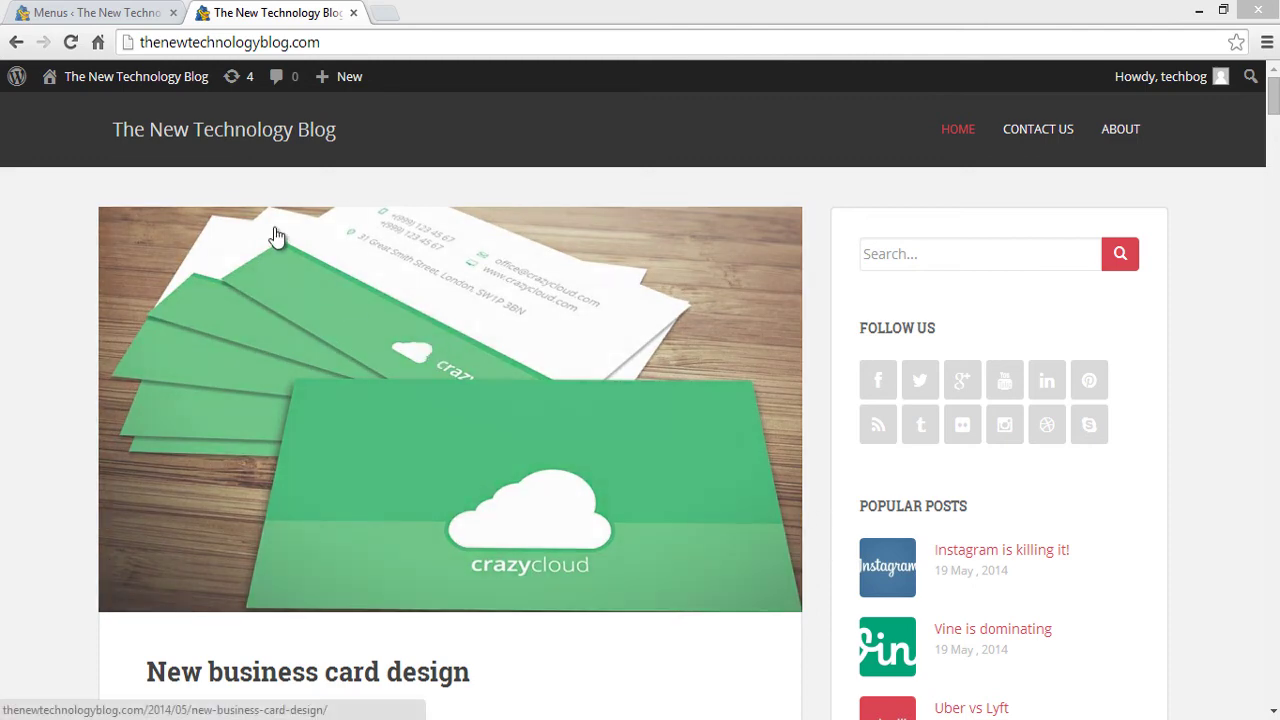
pyautogui.click(100, 13)
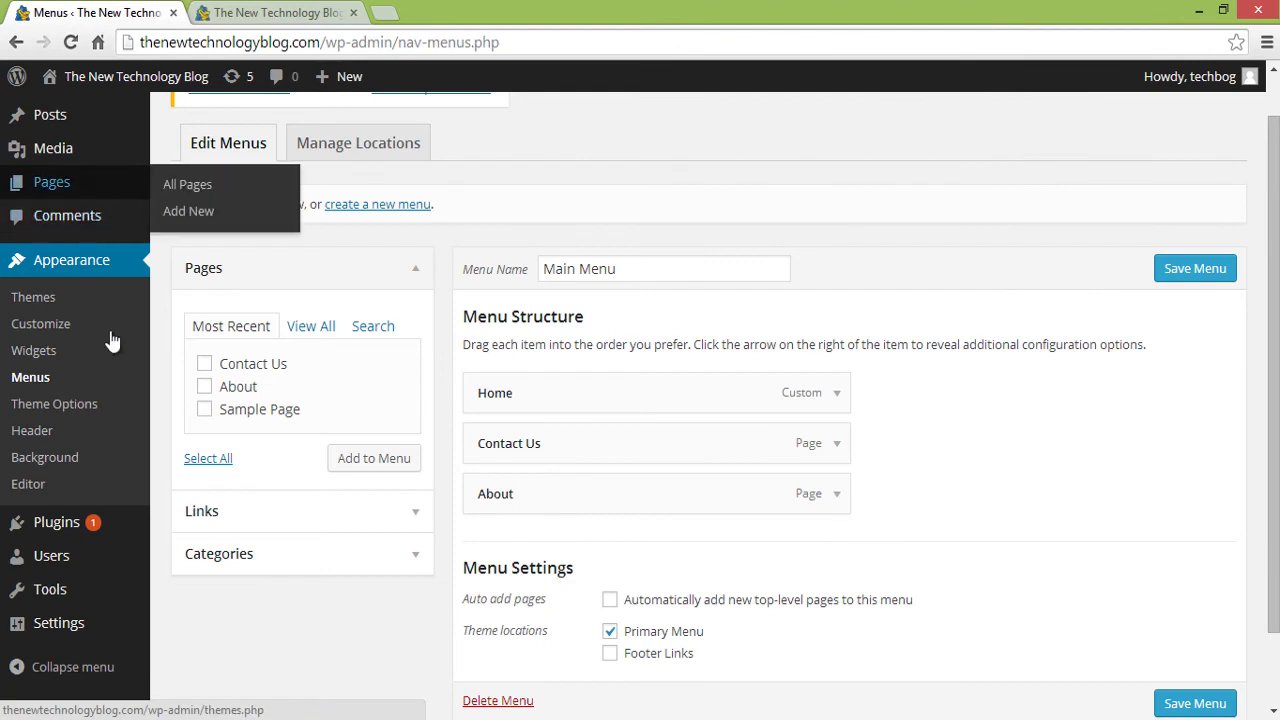
# - Search the plugin directory for 'digg digg'
pyautogui.moveTo(105, 530)
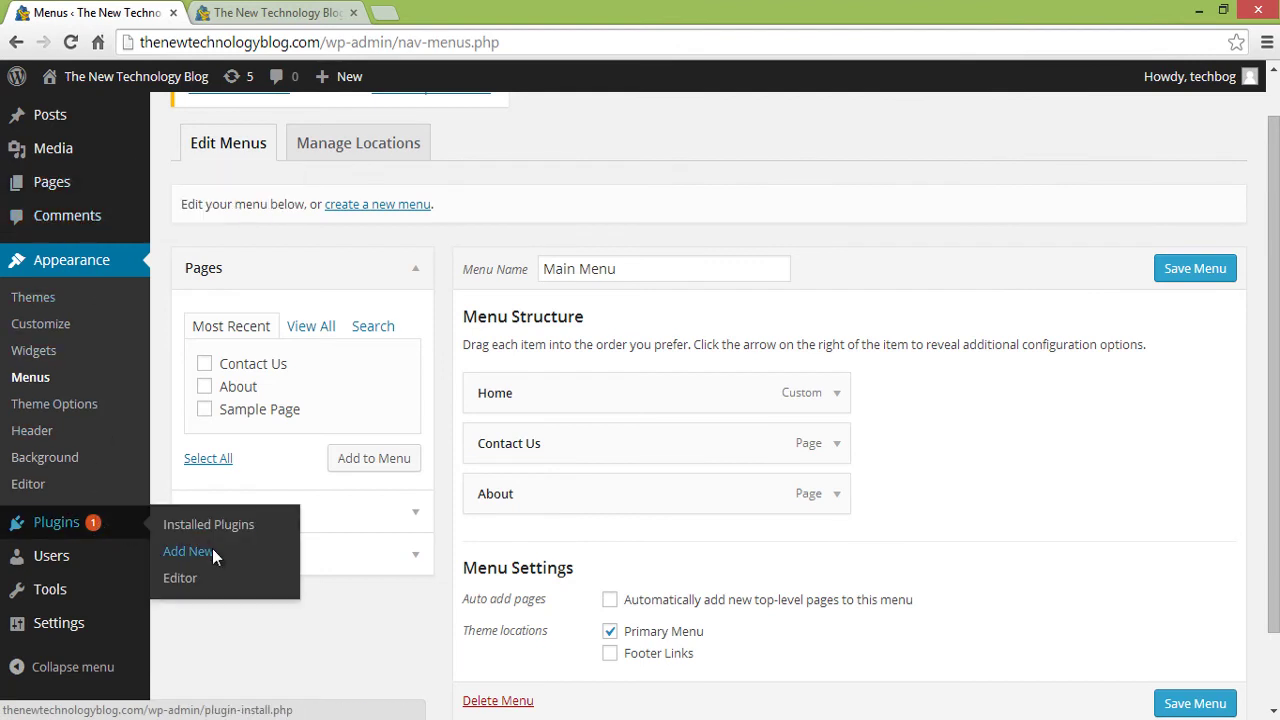
pyautogui.click(212, 550)
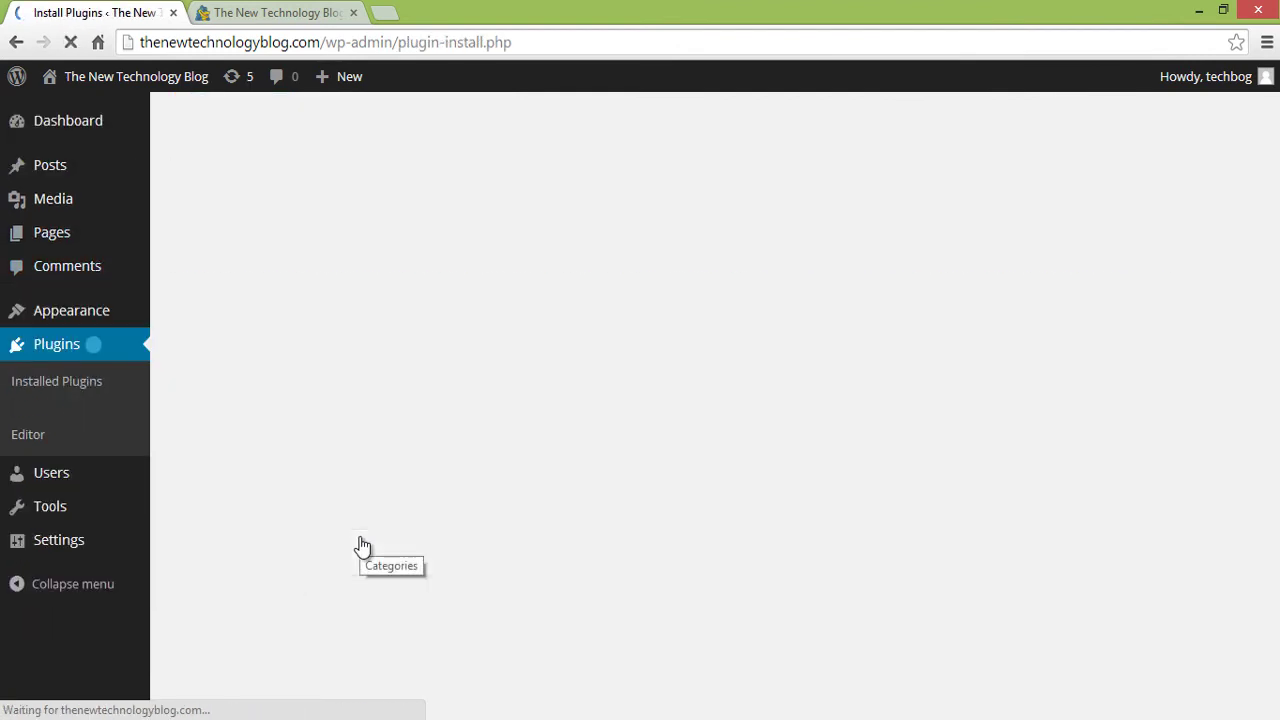
pyautogui.click(280, 347)
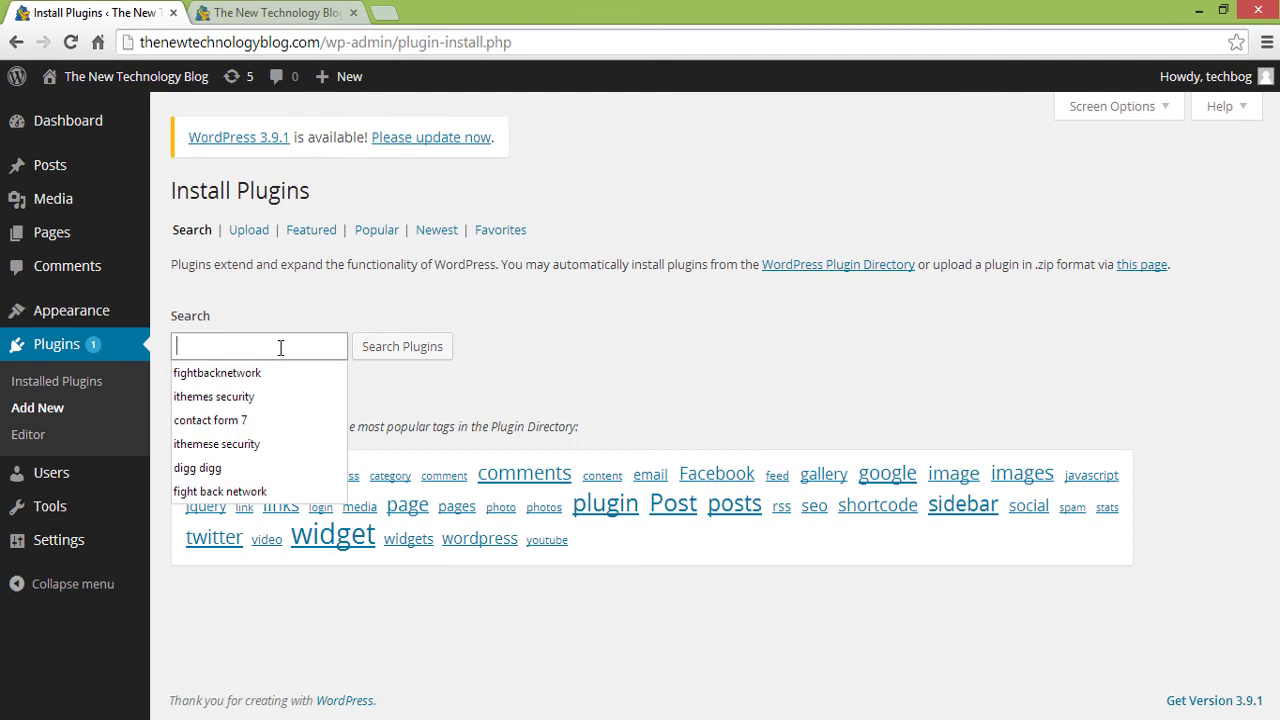
pyautogui.write('digg digg')
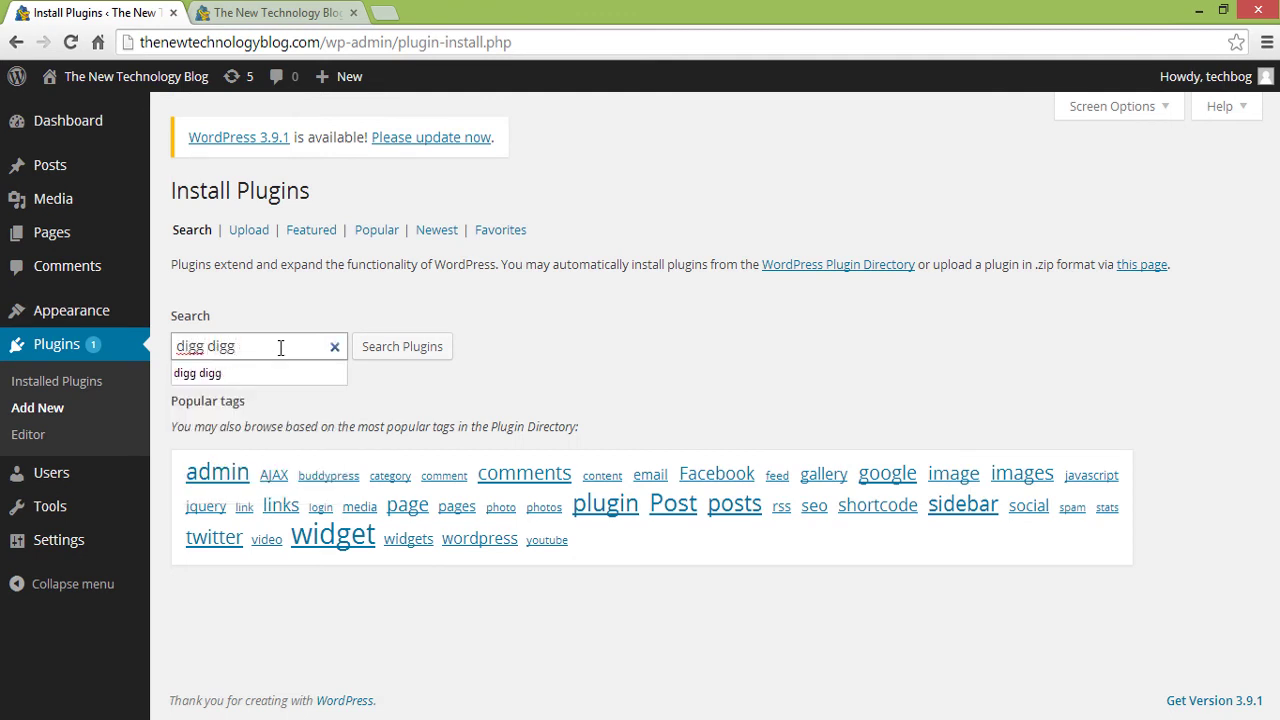
pyautogui.click(416, 357)
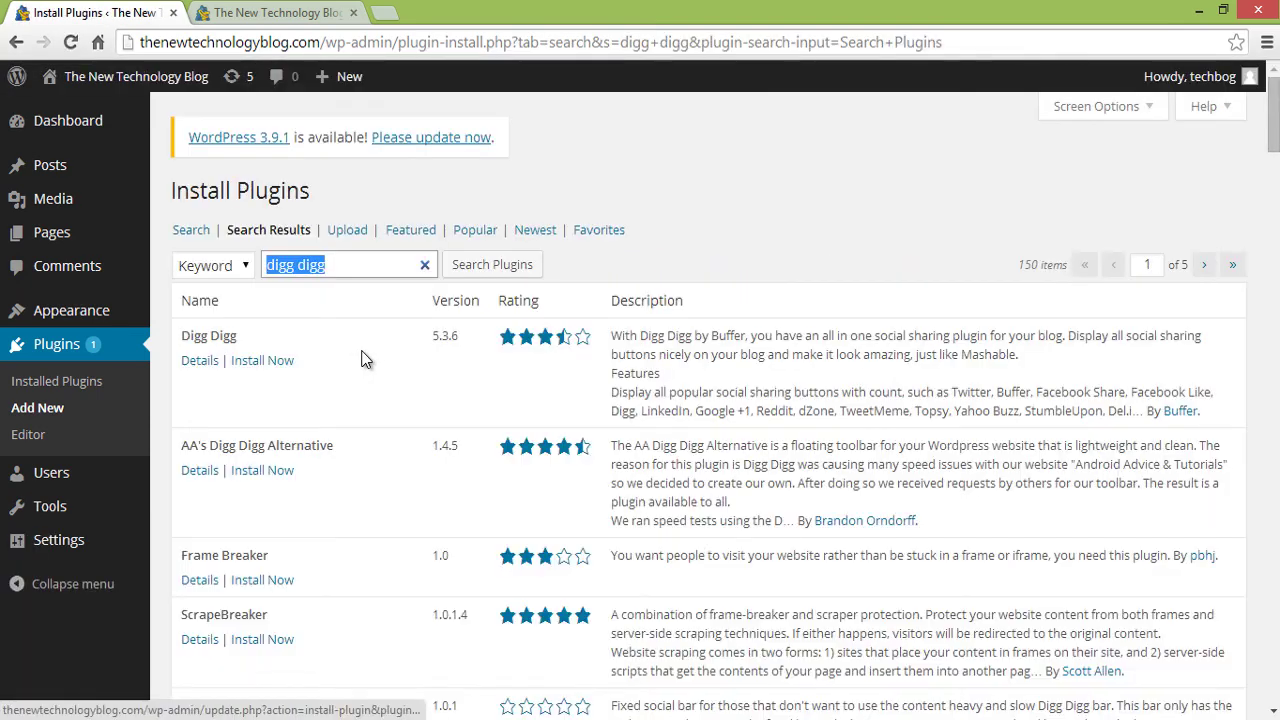
# - Install and activate the Digg Digg plugin, then view the blog's homepage
pyautogui.click(268, 361)
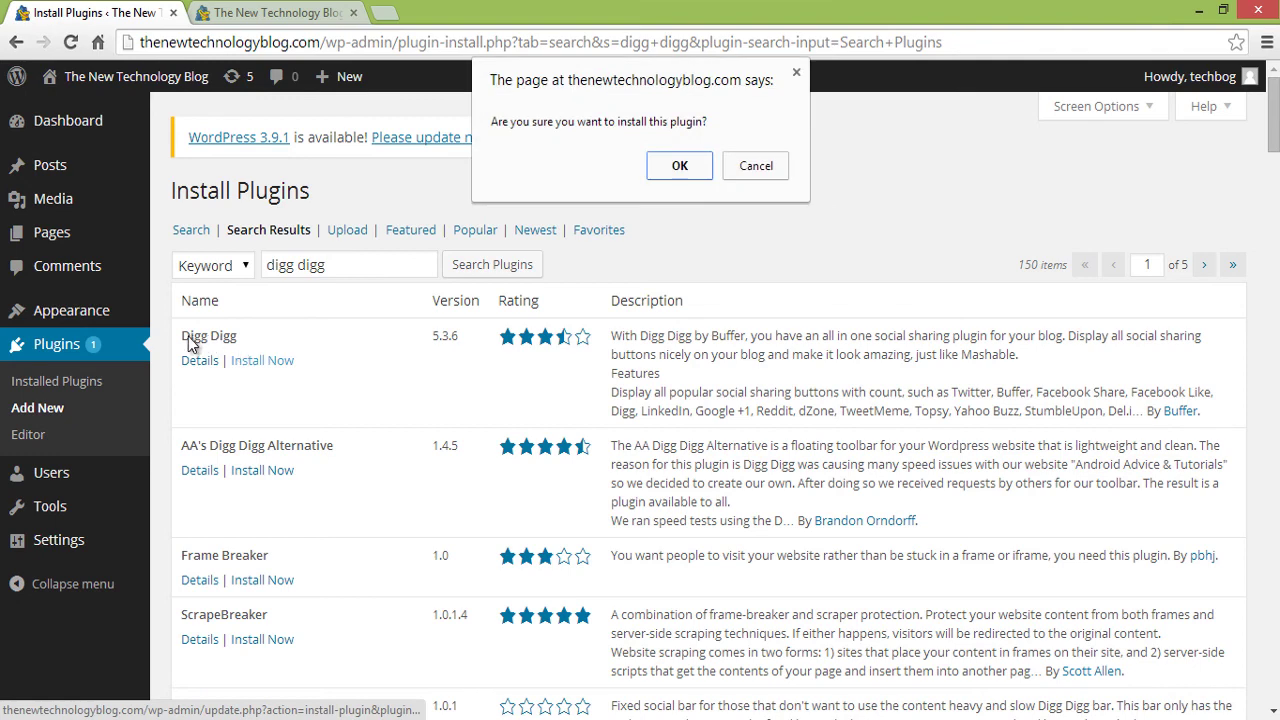
pyautogui.click(666, 170)
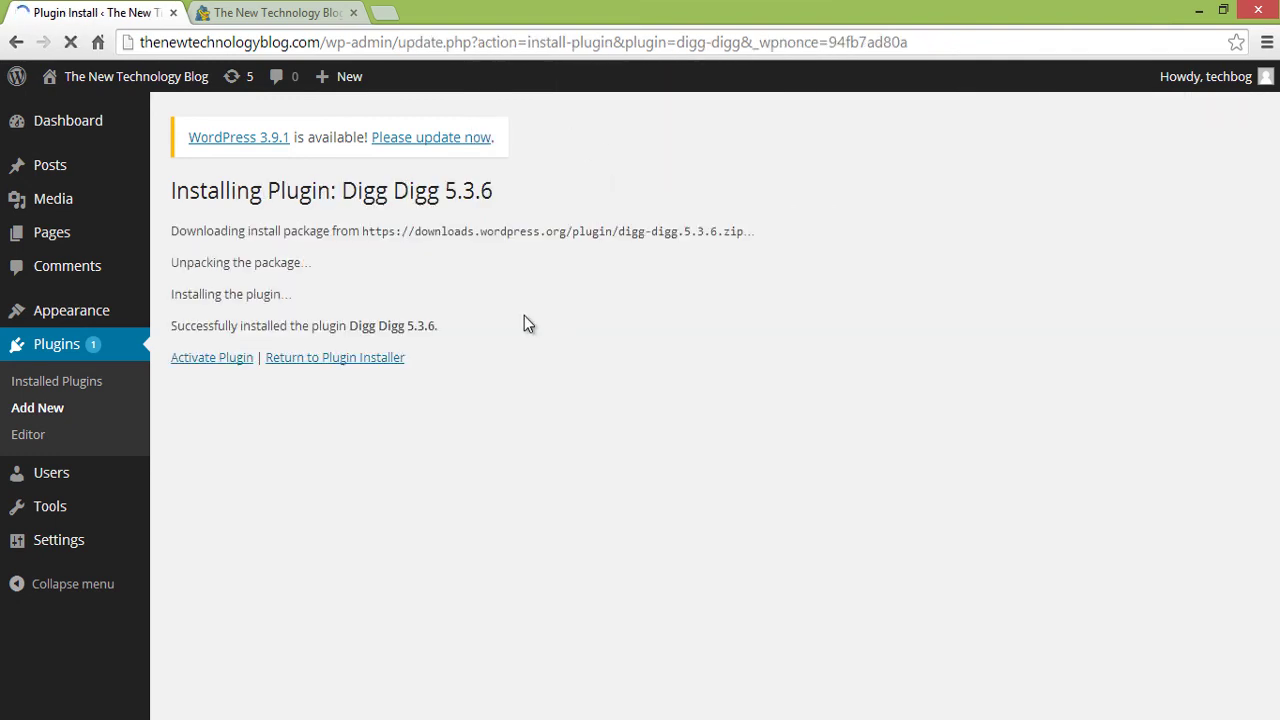
pyautogui.click(236, 360)
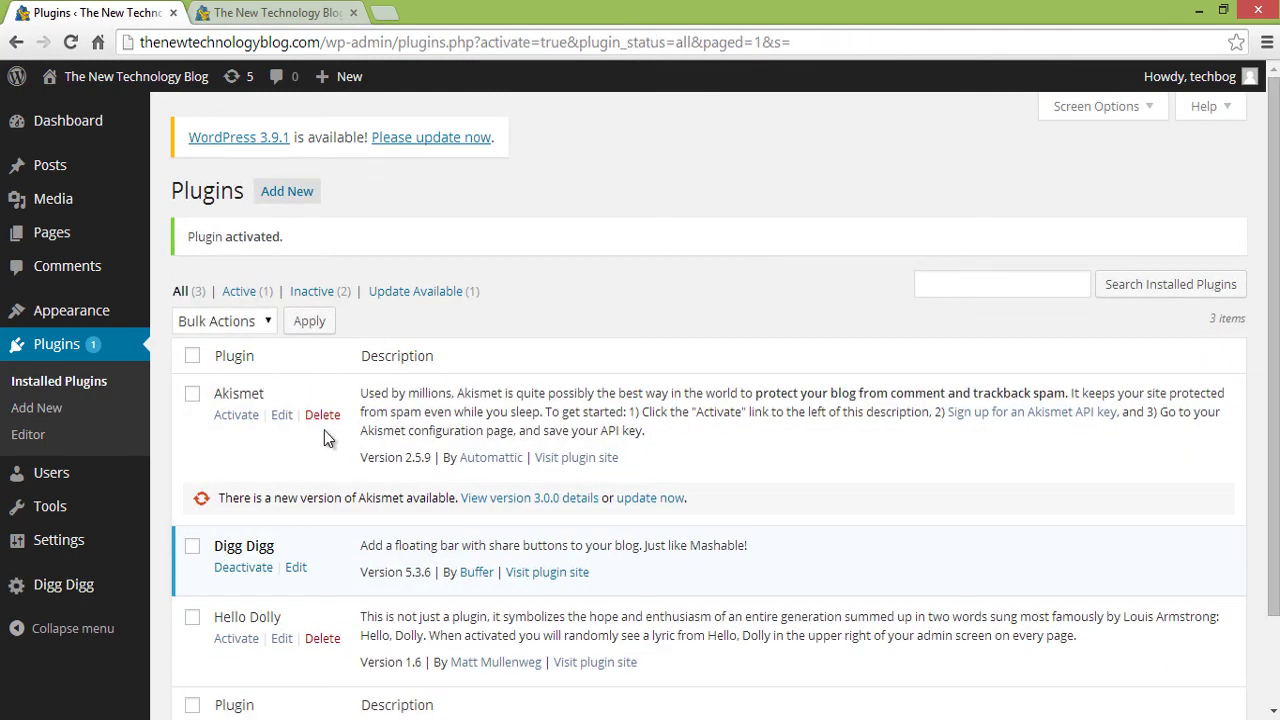
pyautogui.click(265, 12)
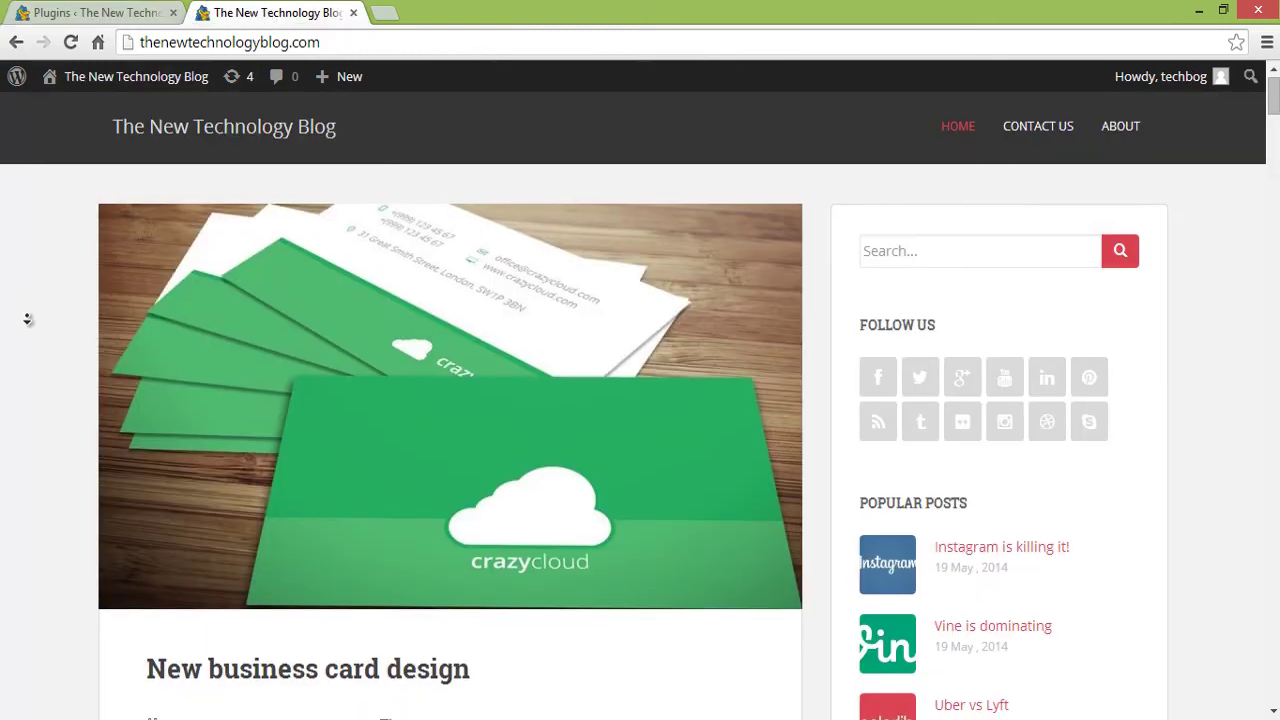
# - Open the 'New business card design' post and scroll through it to the share bar and author box
pyautogui.scroll(-2, 26, 322)
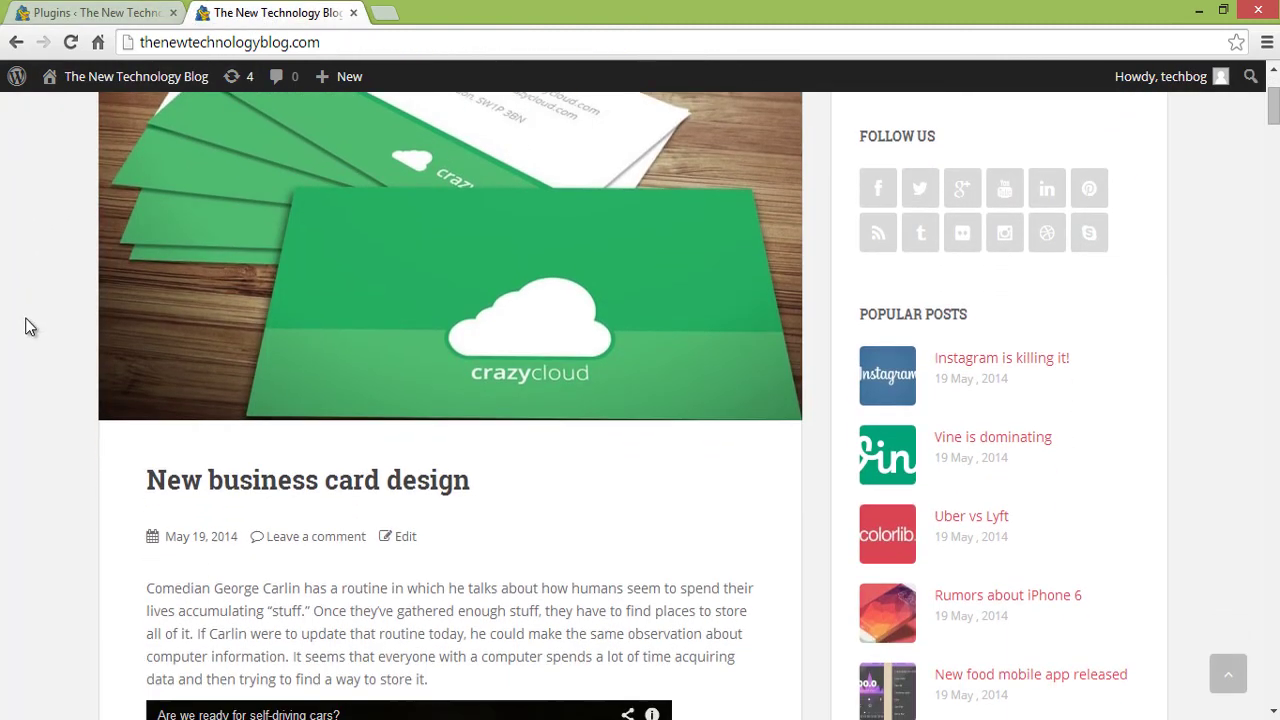
pyautogui.click(293, 484)
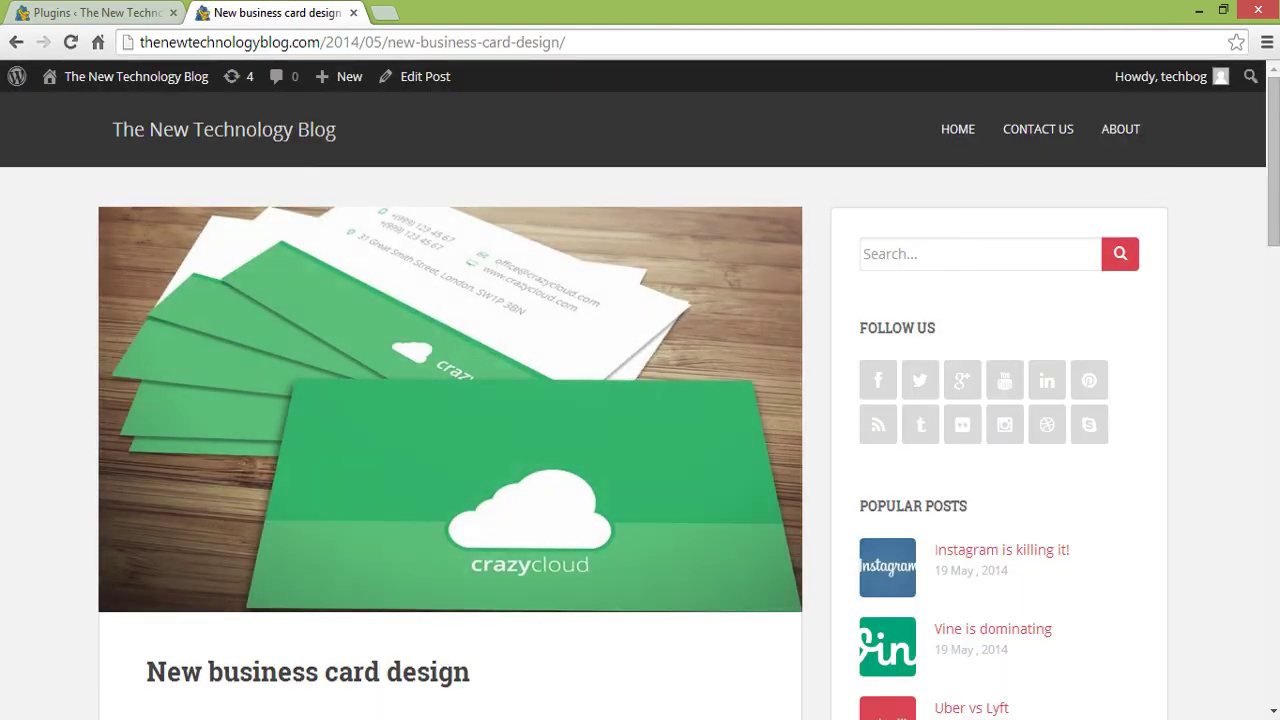
pyautogui.moveTo(1272, 172); pyautogui.dragTo(1256, 316)
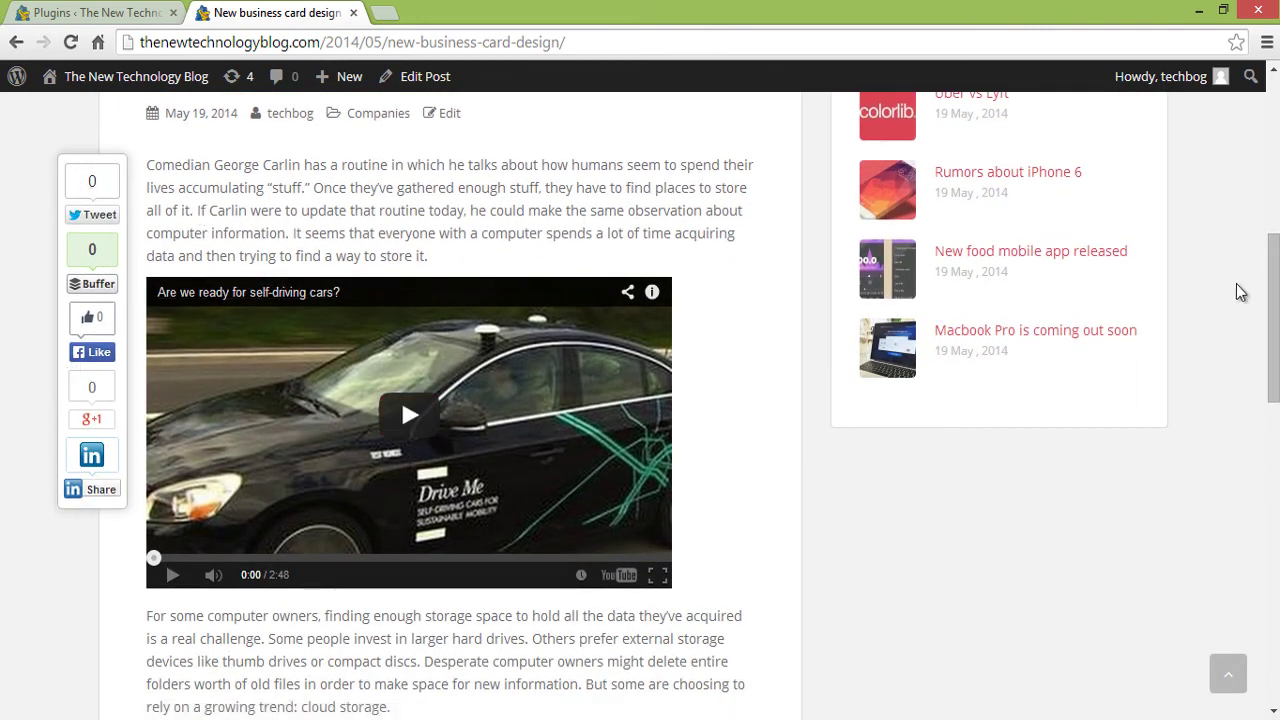
pyautogui.moveTo(1272, 295); pyautogui.dragTo(1271, 257)
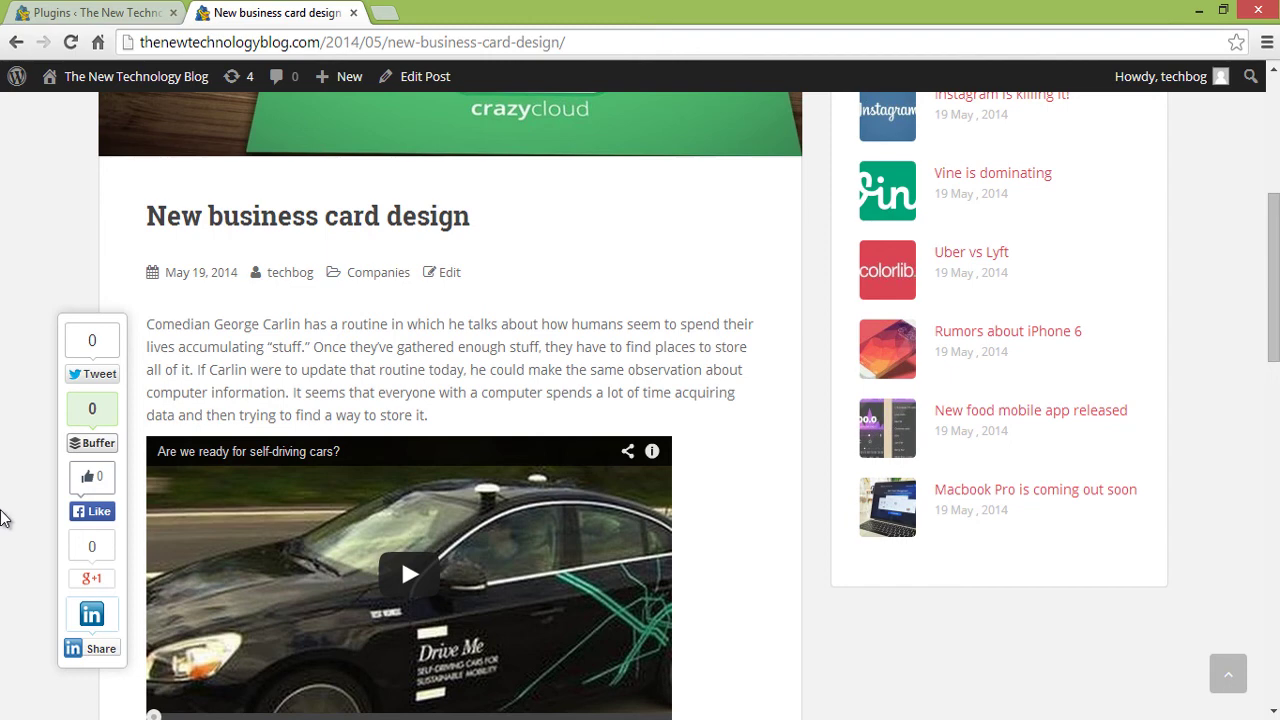
pyautogui.moveTo(1270, 327)
pyautogui.mouseDown()
pyautogui.moveTo(1270, 227)
pyautogui.moveTo(1258, 325)
pyautogui.mouseUp()
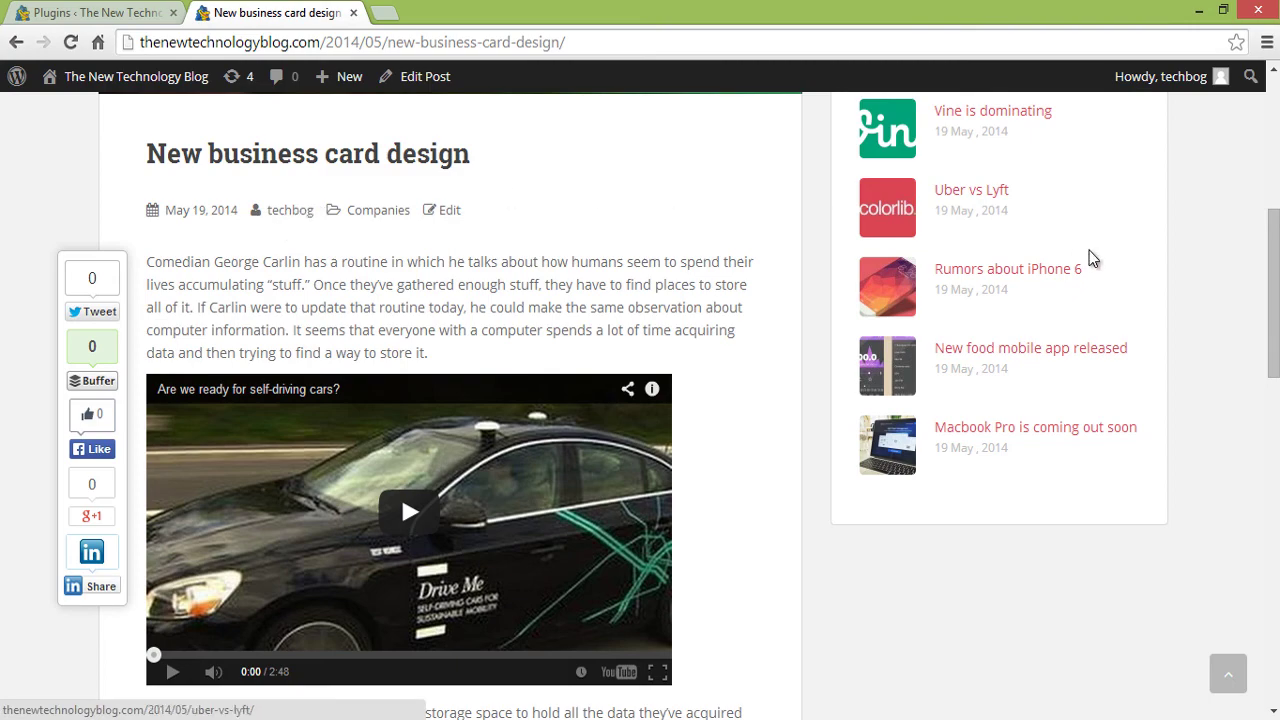
pyautogui.scroll(-6, 1272, 260)
pyautogui.scroll(-4, 927, 418)
pyautogui.scroll(1, 927, 418)
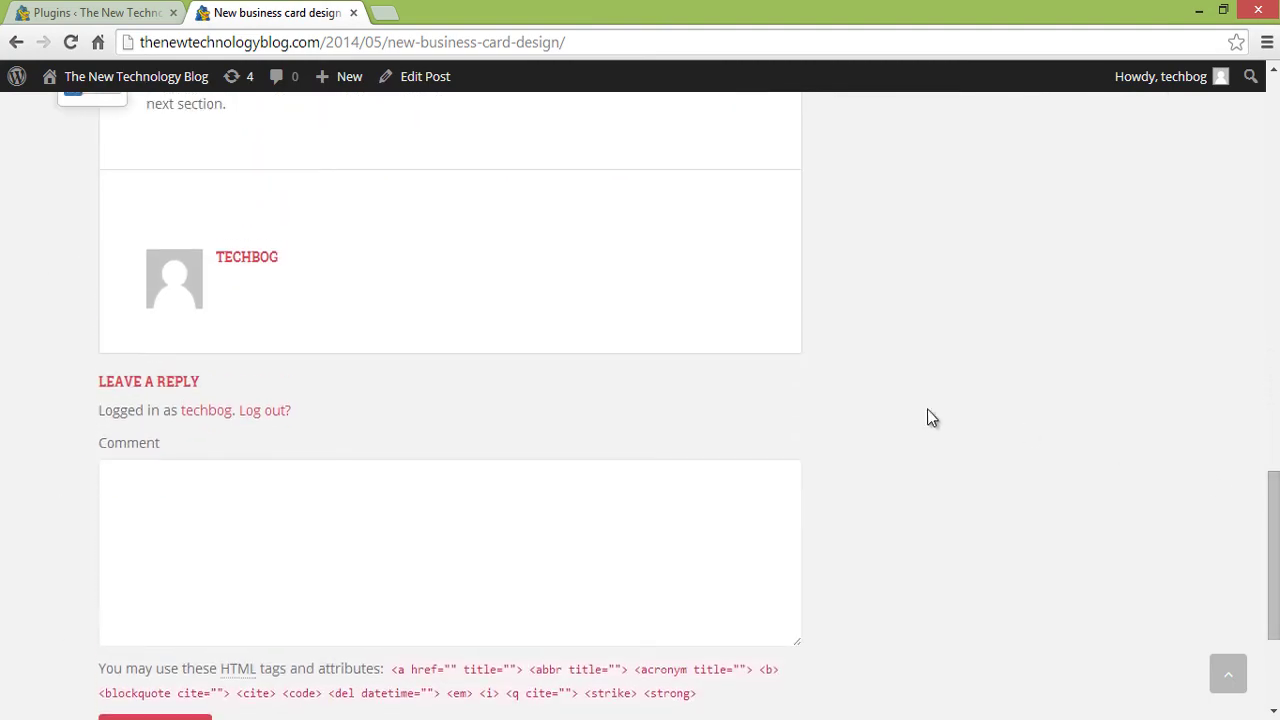
pyautogui.scroll(1, 745, 315)
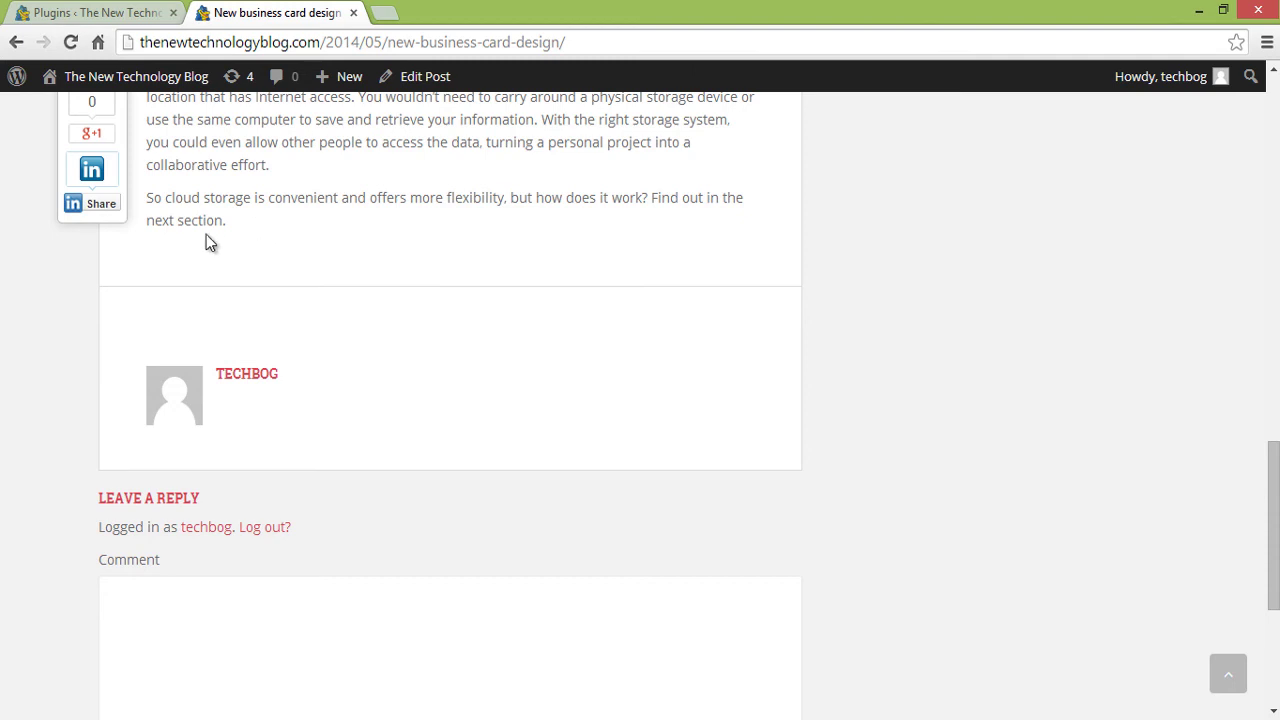
pyautogui.click(80, 12)
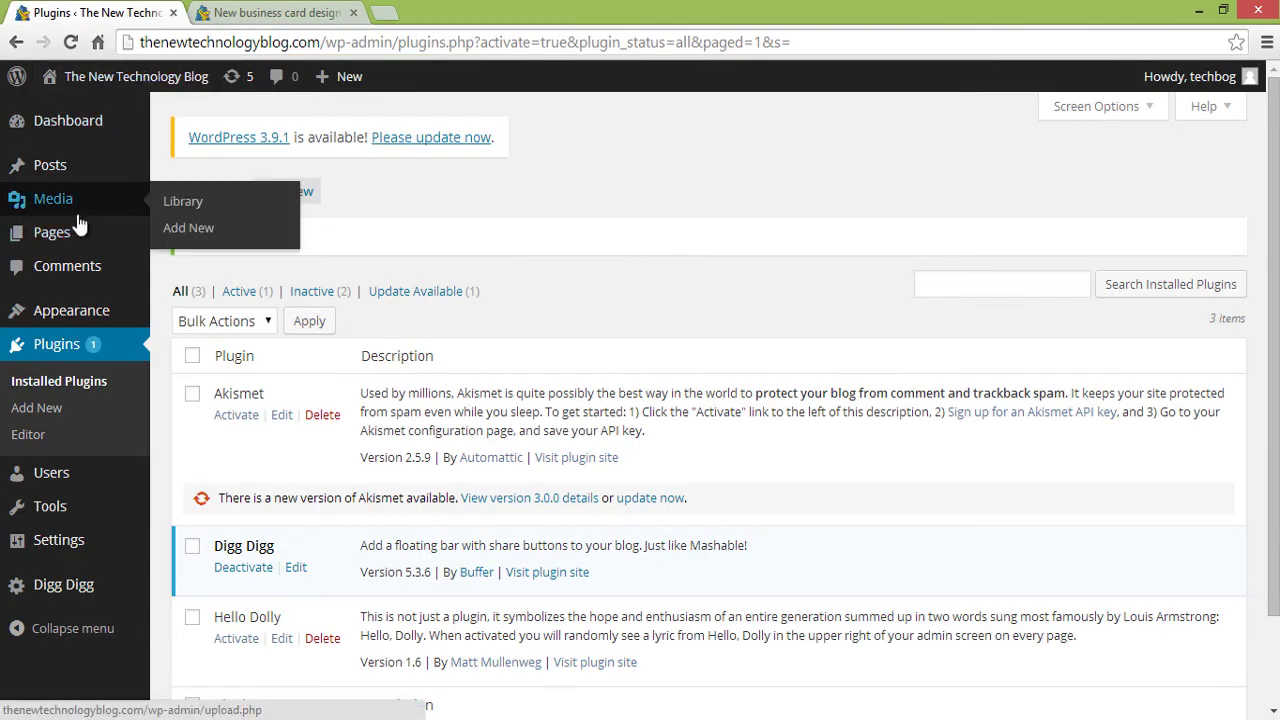
pyautogui.moveTo(88, 478)
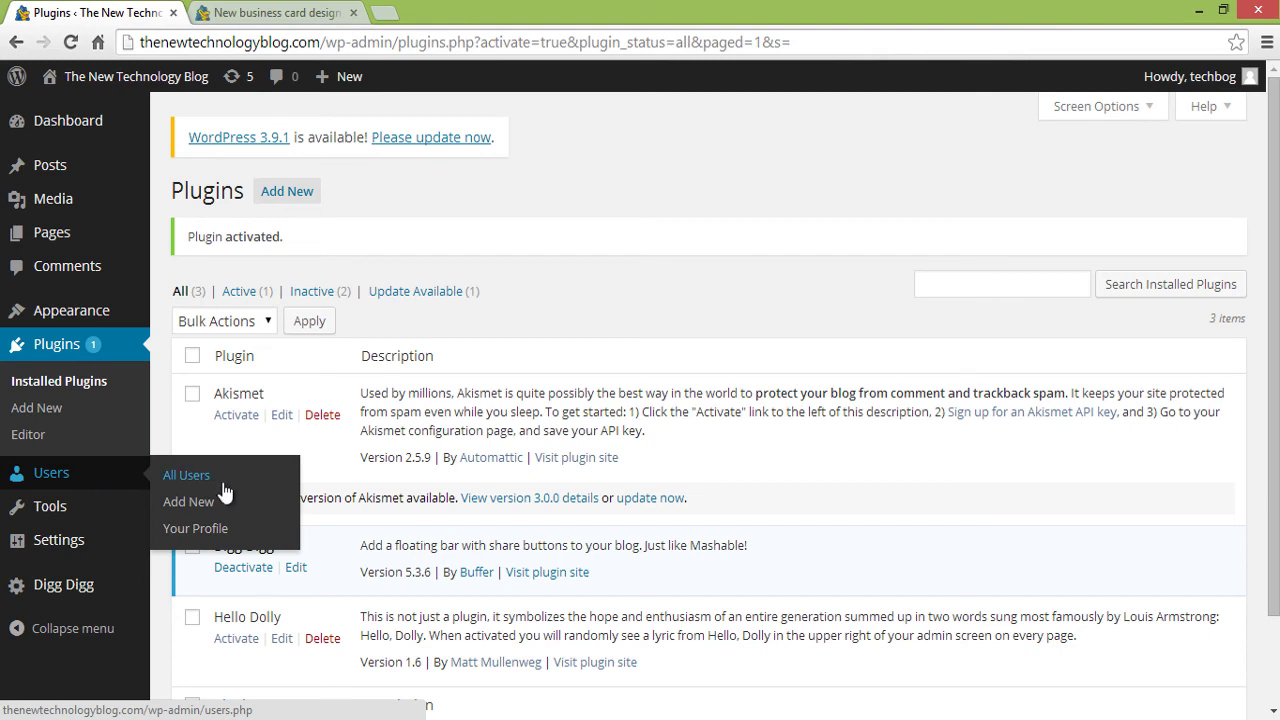
pyautogui.click(196, 529)
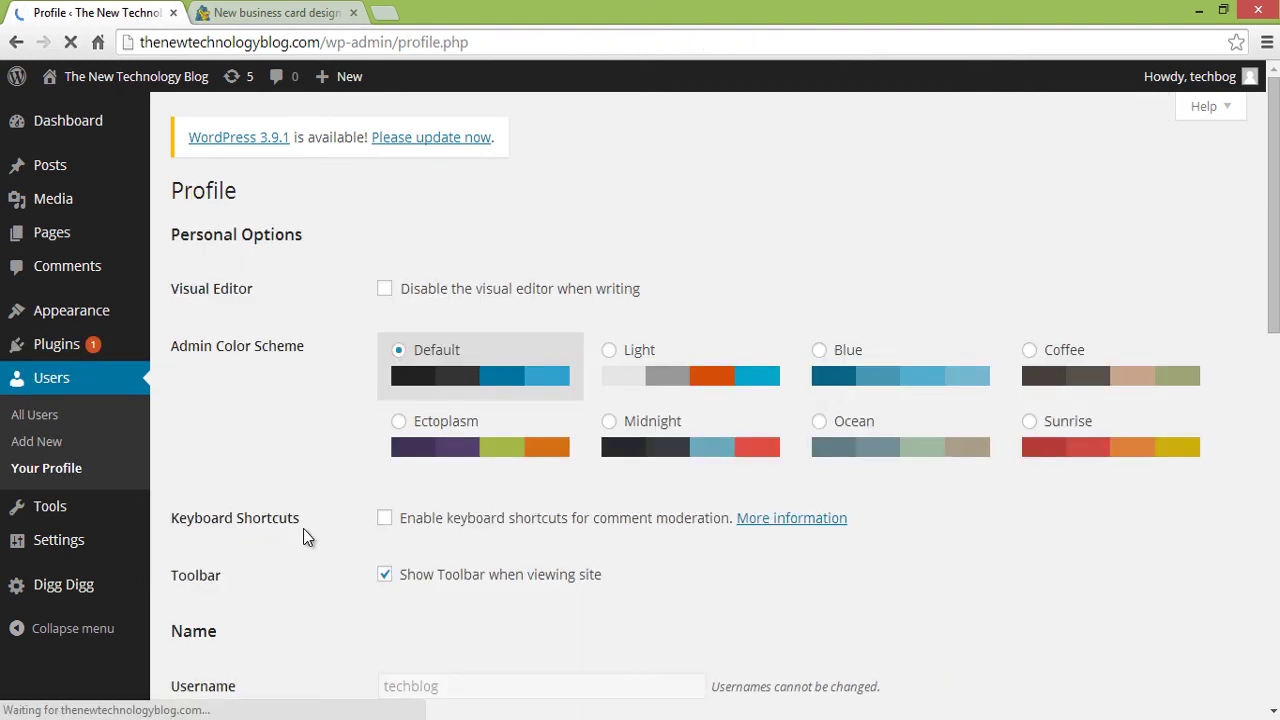
pyautogui.scroll(-4, 303, 530)
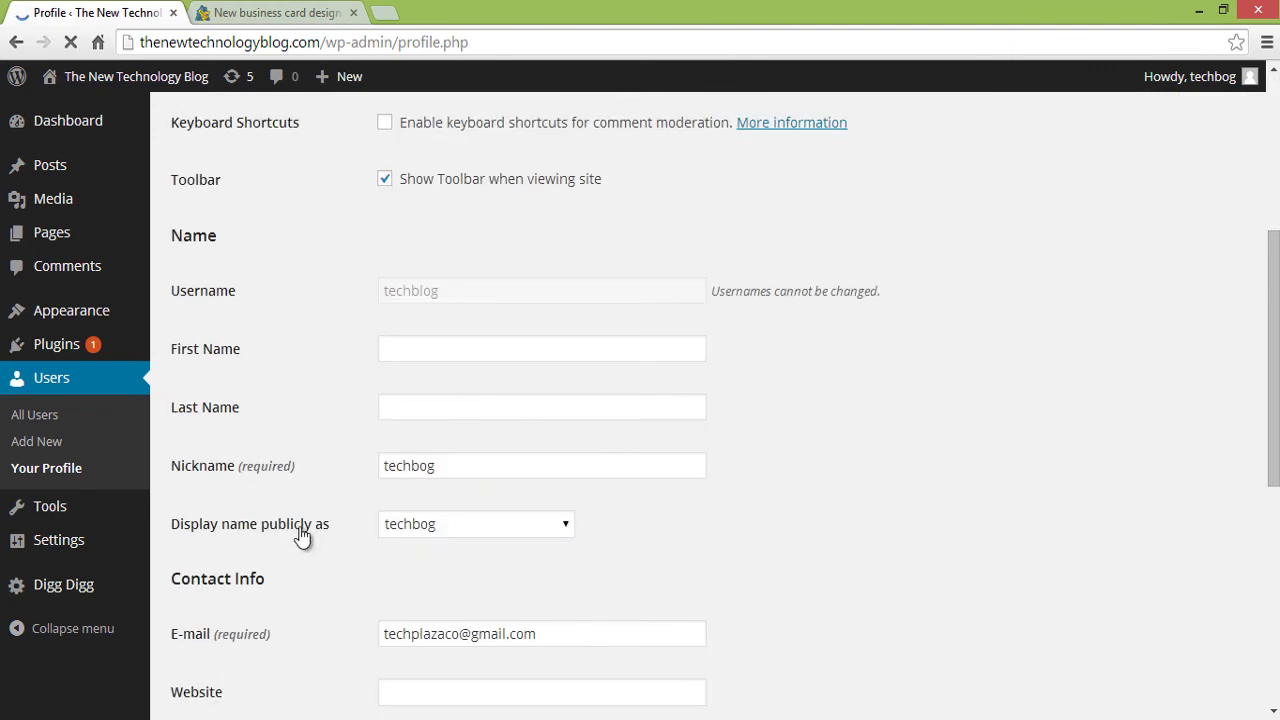
pyautogui.click(222, 11)
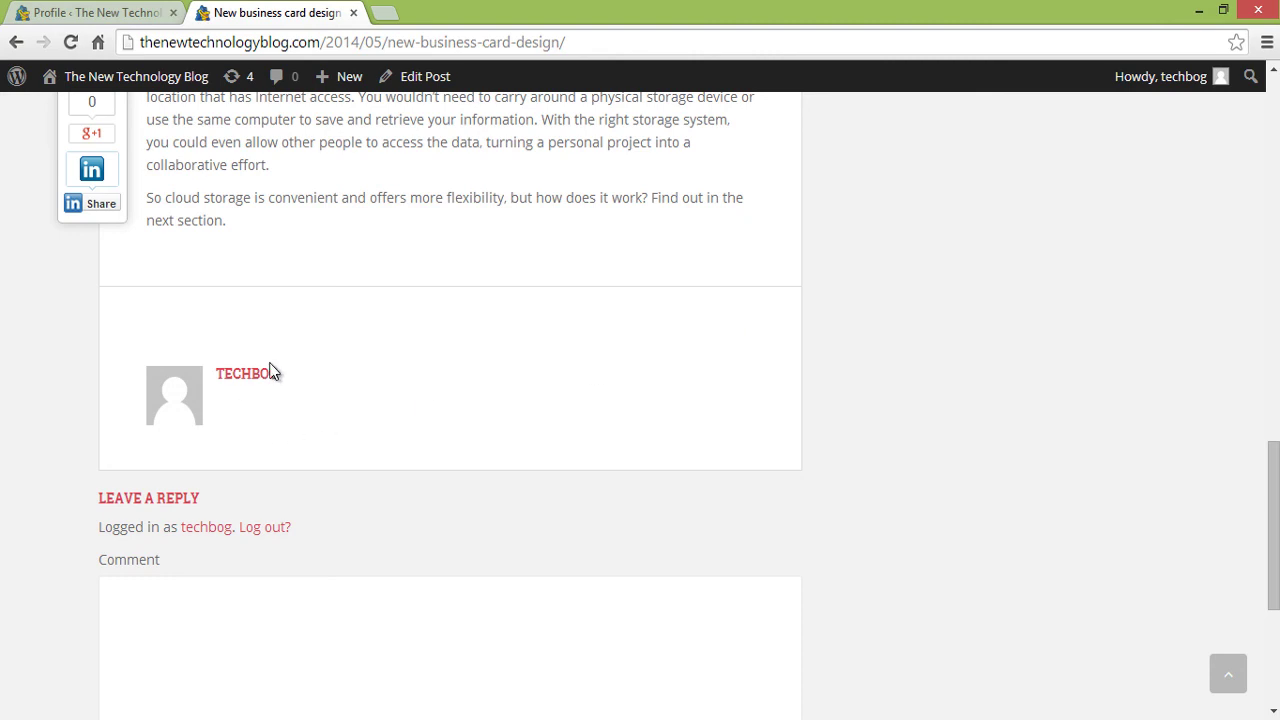
# - Replace the profile nickname with the author's full name and save the profile
pyautogui.click(125, 14)
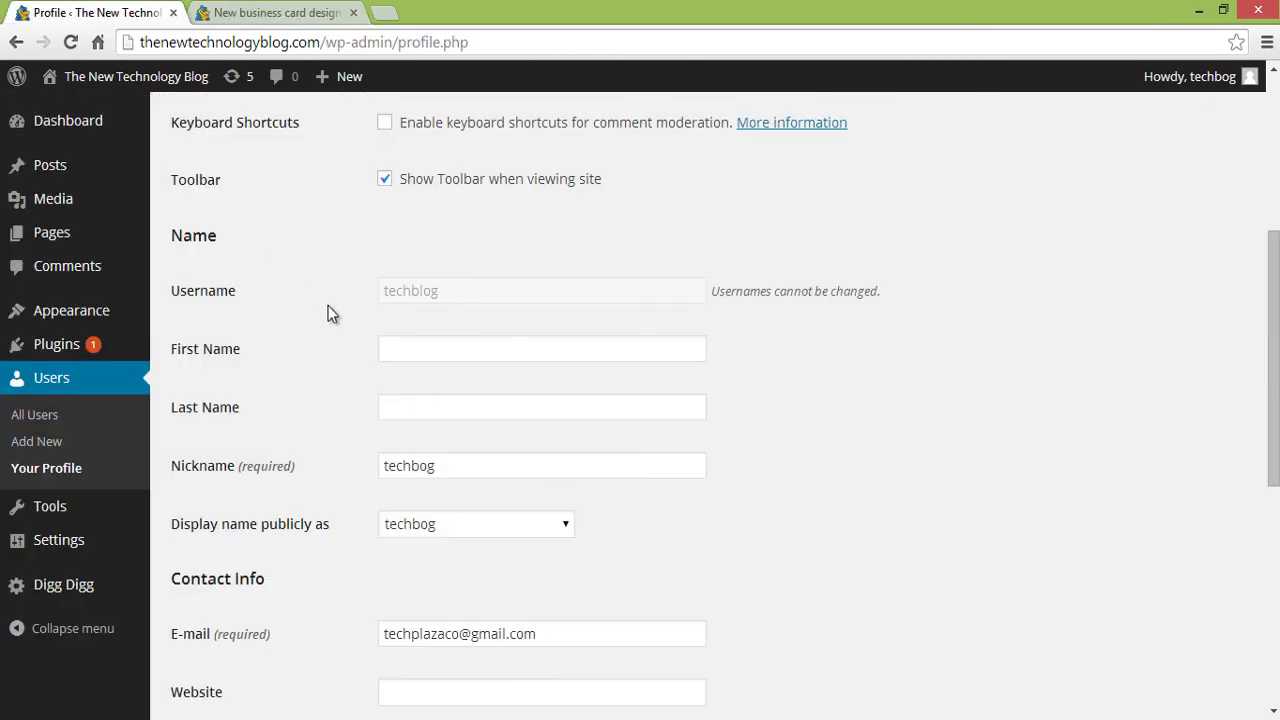
pyautogui.doubleClick(472, 476)
pyautogui.scroll(-1, 489, 483)
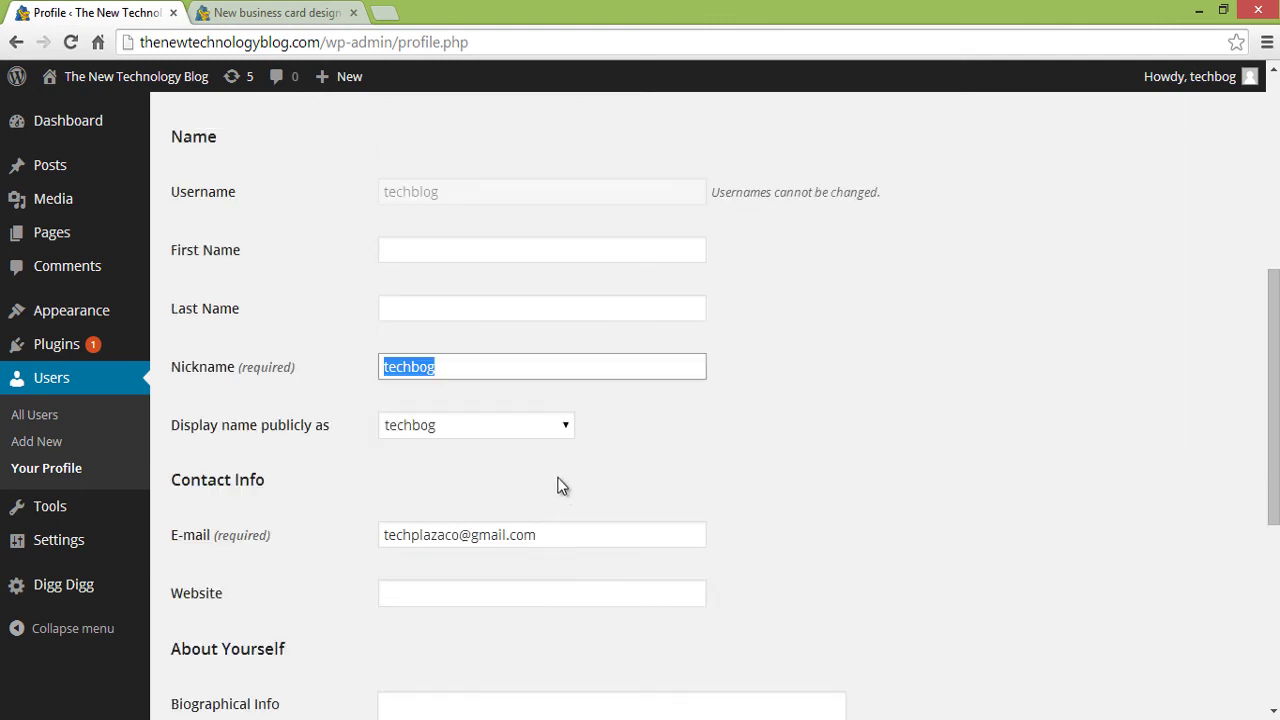
pyautogui.click(790, 484)
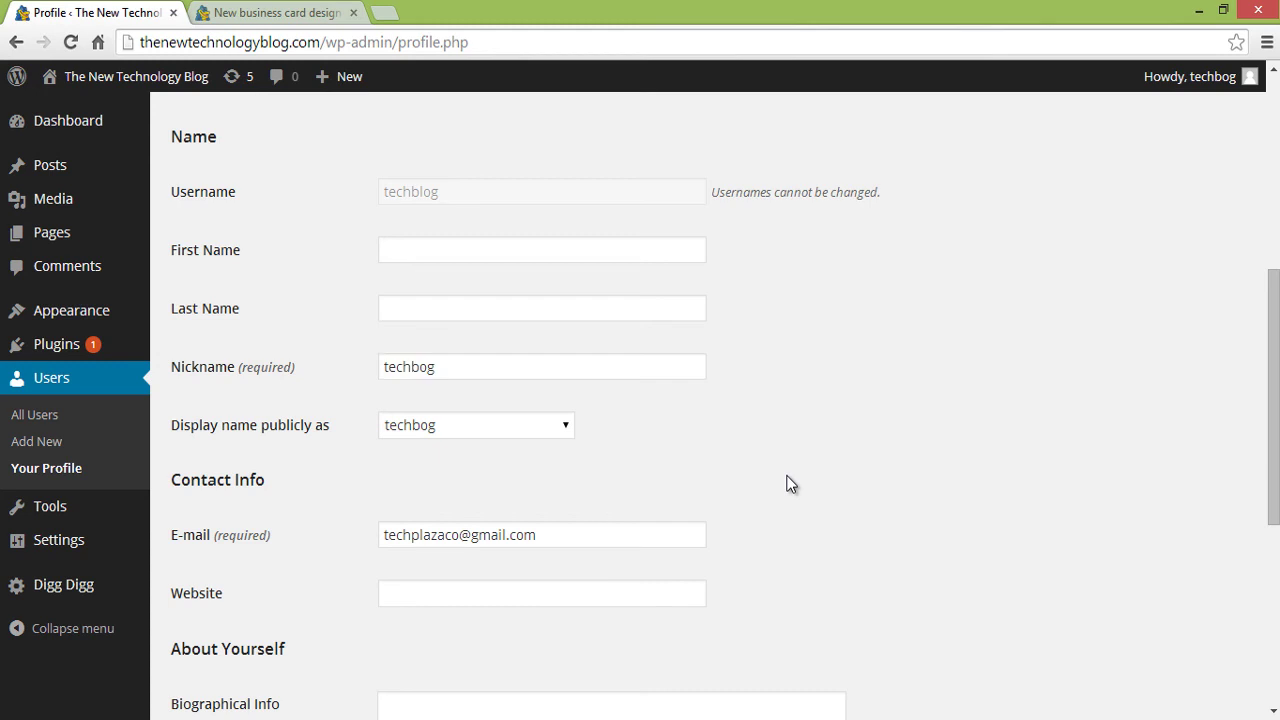
pyautogui.scroll(-5, 789, 483)
pyautogui.scroll(3, 789, 483)
pyautogui.click(335, 218)
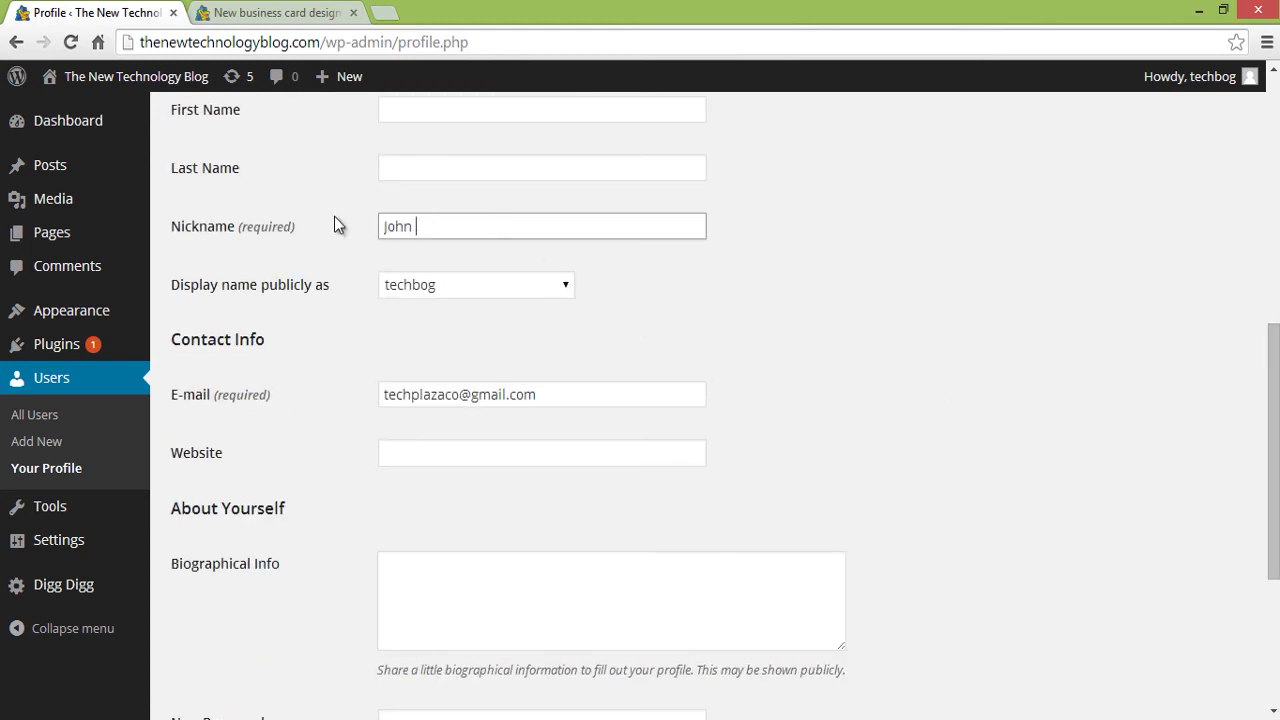
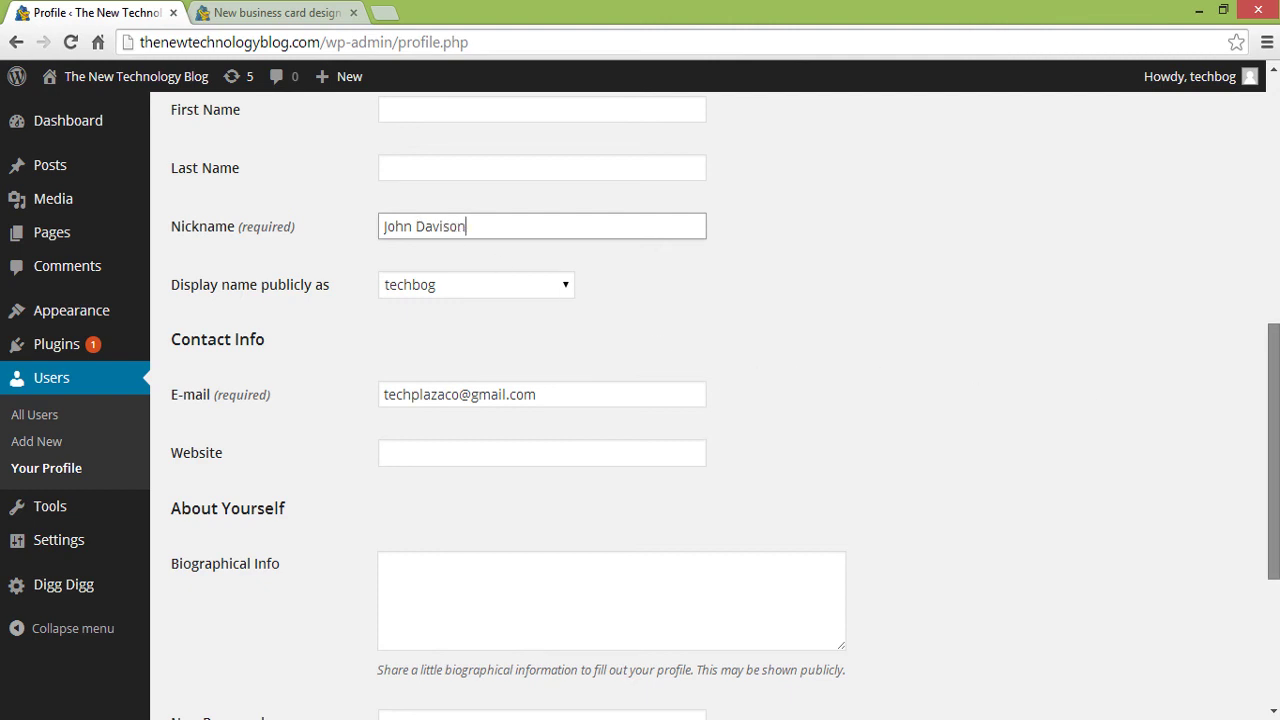
pyautogui.scroll(-3, 1036, 630)
pyautogui.click(219, 617)
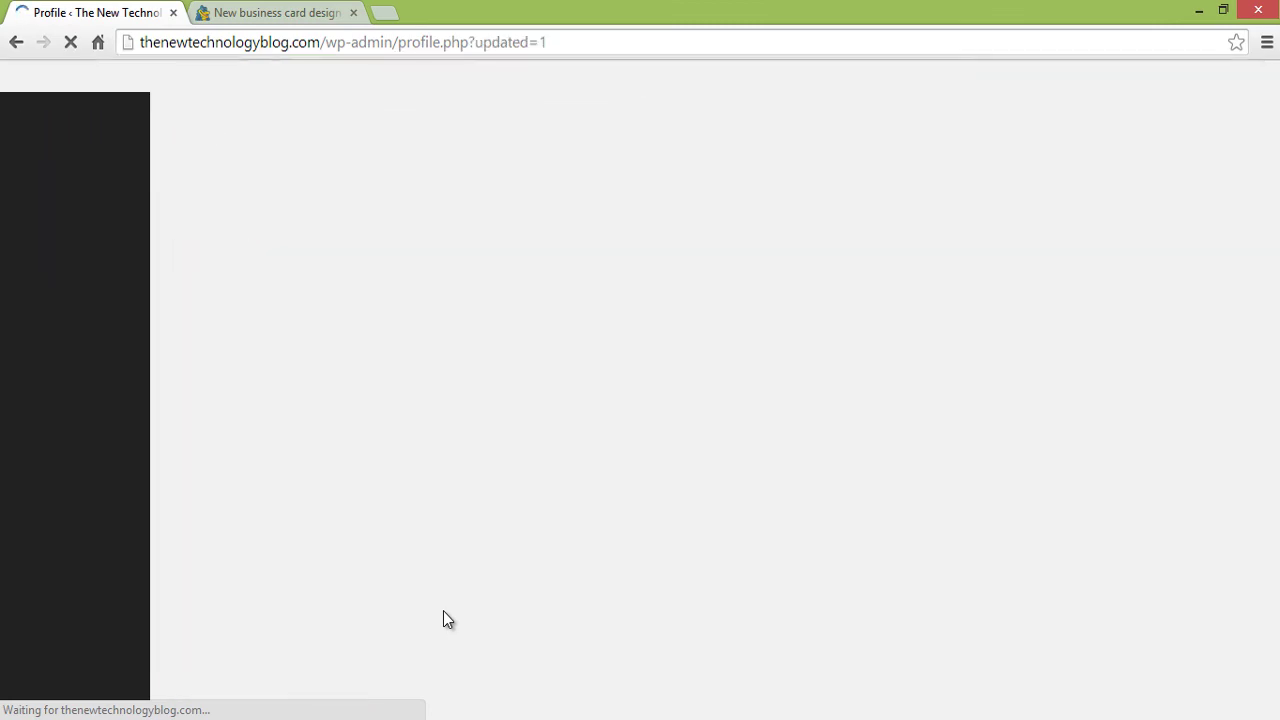
# - Set the public display name to the new full name, update the profile, and return to the post
pyautogui.moveTo(1273, 305); pyautogui.dragTo(1273, 515)
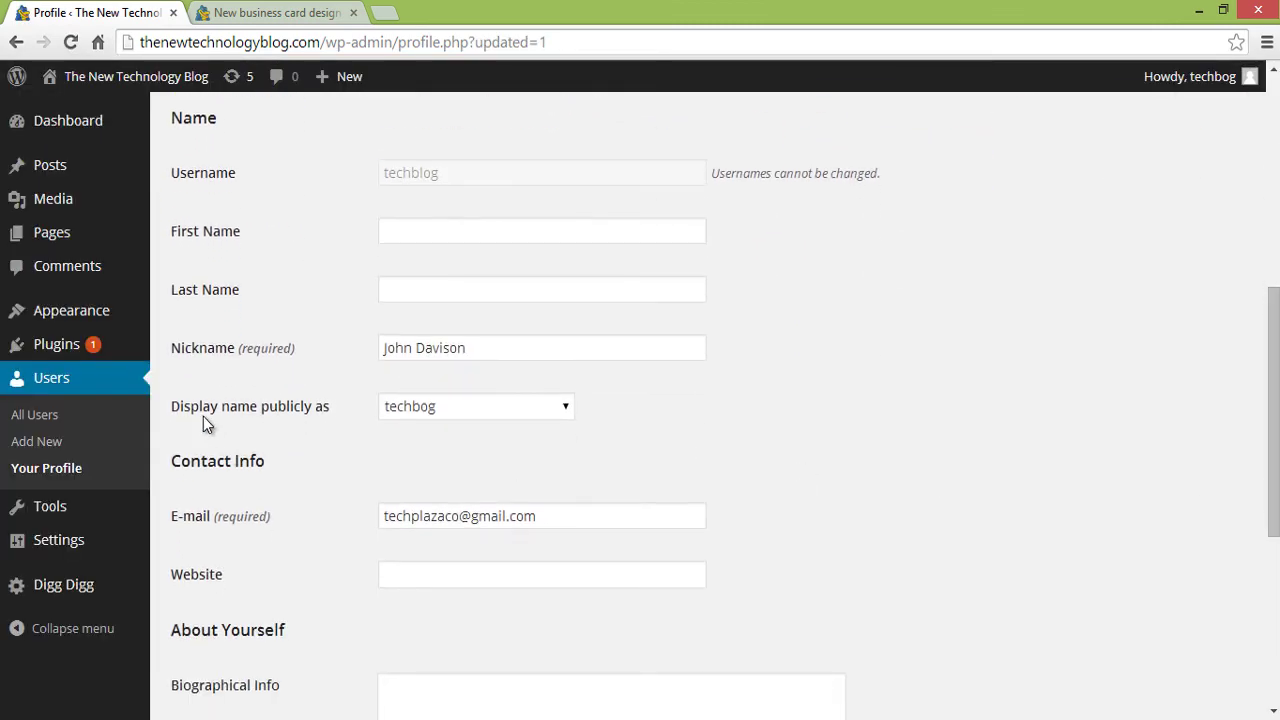
pyautogui.click(535, 416)
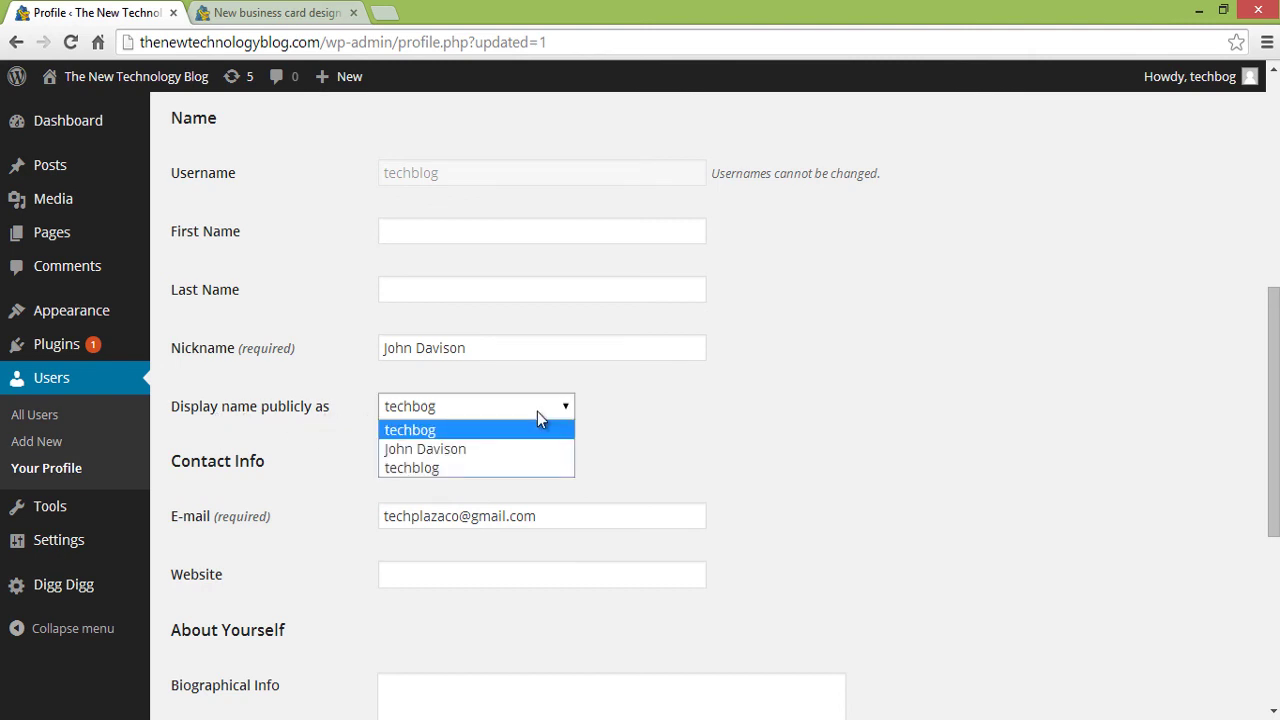
pyautogui.click(536, 450)
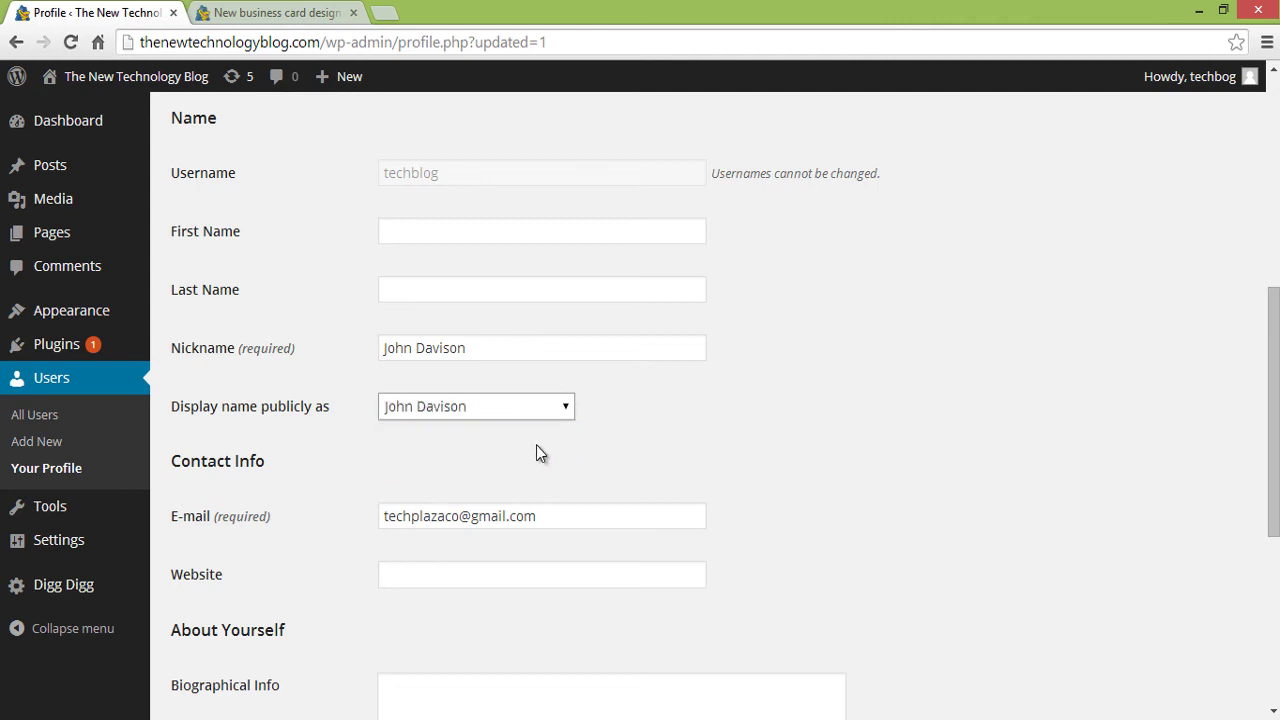
pyautogui.middleClick(923, 404)
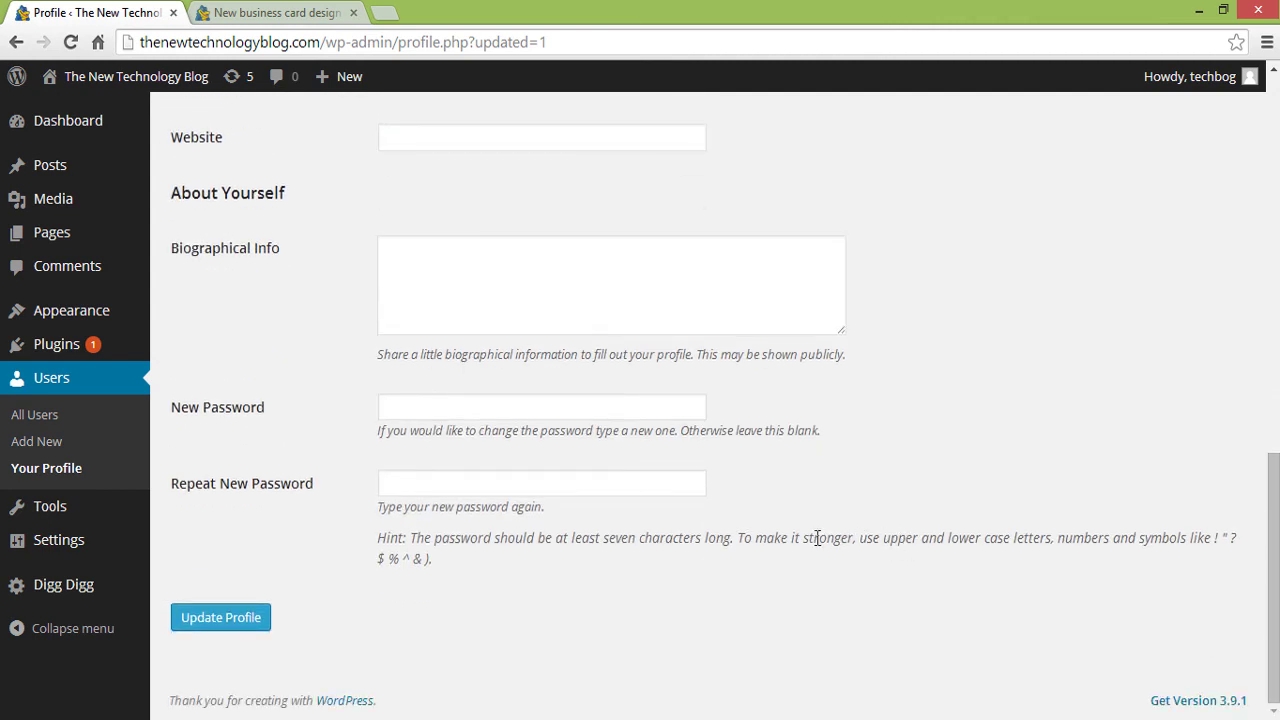
pyautogui.click(222, 618)
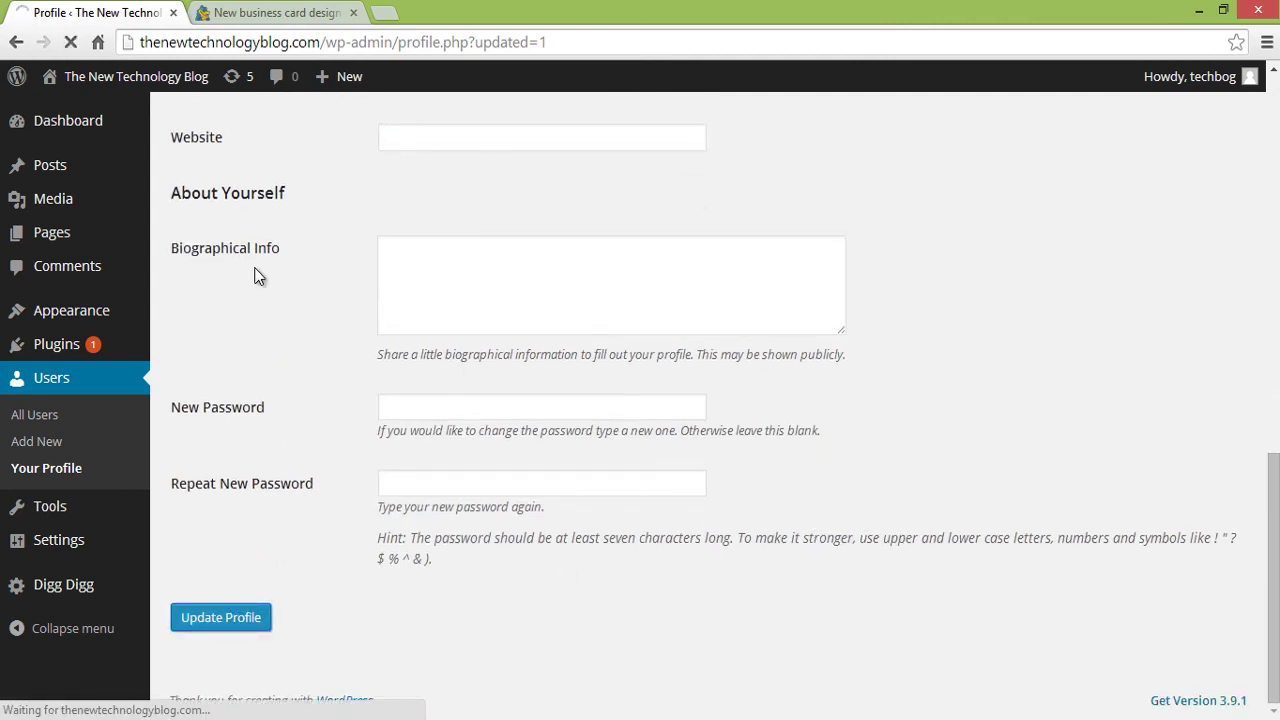
pyautogui.click(257, 14)
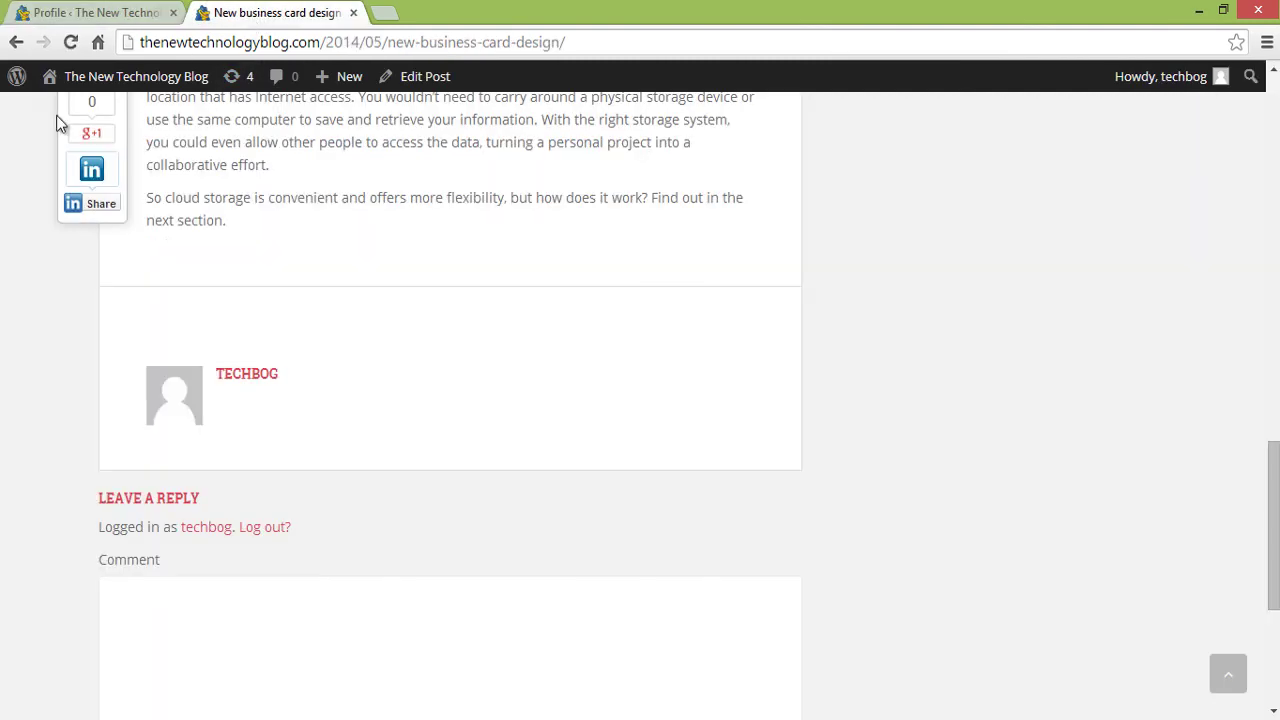
# - Reload the post to confirm the author box's new name, then scroll the Profile page toward Biographical Info
pyautogui.click(71, 42)
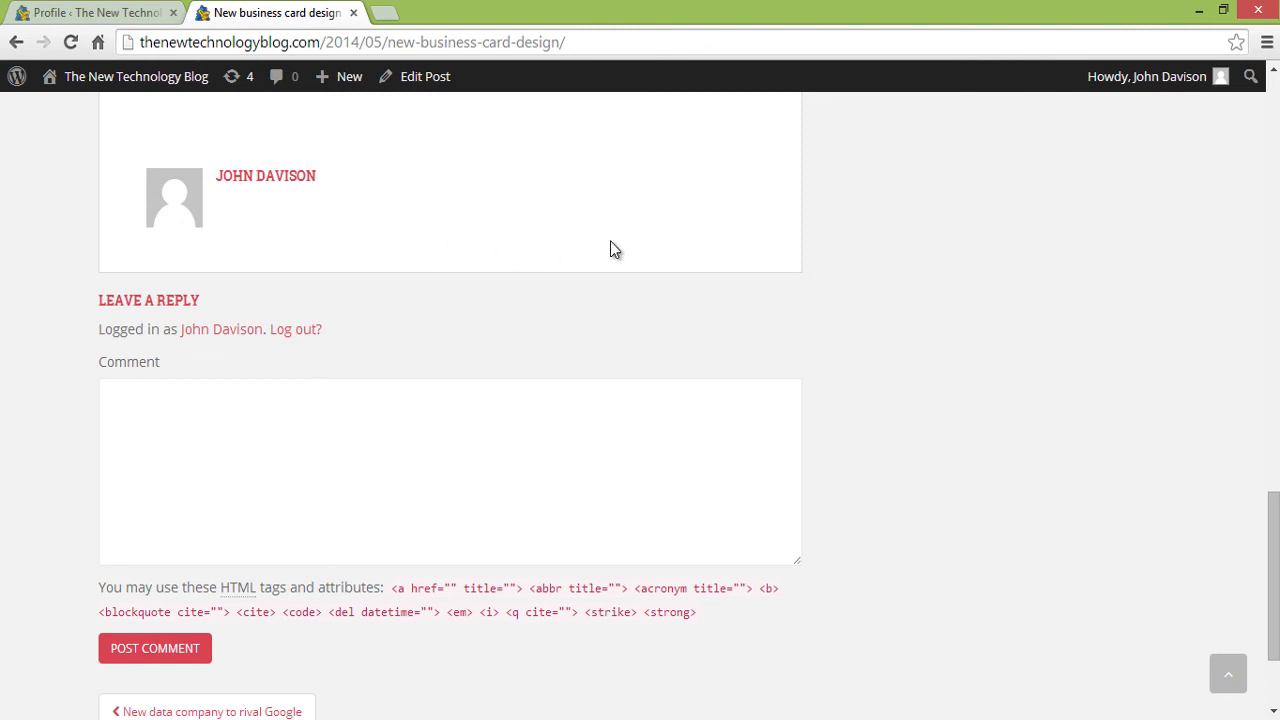
pyautogui.click(80, 8)
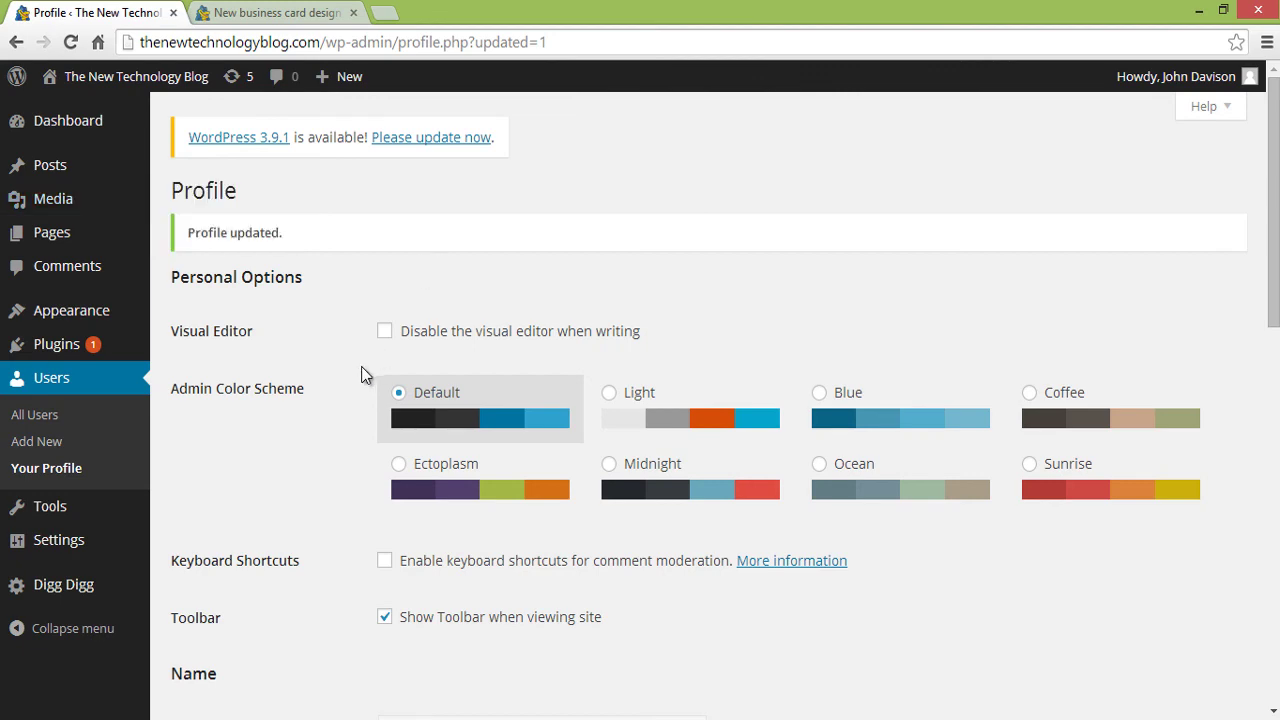
pyautogui.scroll(-6, 363, 375)
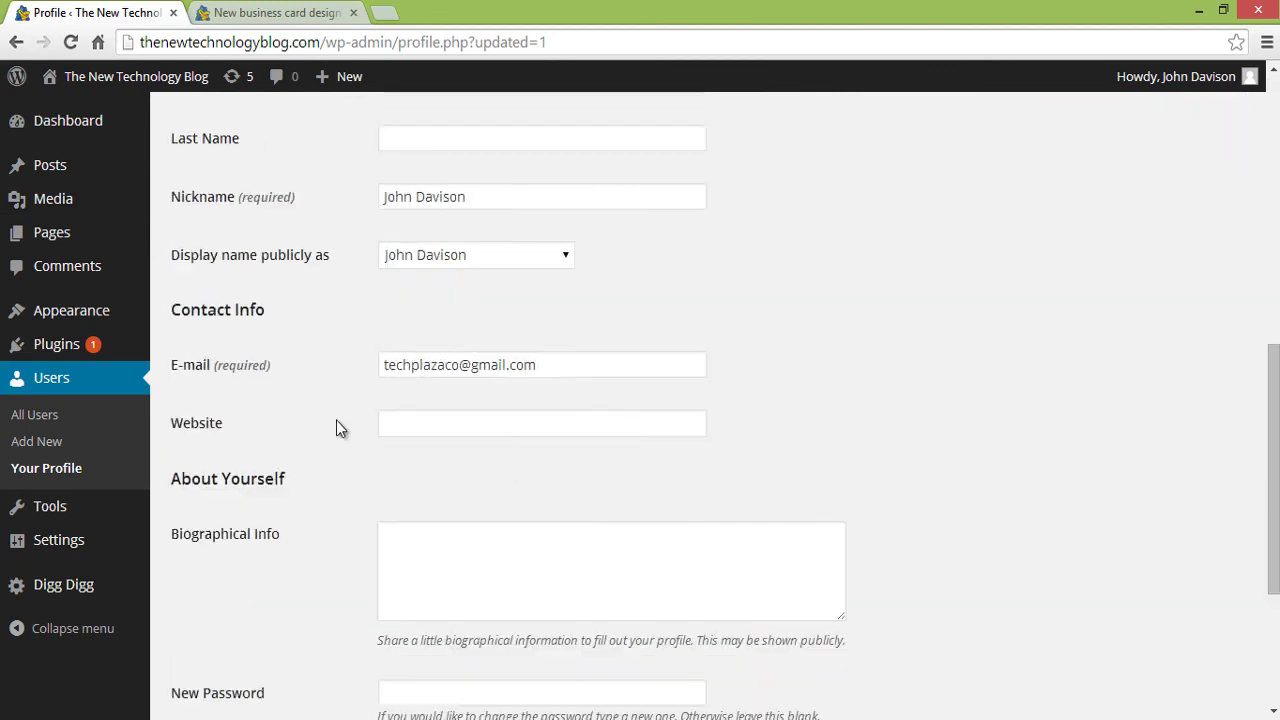
pyautogui.scroll(-2, 325, 422)
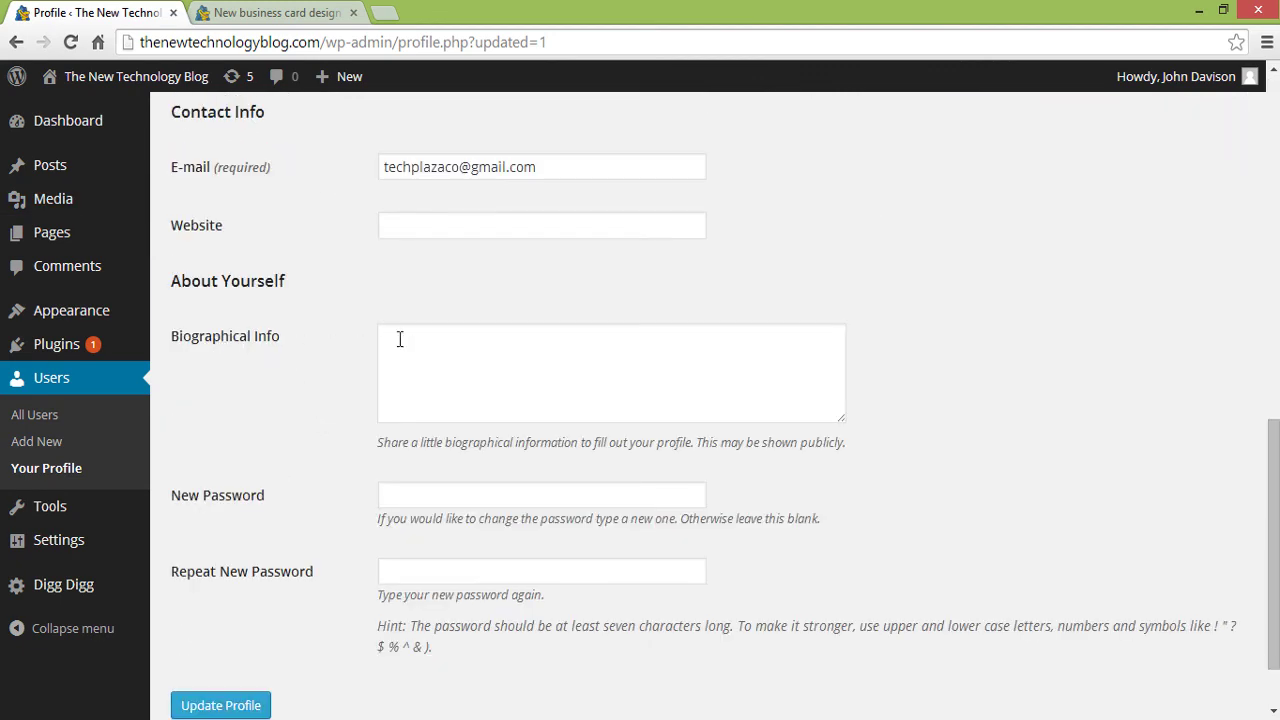
# - Paste the prepared biography into Biographical Info, update the profile, and return to the post
pyautogui.click(440, 360)
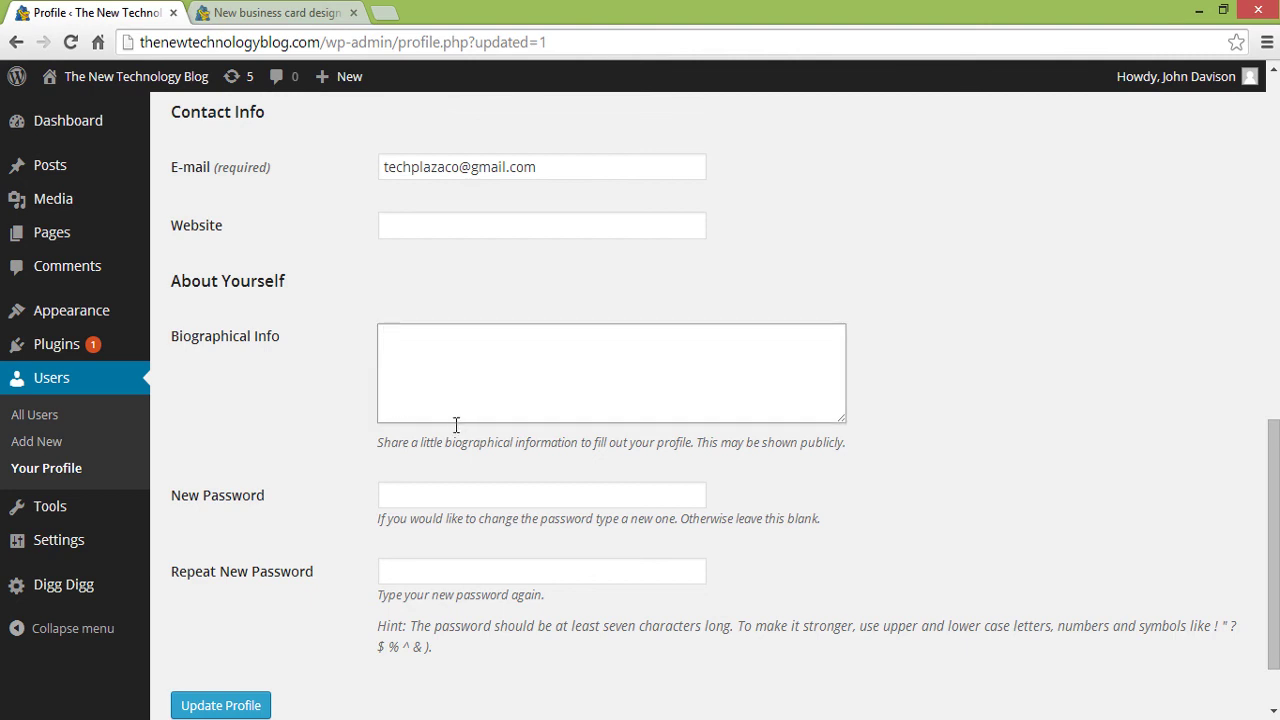
pyautogui.hotkey('ctrl', 'v')
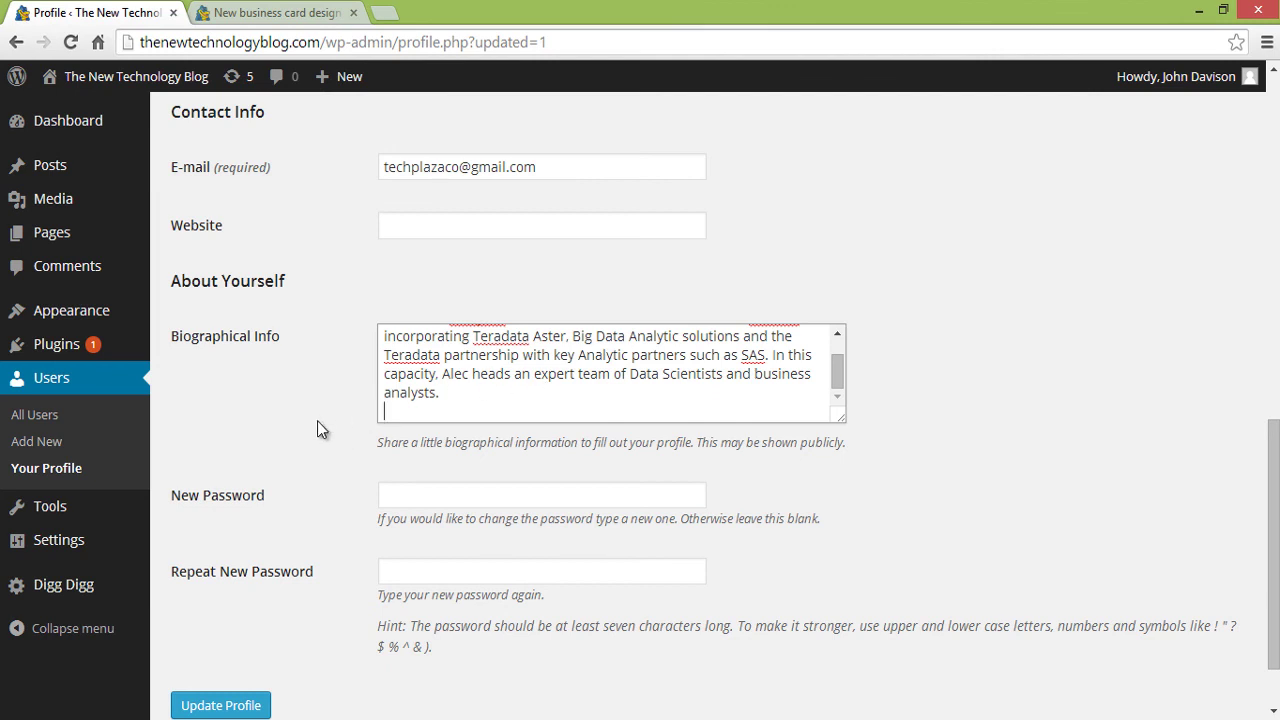
pyautogui.scroll(-2, 317, 420)
pyautogui.click(232, 610)
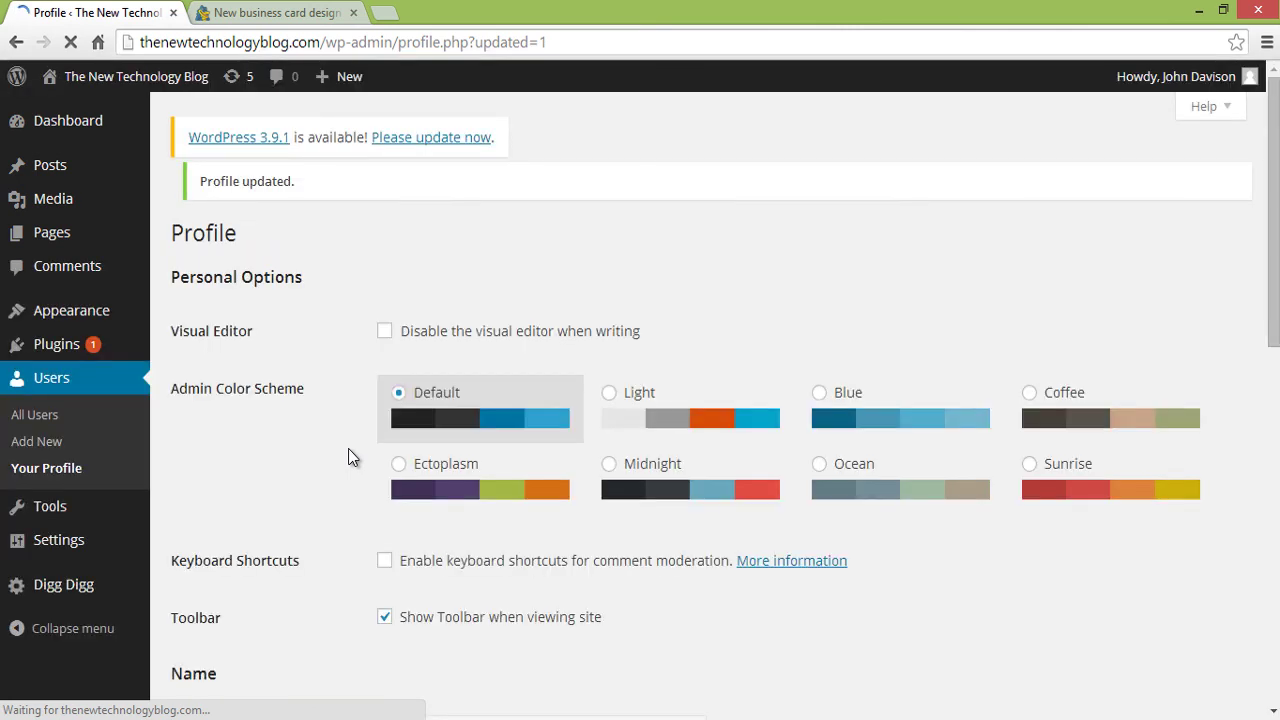
pyautogui.click(265, 12)
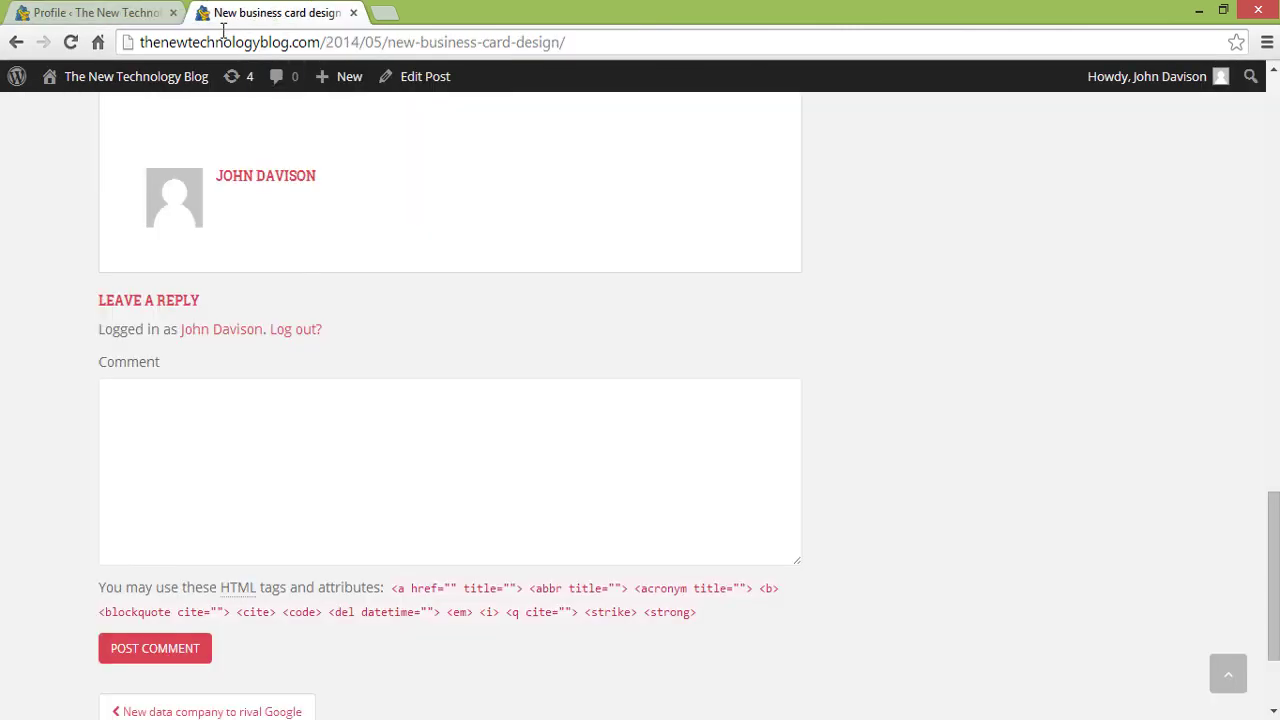
# - Reload the post to view the new author biography, then go back to the home page
pyautogui.click(72, 46)
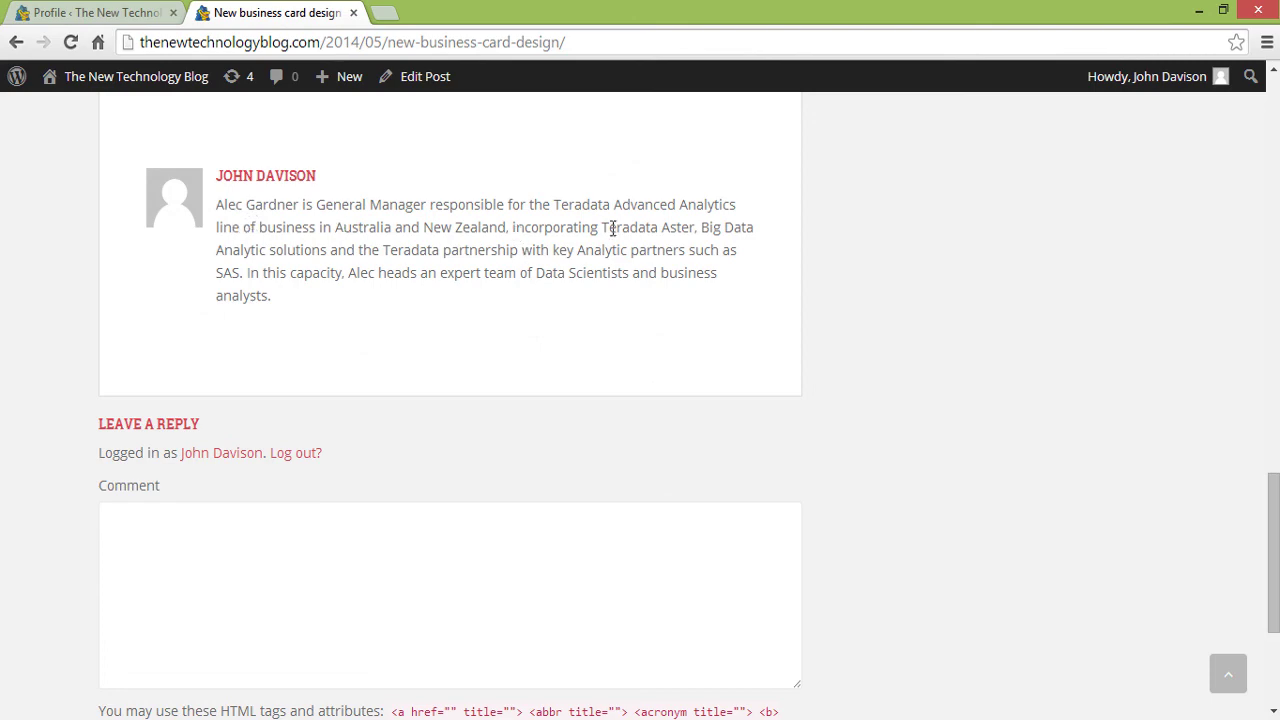
pyautogui.click(1273, 195)
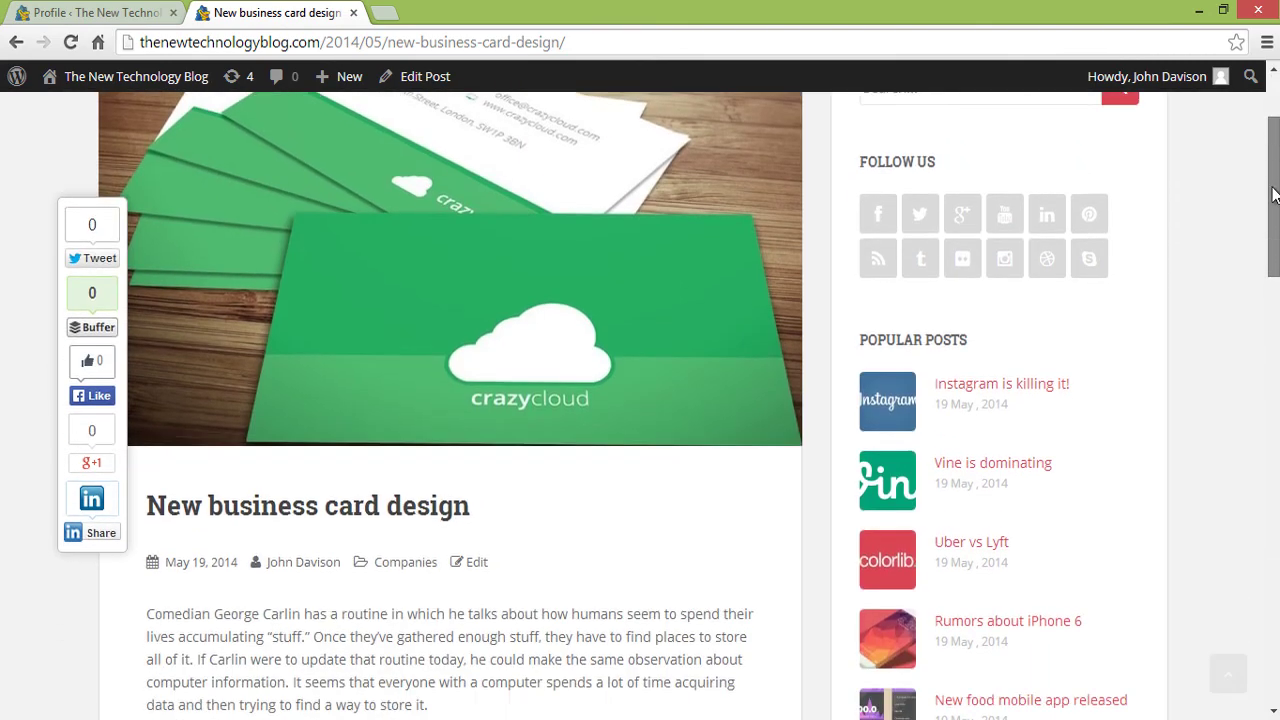
pyautogui.scroll(-4, 1273, 195)
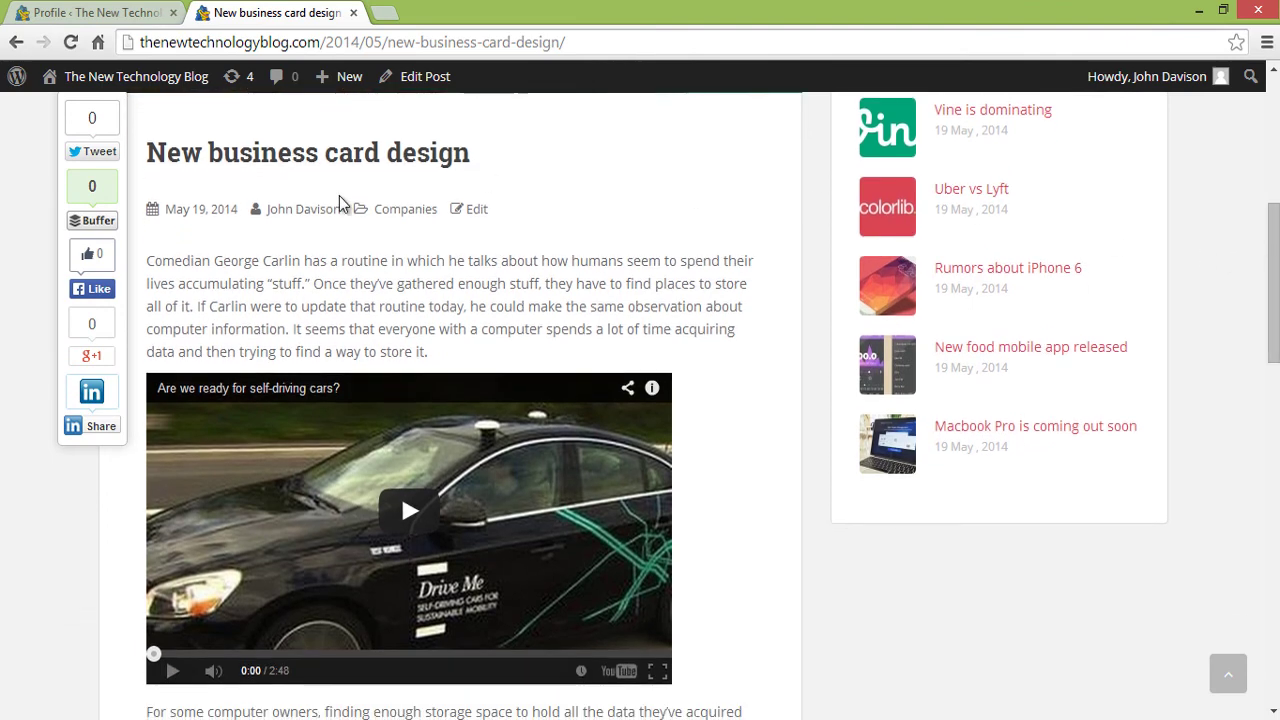
pyautogui.hotkey('alt', 'Left')
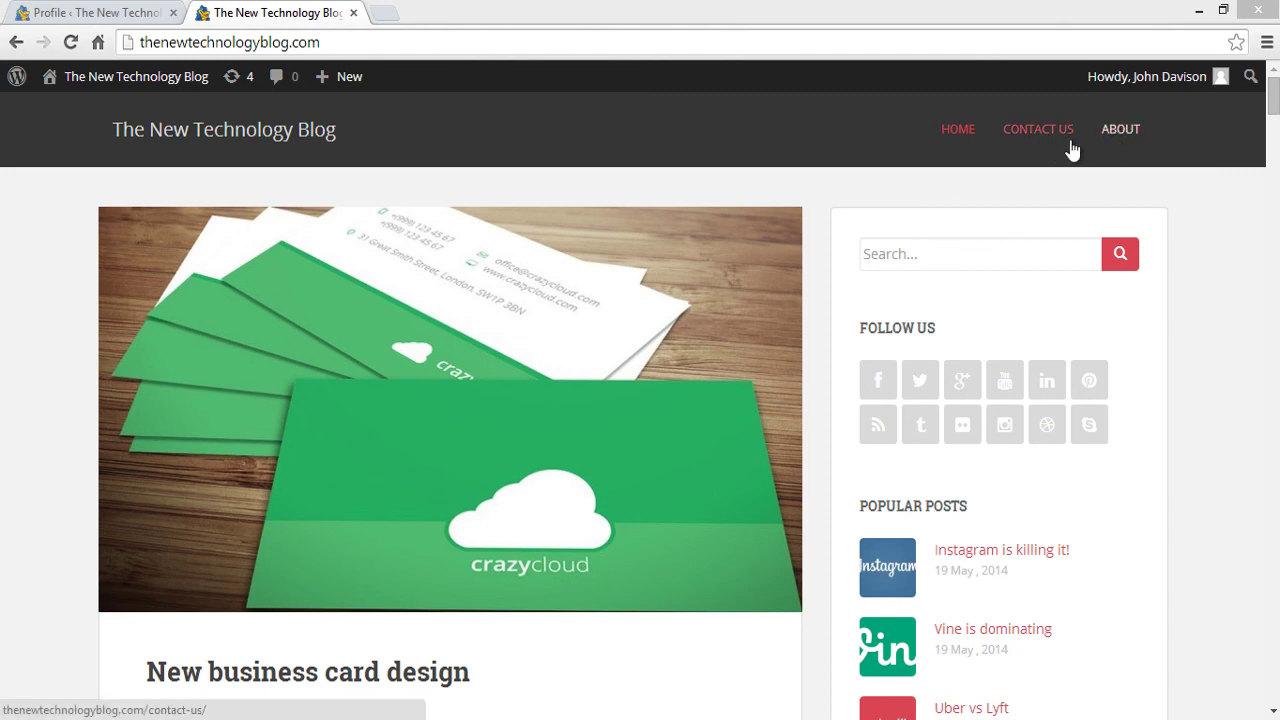
# - Open 'New business card design' from the home page and scroll down to its Digg Digg share bar
pyautogui.scroll(-1, 1271, 100)
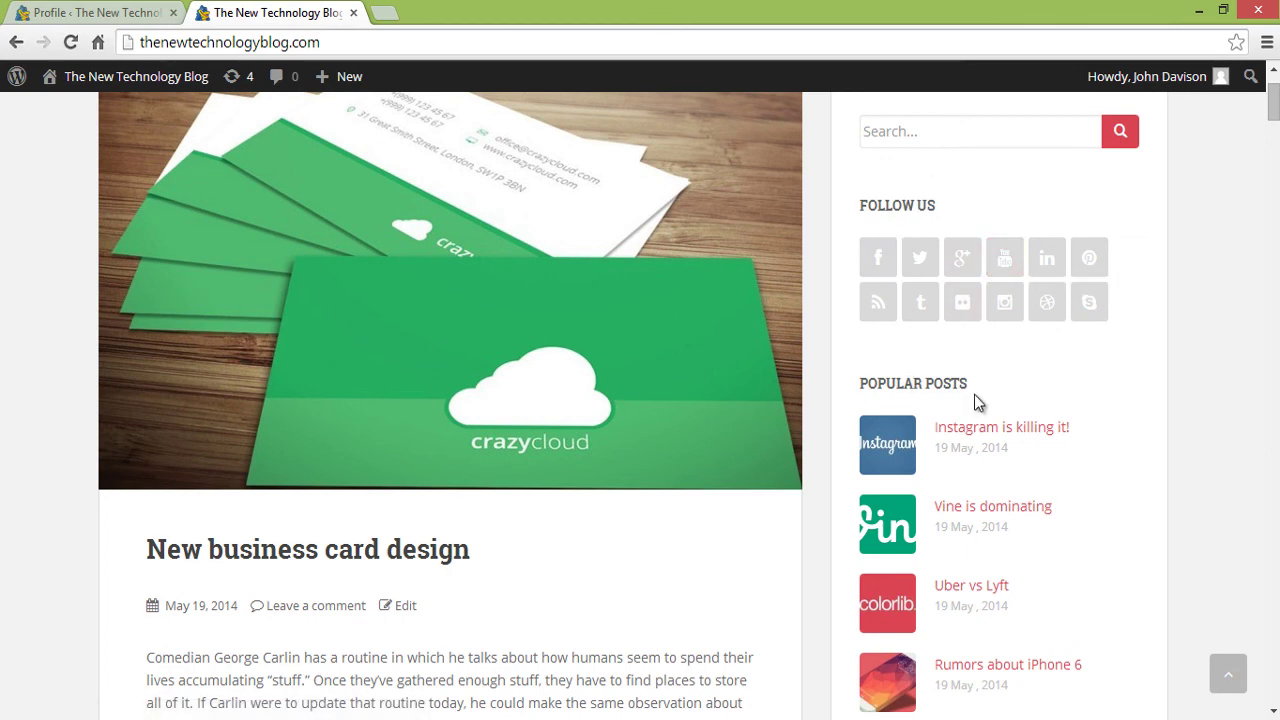
pyautogui.scroll(1, 1209, 329)
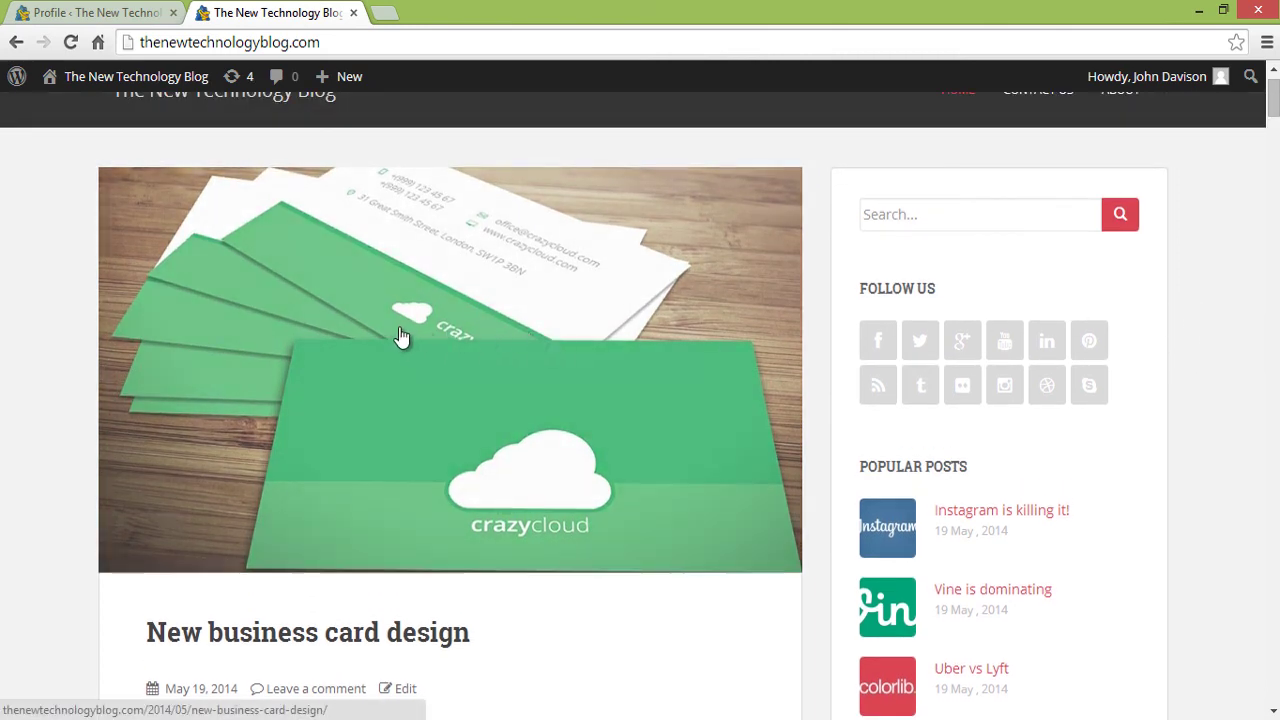
pyautogui.scroll(-4, 716, 545)
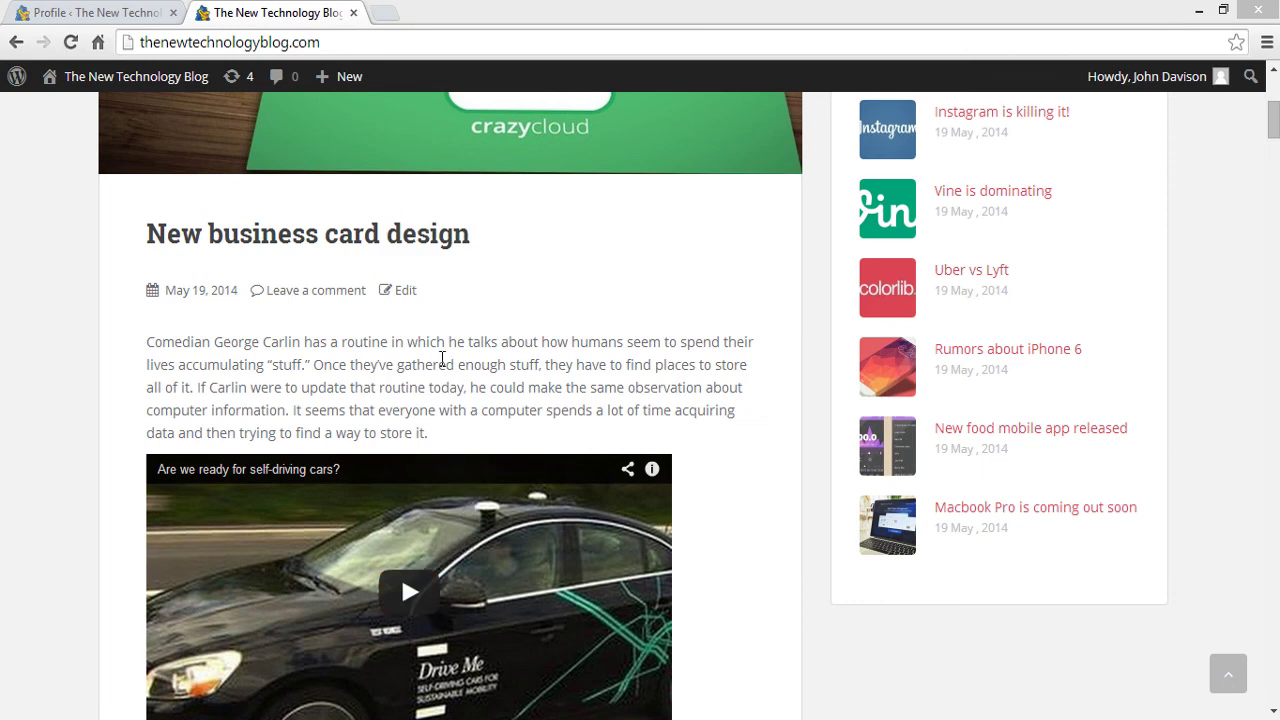
pyautogui.click(407, 237)
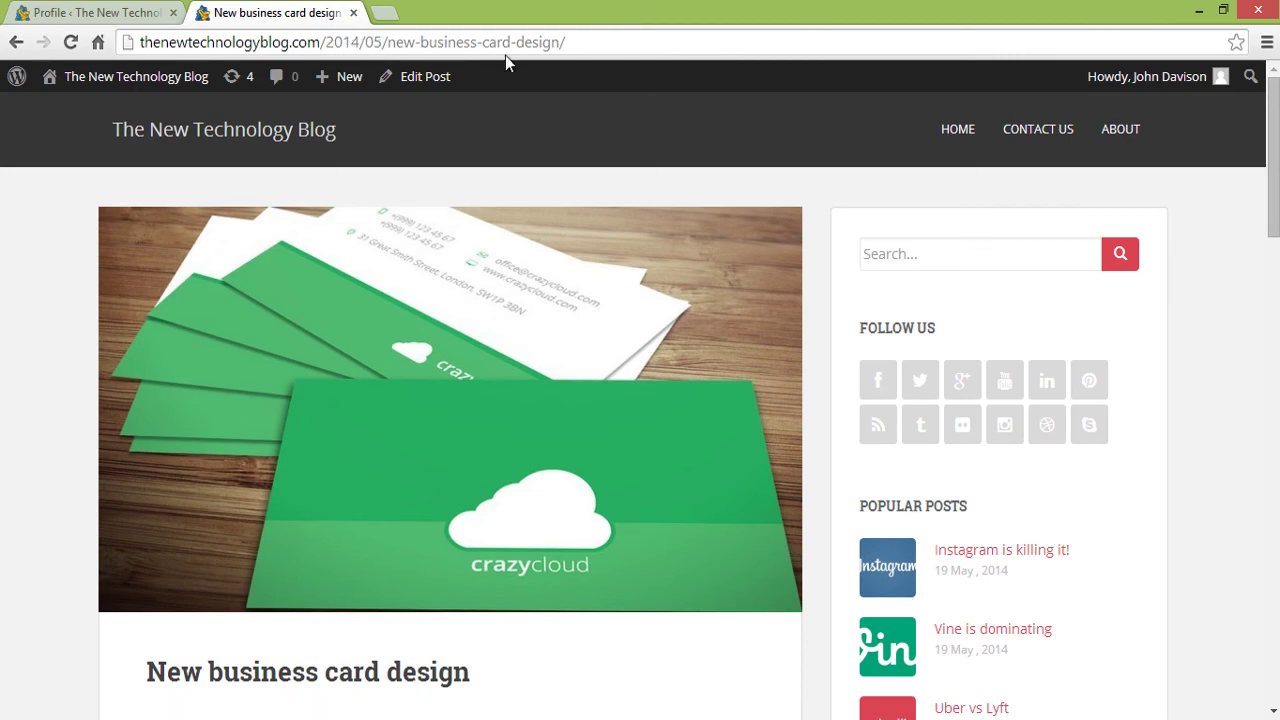
pyautogui.scroll(-6, 571, 266)
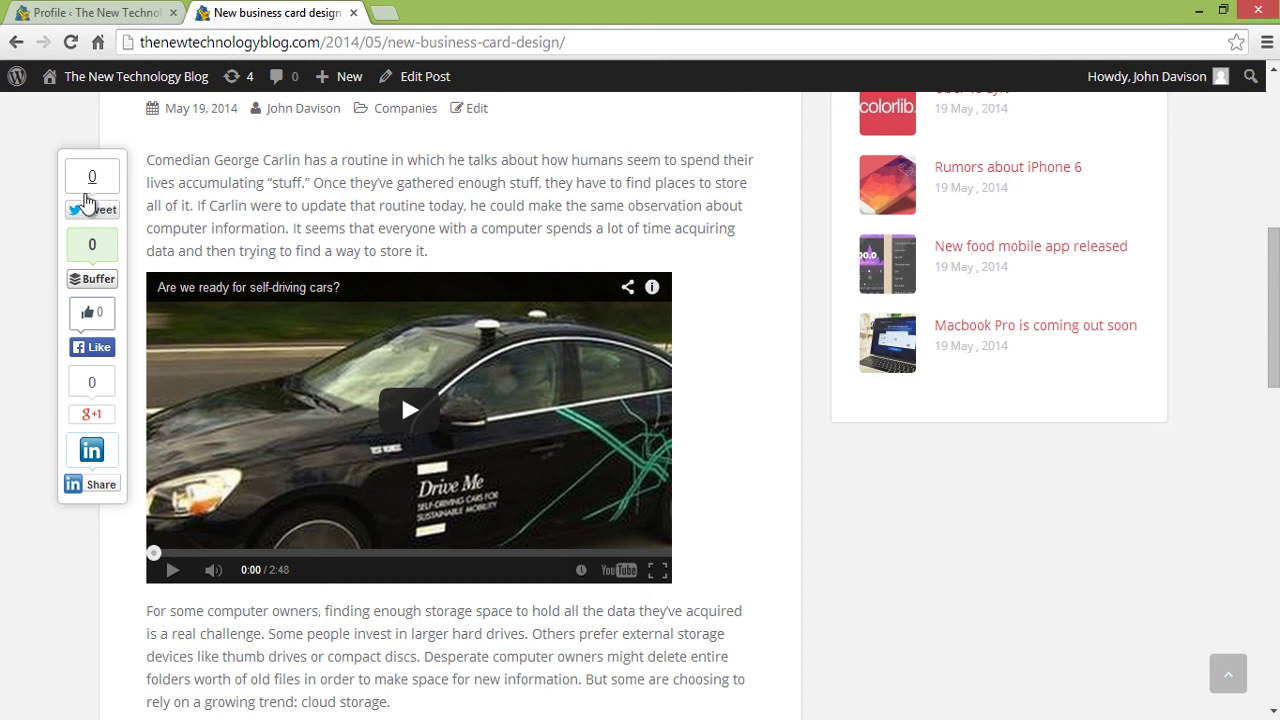
pyautogui.scroll(-1, 1093, 509)
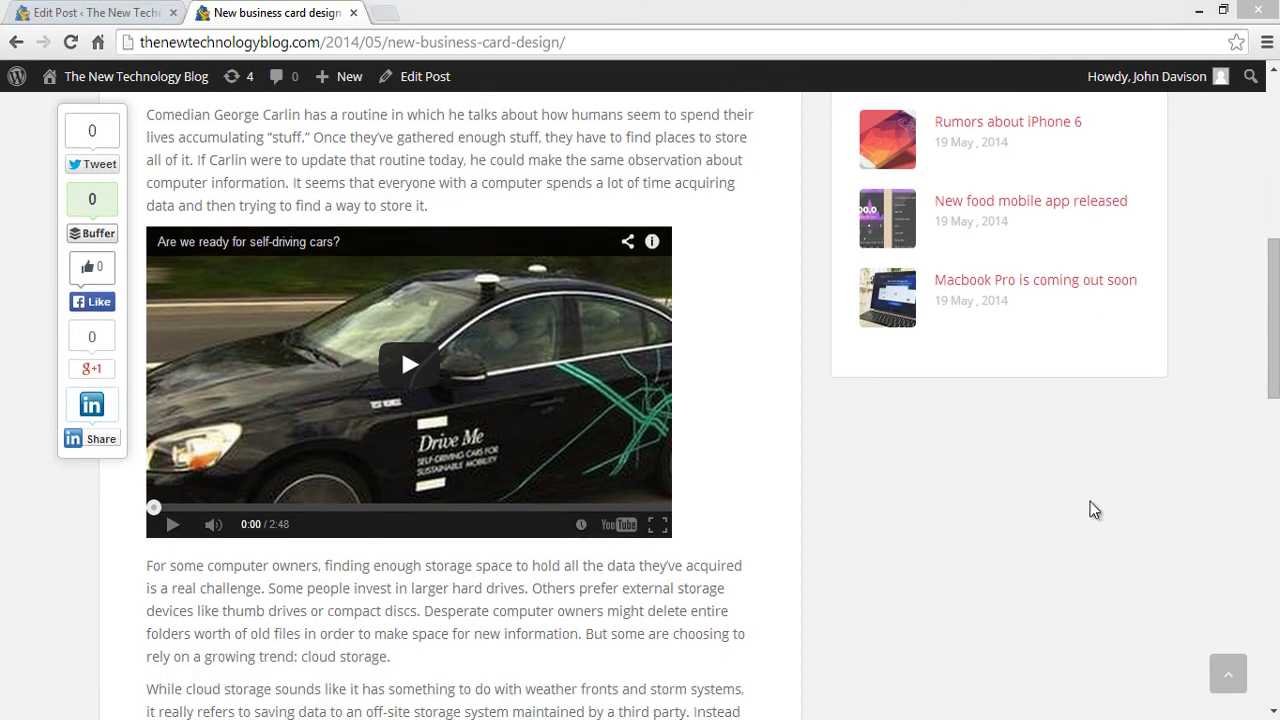